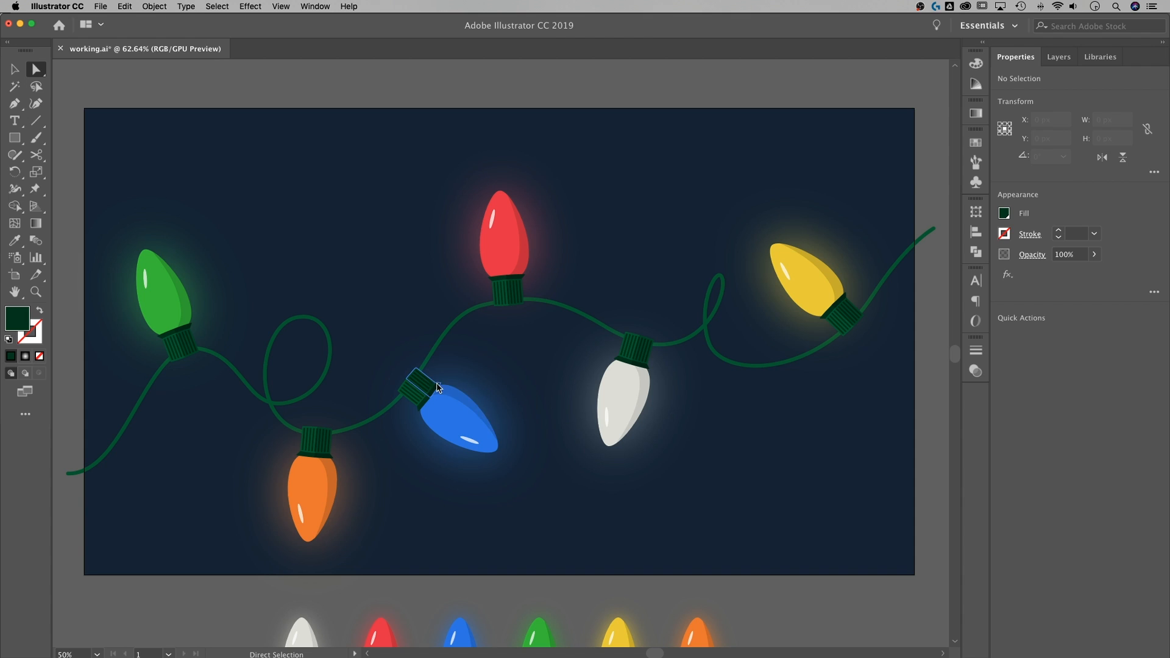
Step: Copy the red bulb from the row of spare bulbs below the artboard
scroll(802, 376, "down", 5)
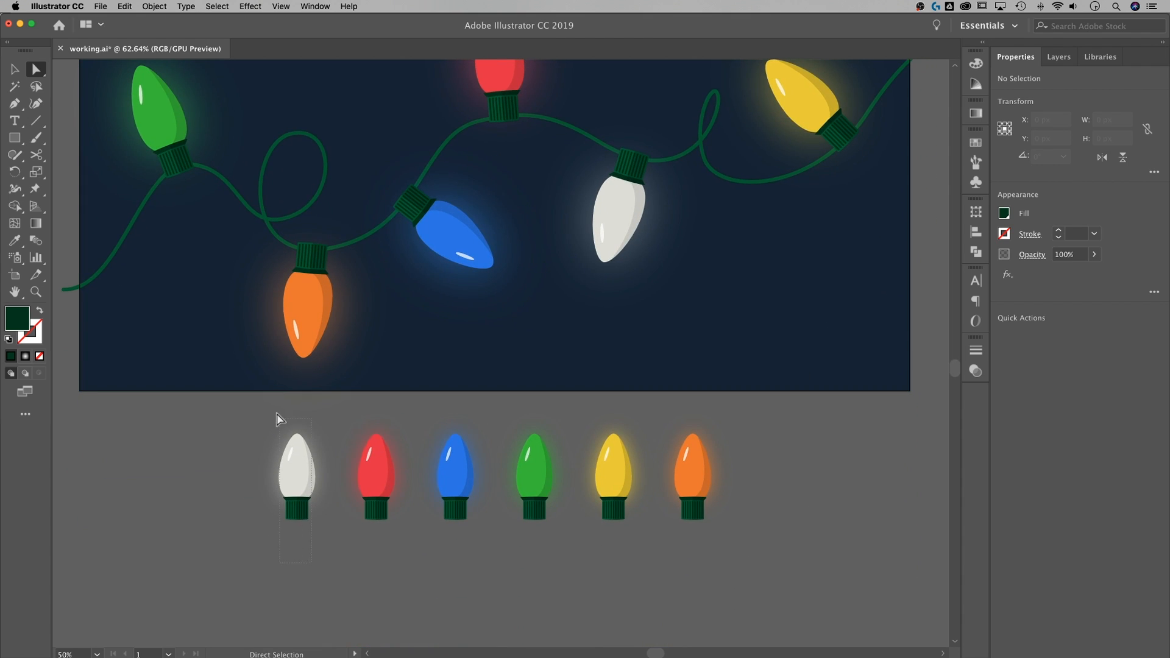
left_click_drag(282, 421, 339, 551)
left_click(412, 579)
left_click_drag(416, 396, 418, 508)
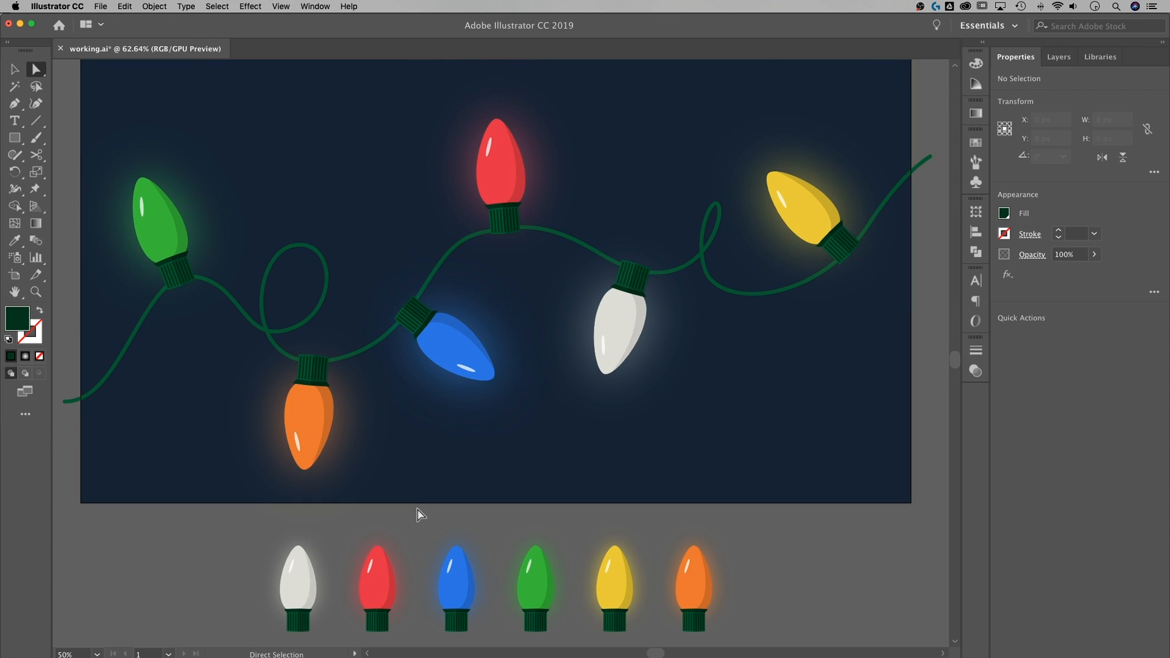
scroll(731, 389, "down", 5)
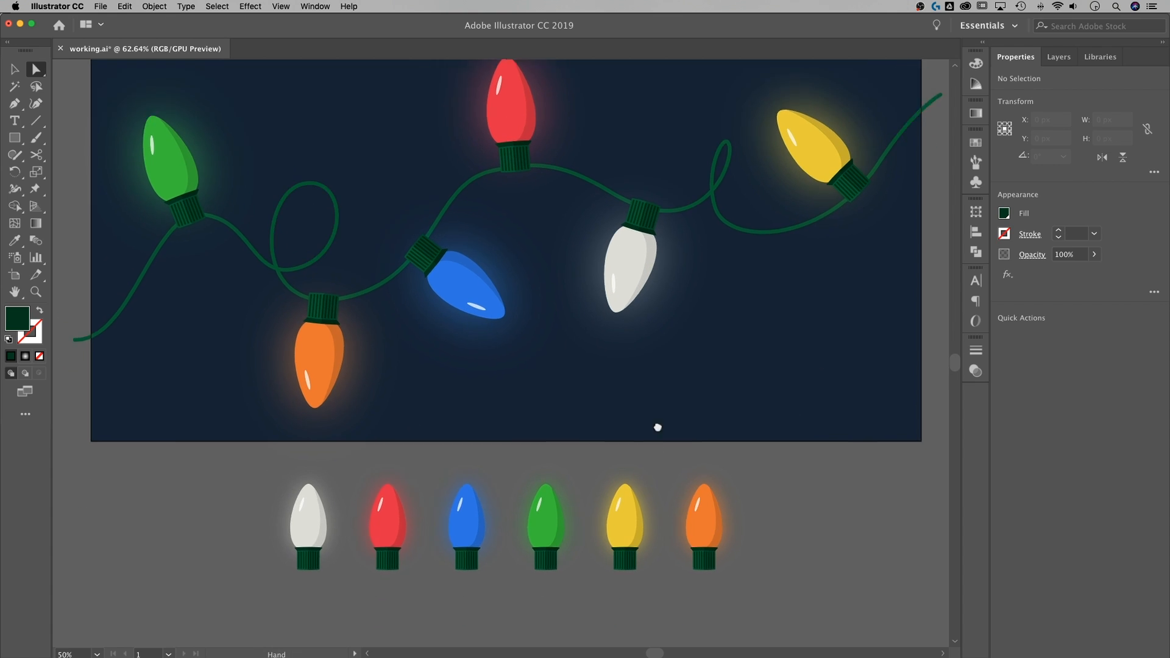
key("v")
left_click(390, 416)
left_click(426, 503, "super")
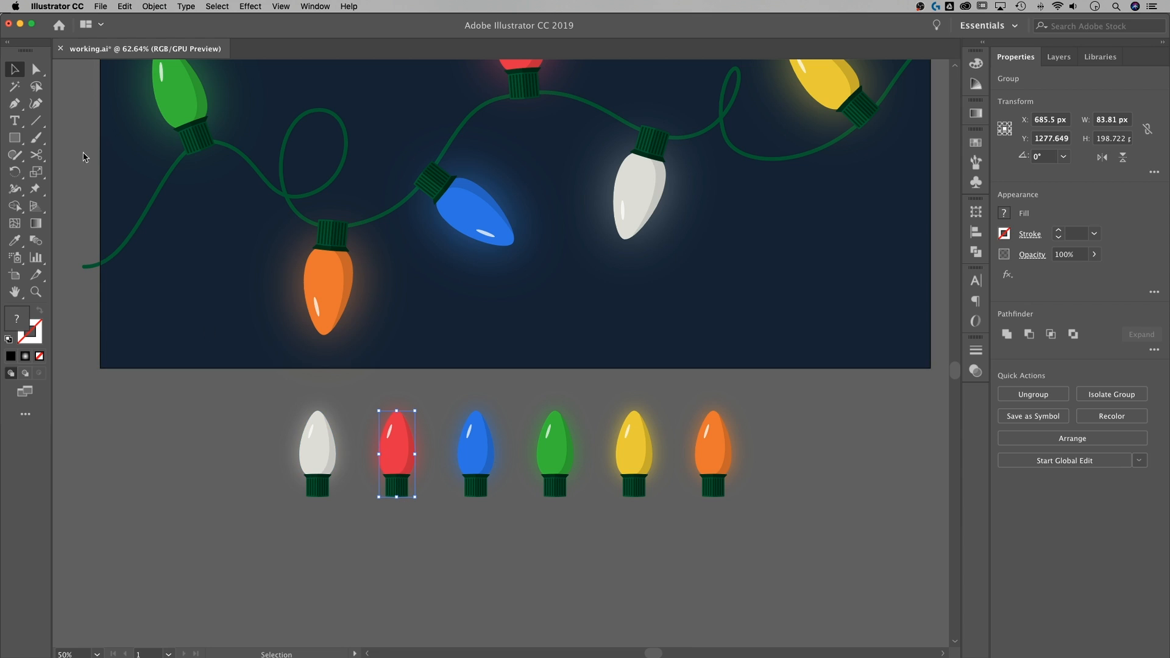
left_click(83, 113)
scroll(83, 113, "up", 5)
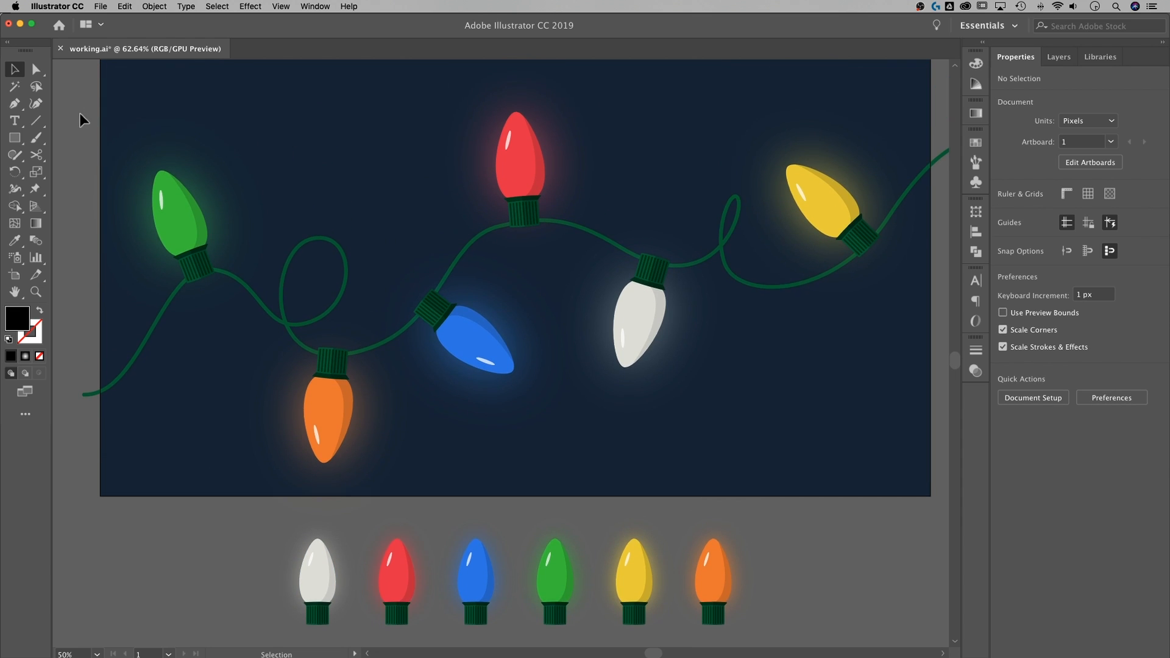
Step: Create a new landscape document of 1920 × 1080 px with one artboard
left_click(100, 7)
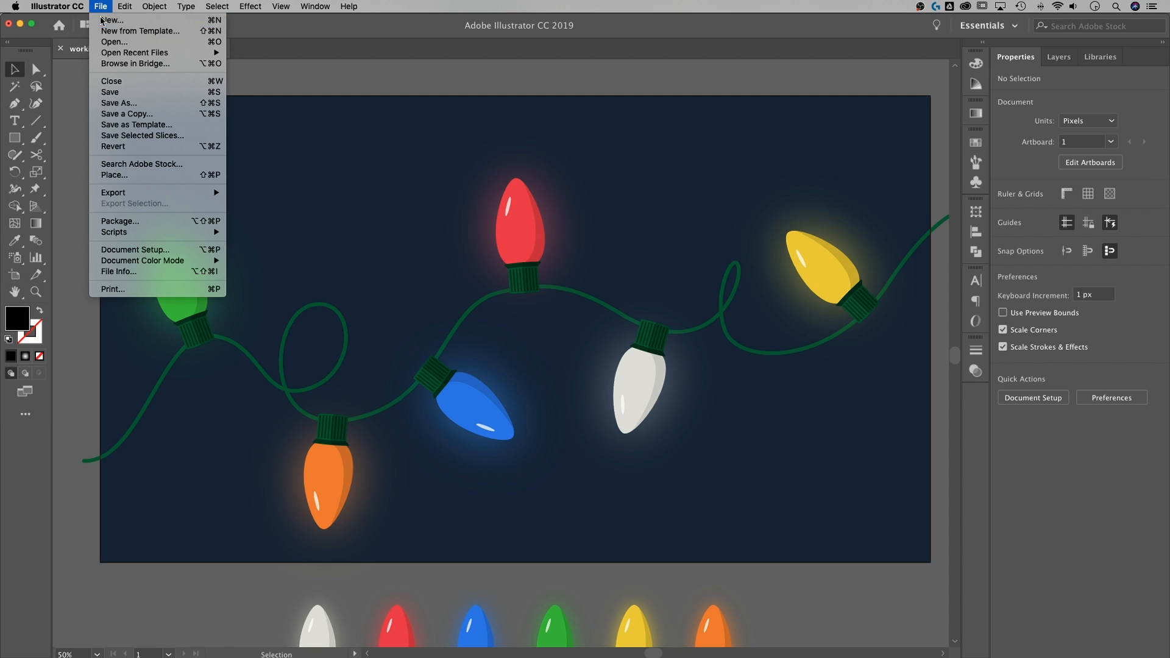
left_click(111, 20)
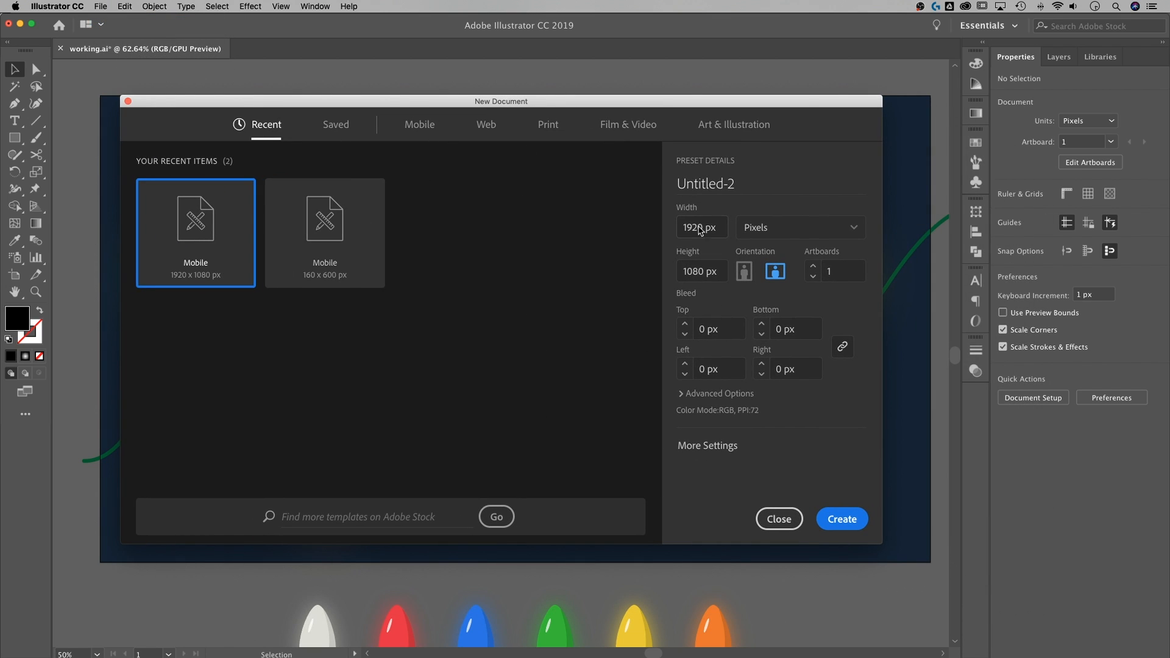
left_click(851, 522)
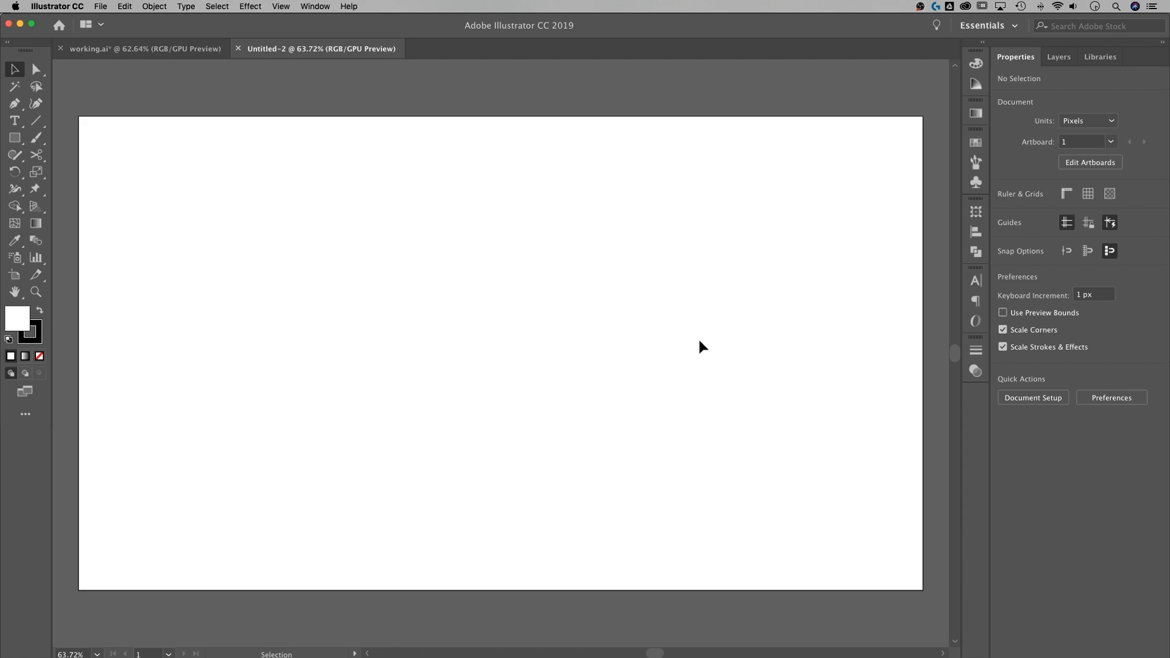
Step: Paste the copied red bulb into the new document and place it on the empty canvas well left of the artboard
key("space")
left_click_drag(298, 382, 711, 374)
left_click_drag(364, 348, 688, 345)
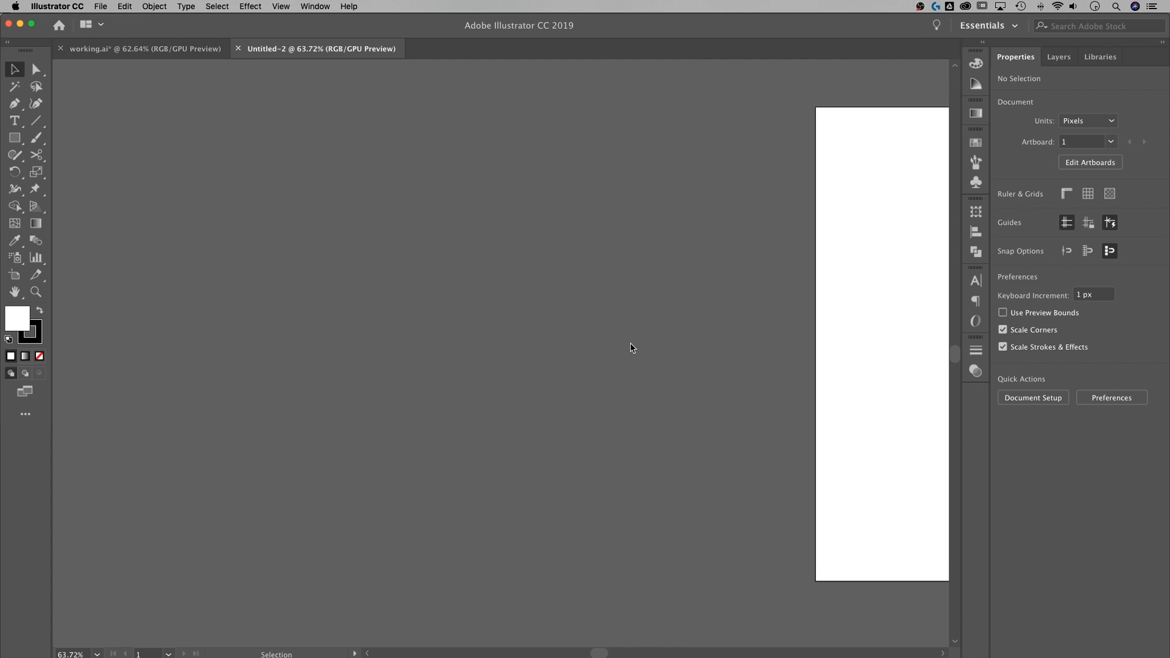
key("ctrl+v")
left_click_drag(478, 345, 193, 282)
key("space")
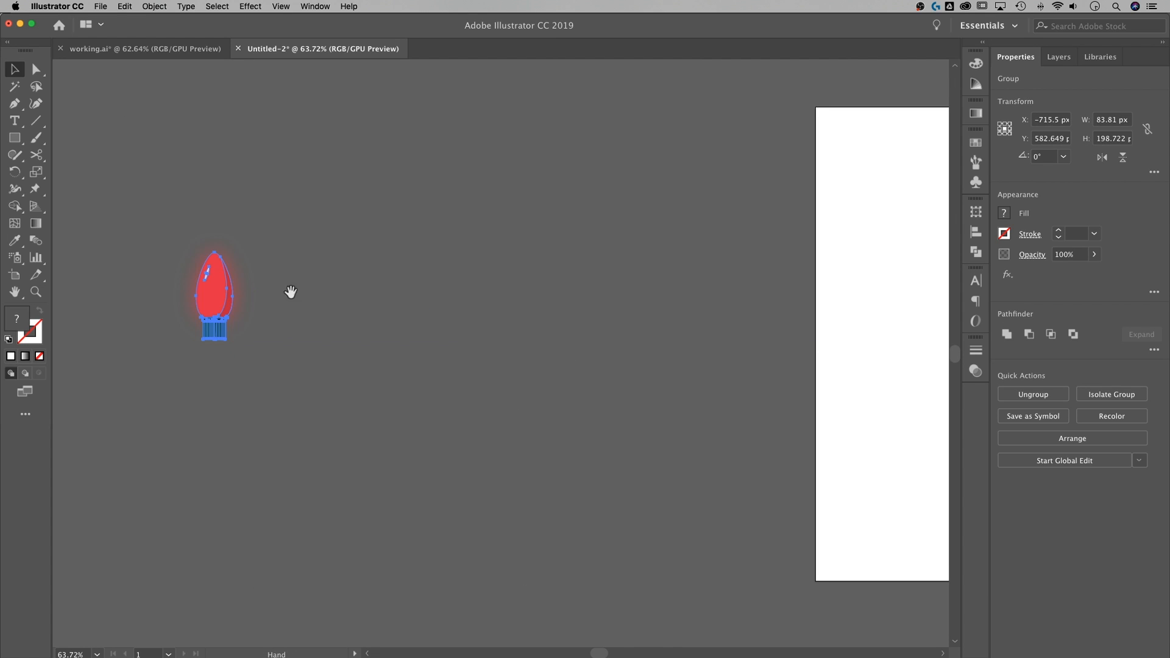
left_click_drag(291, 292, 463, 292)
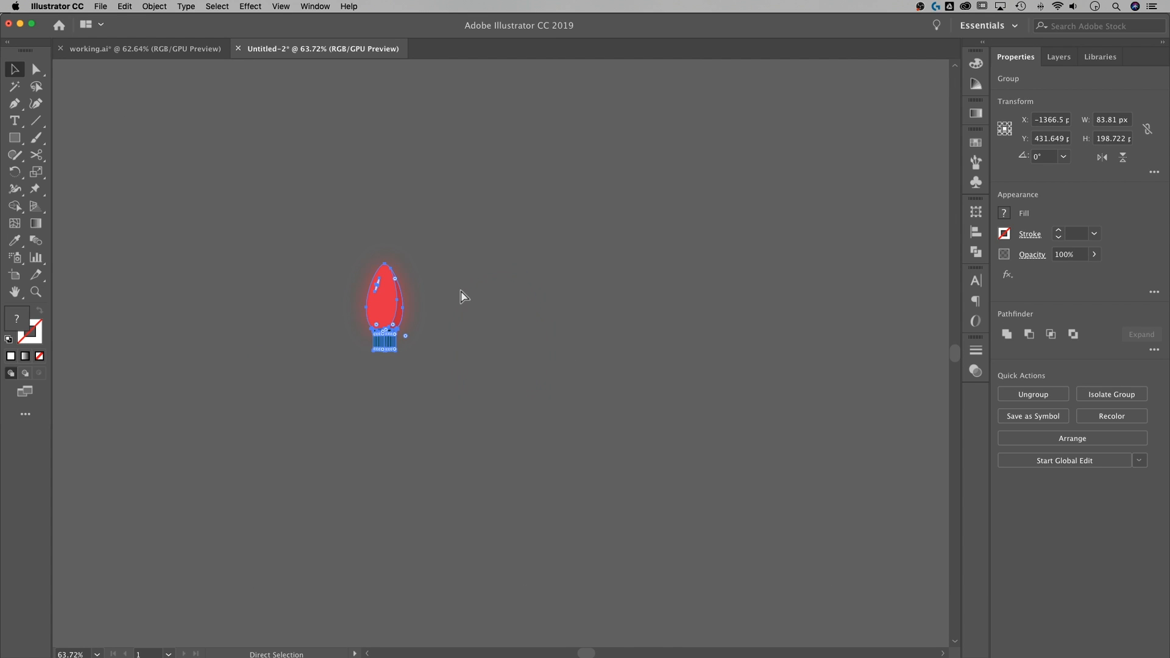
Step: Draw a square of about 53 × 53 px to the right of the reference bulb, level with its socket
key("super+equal")
key("super+equal")
key("super+equal")
left_click_drag(363, 464, 259, 414)
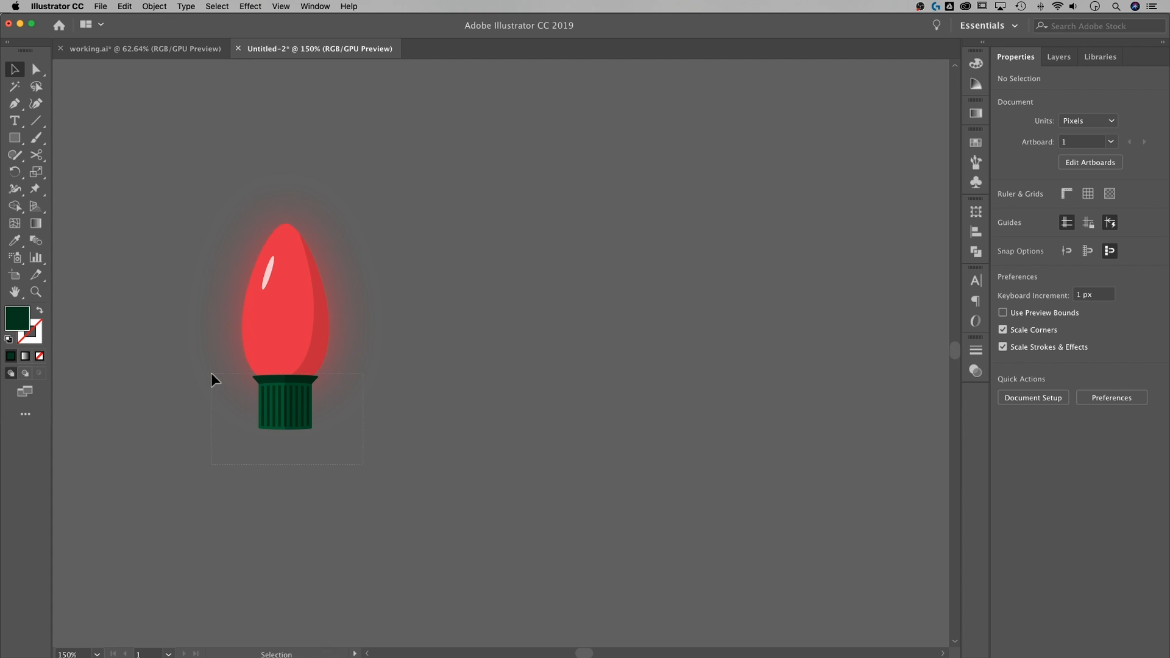
left_click_drag(211, 374, 211, 374)
left_click(488, 426)
left_click(15, 138)
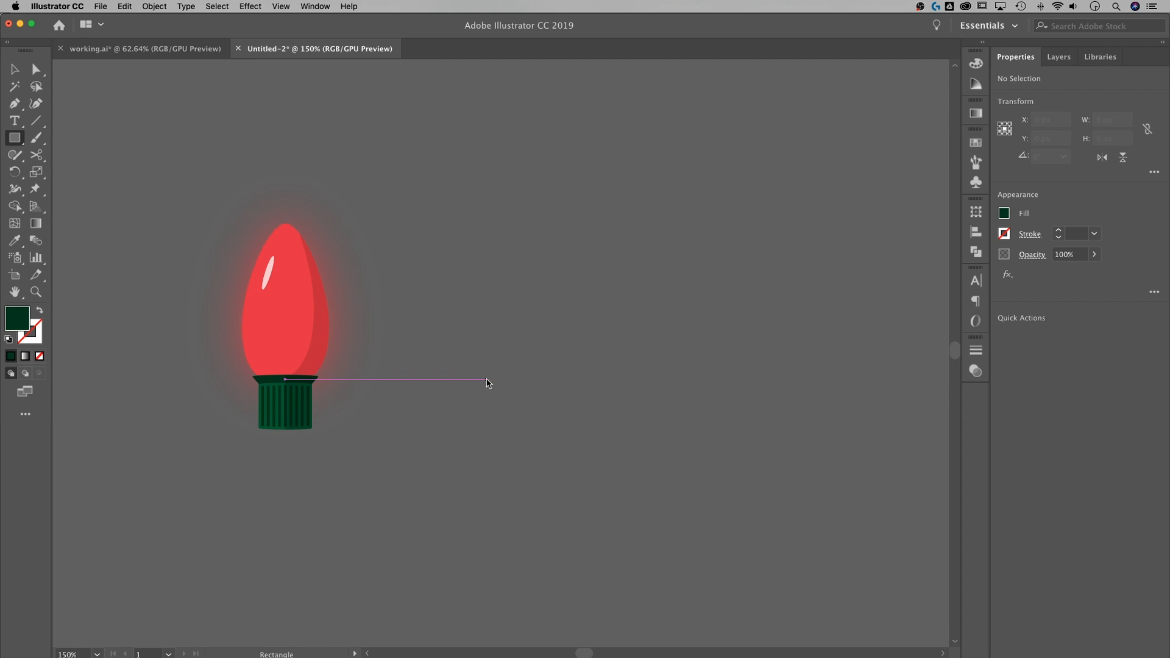
left_click_drag(479, 376, 533, 429)
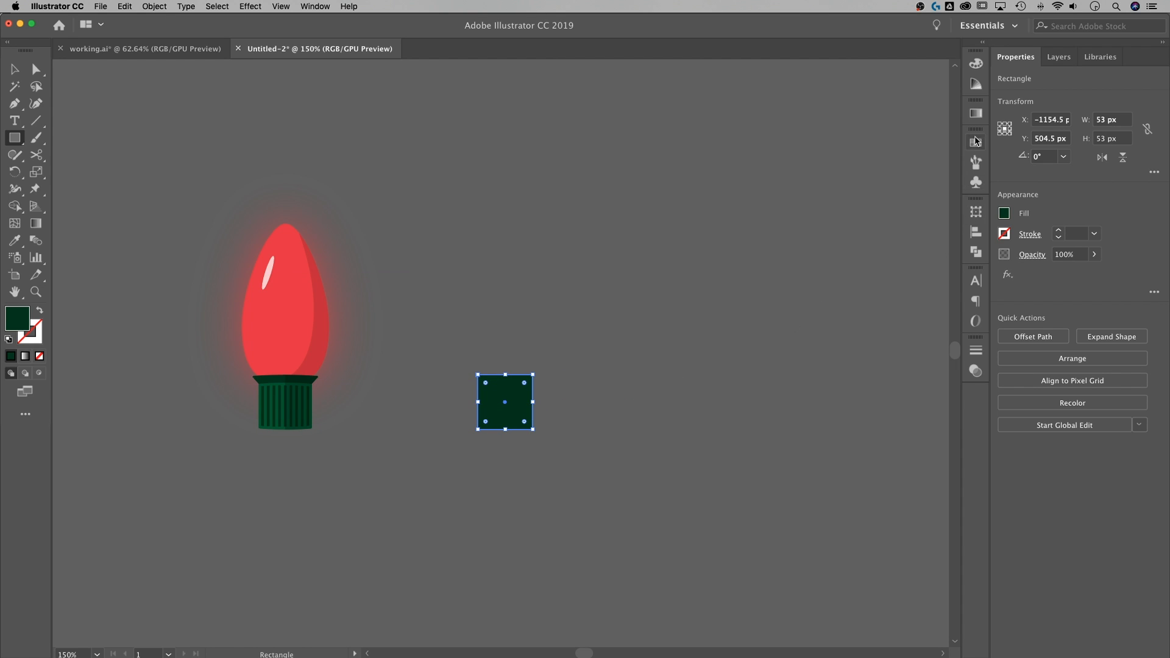
Step: Set the square's fill to the muted green 275E41
left_click(974, 64)
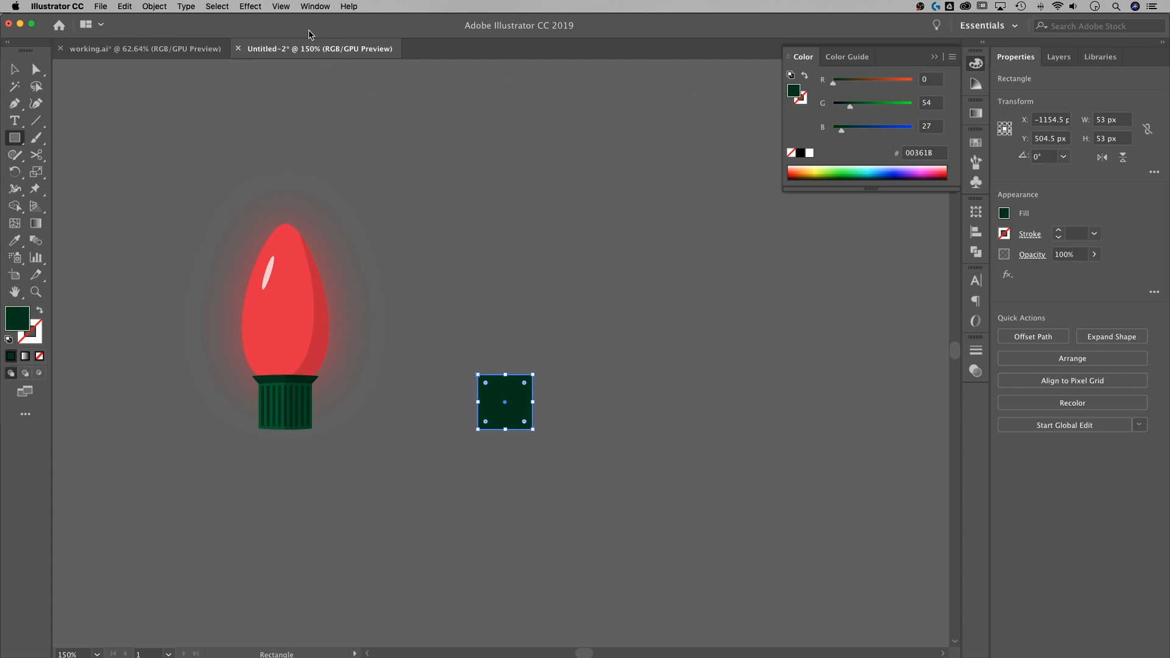
left_click(322, 7)
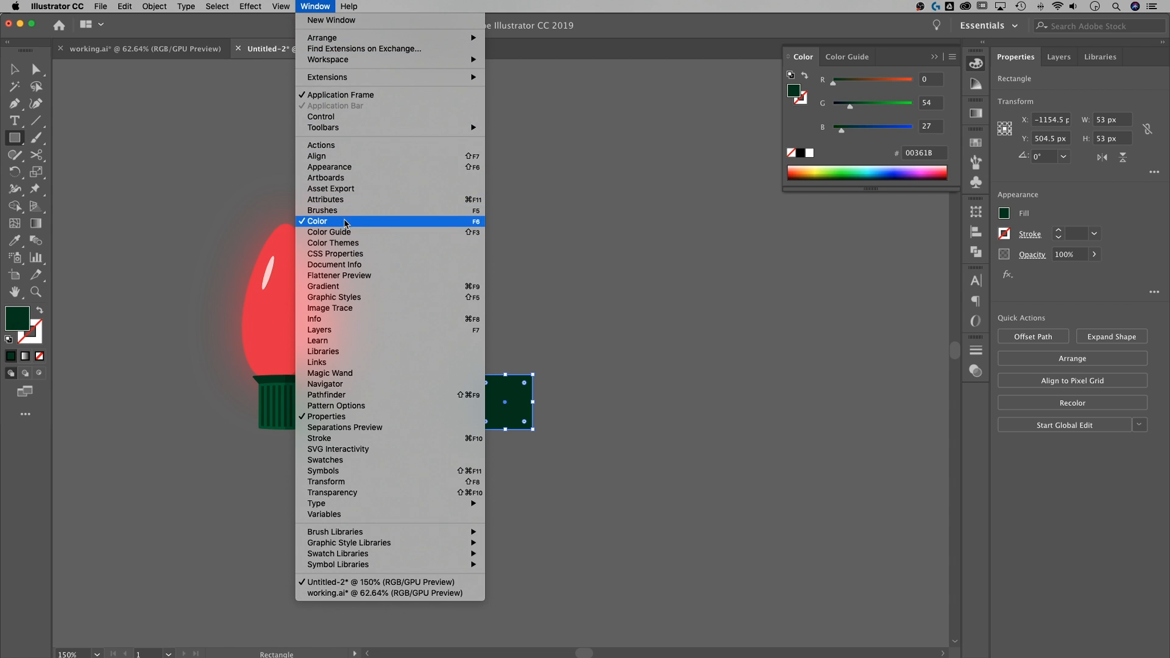
left_click(909, 52)
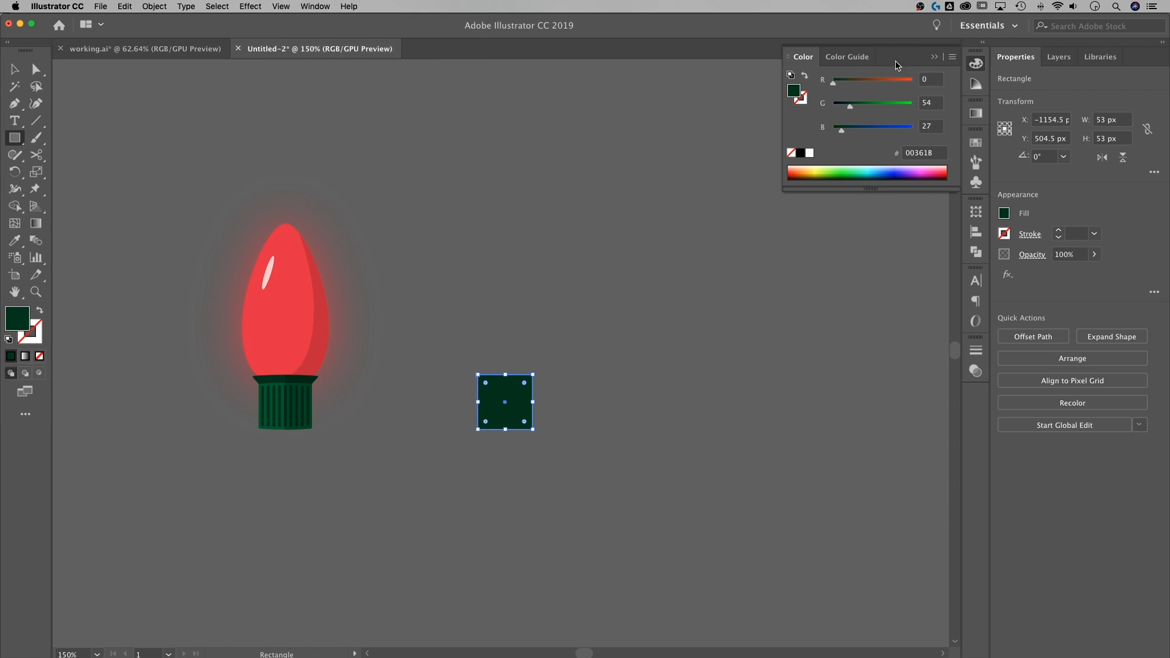
double_click(794, 91)
left_click_drag(806, 83, 674, 88)
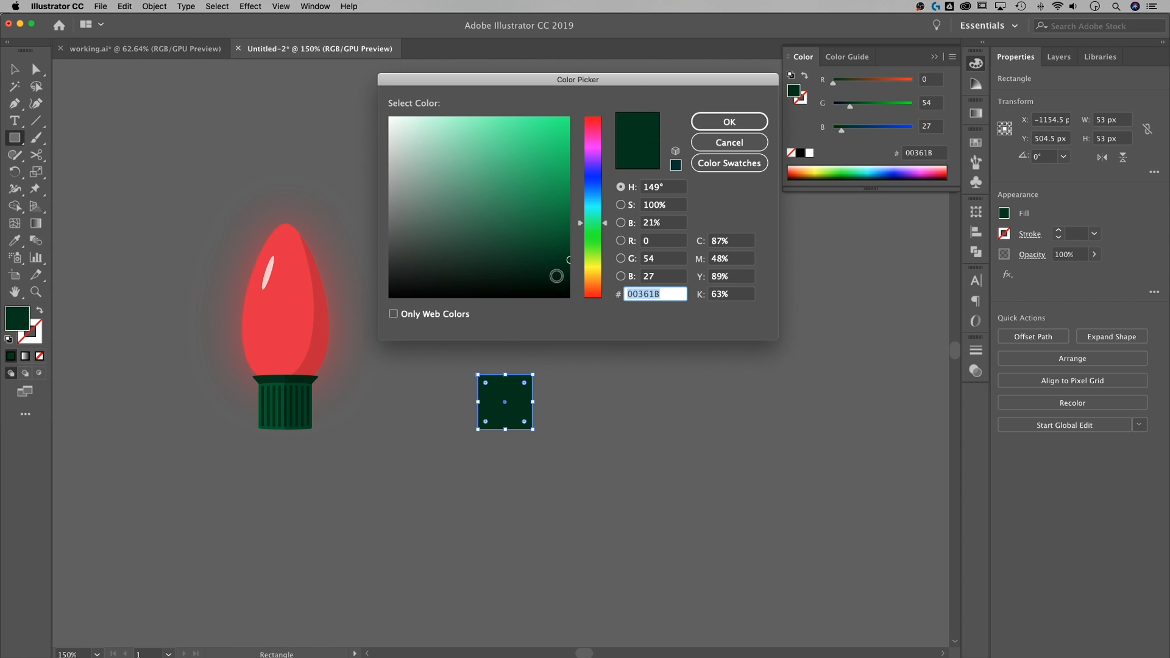
mouse_move(532, 240)
left_mouse_down()
mouse_move(507, 217)
mouse_move(446, 215)
mouse_move(454, 150)
mouse_move(516, 158)
mouse_move(528, 226)
mouse_move(478, 256)
mouse_move(423, 222)
mouse_move(467, 147)
mouse_move(509, 149)
mouse_move(515, 195)
mouse_move(496, 177)
mouse_move(462, 182)
mouse_move(497, 195)
mouse_move(556, 189)
mouse_move(486, 189)
mouse_move(488, 174)
mouse_move(495, 230)
left_mouse_up()
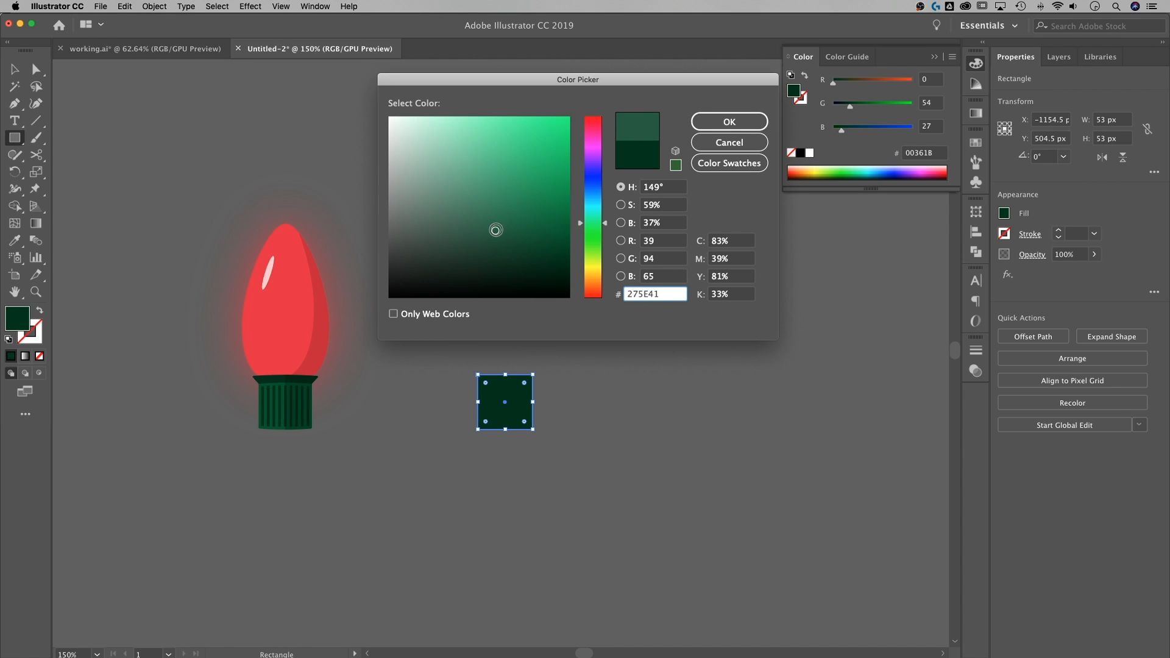
left_click(736, 124)
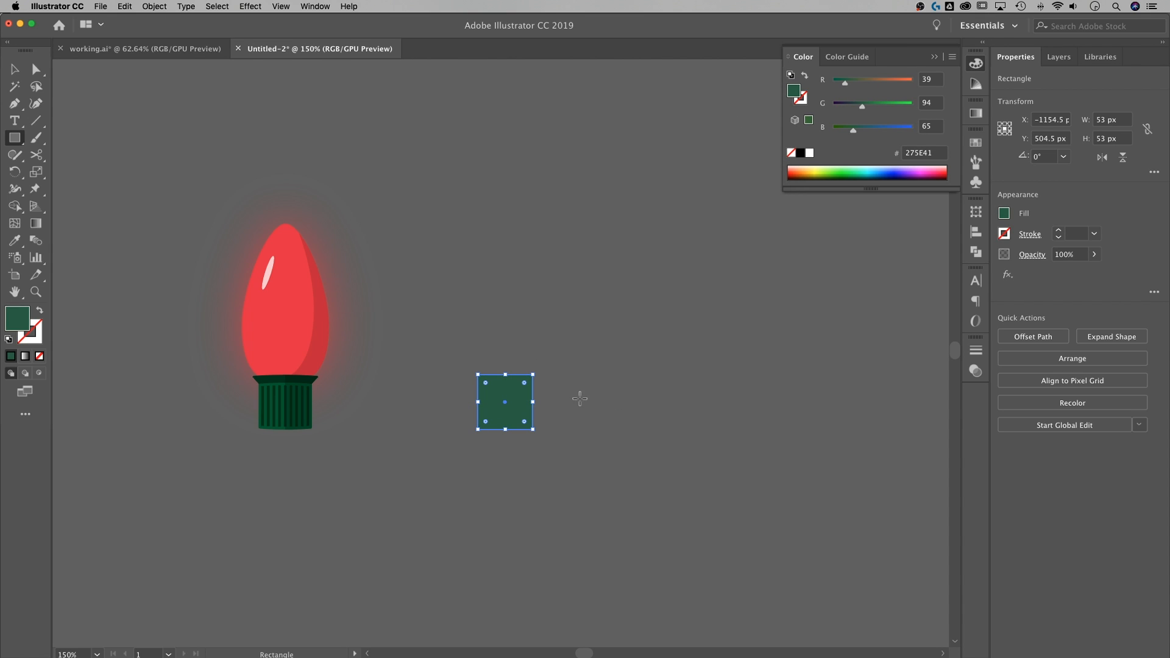
Step: Round all four corners of the green square with a small radius
key("v")
left_click(605, 334)
scroll(584, 435, "down", 1)
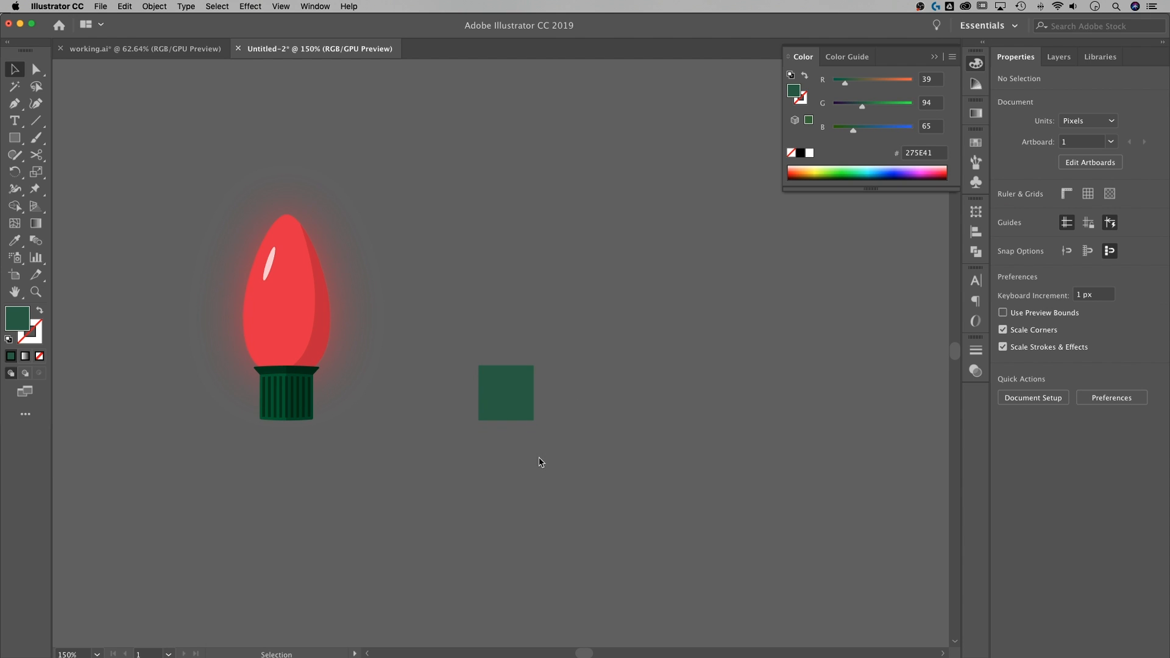
left_click(516, 410)
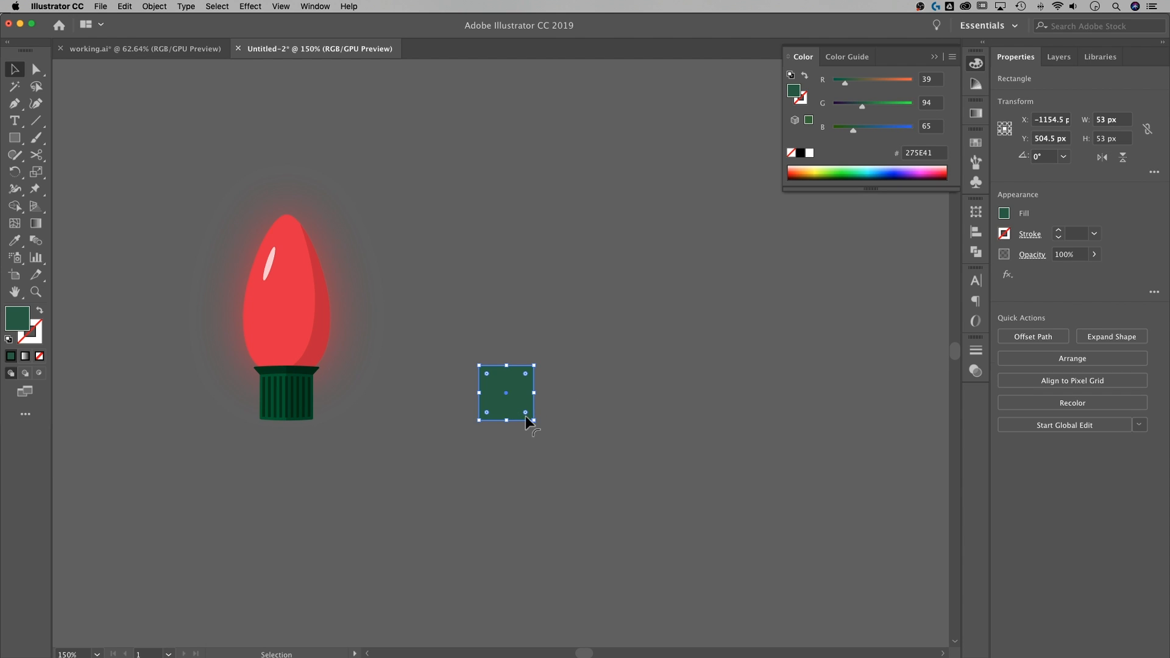
left_click_drag(525, 414, 601, 416)
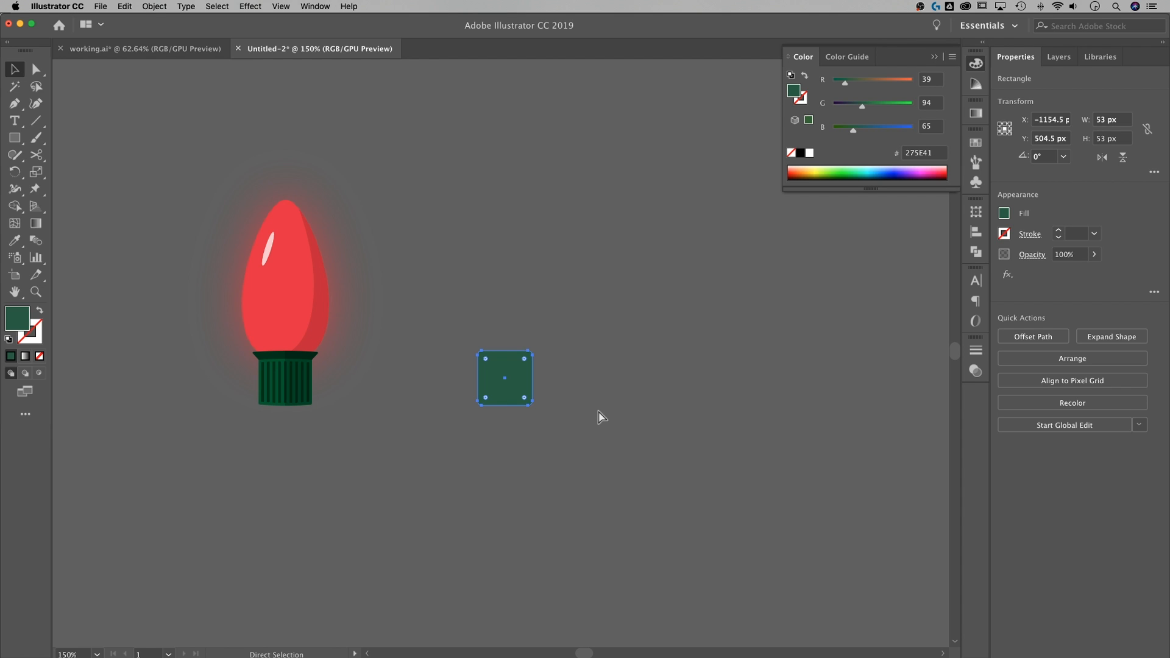
key("super+equal")
key("super+equal")
key("super+equal")
key("super+equal")
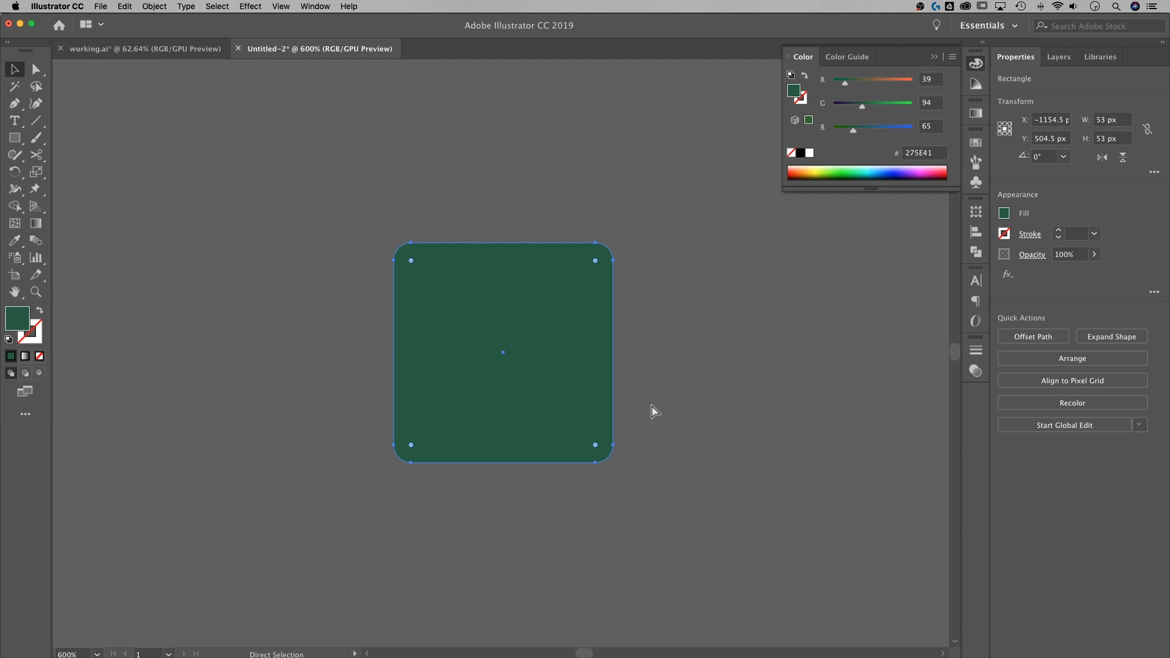
key("v")
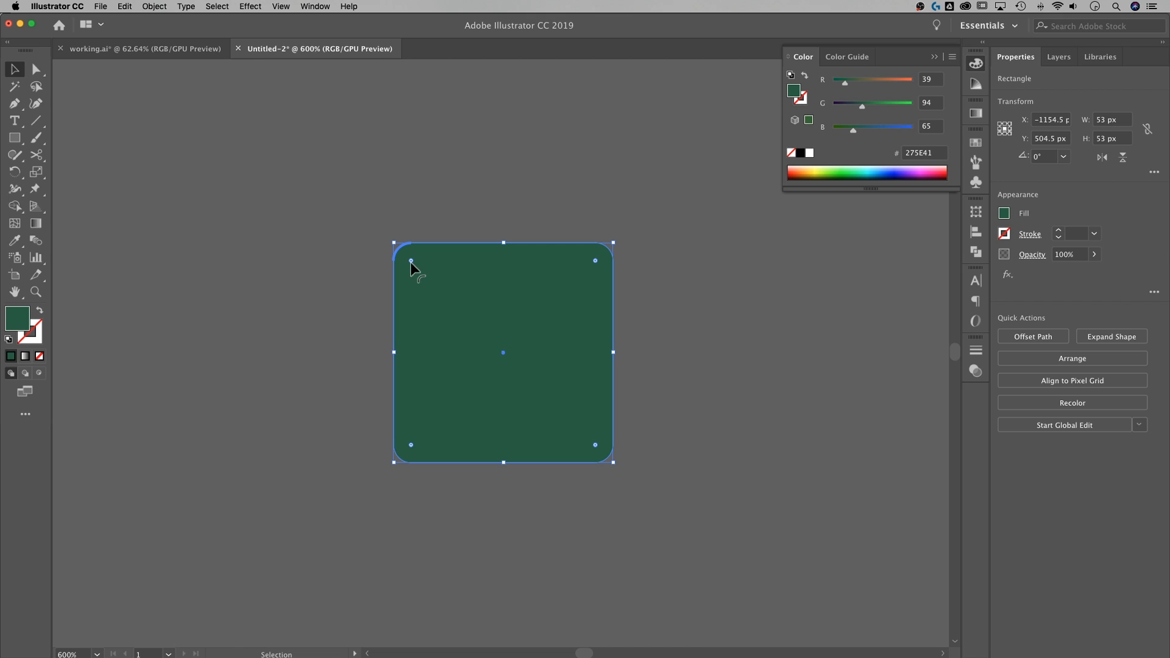
left_click_drag(410, 261, 397, 251)
left_click(725, 300)
Step: Bow the middle of the green square's bottom edge slightly downward, making the shape about 55 px tall
key("super+minus")
key("super+minus")
left_click_drag(387, 334, 468, 329)
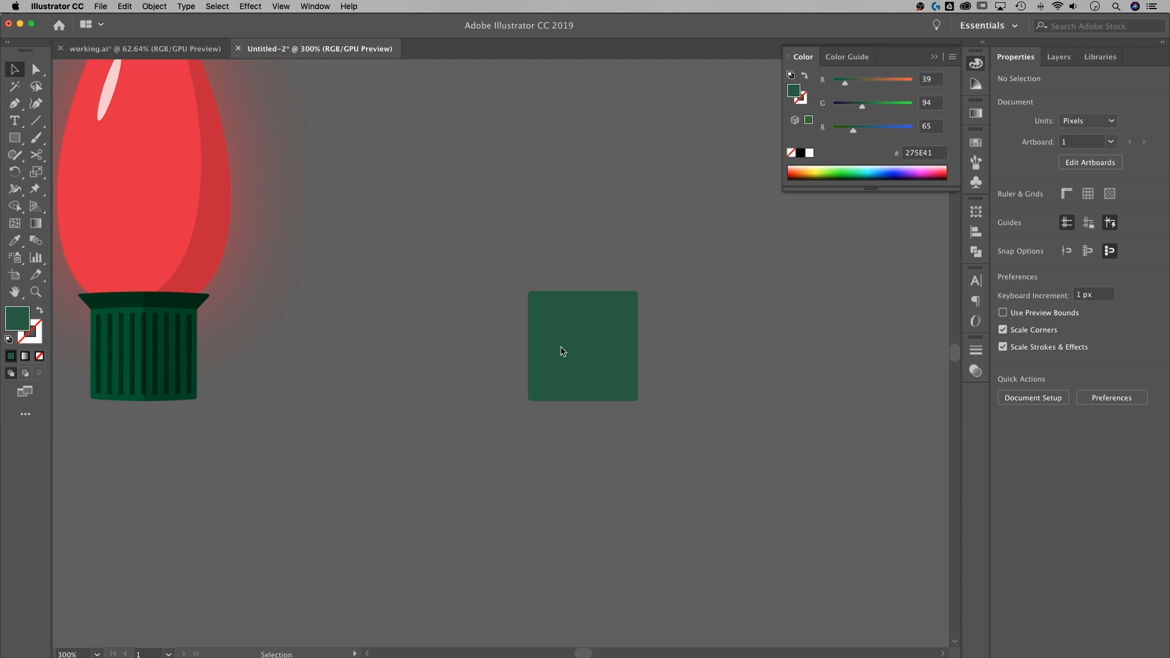
left_click(613, 327)
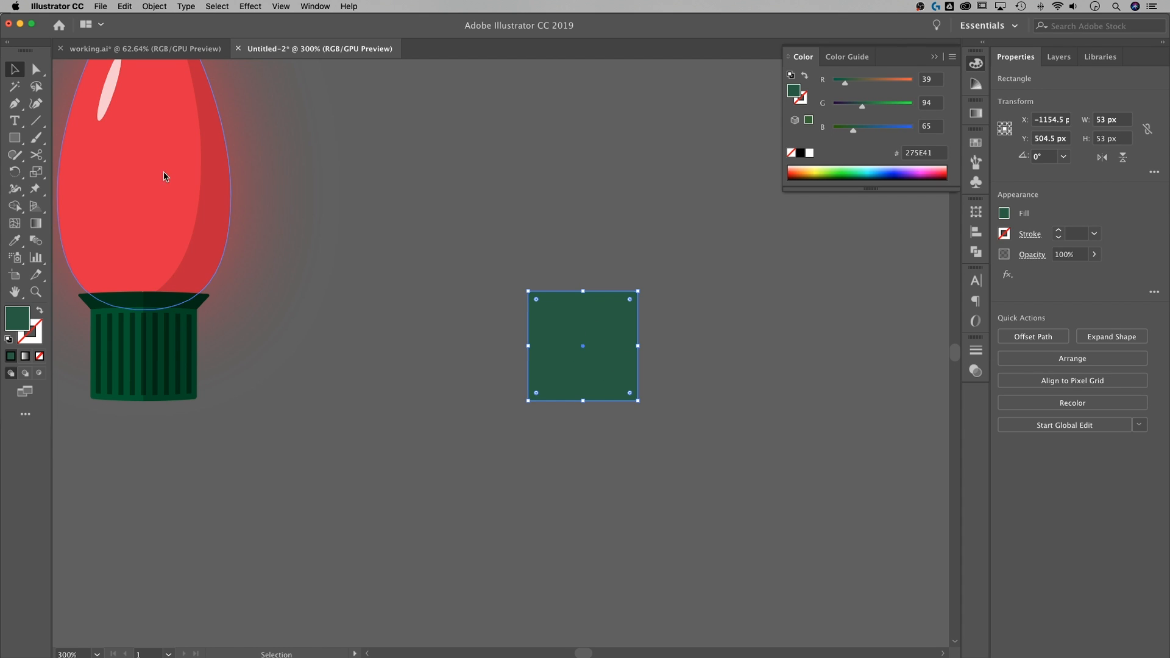
left_click(15, 105)
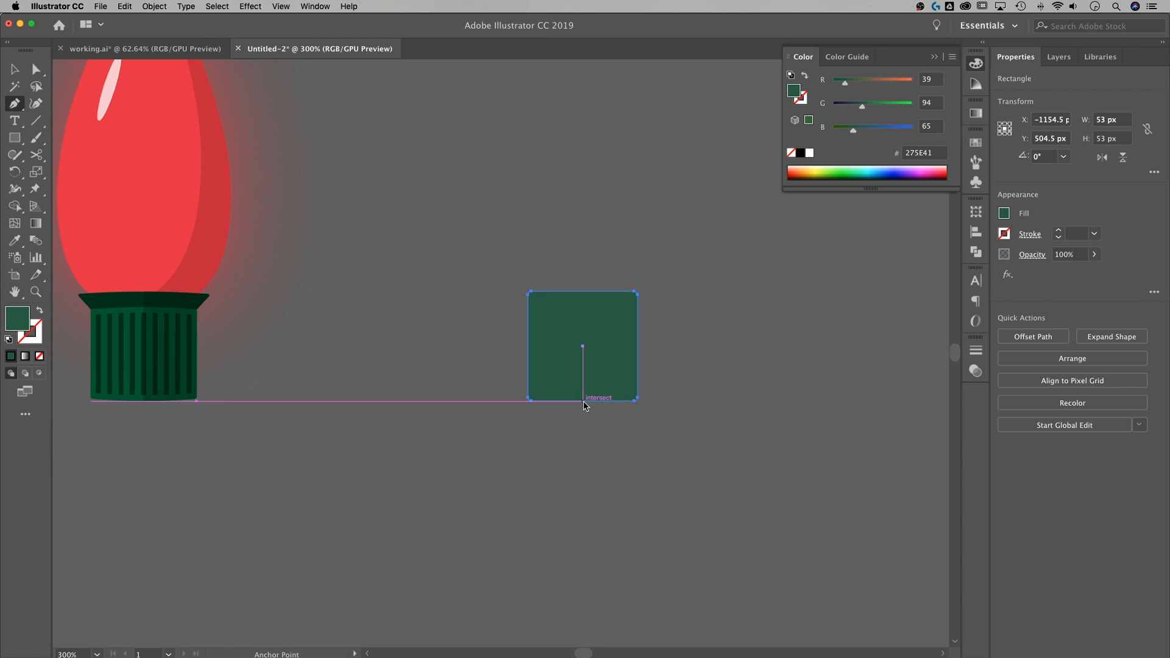
mouse_move(583, 401)
left_mouse_down()
mouse_move(582, 419)
mouse_move(582, 406)
left_mouse_up()
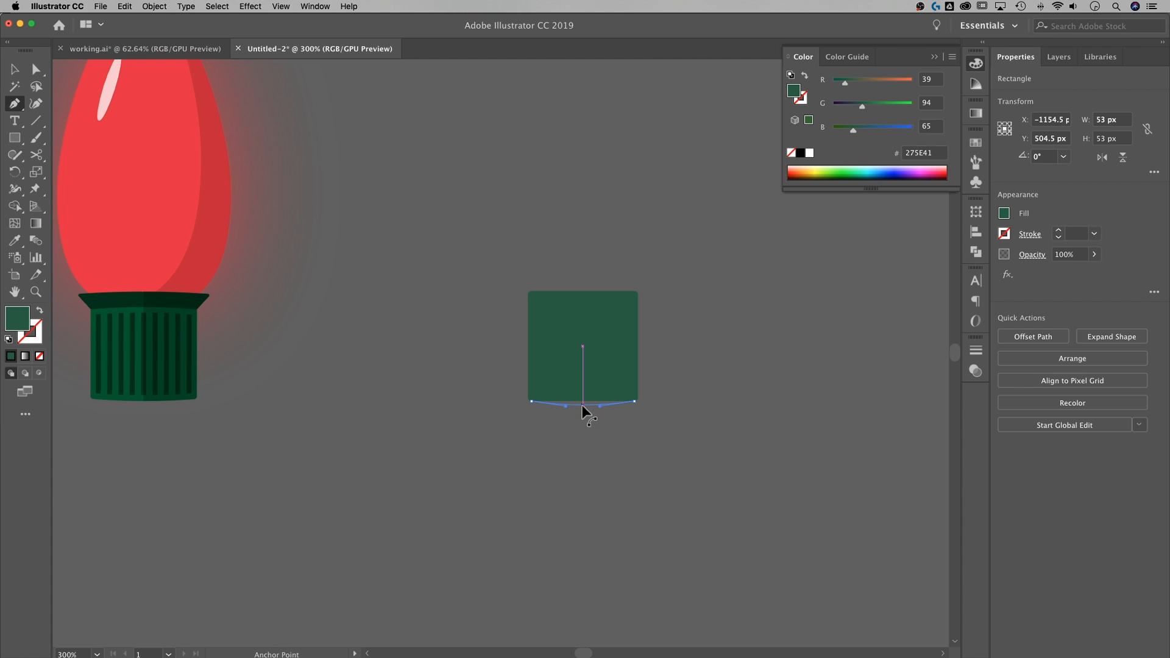
left_click_drag(582, 404, 581, 404)
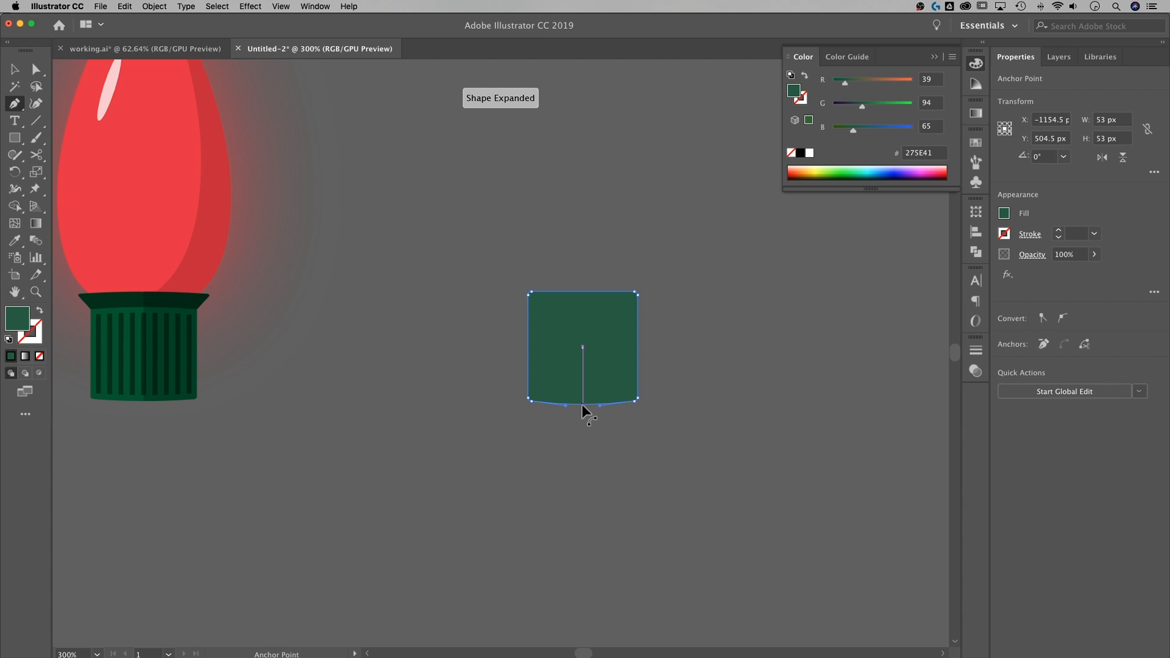
Step: Bow the middle of the green shape's top edge slightly upward to about 56 px overall height, and deselect the shape
key("p")
key("alt")
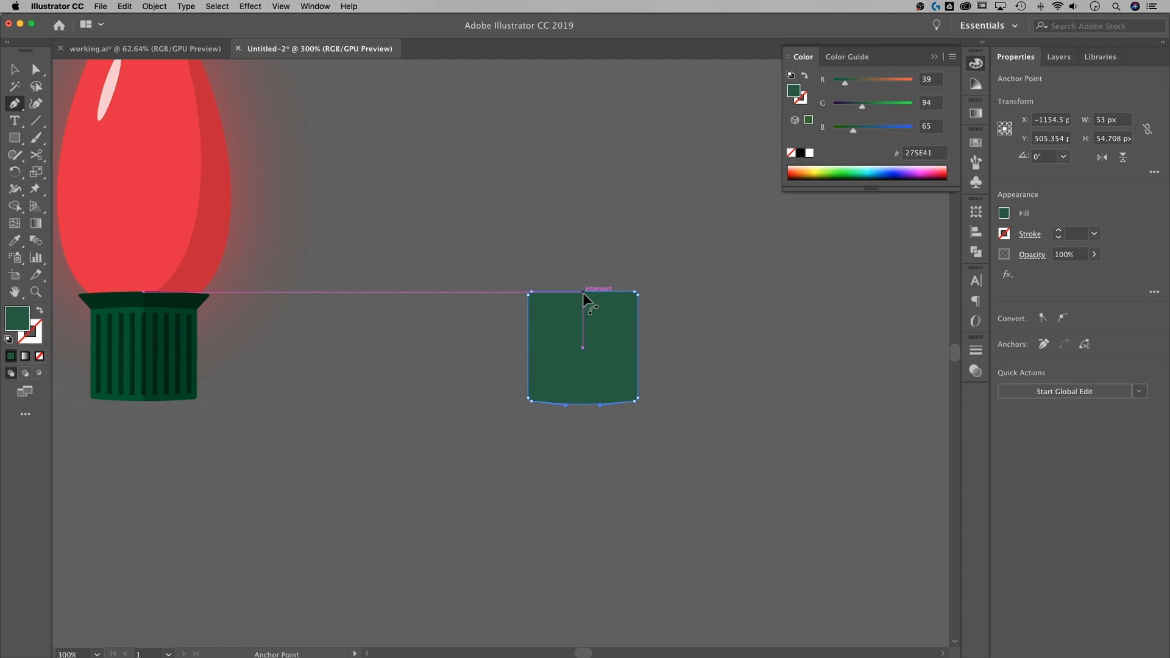
left_click_drag(583, 293, 583, 287)
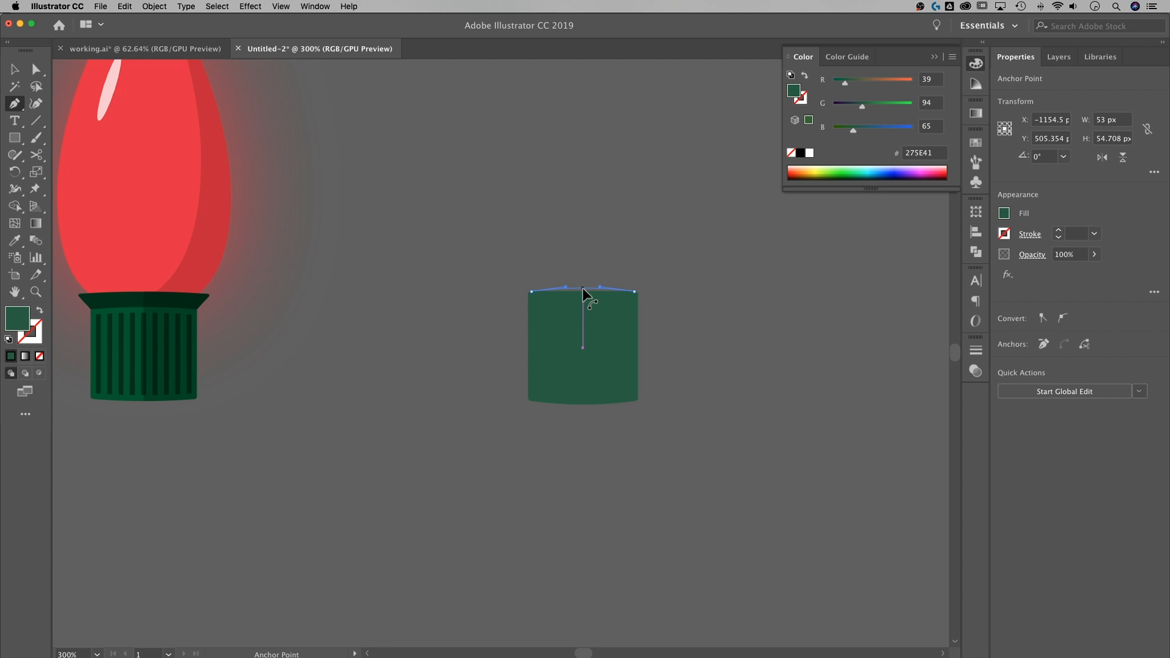
left_click_drag(583, 288, 583, 288)
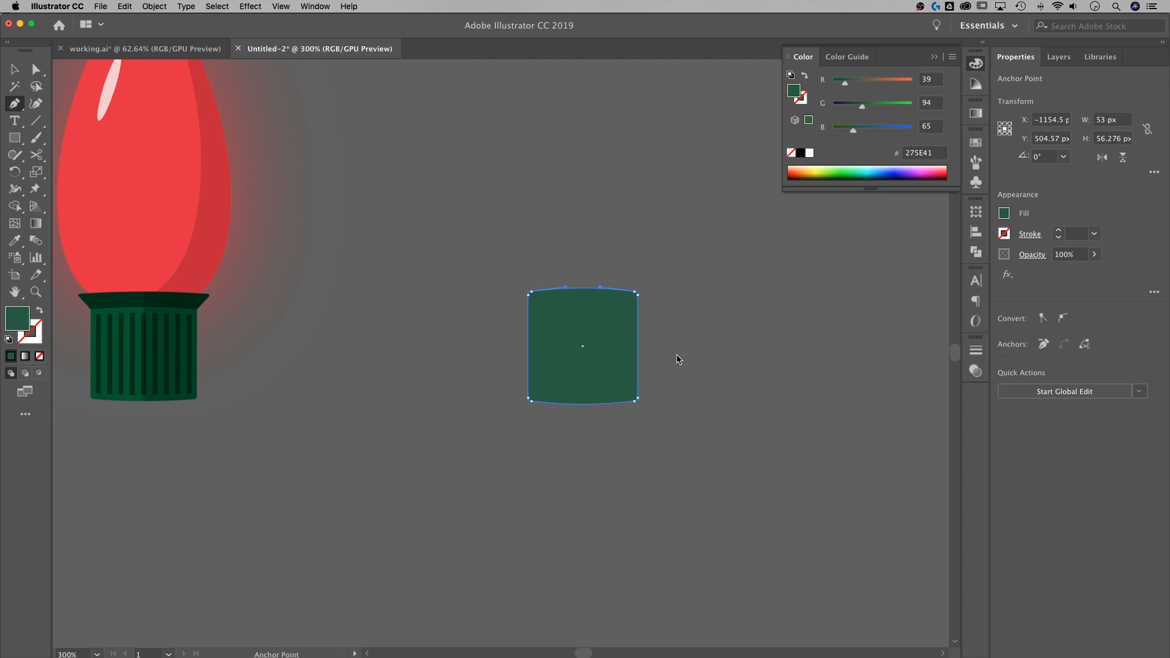
left_click(735, 383)
key("v")
left_click(644, 418)
left_click(598, 342)
left_click(714, 403)
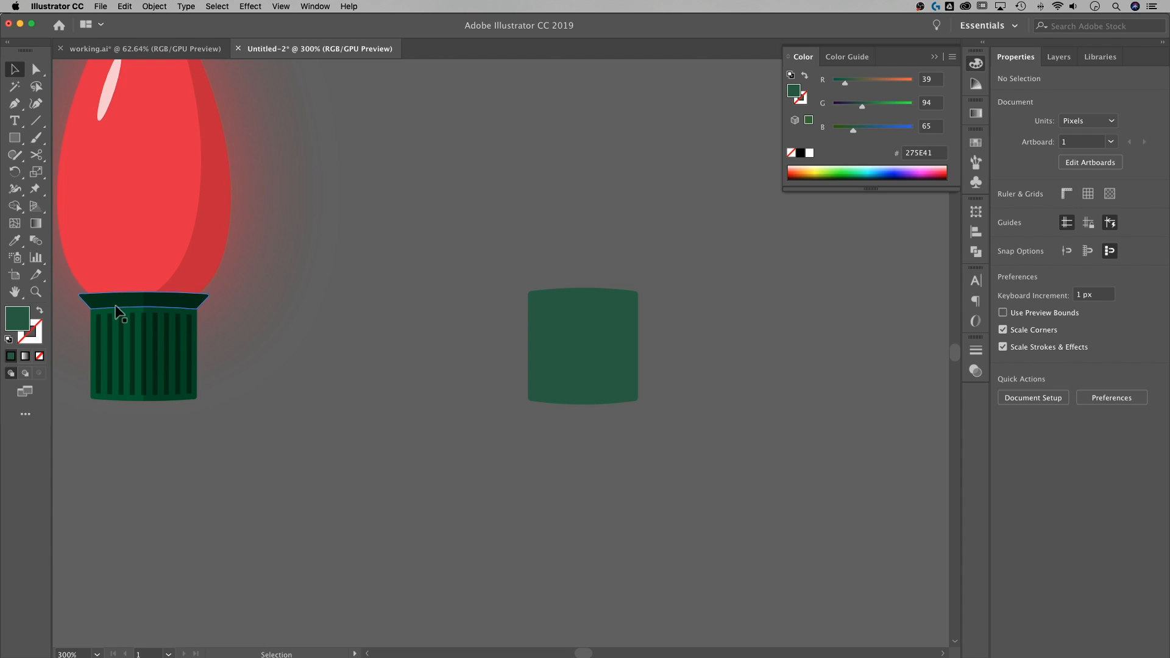
Step: Draw a 53 by 14 px rectangle across the top of the green shape and fill it with dark green 1C422D
left_click(15, 138)
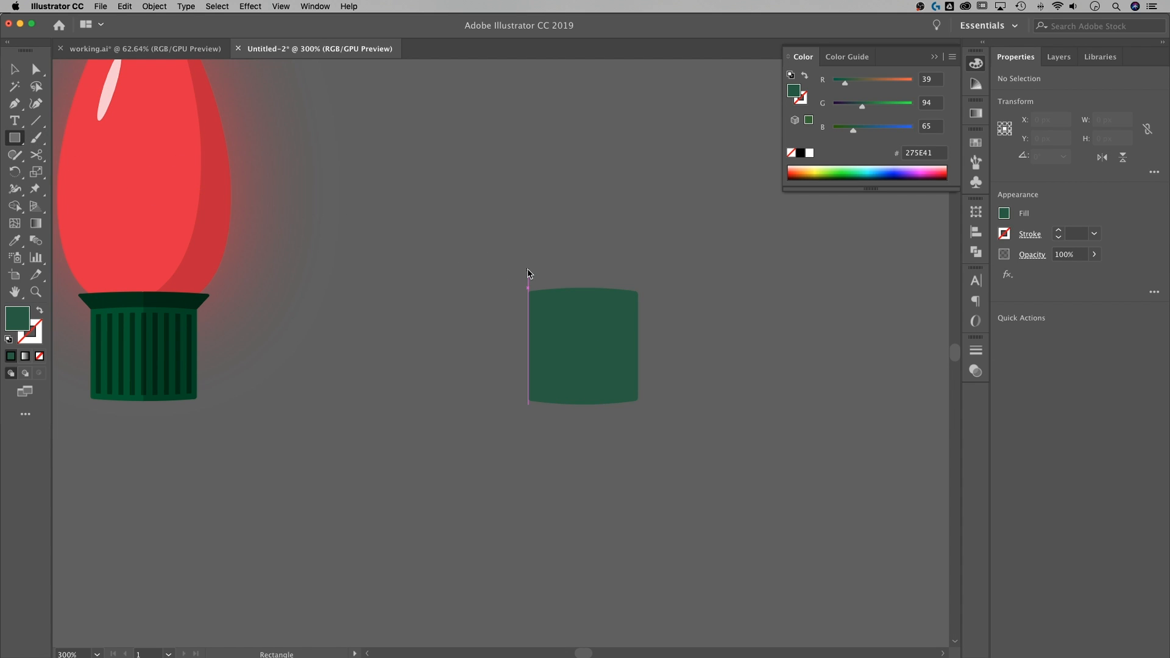
left_click_drag(527, 271, 637, 298)
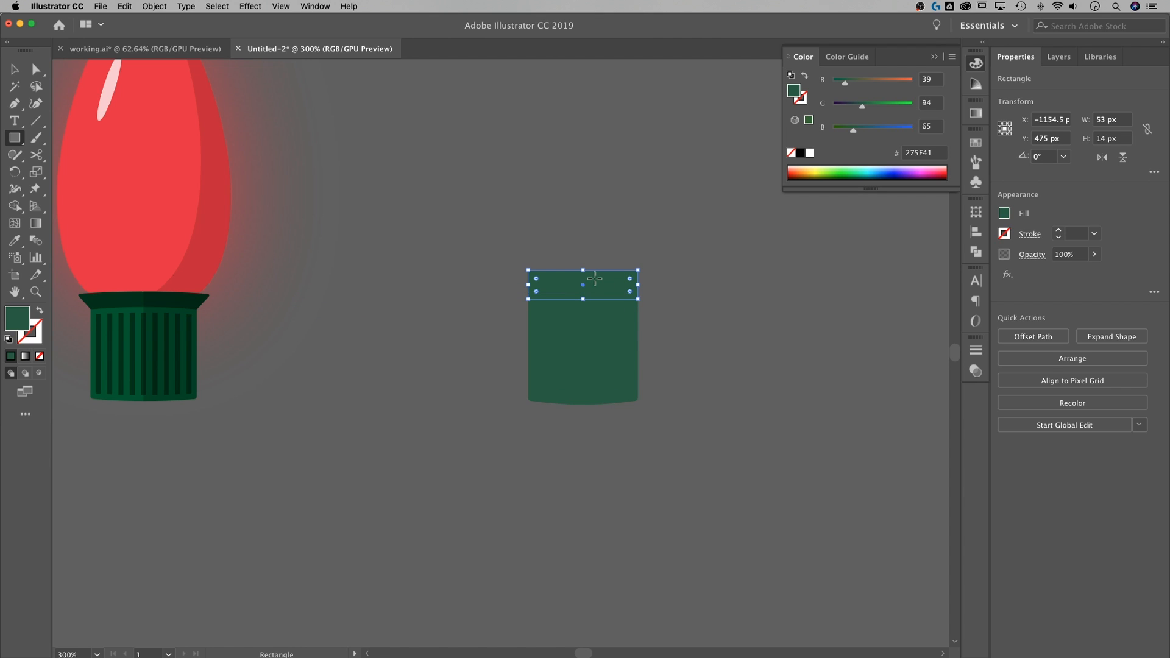
double_click(794, 91)
left_click_drag(496, 234, 495, 249)
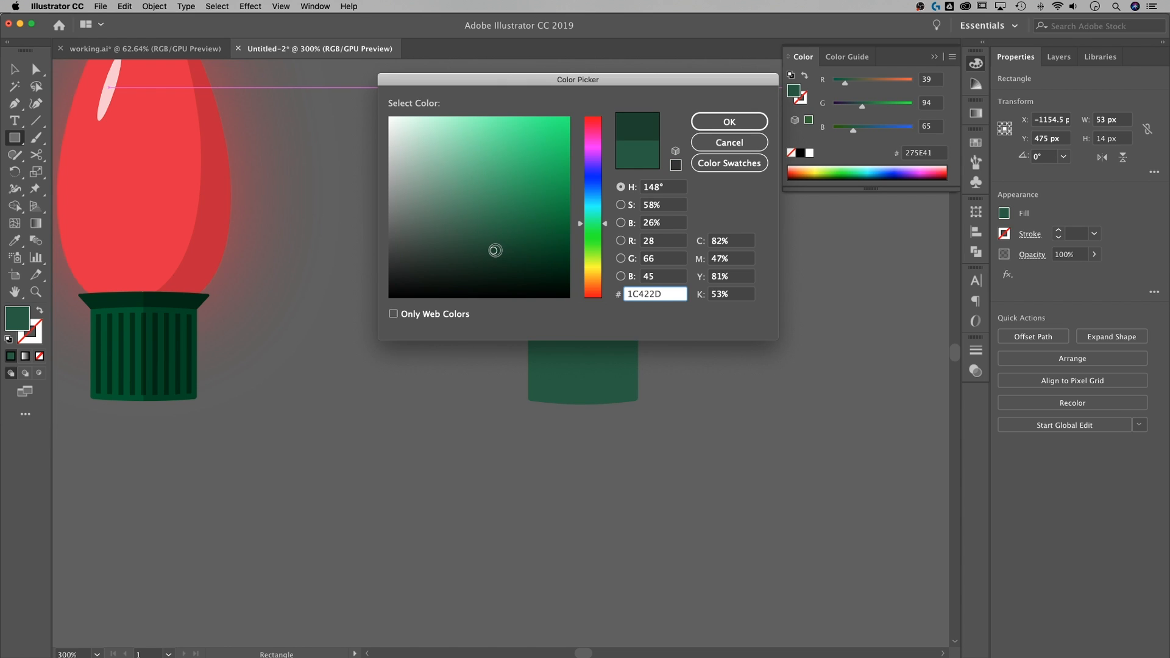
left_click(757, 121)
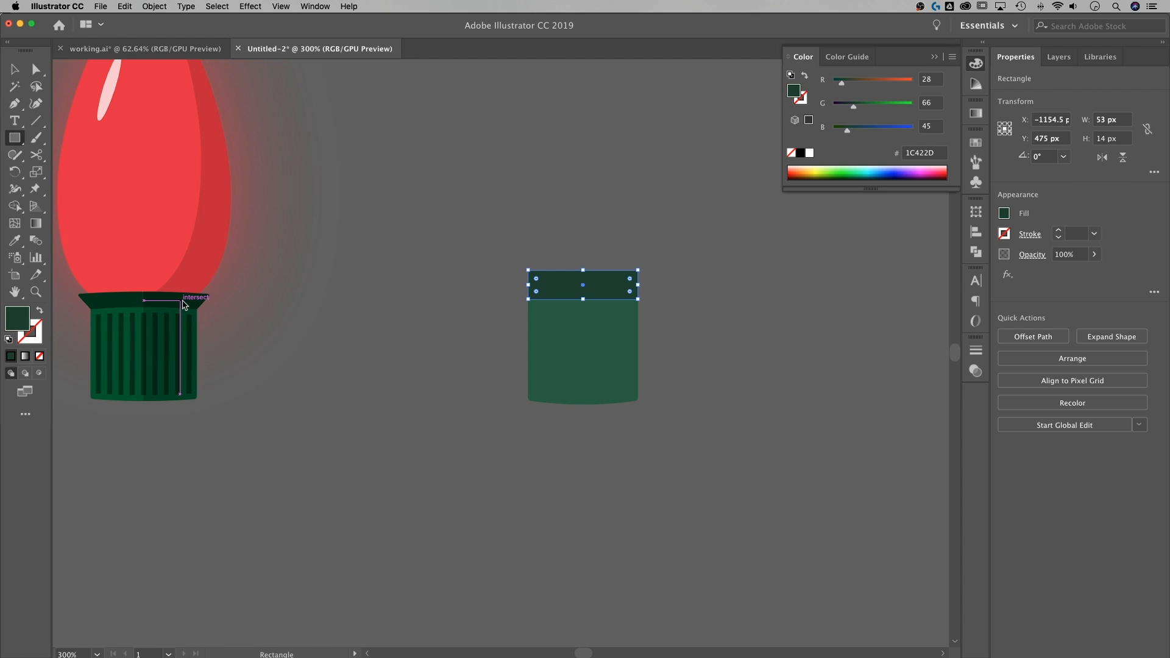
Step: Move the dark rectangle's two top corners outward 7 px each to form a flared collar 67 px wide, and deselect it
key("a")
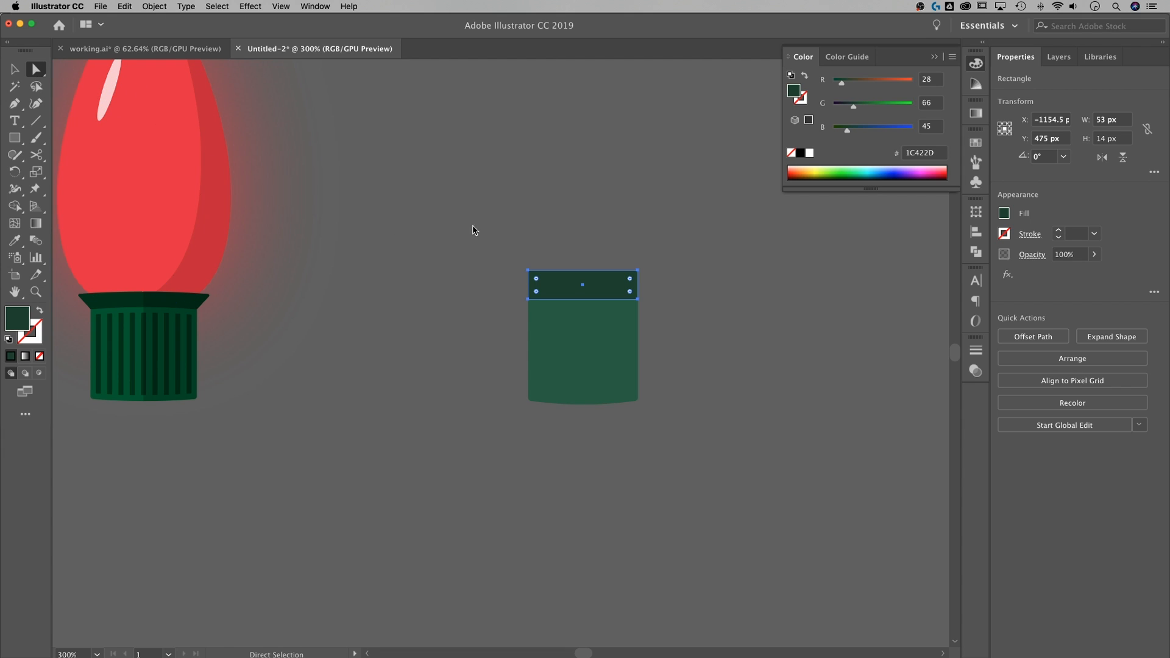
left_click_drag(482, 246, 541, 278)
left_click_drag(541, 282, 542, 281)
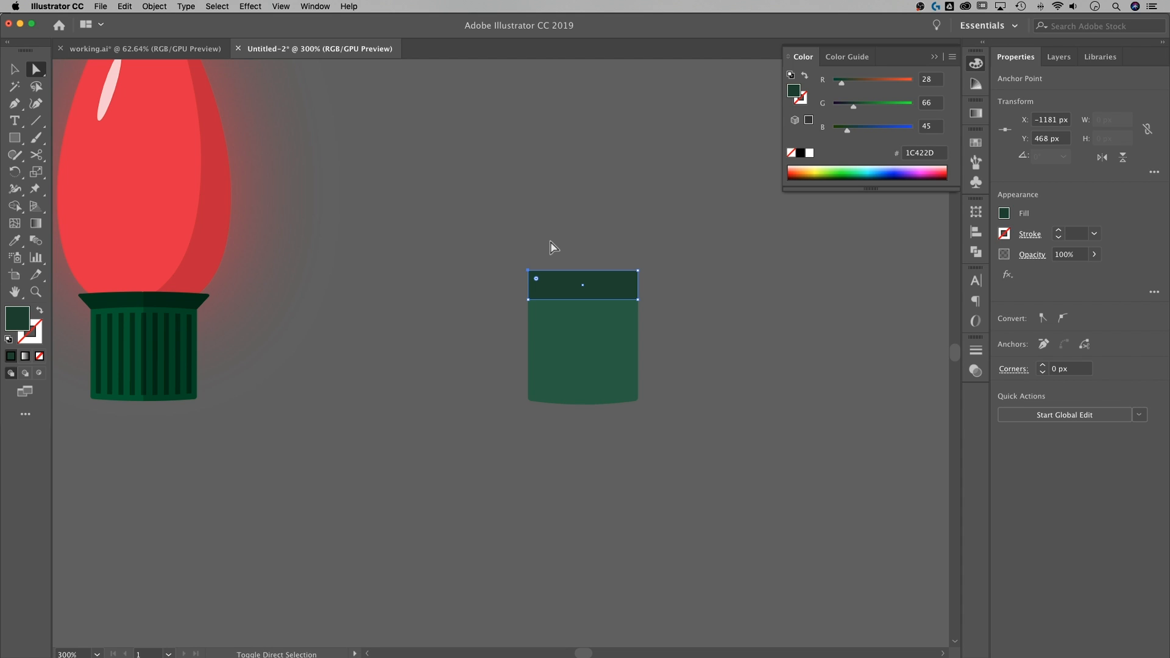
key("shift+Left")
left_click(637, 270)
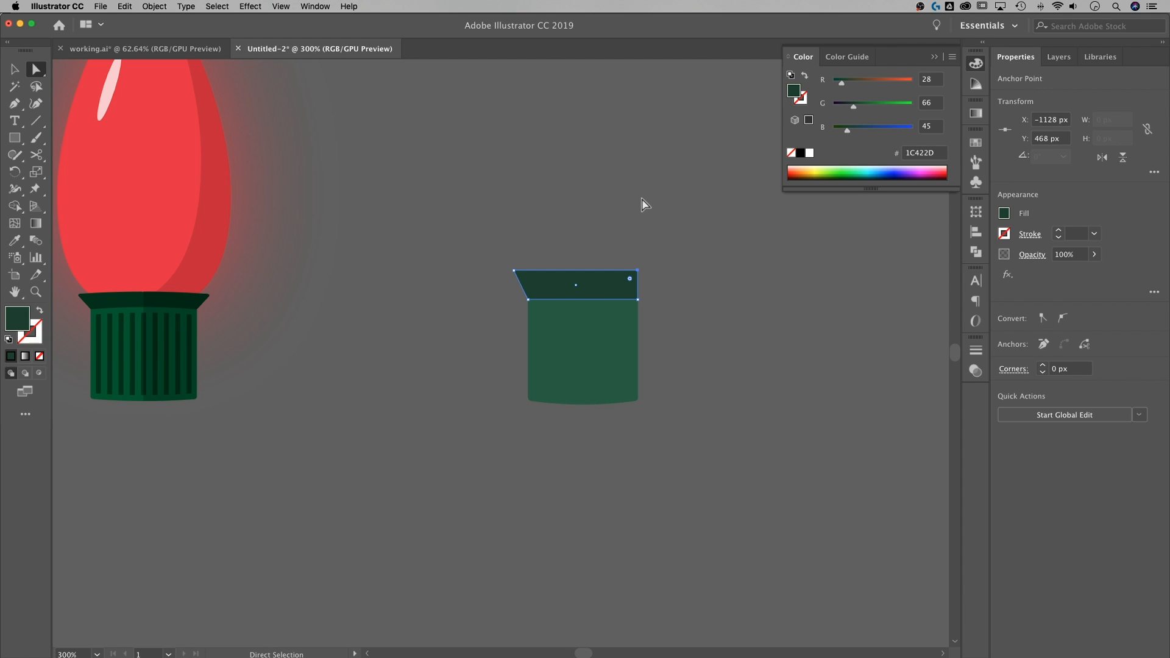
key("shift+Right")
left_click(698, 253)
key("v")
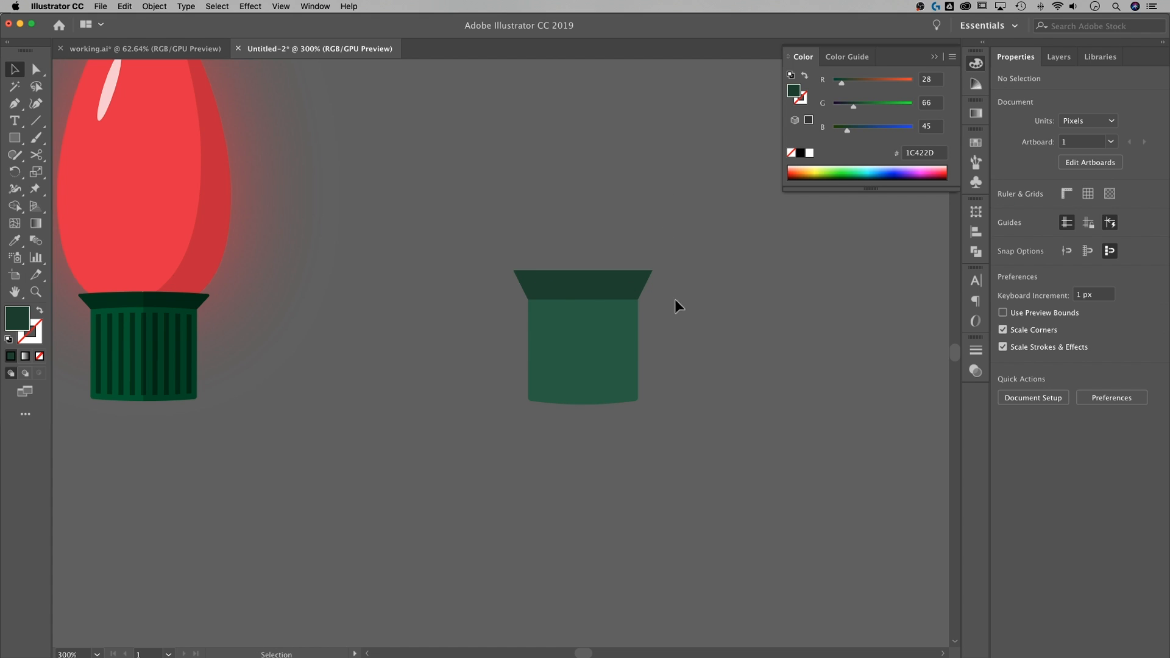
Step: Bow the middle of the dark collar's bottom edge slightly upward, and deselect the collar
left_click(599, 321)
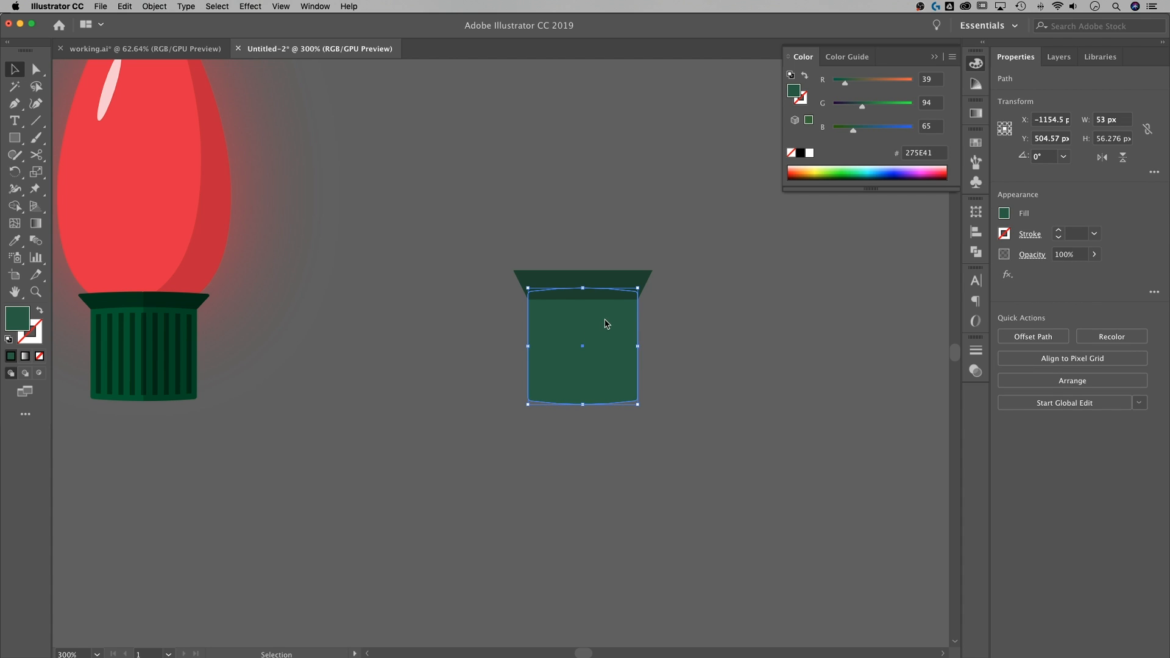
left_click(679, 305)
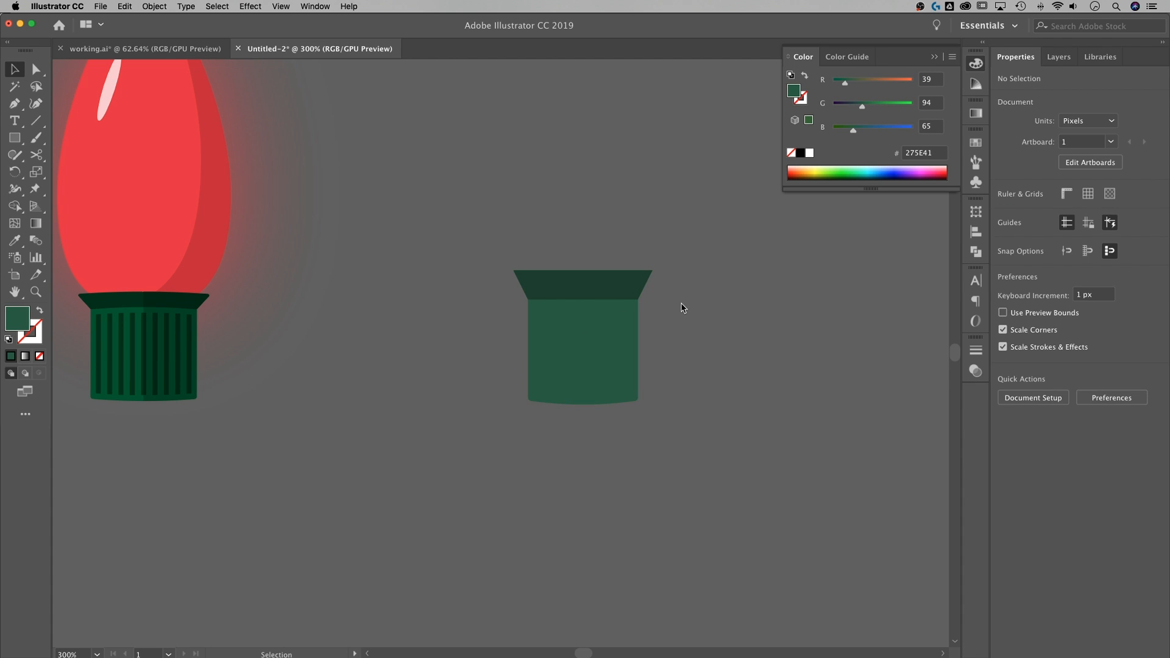
left_click(641, 278)
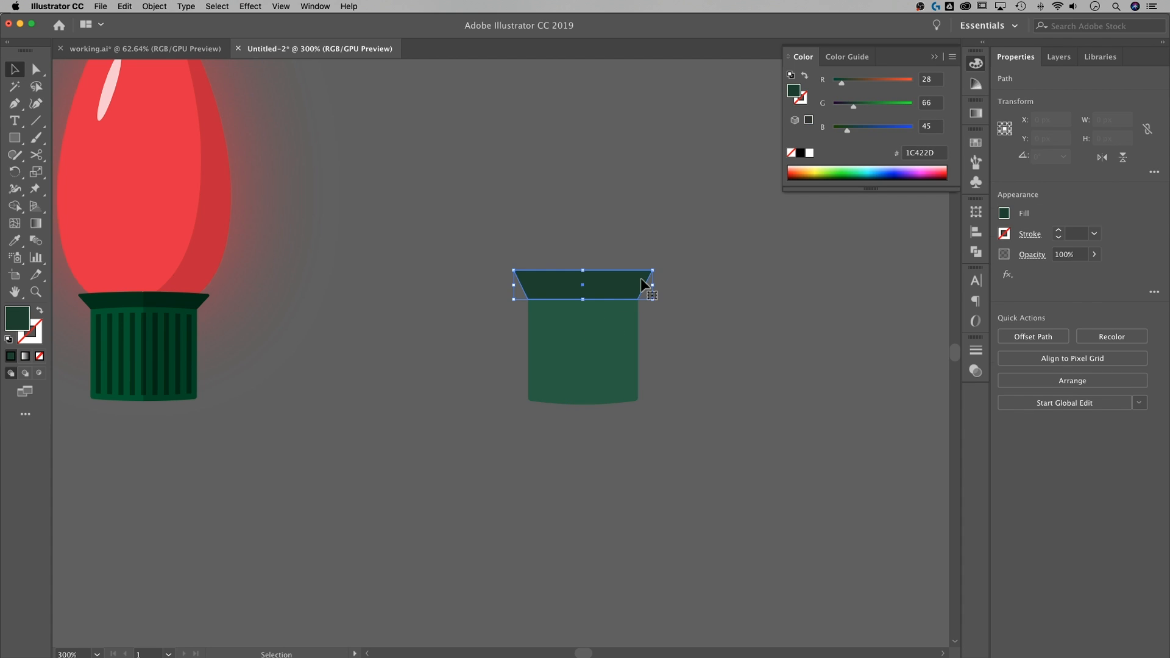
left_click(612, 316)
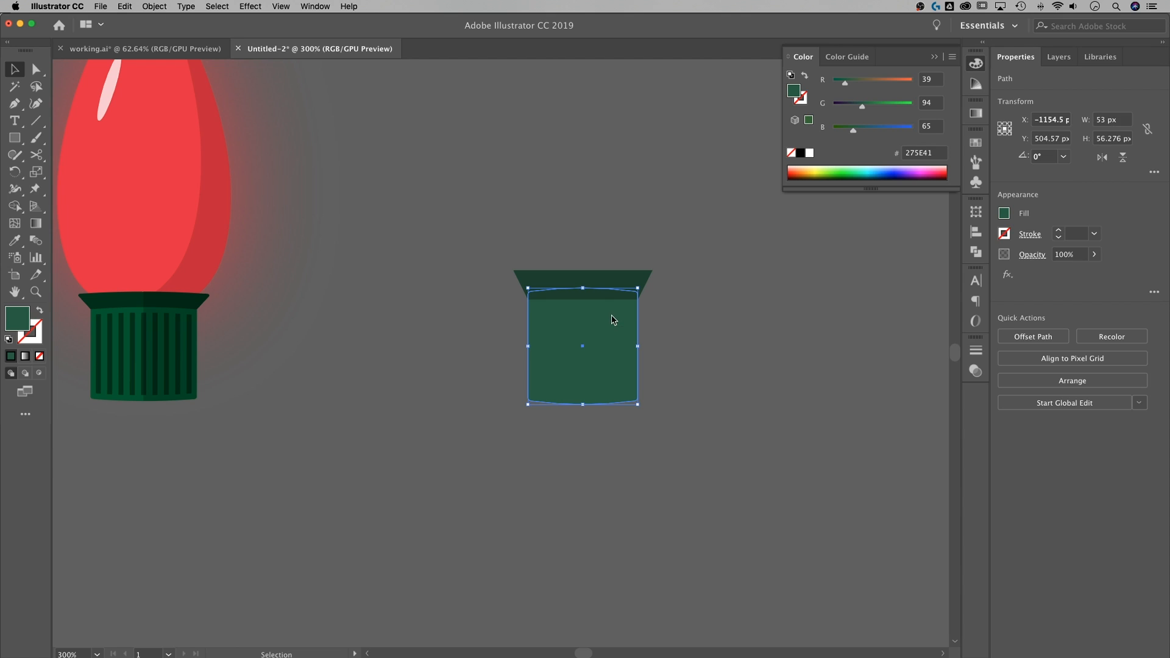
left_click(630, 280)
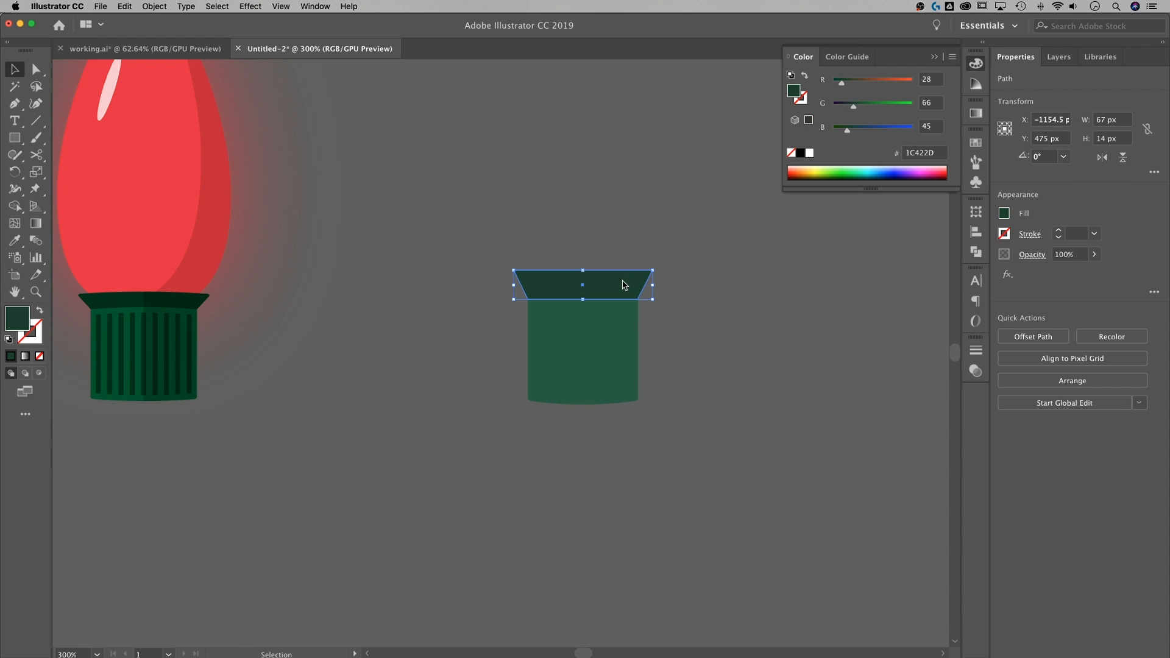
key("p")
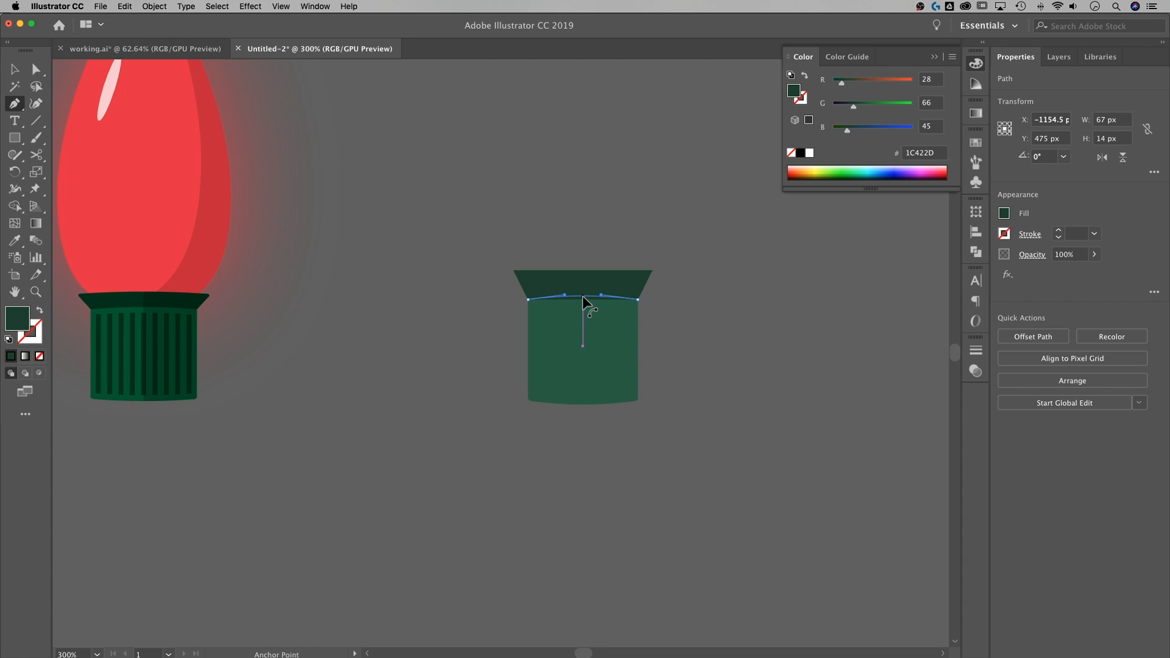
left_click(583, 295)
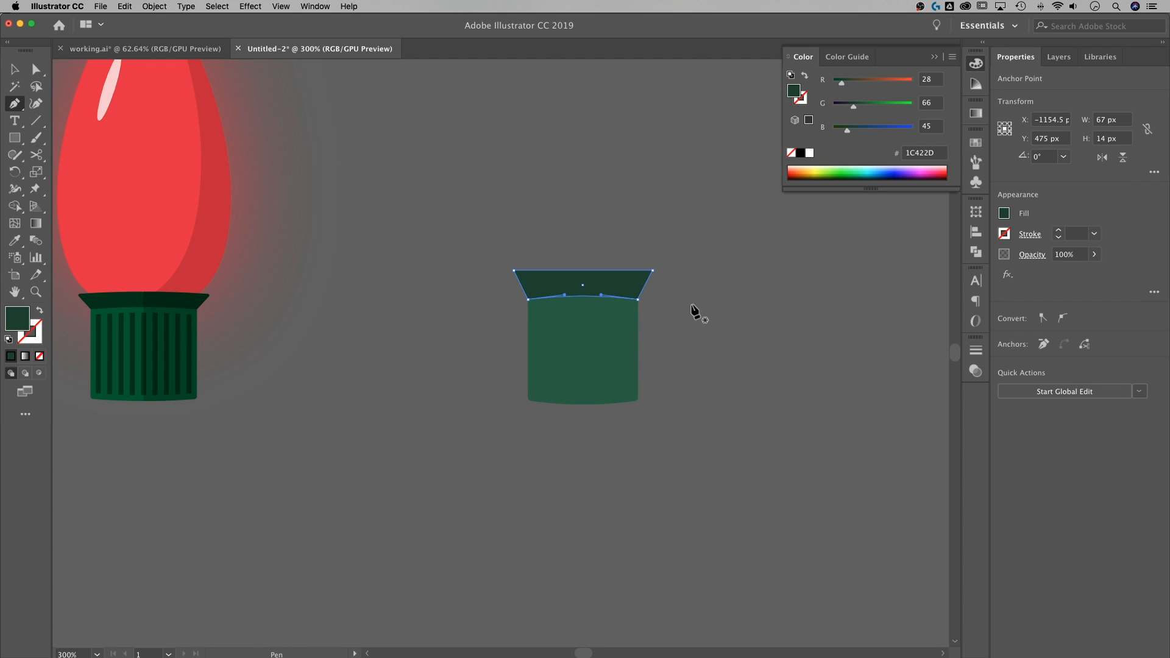
key("v")
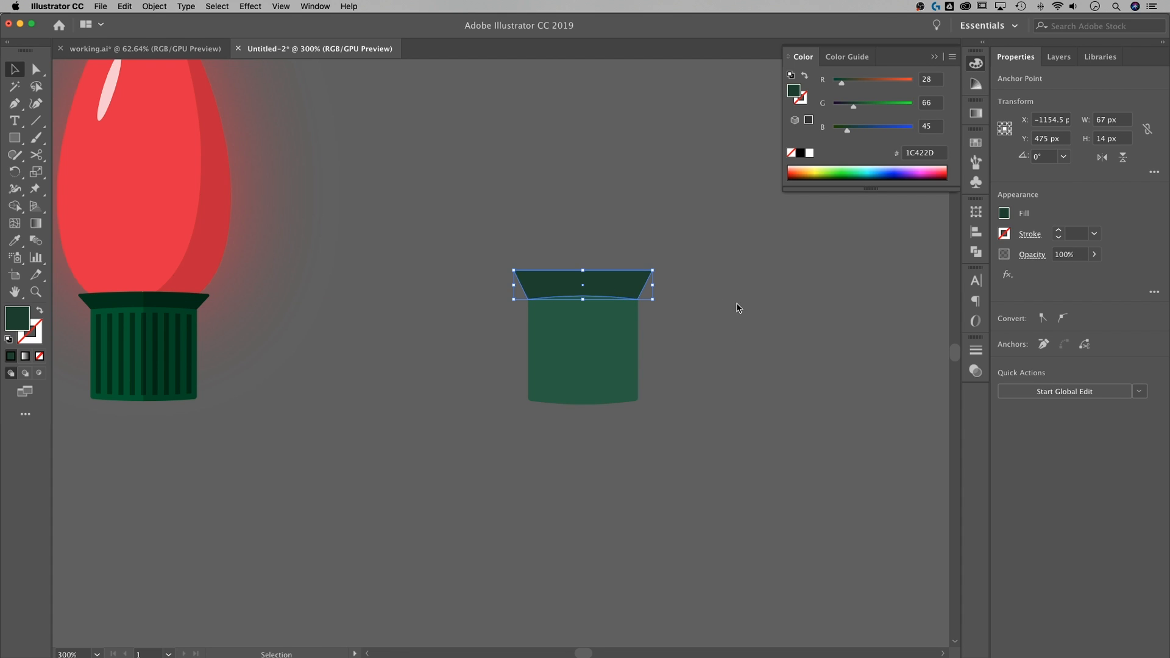
left_click(783, 304)
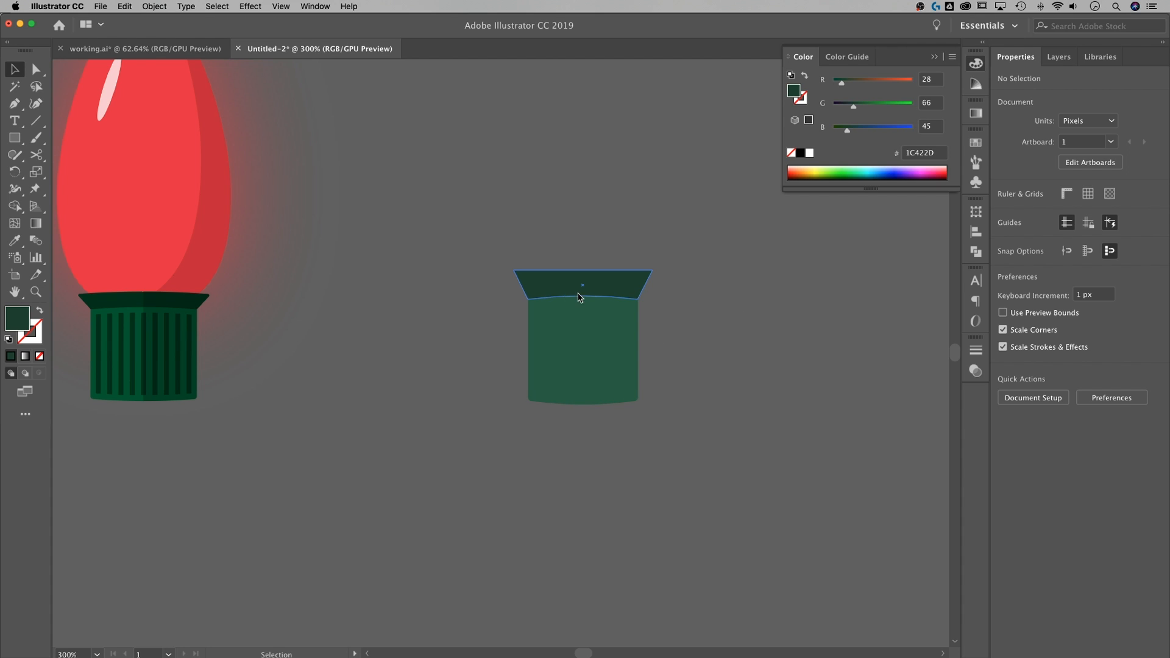
left_click(616, 283)
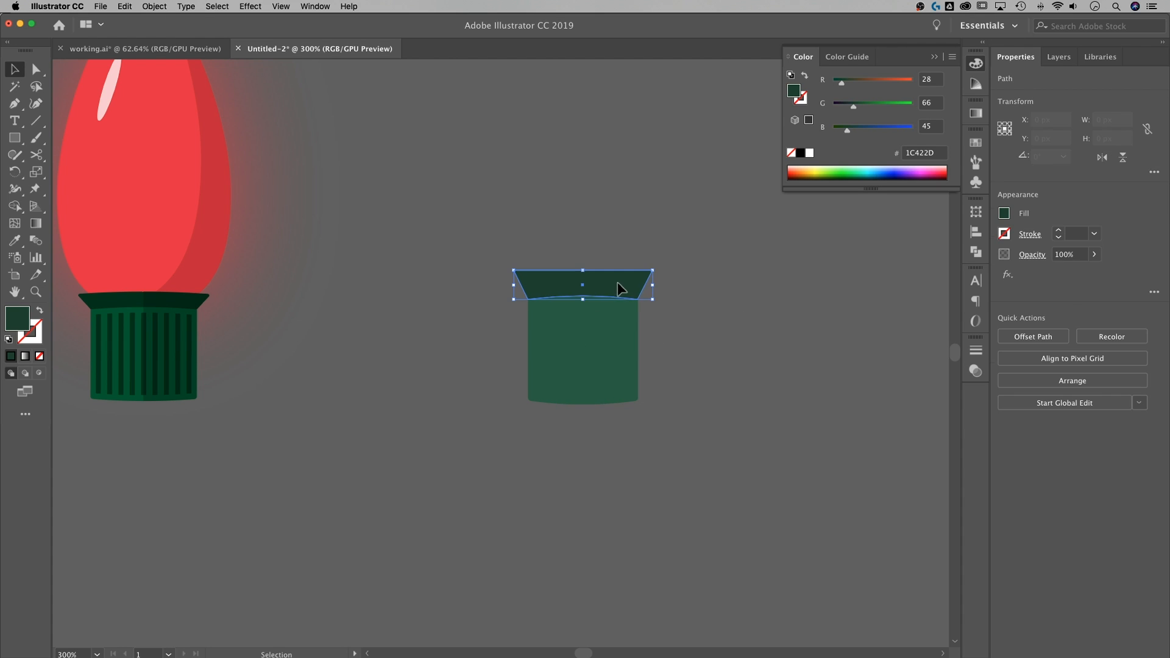
left_click(705, 237)
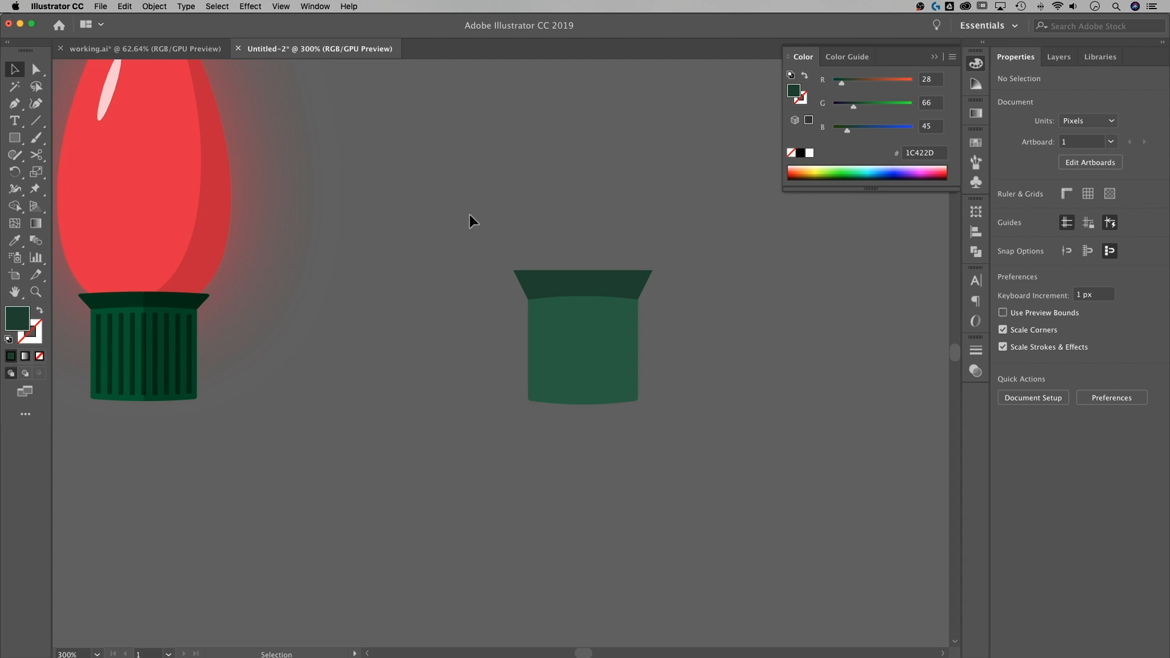
Step: Lower the collar's top edge straight down by 4 px, making the collar 10 px tall
key("a")
left_click_drag(496, 217, 702, 282)
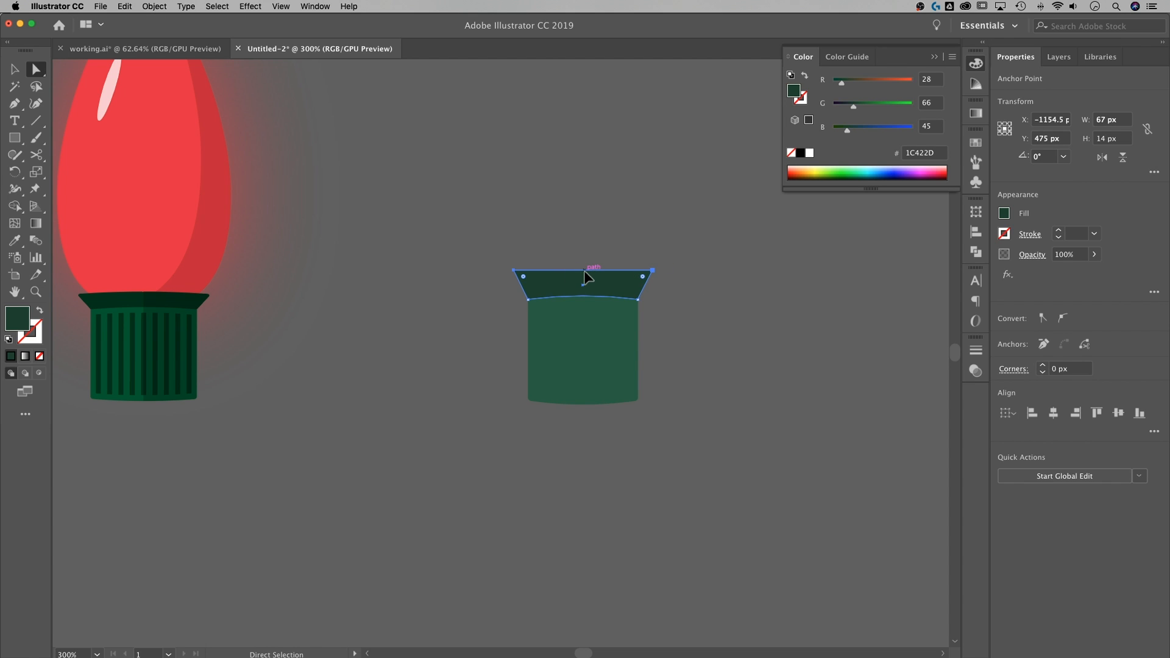
left_click_drag(584, 278, 587, 283)
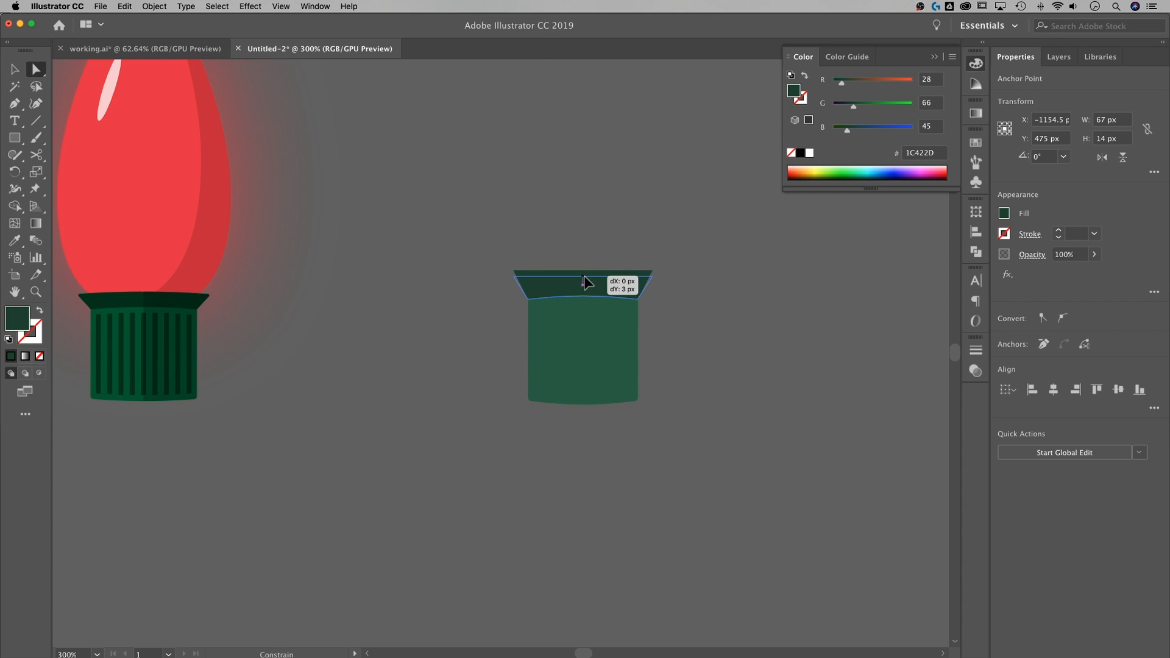
left_click_drag(587, 283, 584, 279)
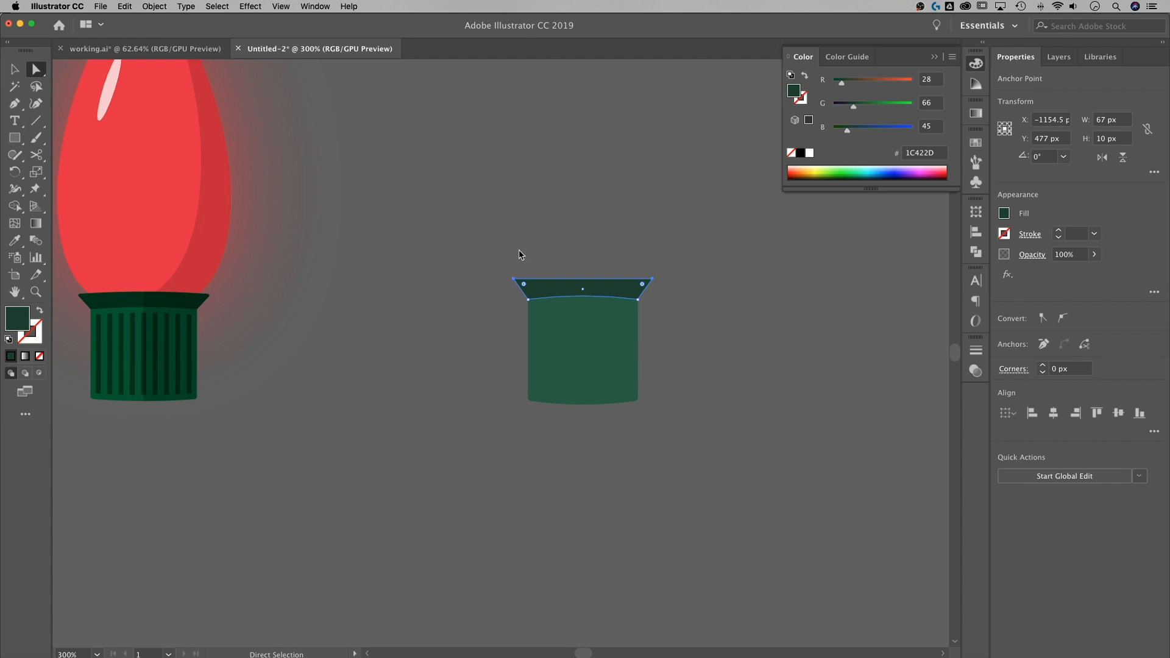
Step: Round the collar's two top corners with a radius of about 0.74 px, and deselect the collar
left_click_drag(523, 285, 516, 285)
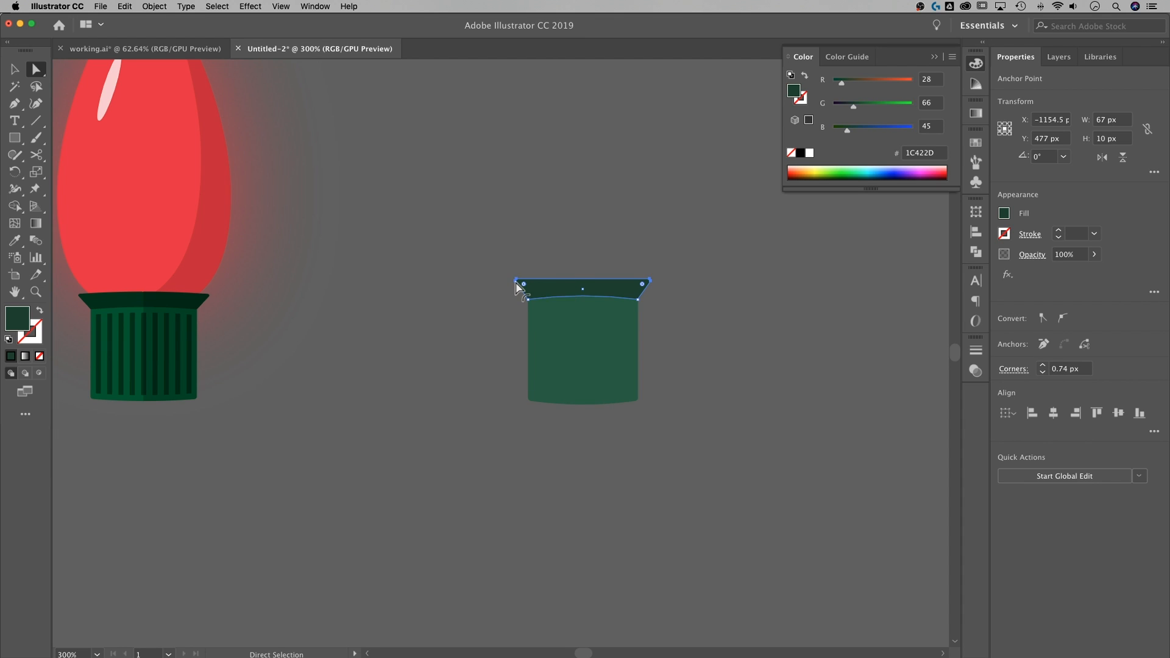
left_click(824, 298)
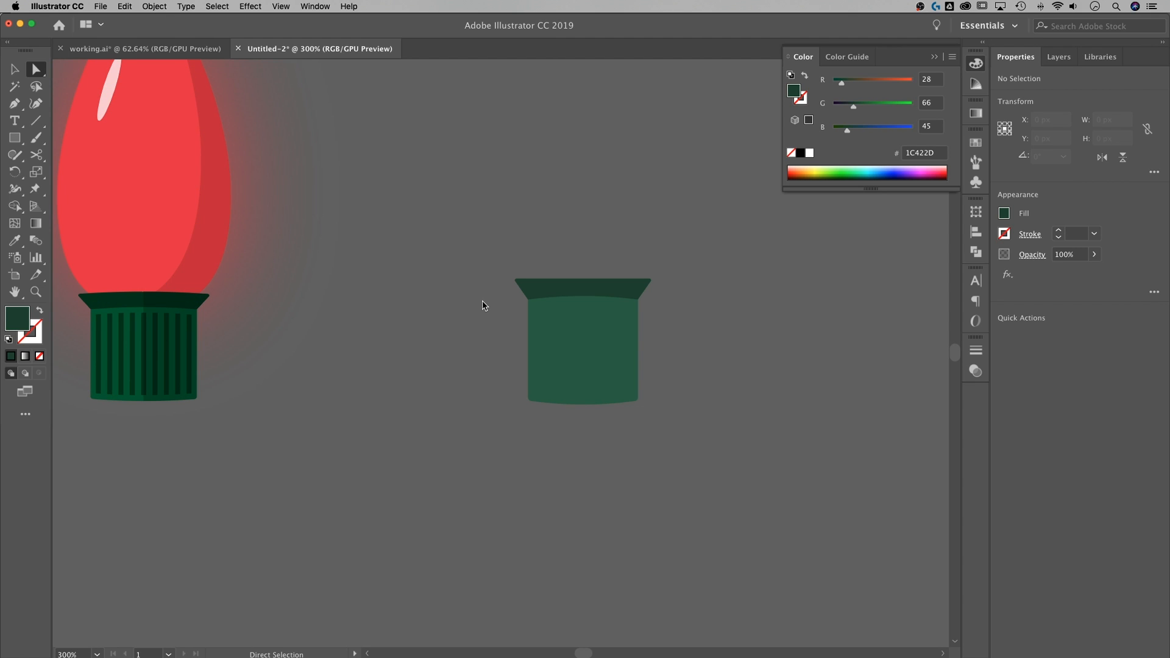
left_click(533, 288)
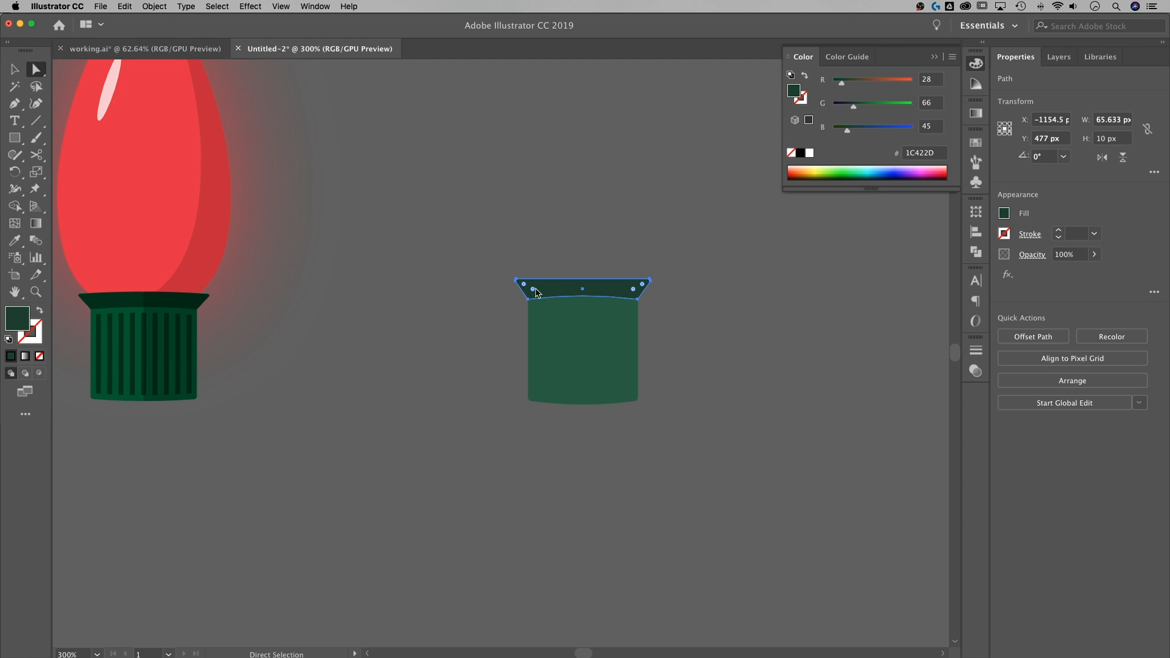
left_click(579, 247)
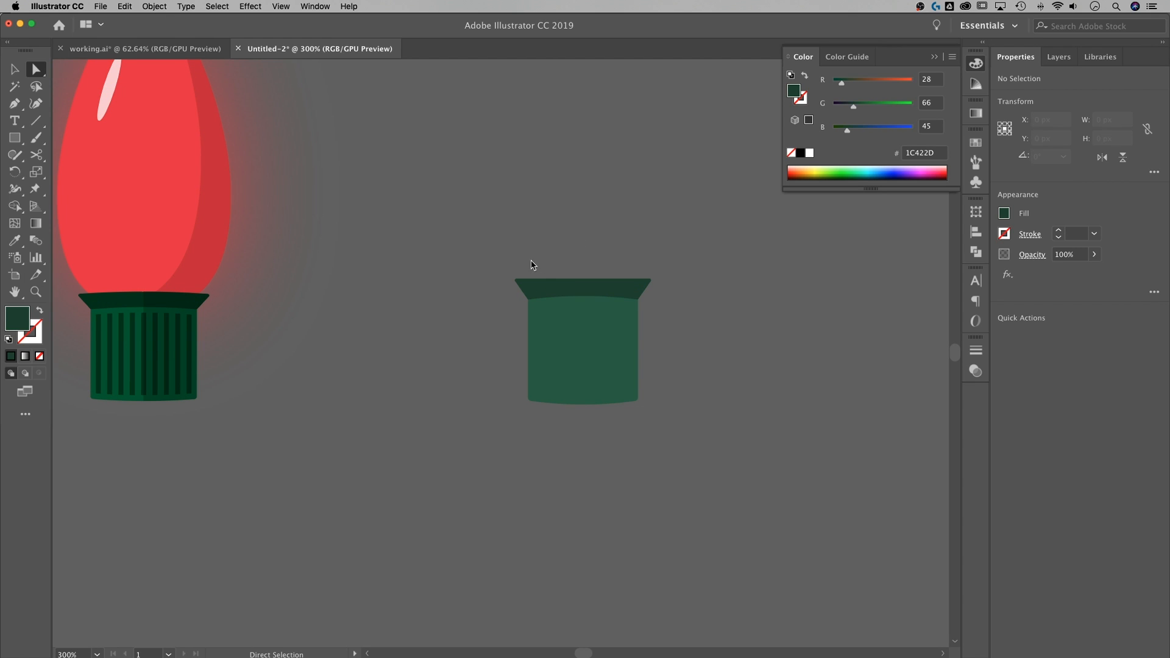
Step: Save the socket body's green fill 275E41 and the collar's dark green fill 1C422D as global swatches
key("v")
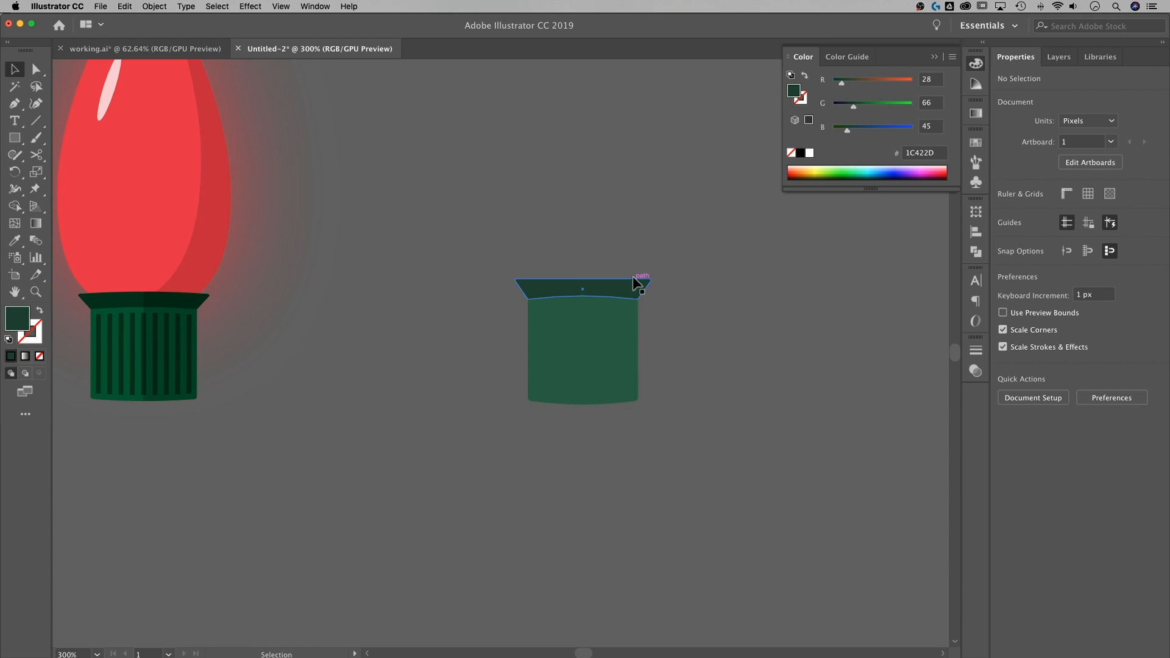
left_click(608, 326)
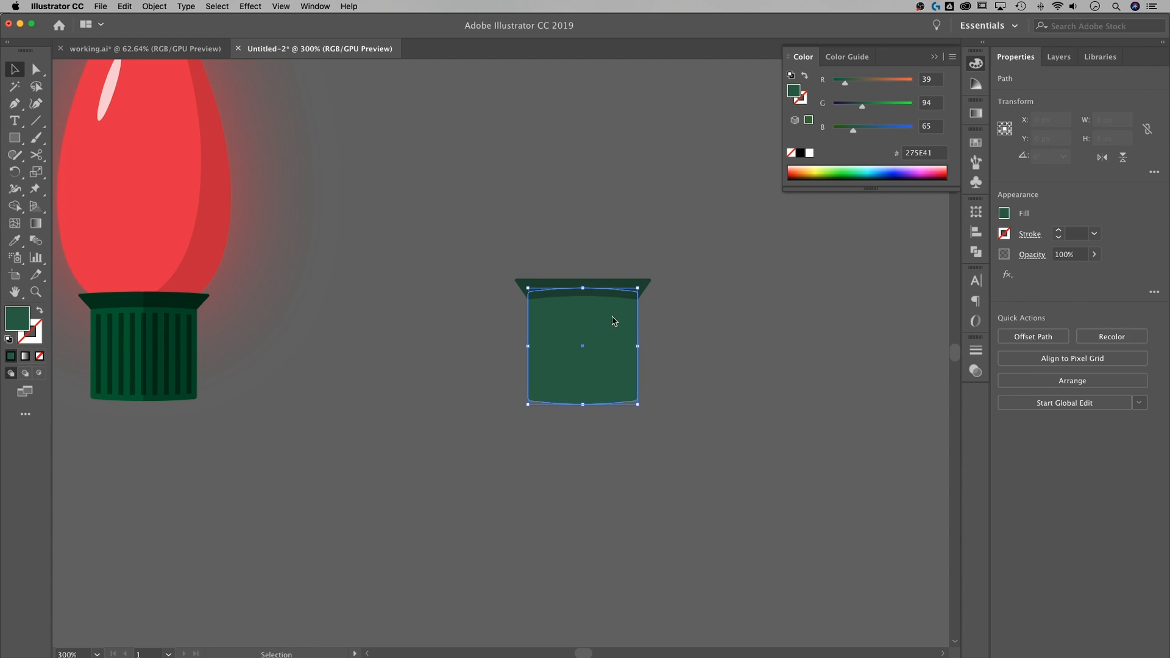
left_click(976, 143)
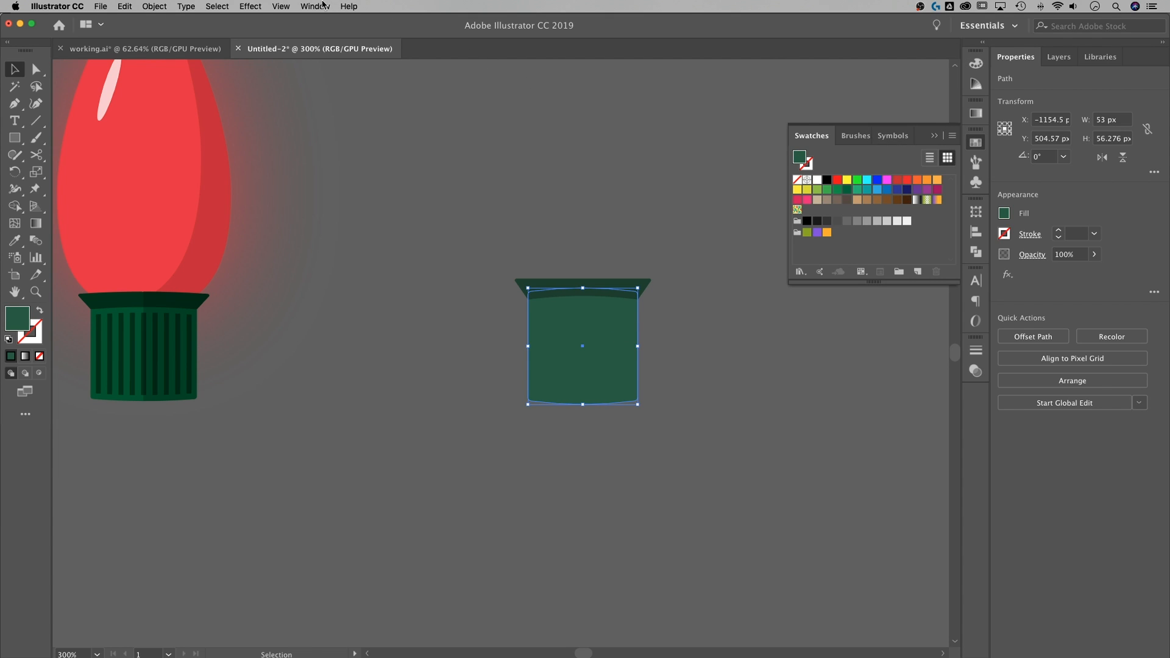
left_click(323, 6)
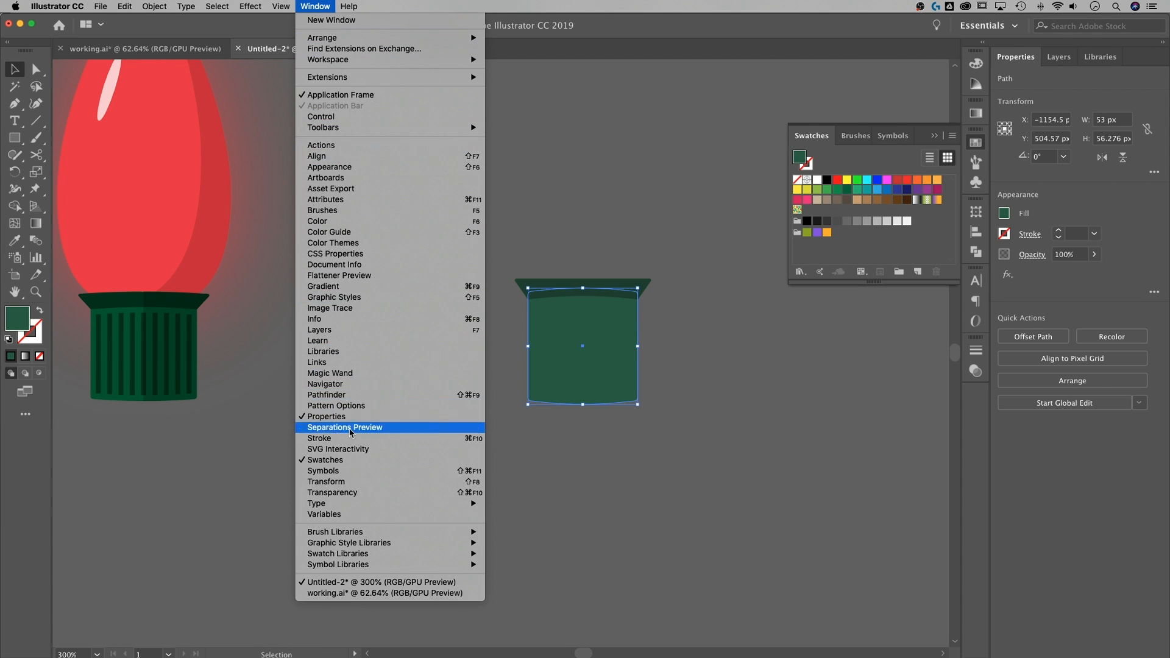
left_click(876, 163)
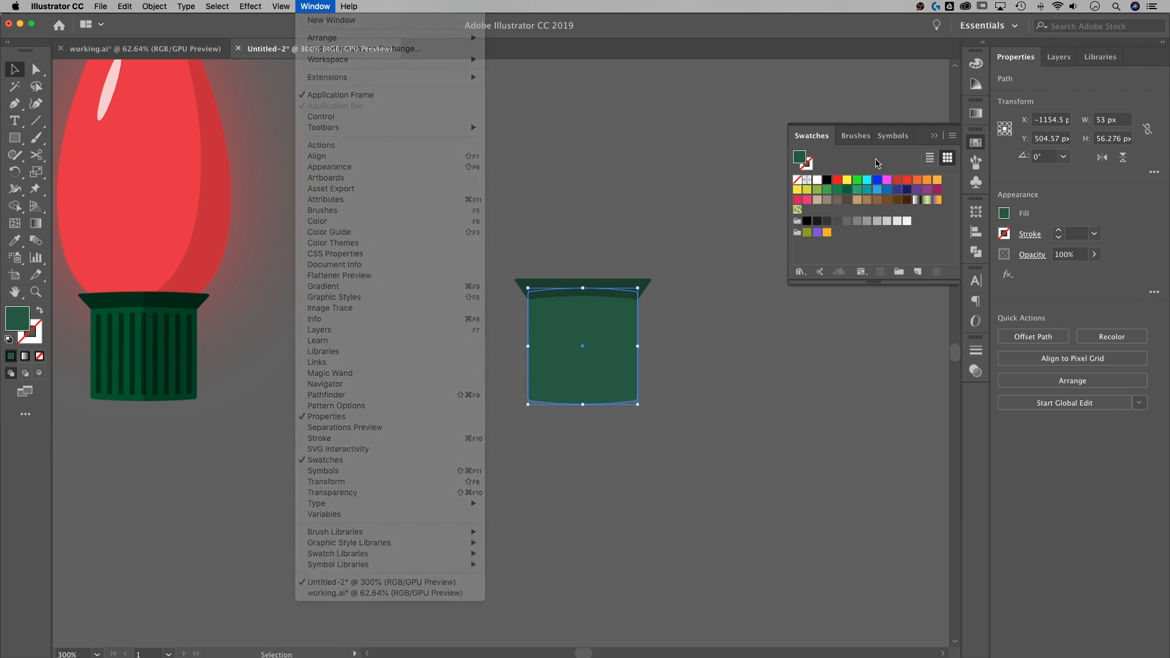
left_click(918, 272)
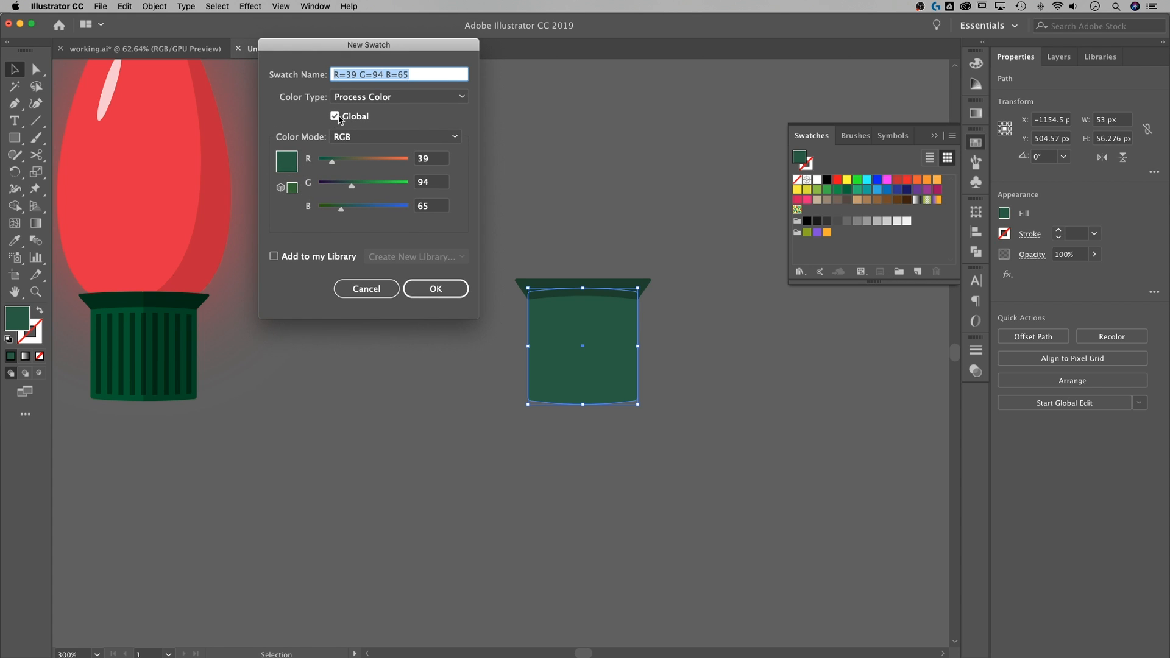
left_click(453, 291)
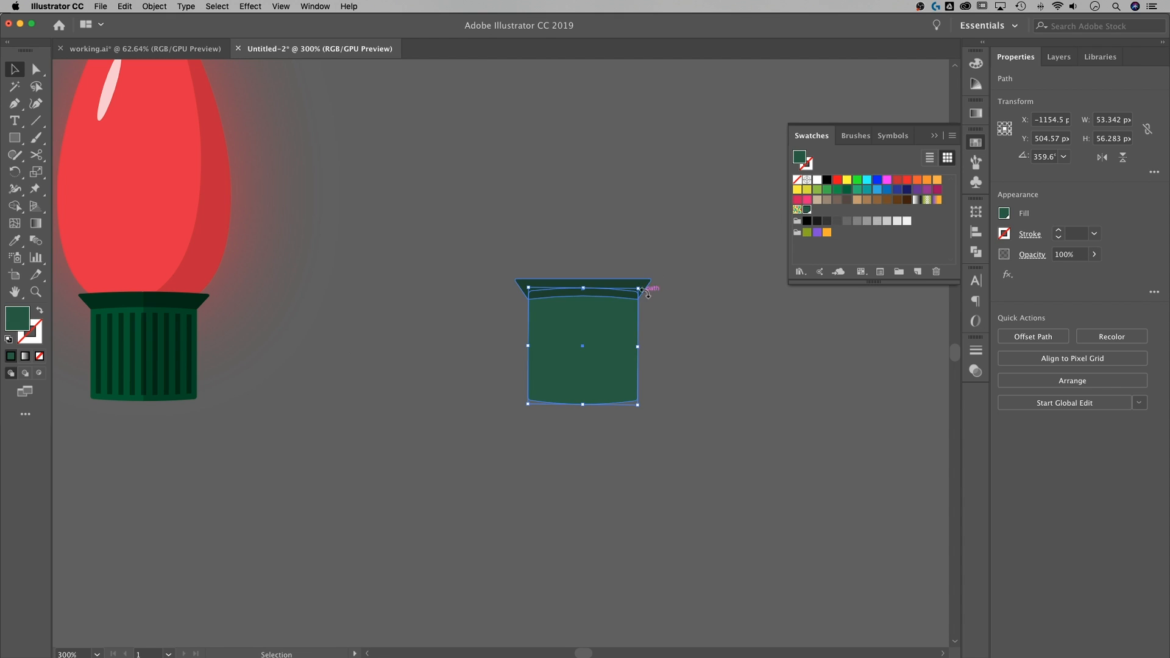
left_click(615, 288)
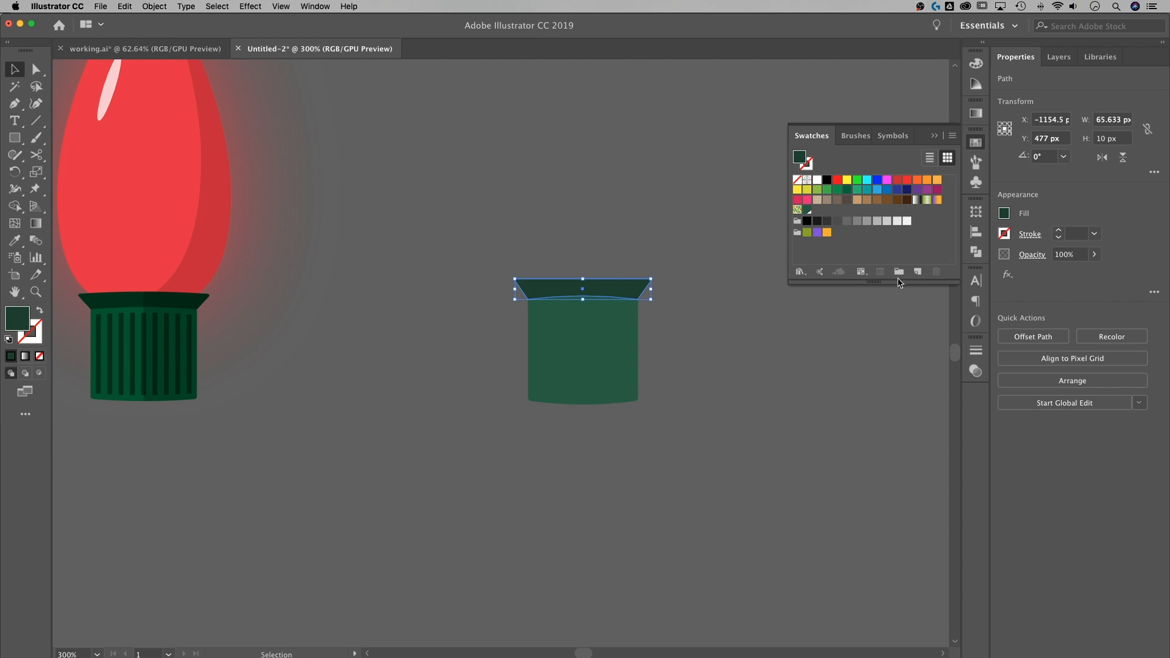
left_click(917, 273)
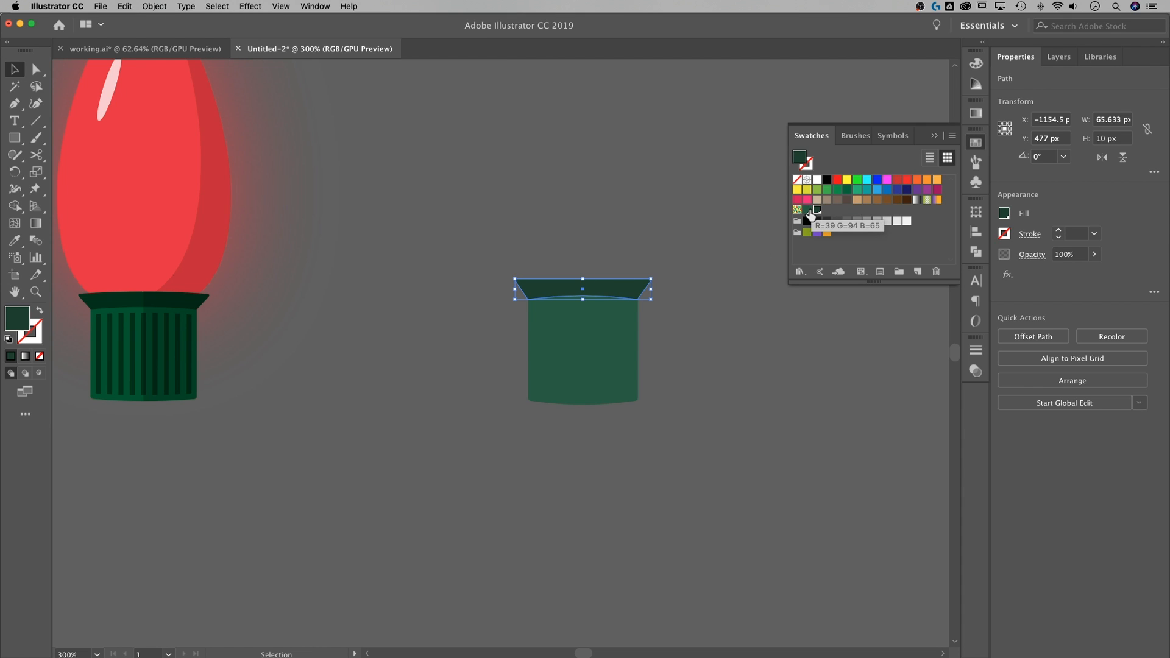
Step: Collect the two saved green swatches into a new color group named "Light Colors"
left_click(707, 293)
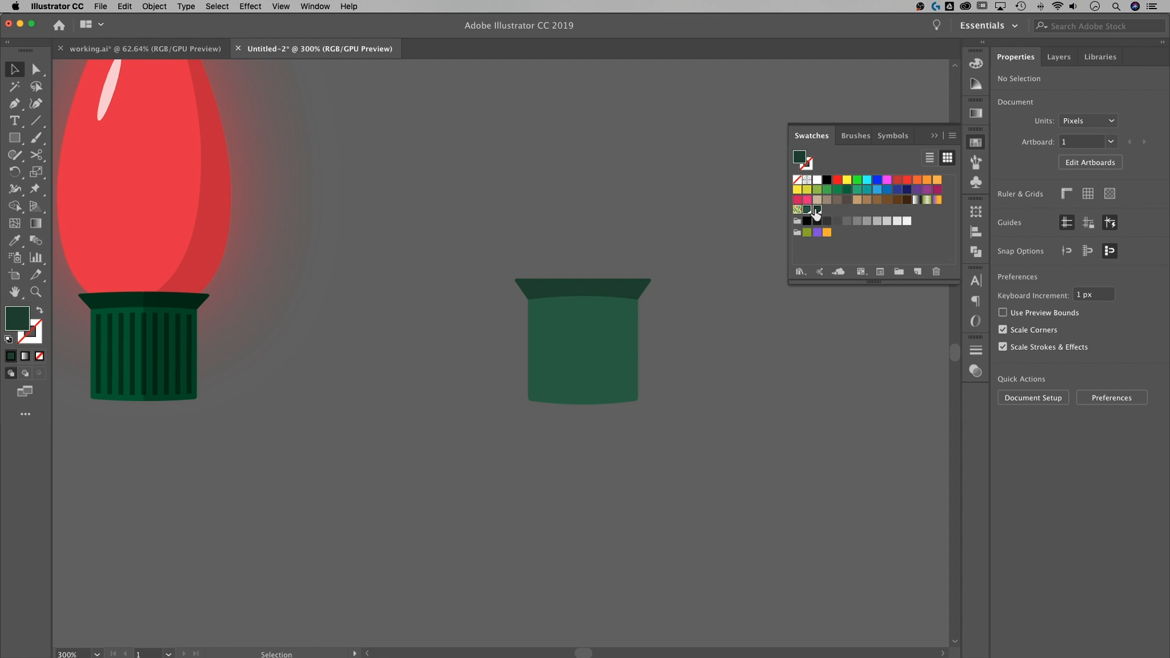
left_click(900, 272)
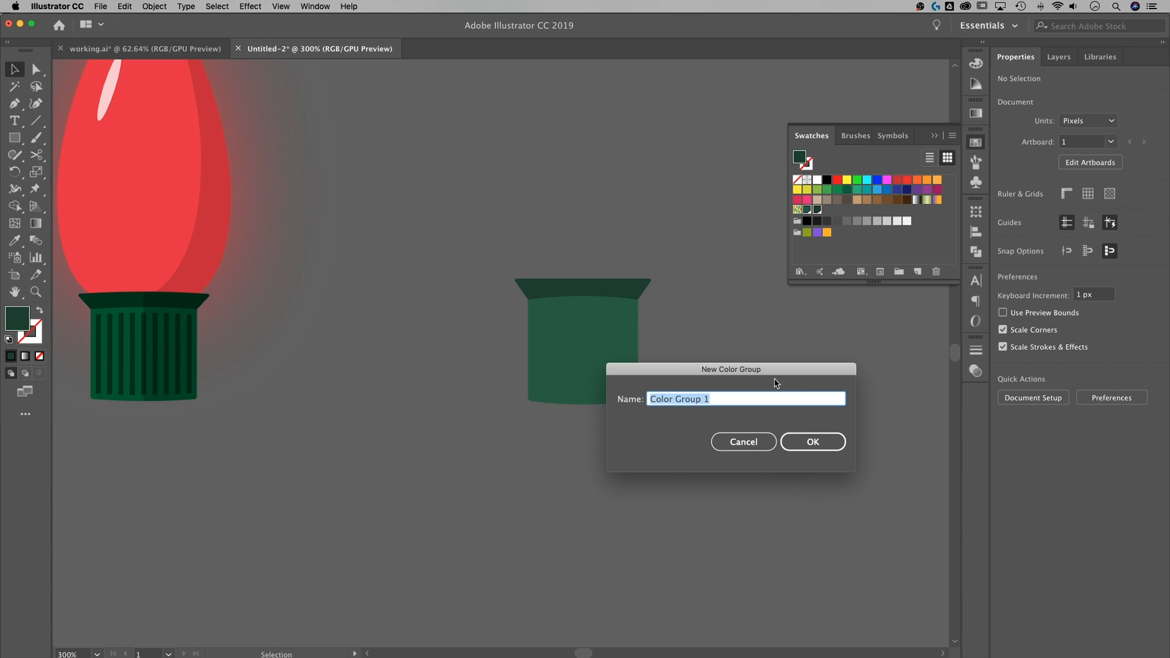
type("Light")
type(" COl")
type("lors")
left_click(742, 412)
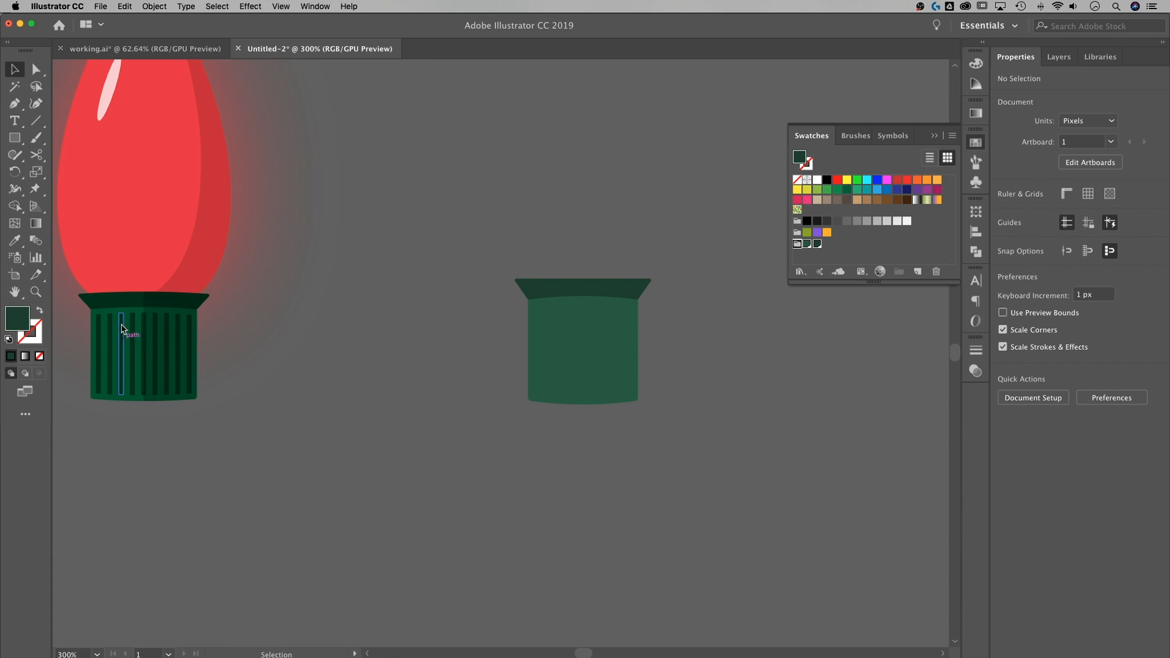
Step: Draw a vertical stripe about 2 px wide and 72 px tall across the socket's right side and fill it with the dark green swatch
left_click(577, 342)
left_click(762, 357)
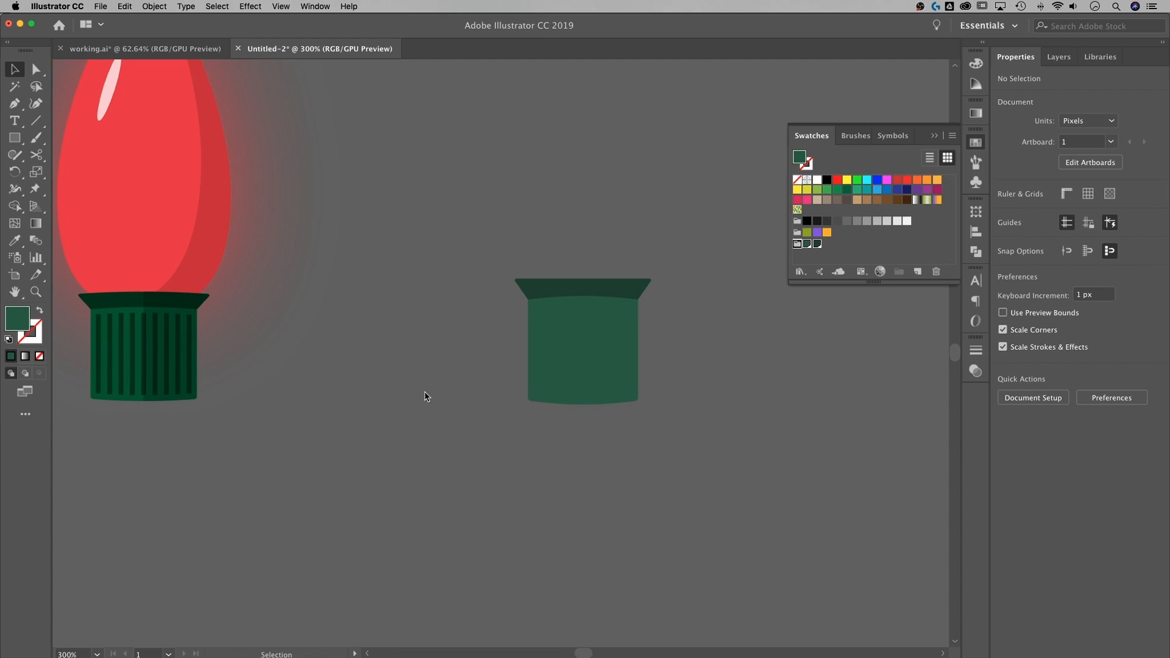
left_click(15, 139)
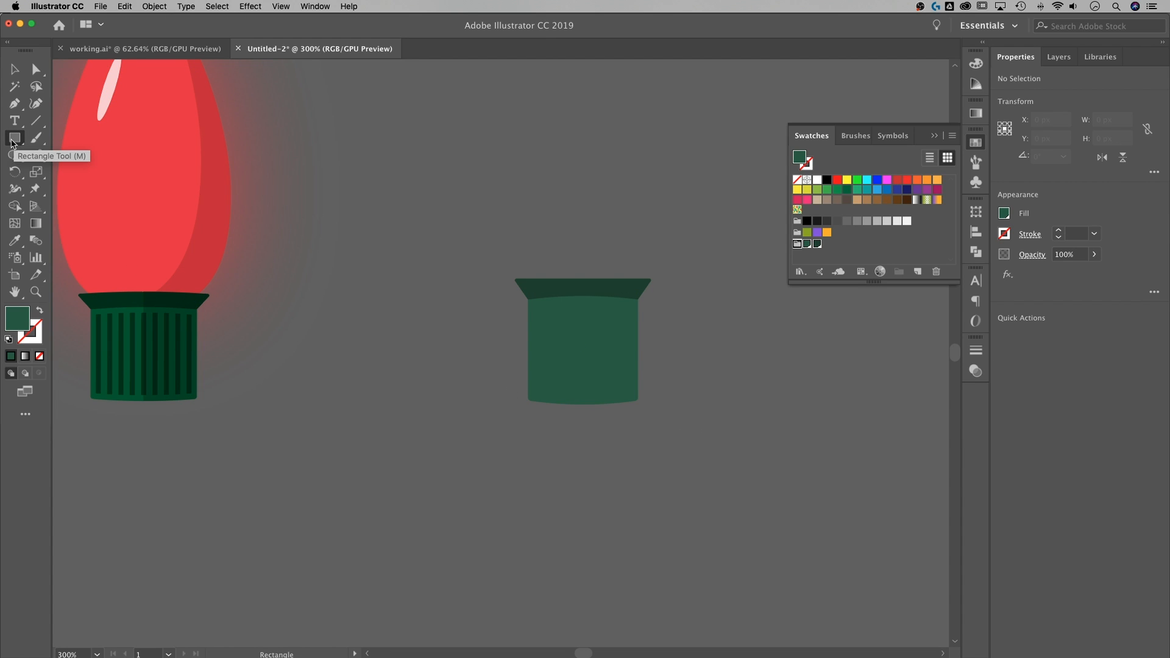
left_click_drag(628, 418, 627, 269)
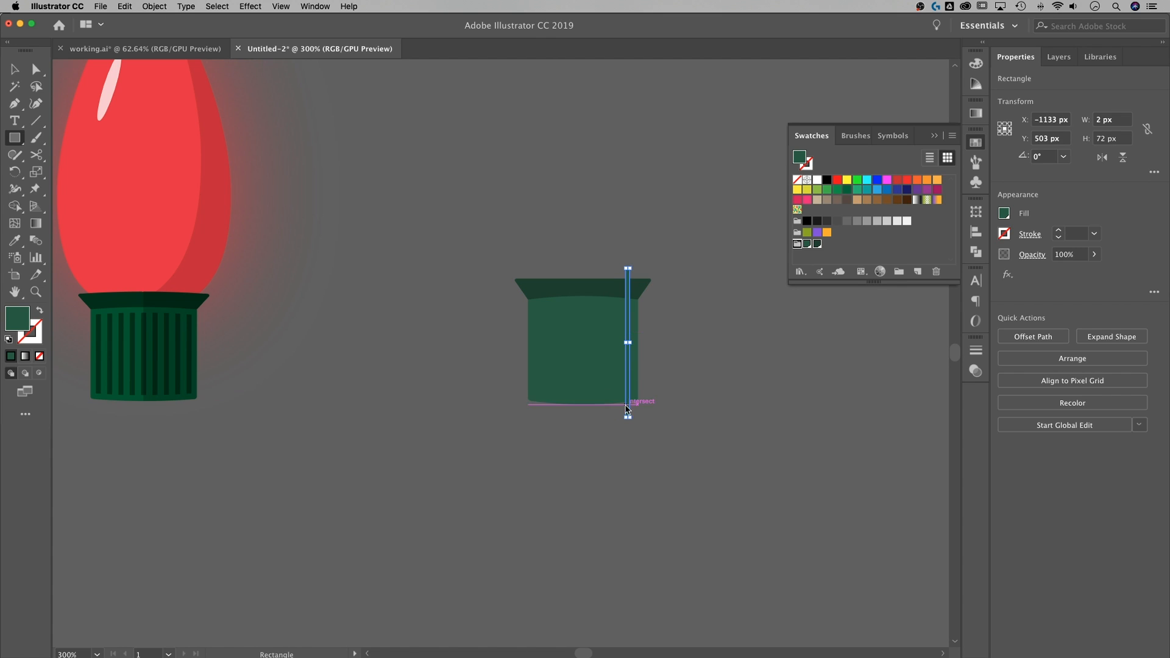
left_click(817, 244)
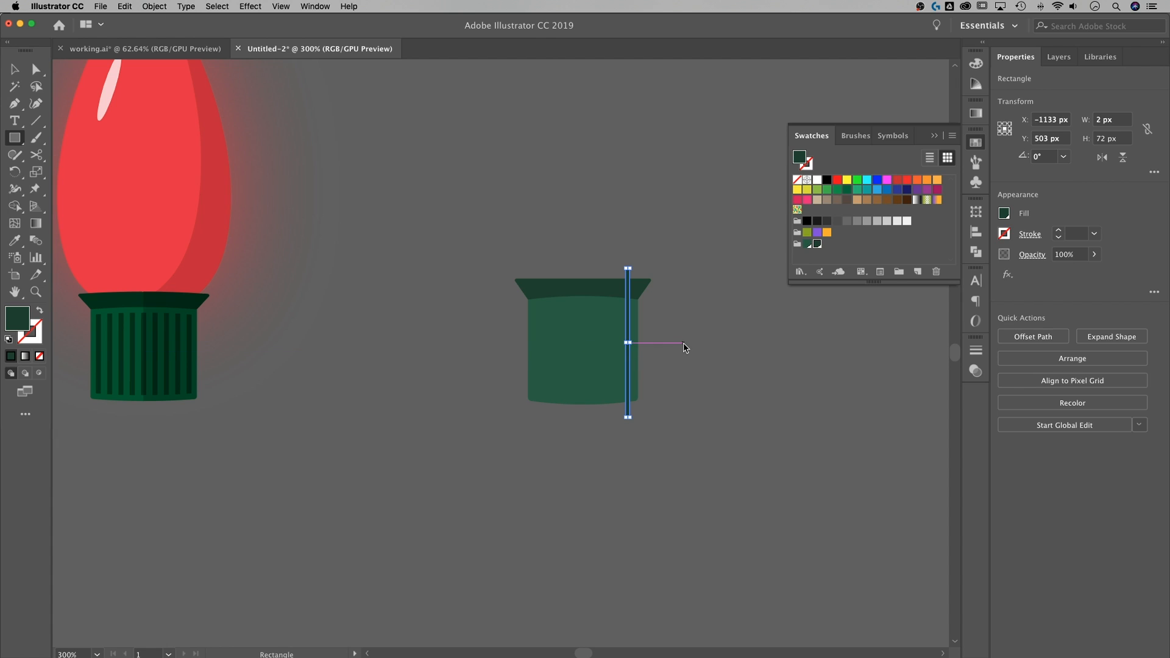
key("v")
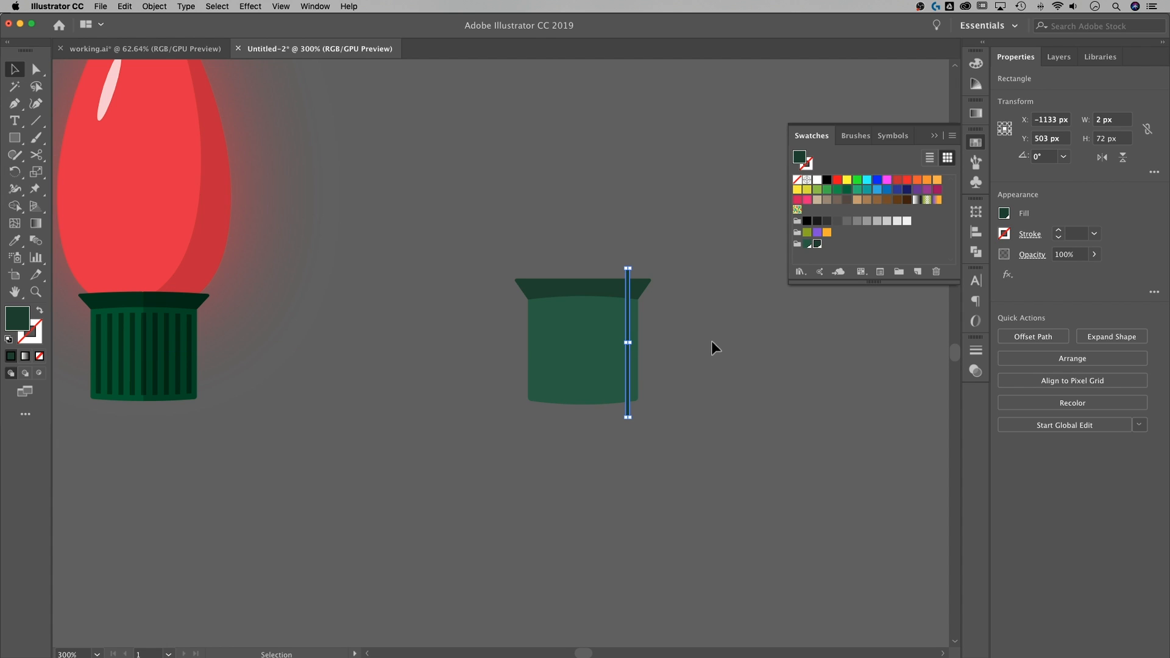
Step: Shift the dark stripe 1 px to the right, closer to the socket body's right edge
left_click(711, 341)
left_click(631, 340)
left_click(675, 347)
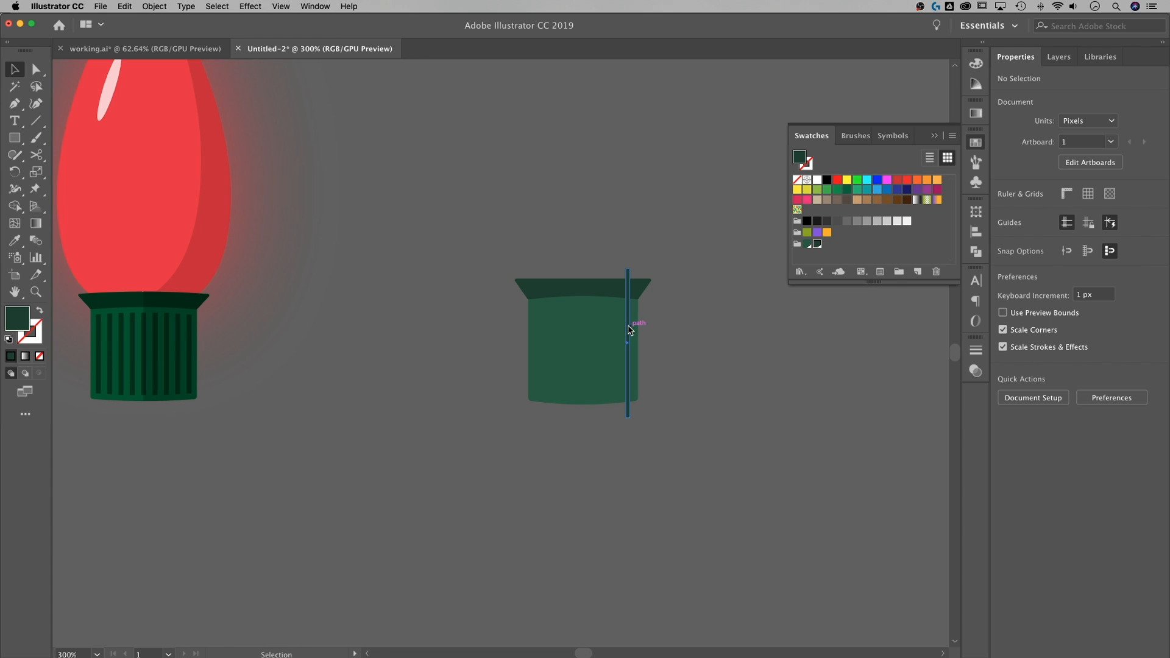
left_click_drag(628, 329, 629, 329)
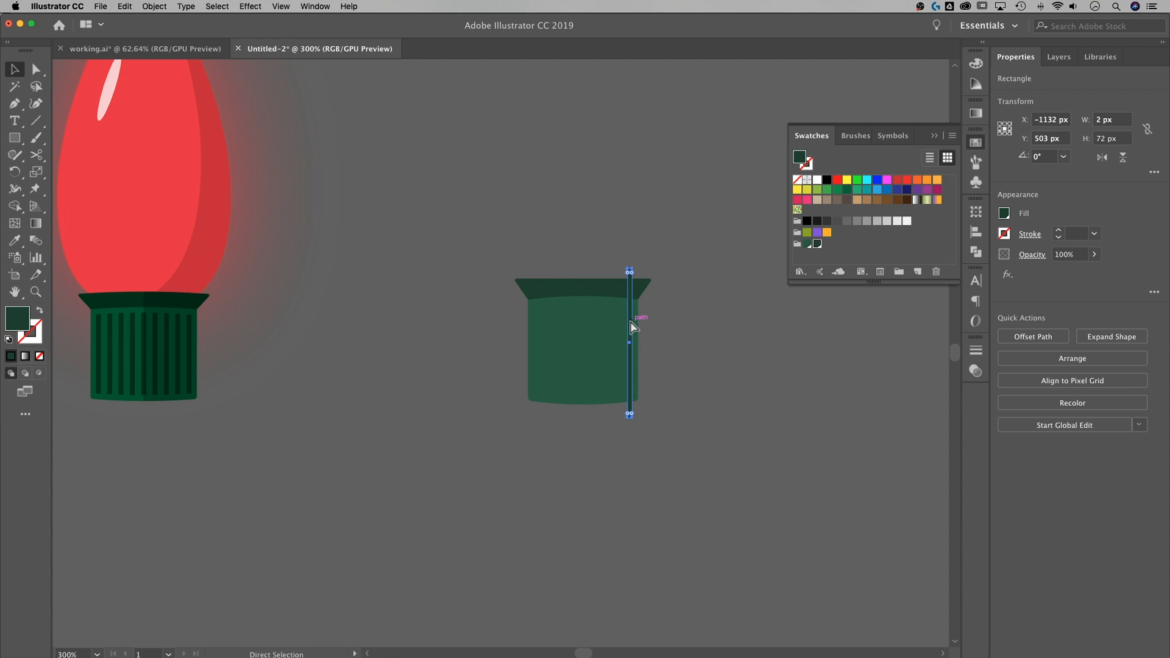
key("super+equal")
key("super+equal")
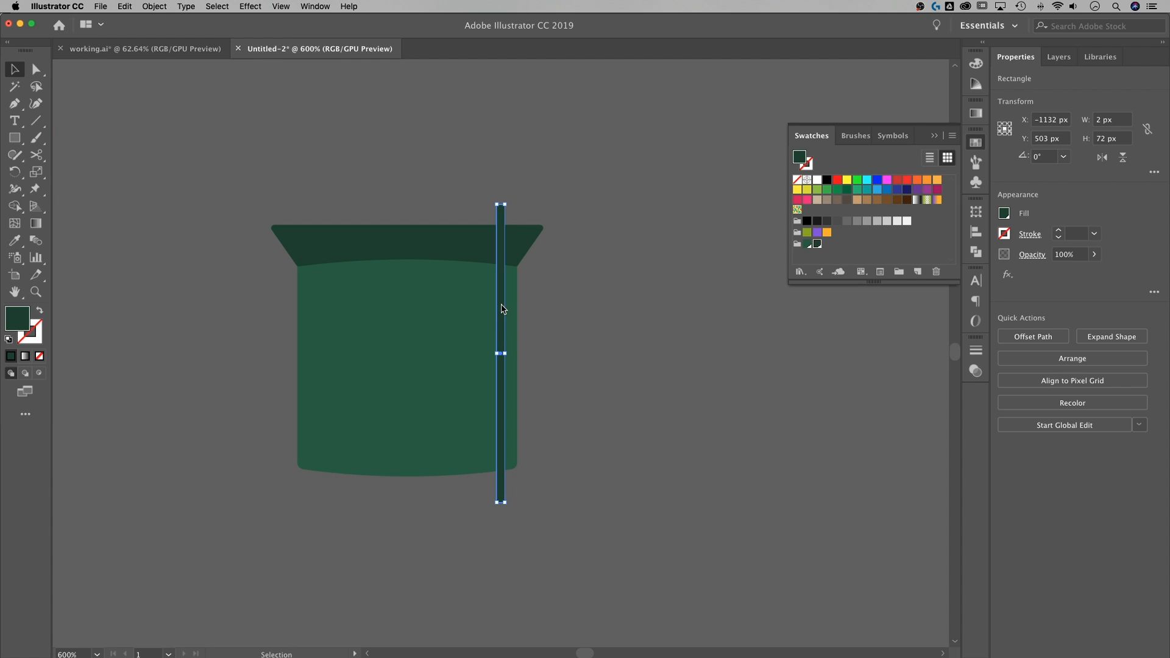
Step: Duplicate the dark stripe leftward across the socket body at 5 px intervals, making ten stripes in total
left_click_drag(501, 305, 461, 307)
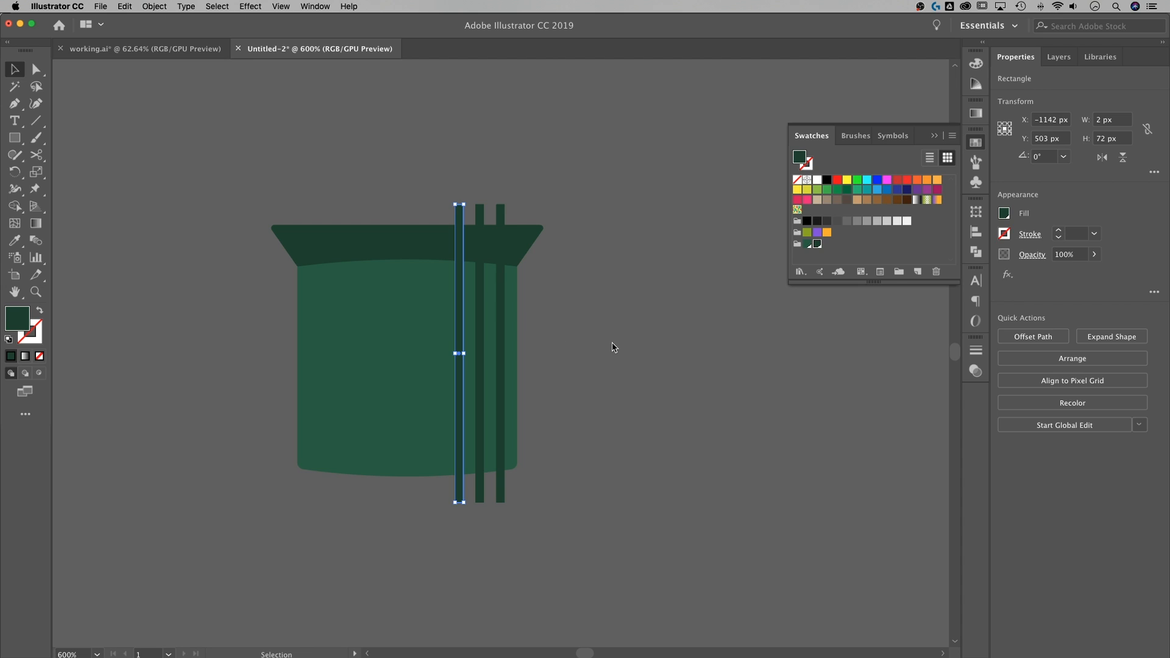
key("a")
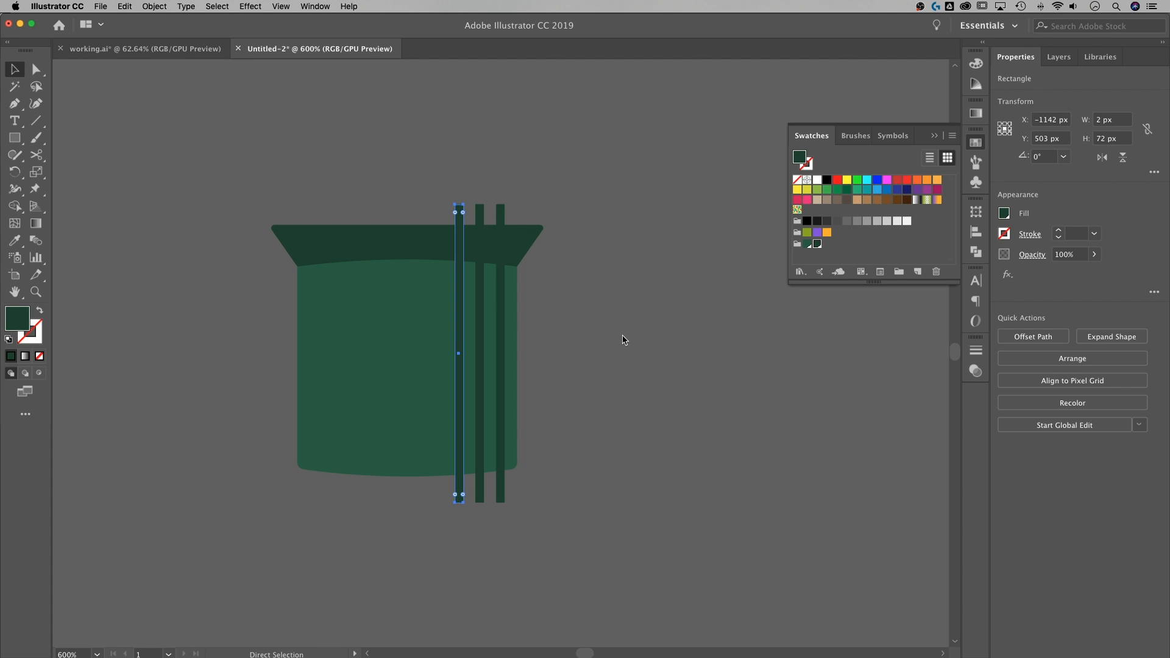
key("super+d")
key("super+d")
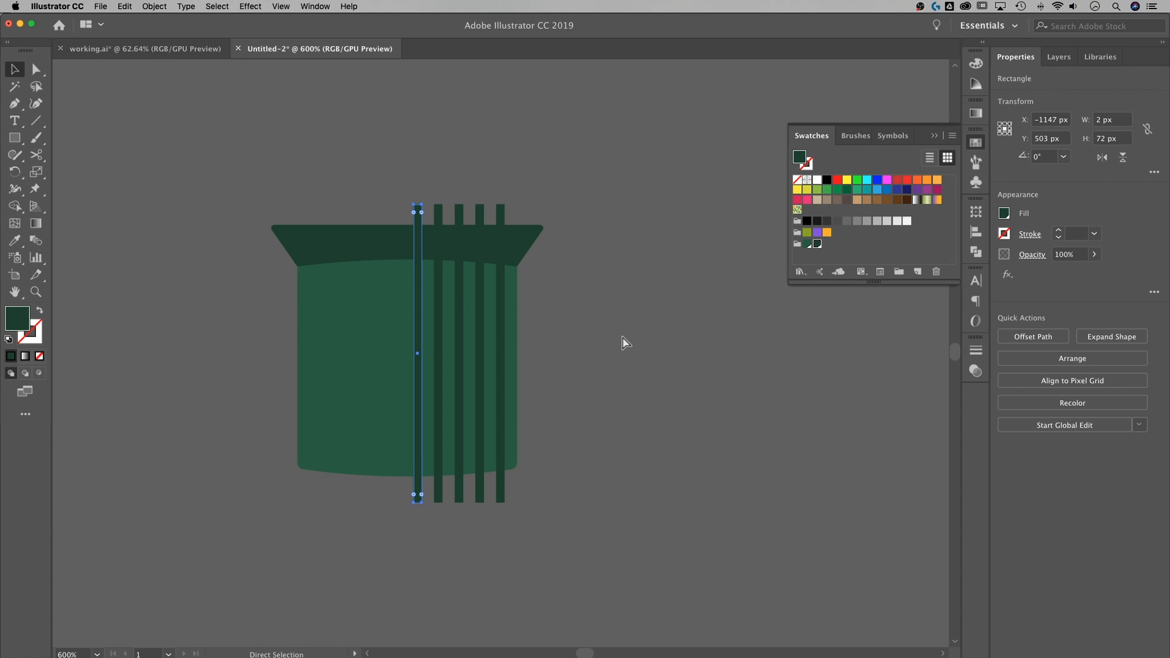
key("super+d")
key("super+d")
key("super+d")
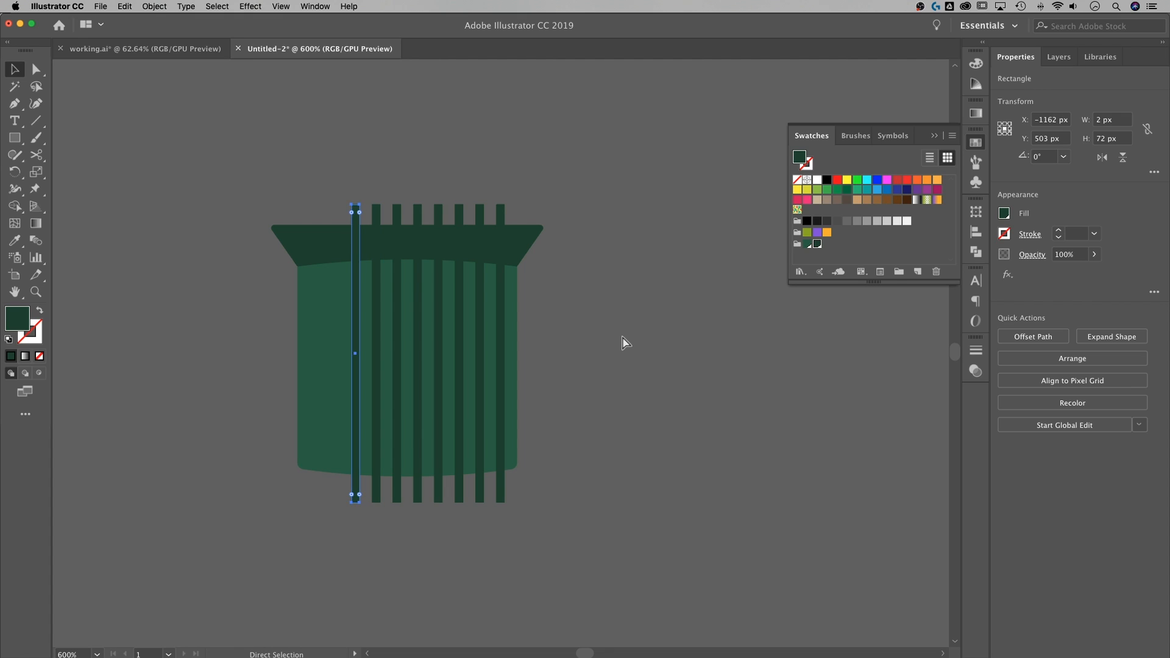
key("super+d")
key("super+d")
key("v")
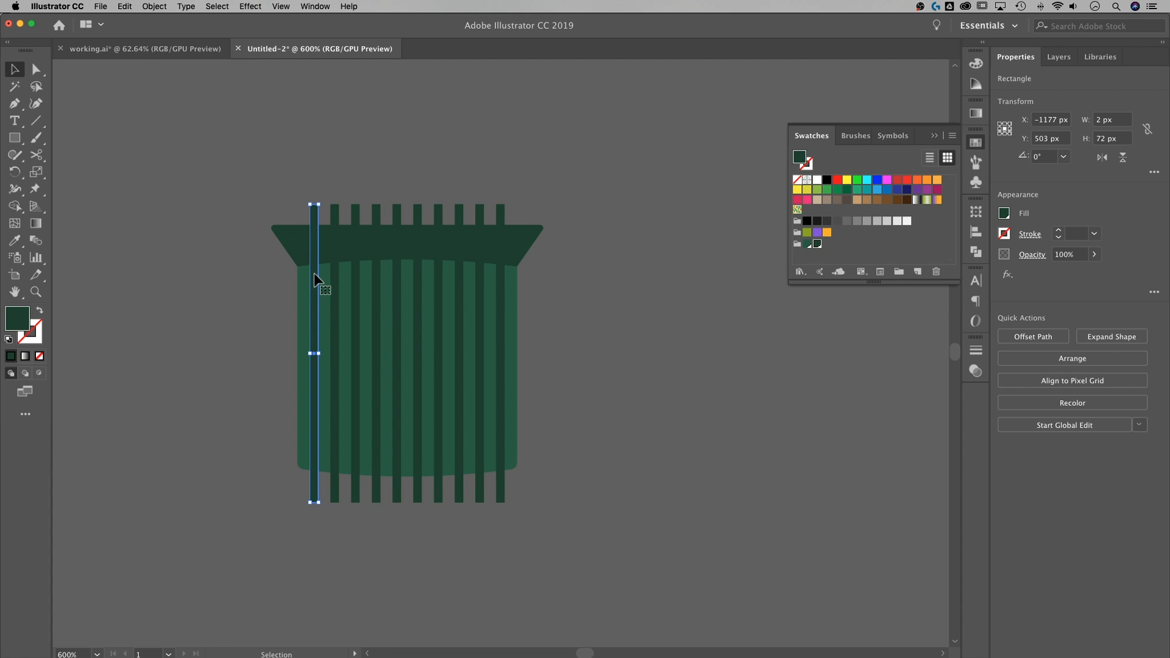
Step: Delete the leftmost stripe and spread the remaining nine evenly leftward to a total width of 47 px
key("Delete")
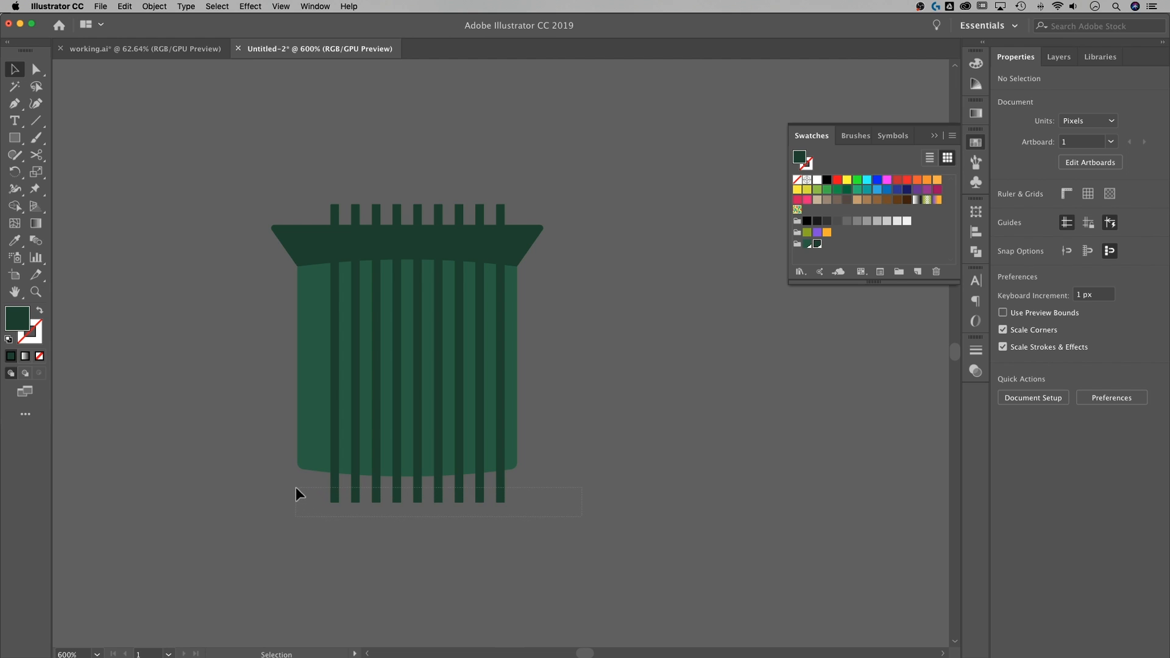
left_click_drag(296, 488, 295, 488)
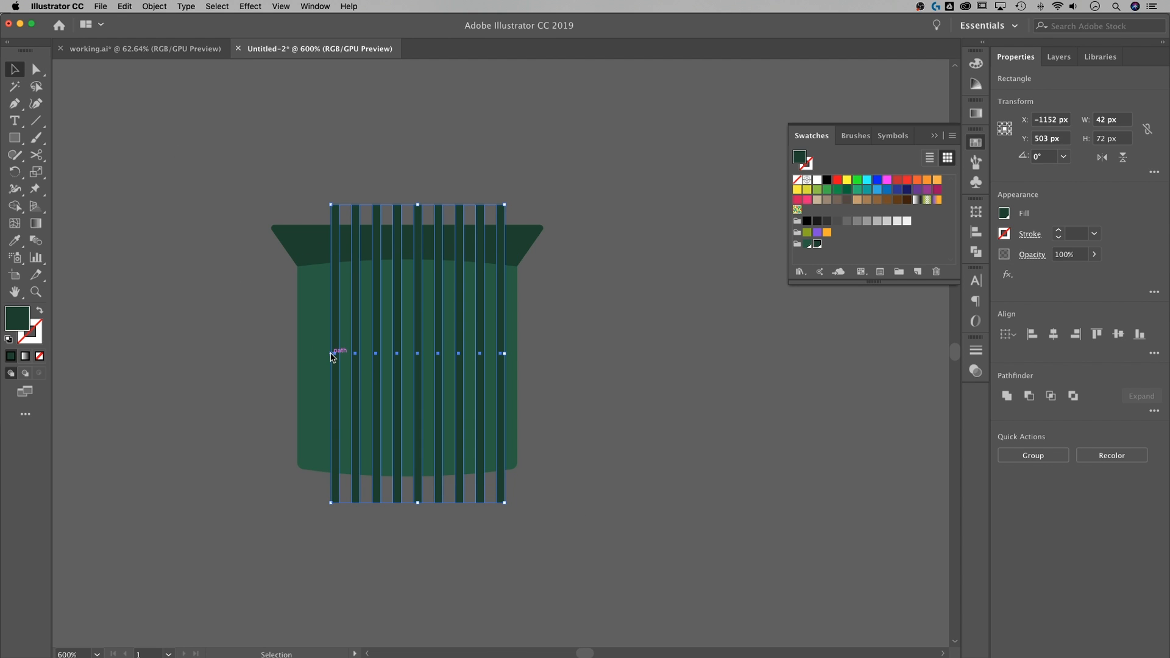
left_click_drag(332, 356, 310, 356)
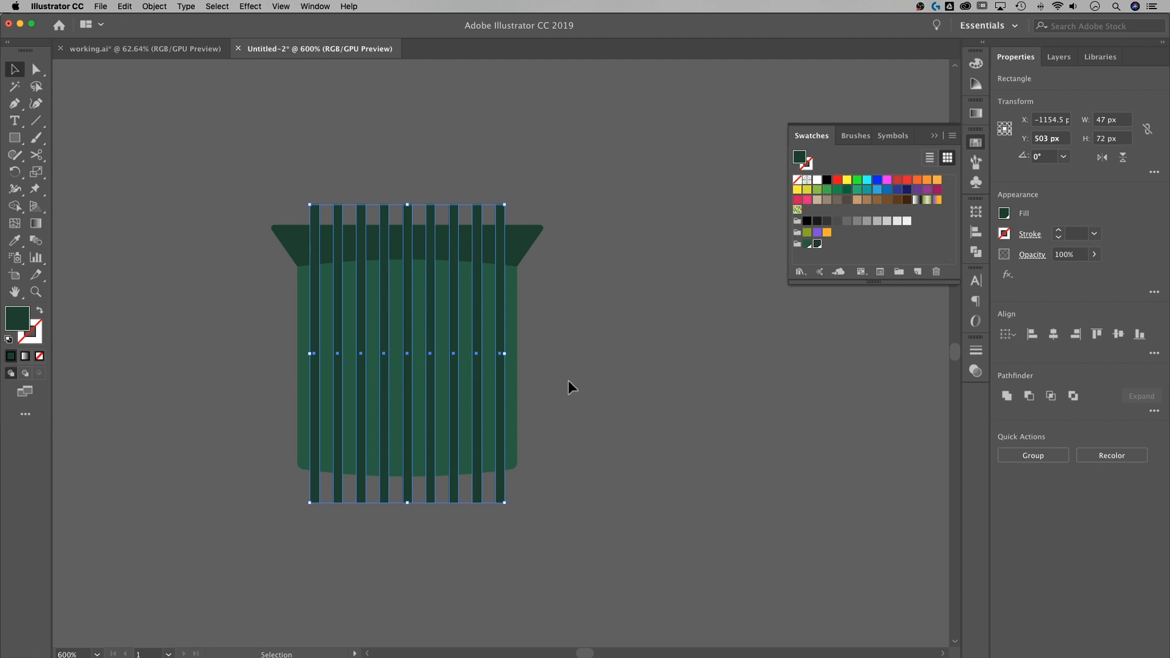
key("super+shift+b")
left_click_drag(596, 387, 634, 389)
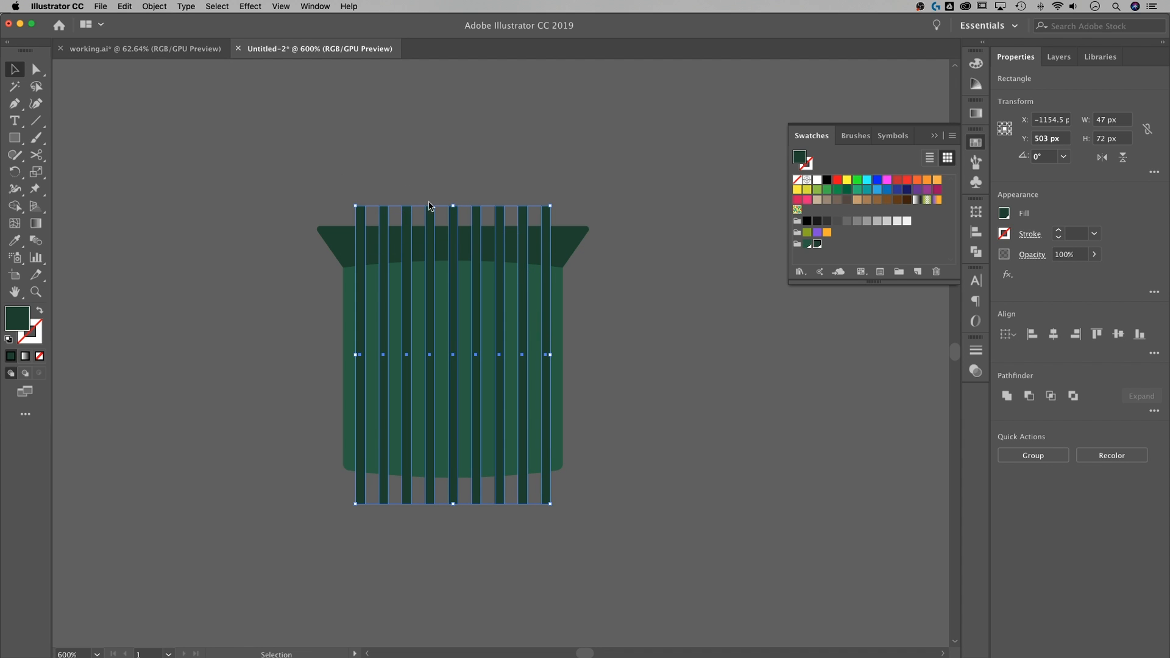
Step: Distribute the nine stripes by their horizontal centers, aligned to the selection, and deselect them
left_click(310, 5)
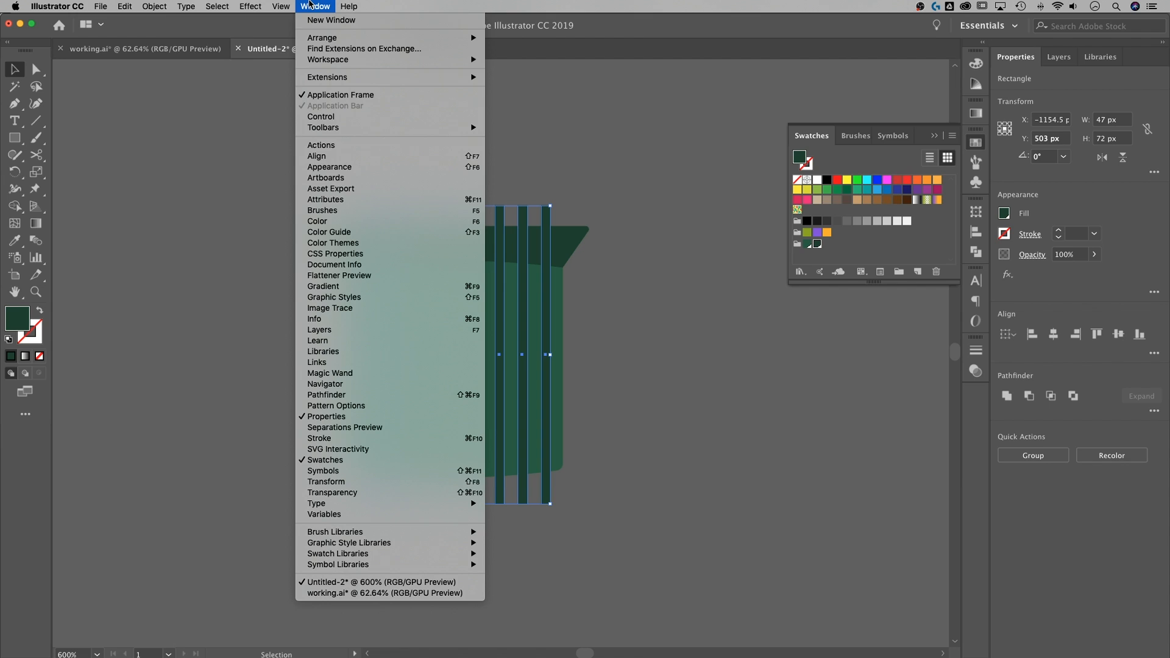
left_click(320, 156)
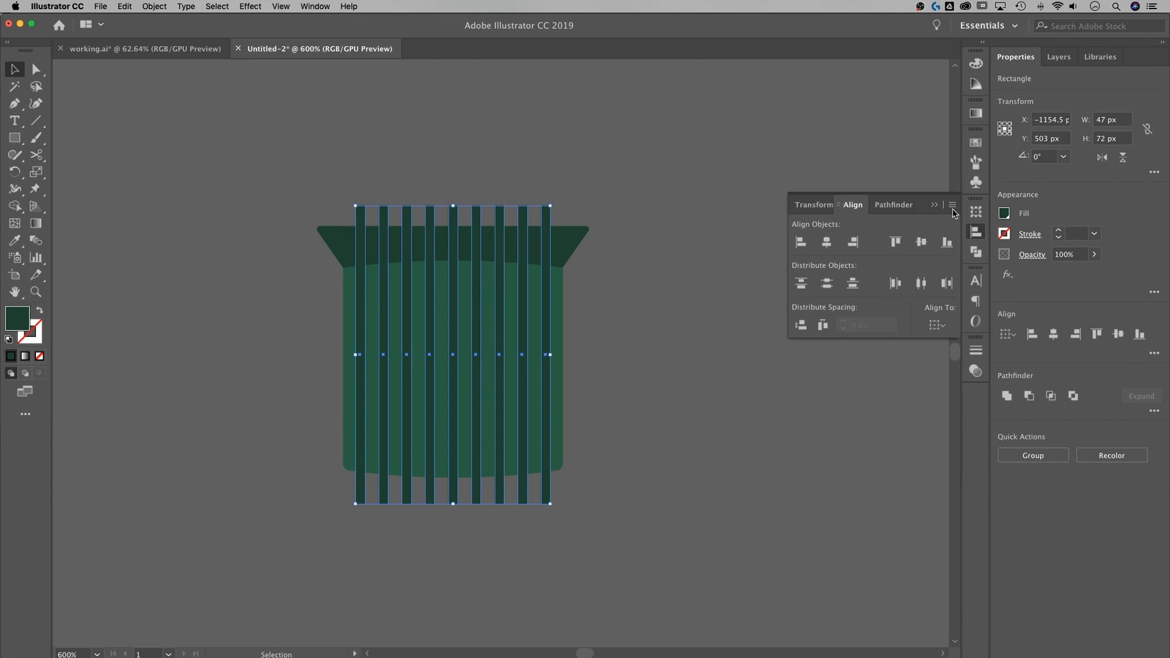
left_click(953, 206)
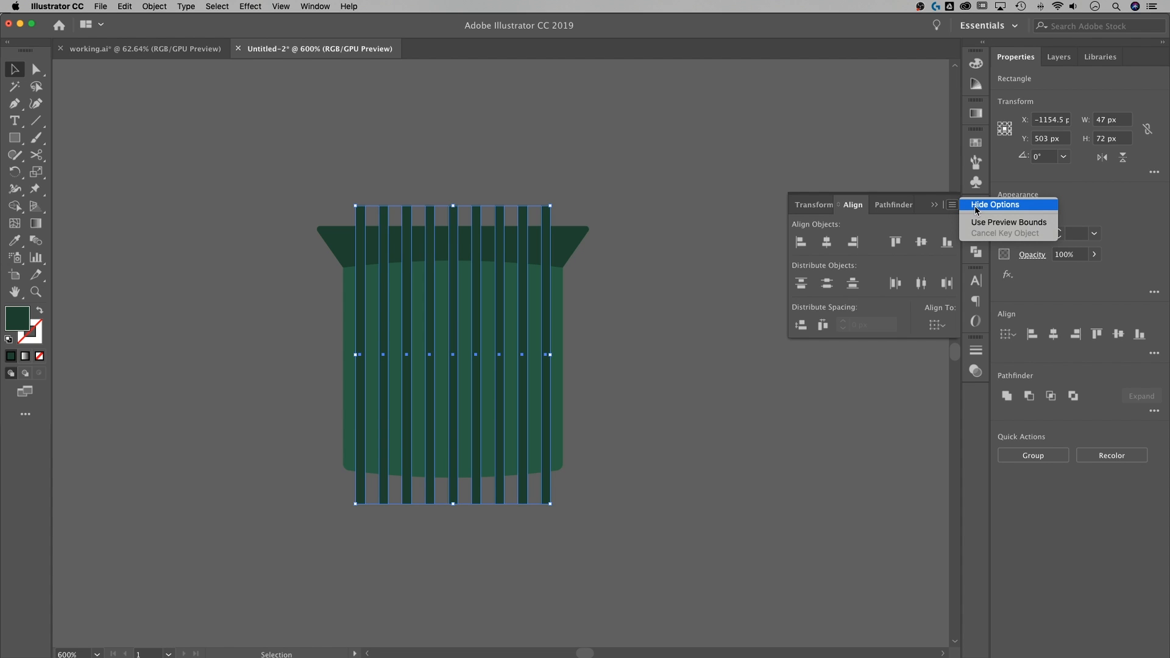
left_click(945, 219)
left_click(937, 324)
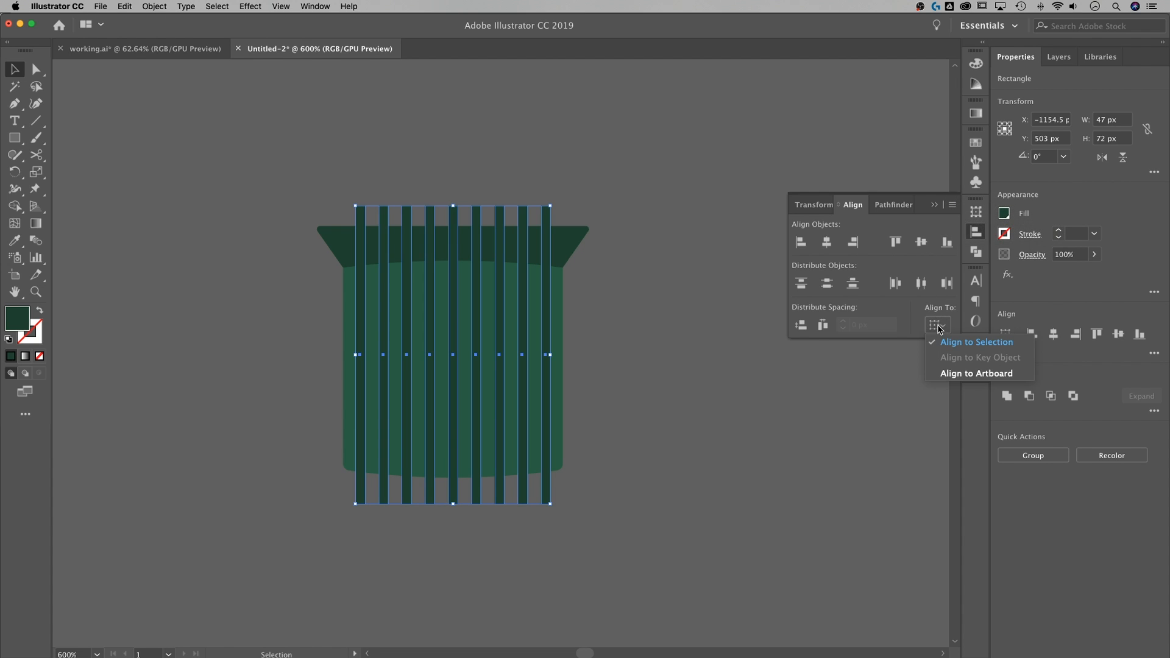
left_click(946, 336)
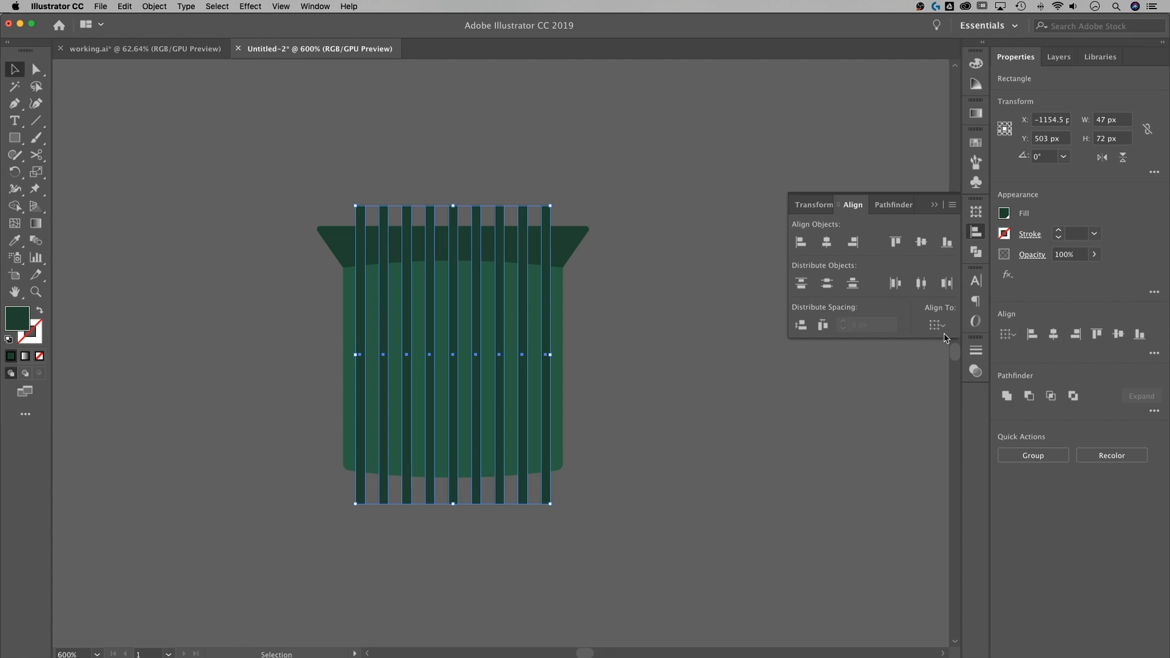
left_click(921, 283)
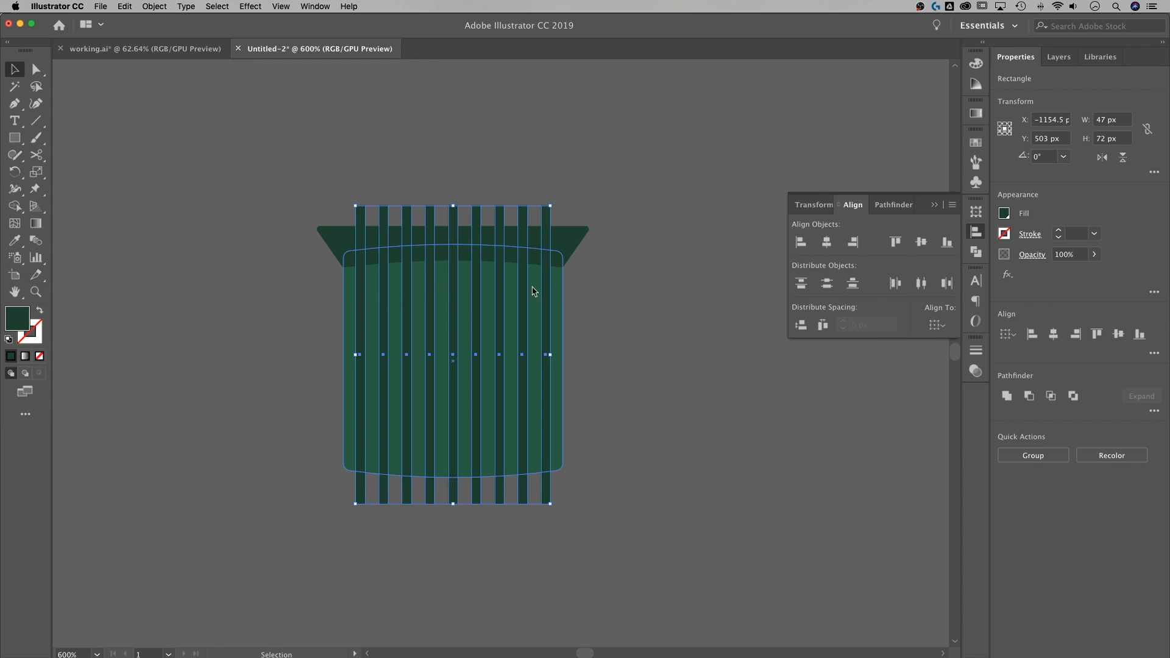
left_click(934, 205)
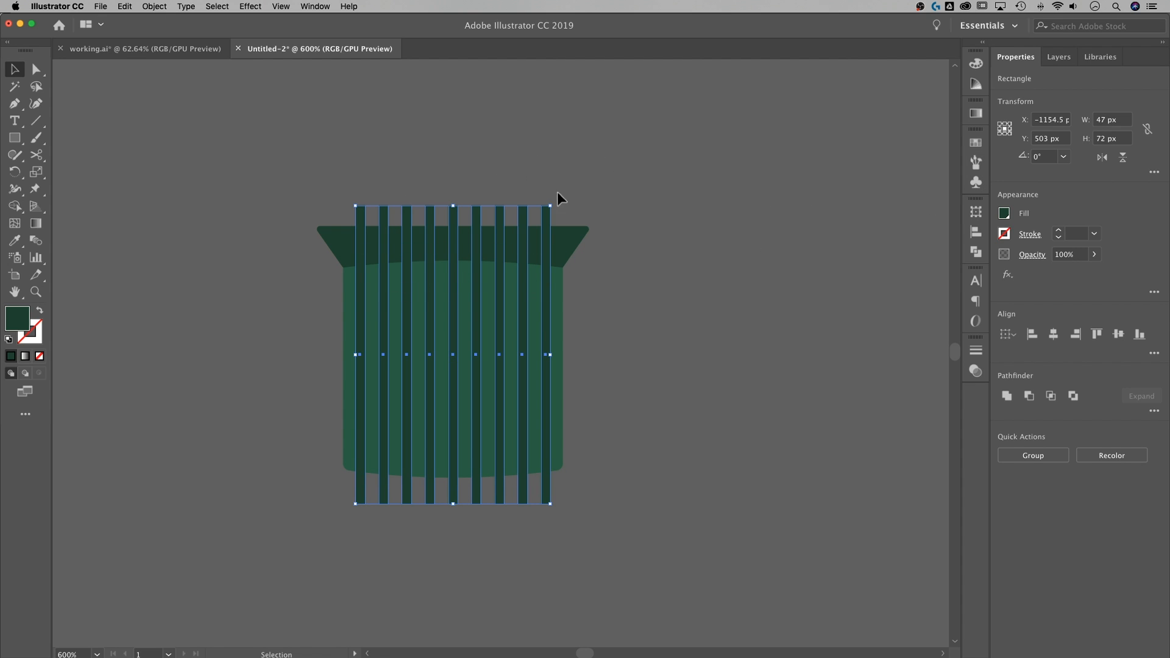
left_click(689, 272)
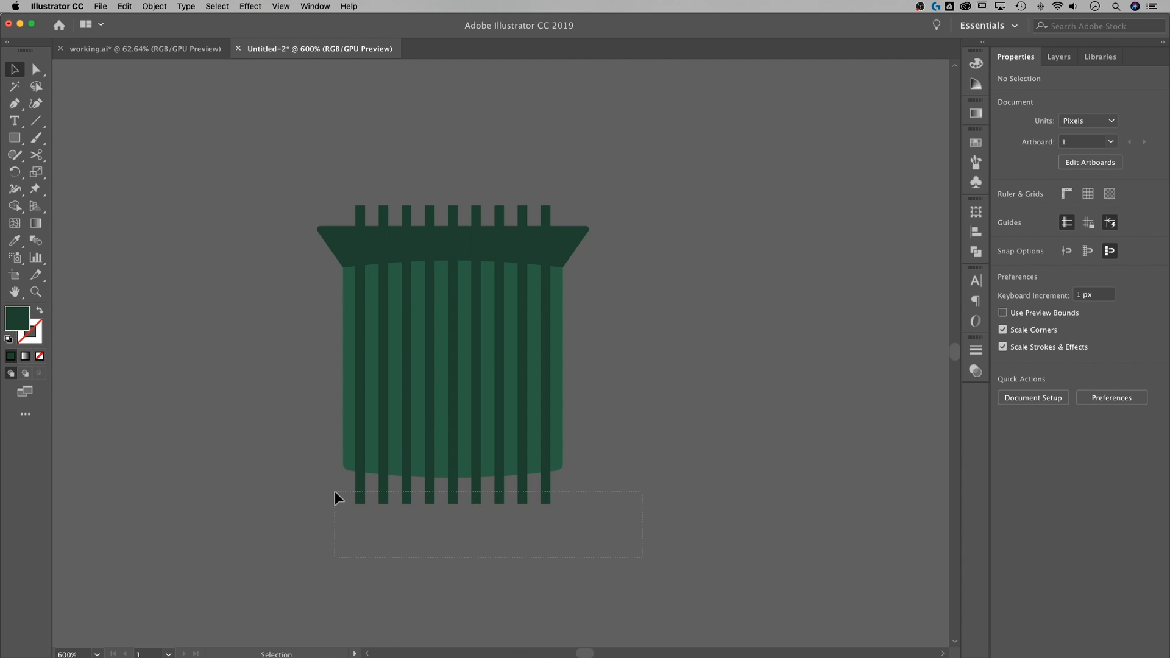
Step: Group the nine dark stripes, try moving the group, and undo that move
left_click_drag(335, 491, 334, 492)
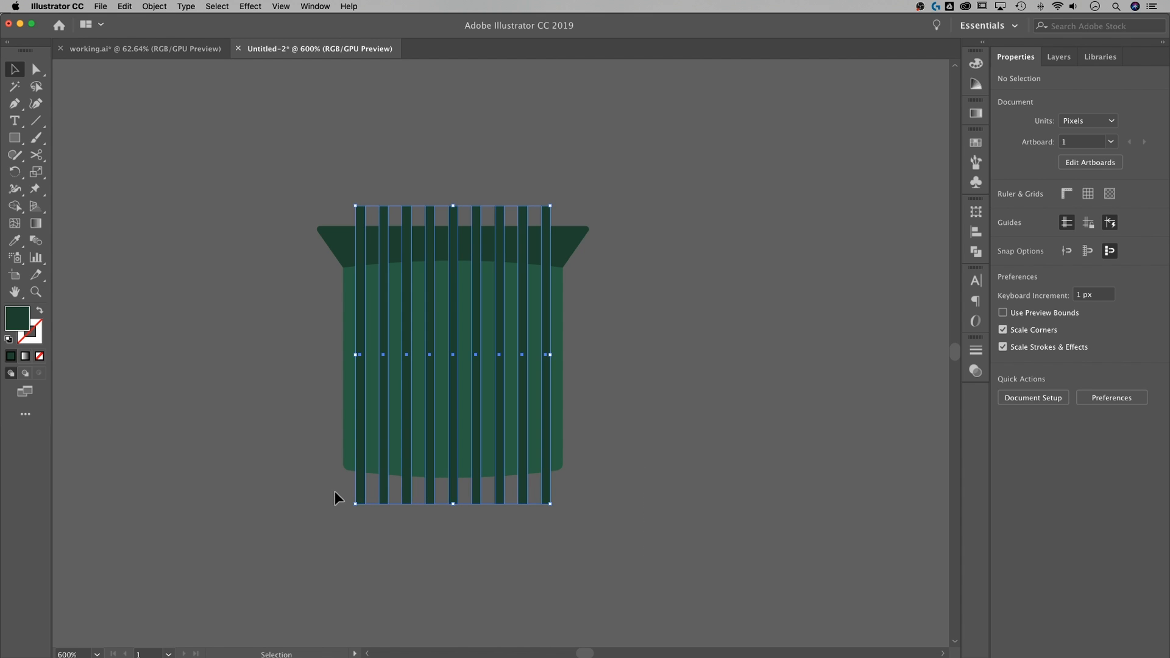
left_click(393, 417, "shift")
left_click(404, 408, "shift")
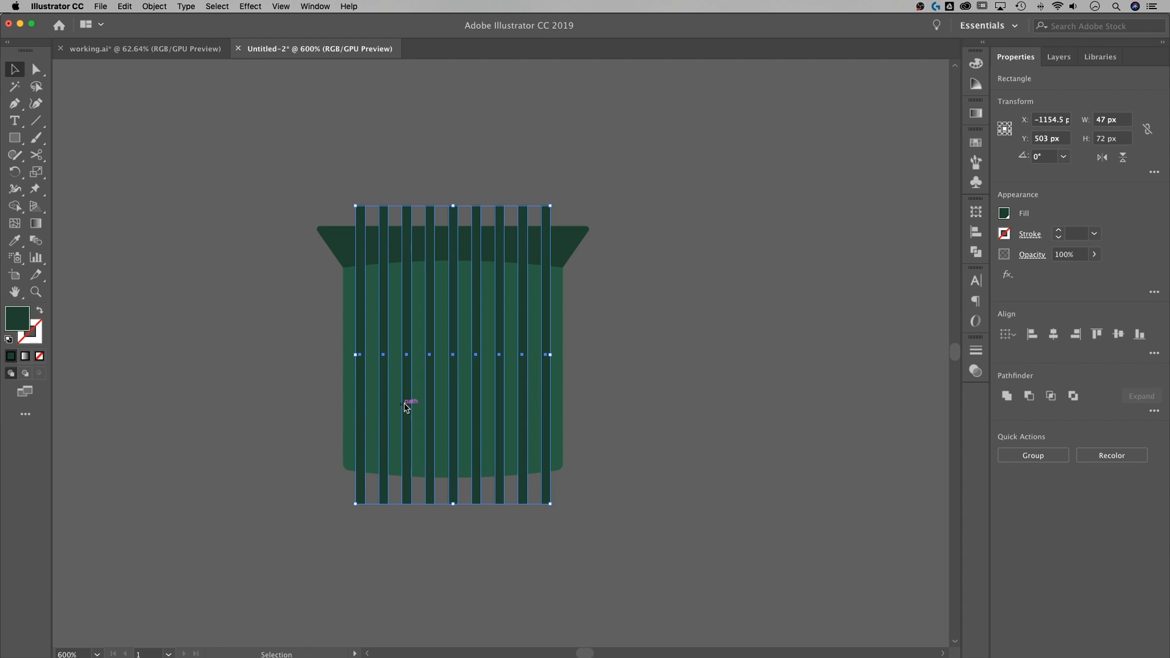
right_click(405, 407)
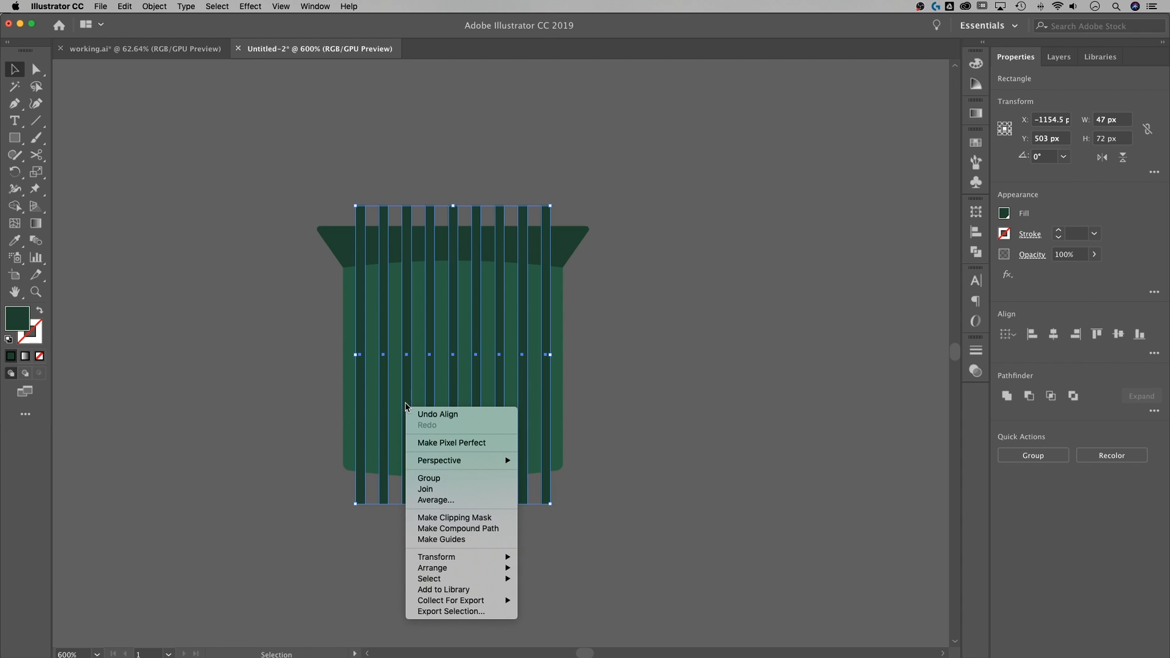
left_click(436, 479)
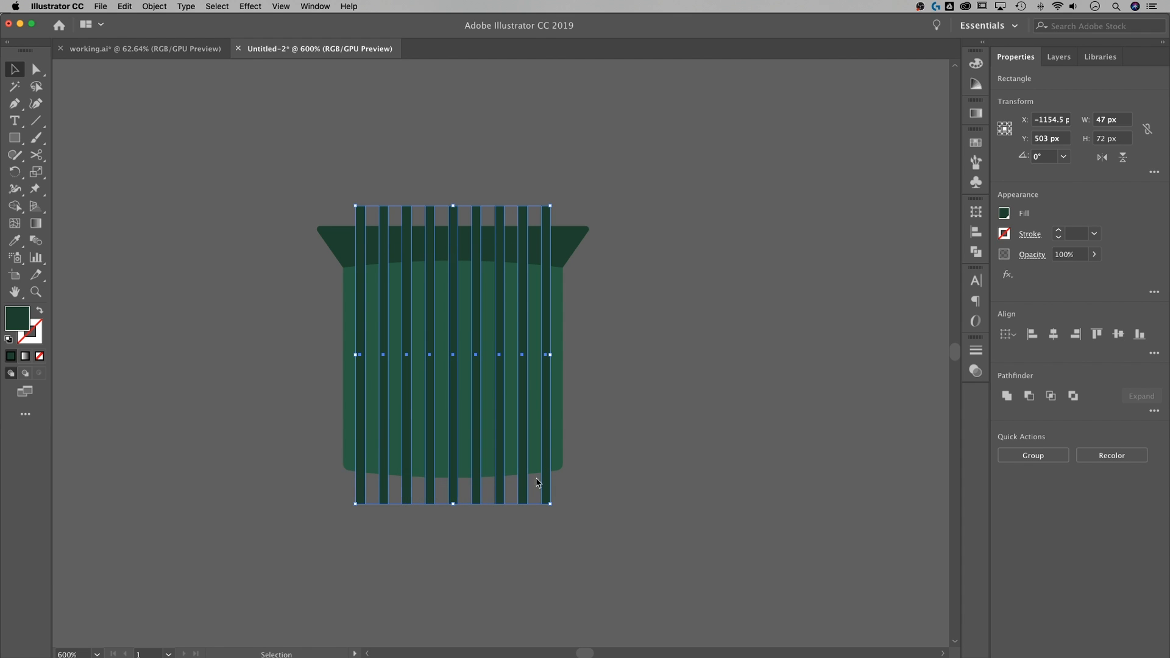
left_click(680, 508)
left_click_drag(517, 503, 532, 500)
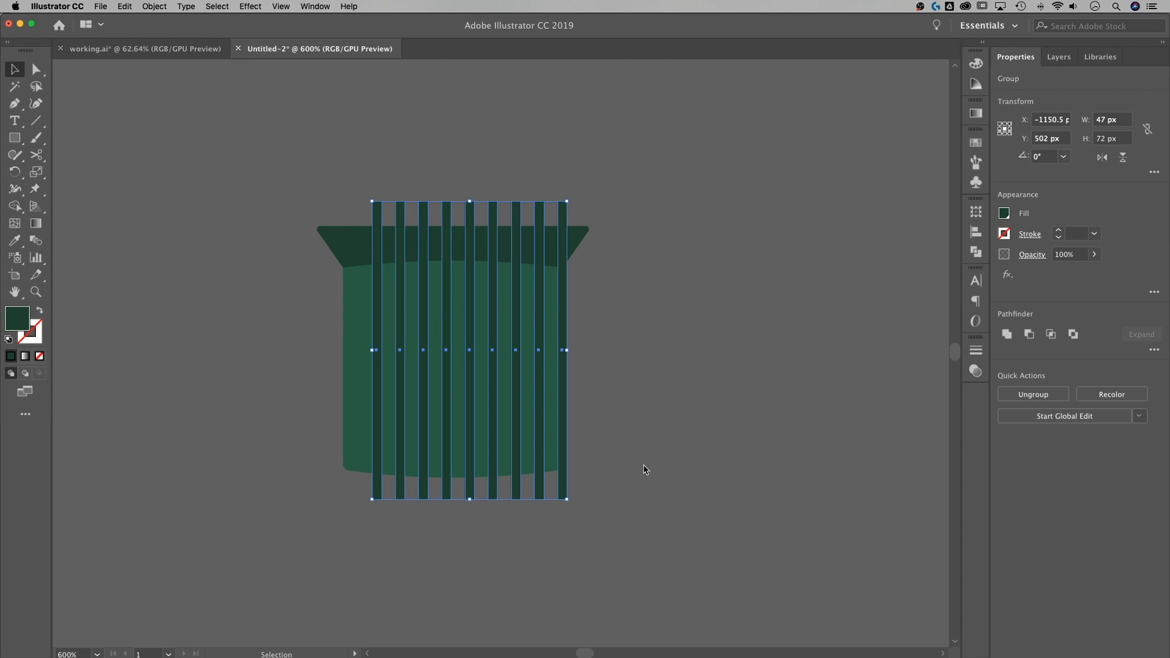
key("cmd+z")
Step: Move the stripe group onto the middle of the socket body, add the body to the selection and make it the key object
left_click(635, 353)
left_click(554, 367)
left_click(558, 345, "shift")
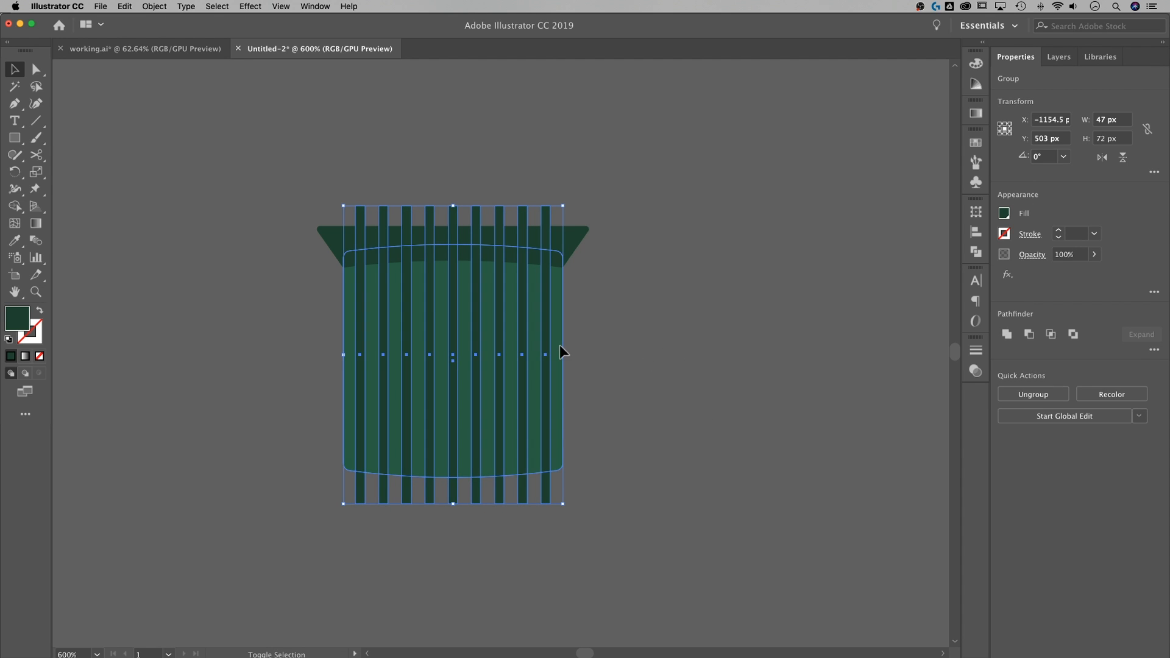
left_click(560, 347, "shift")
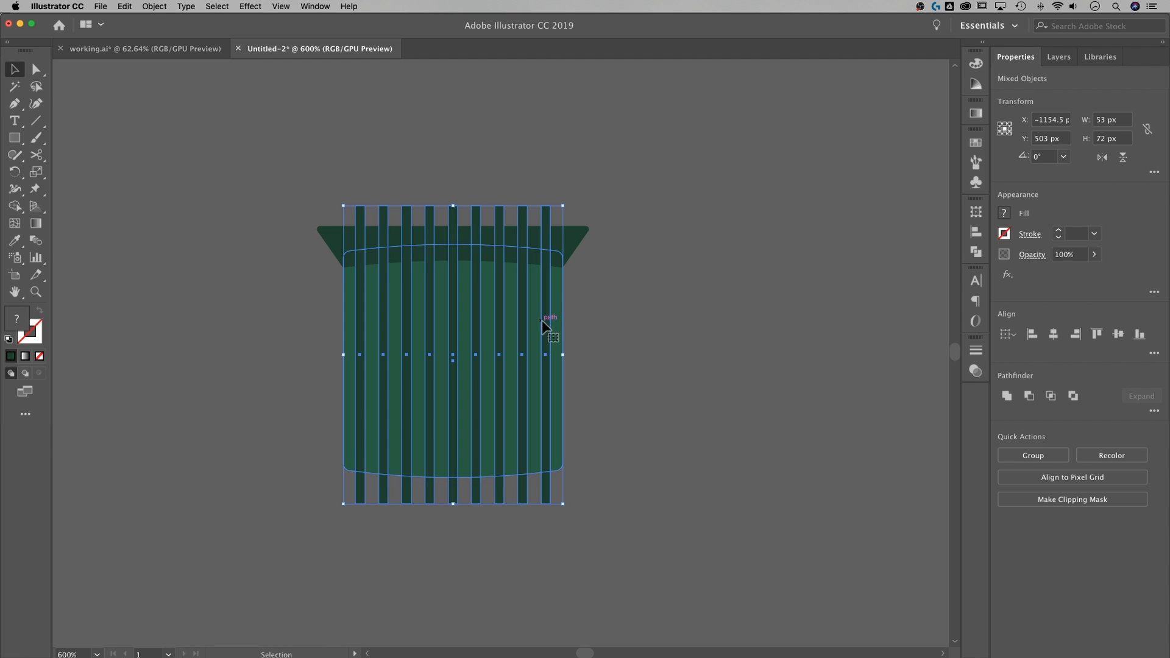
left_click(558, 322)
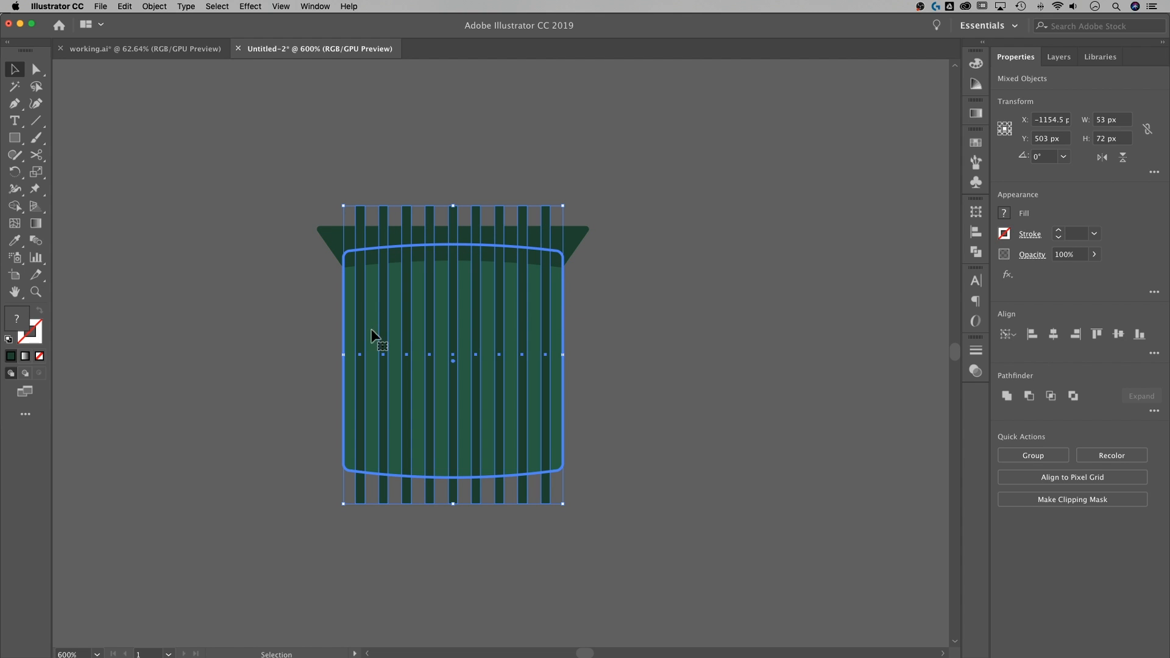
Step: Center the stripe group horizontally on the socket body, aligned to the key object, and deselect both
left_click(316, 6)
left_click(336, 156)
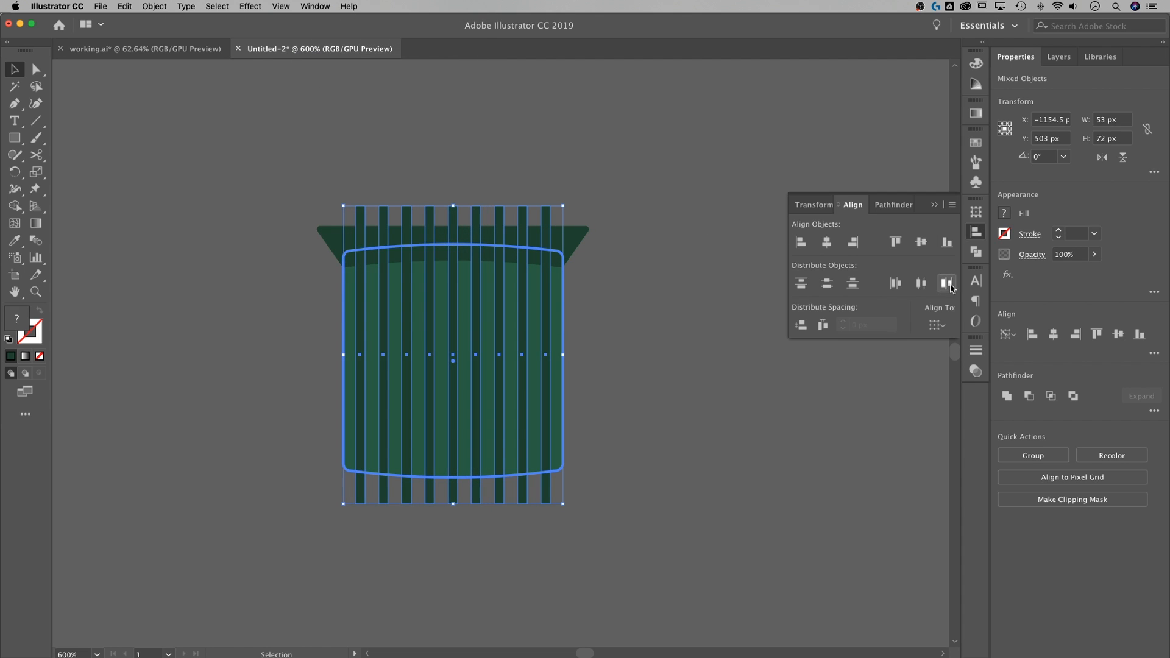
left_click(937, 325)
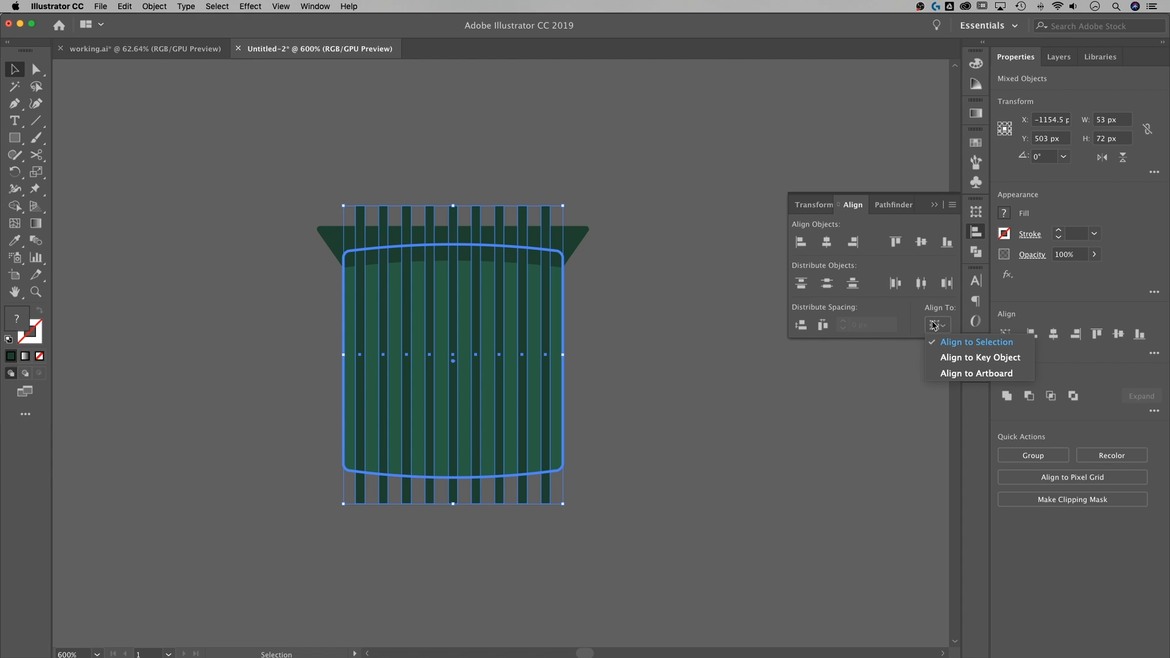
left_click(943, 357)
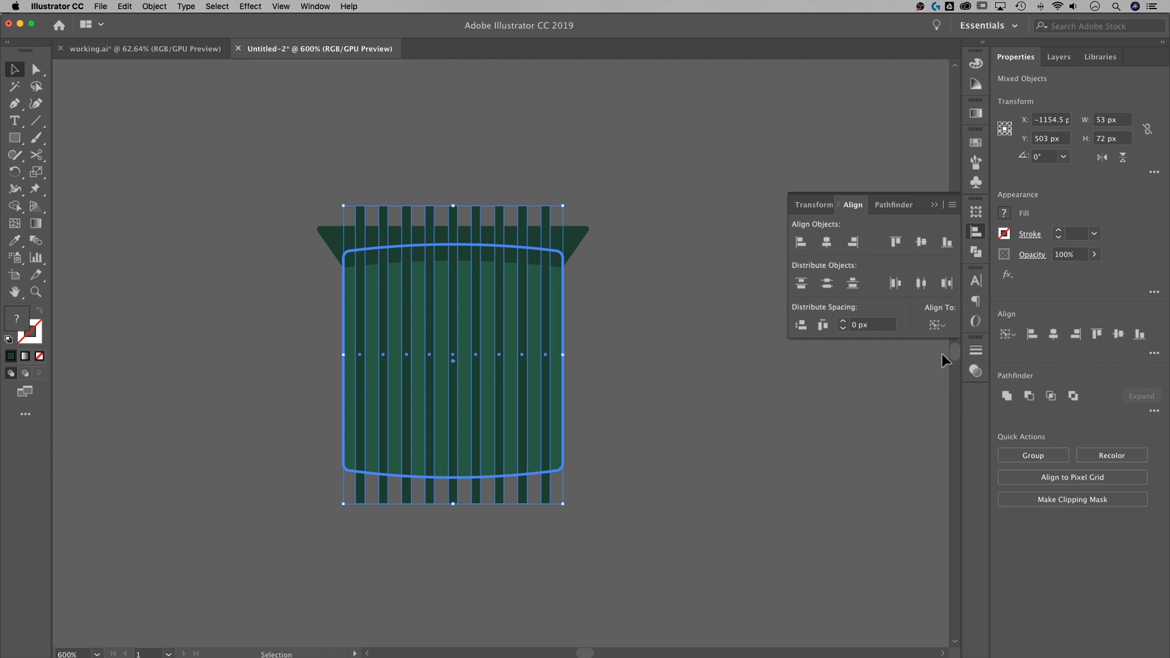
left_click(825, 247)
left_click(854, 244)
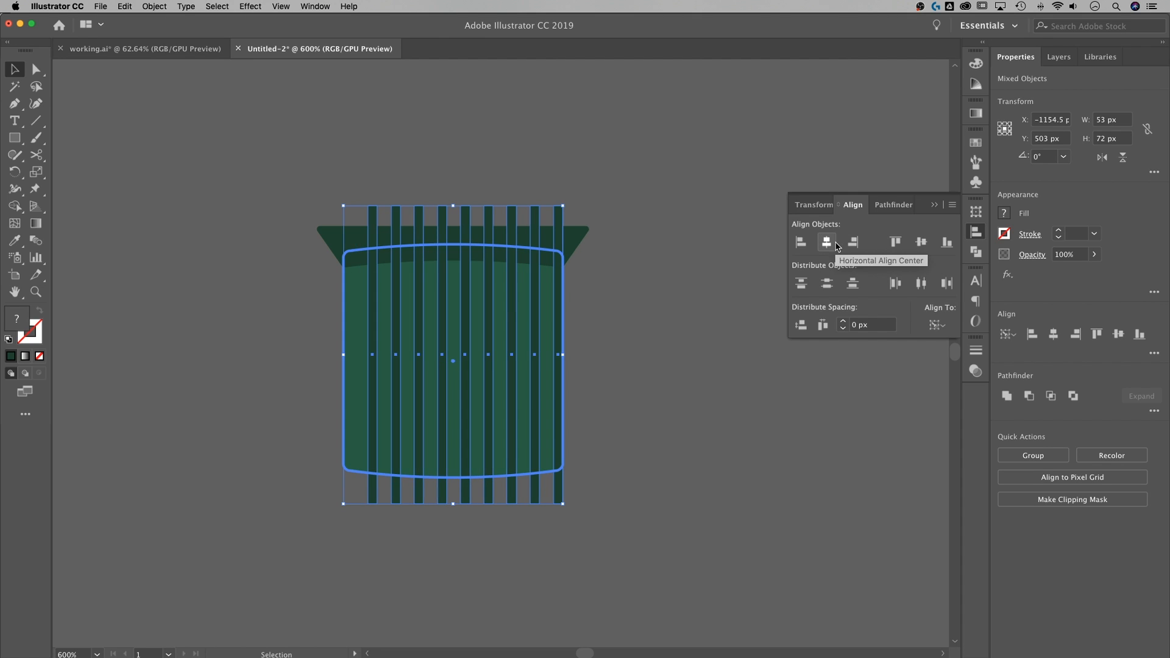
left_click(827, 246)
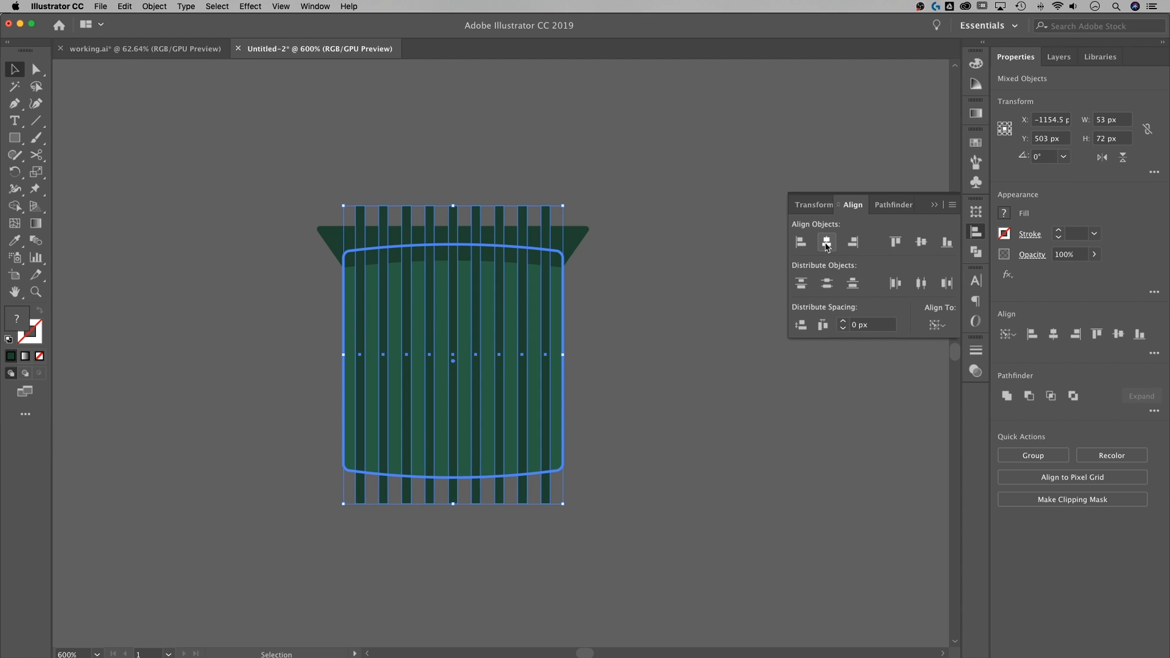
left_click(934, 204)
left_click(691, 195)
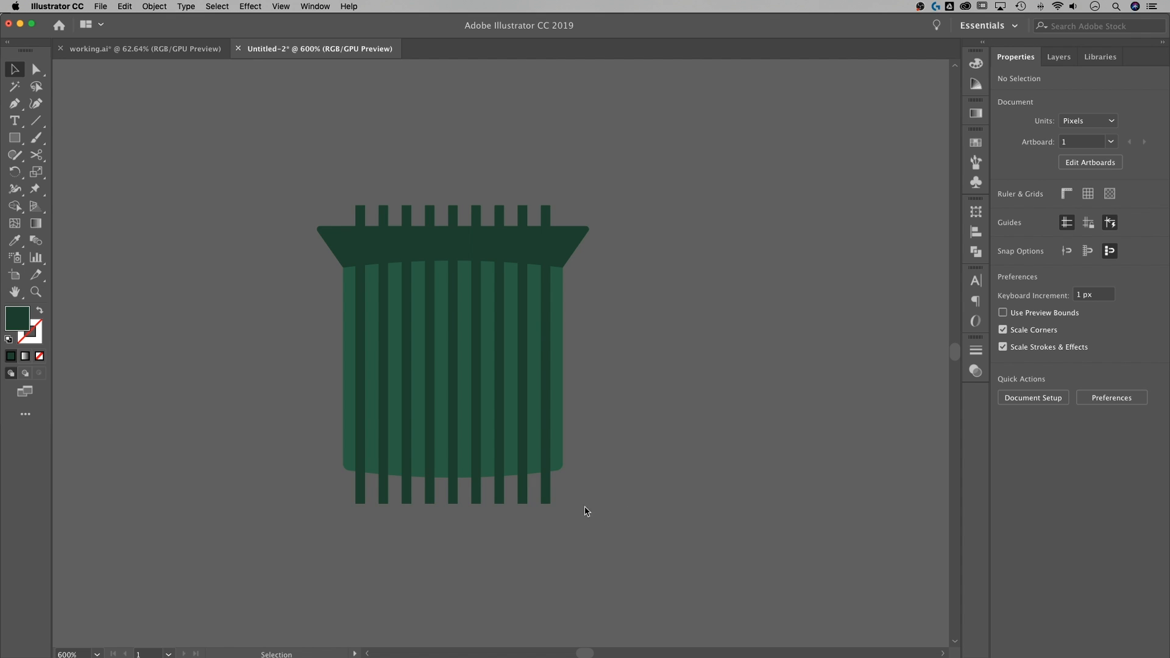
Step: Select all the artwork and cut off the stripe ends below the socket body's curved lower edge with the Shape Builder
left_click(546, 481)
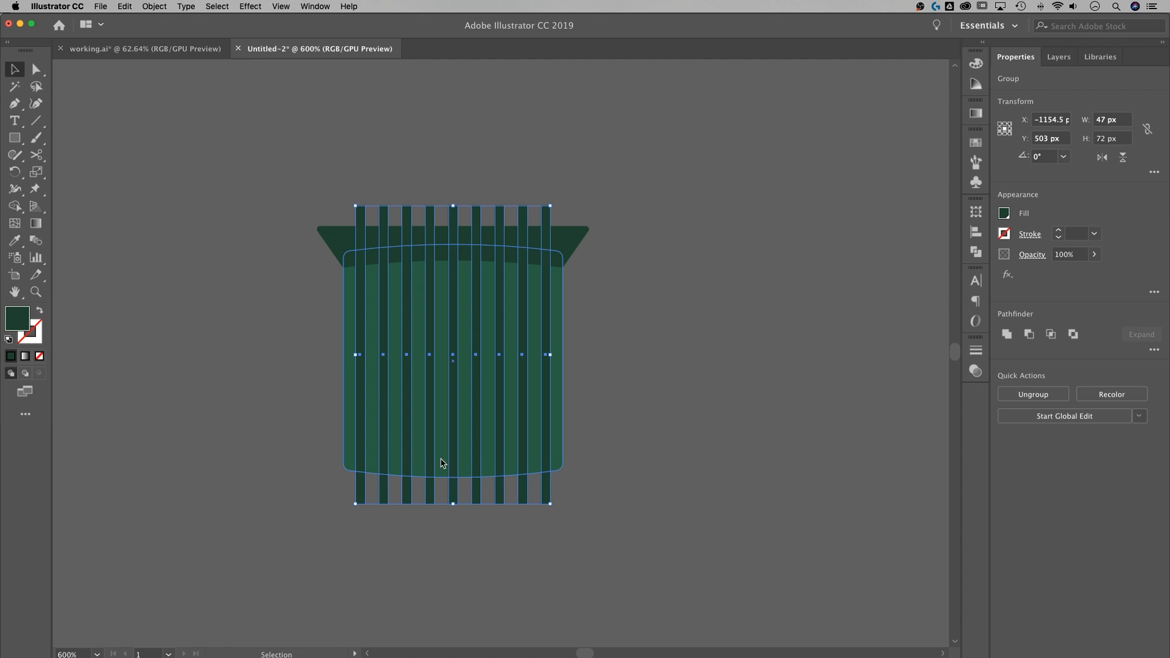
left_click(683, 476)
left_click(549, 500)
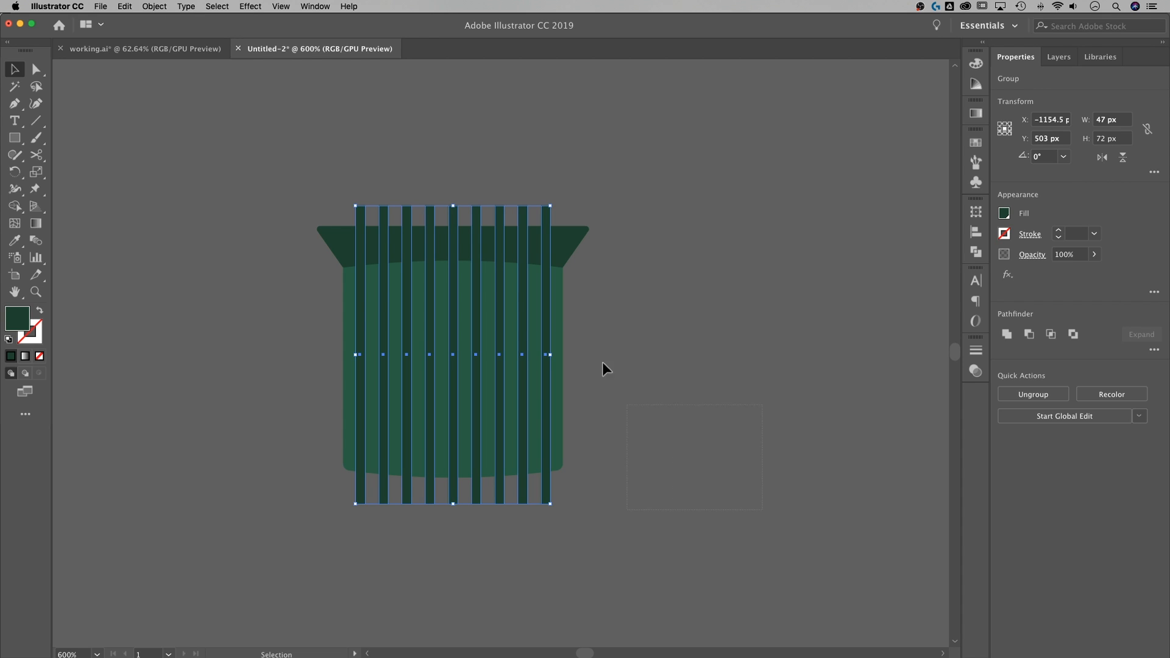
key("super+a")
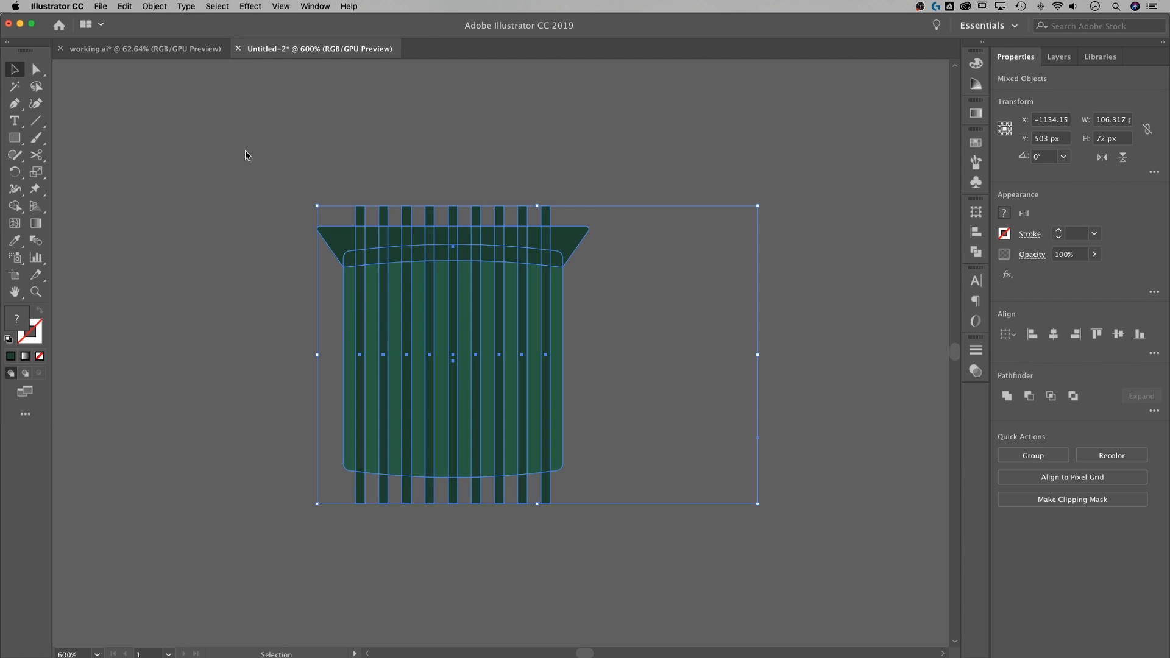
left_click(14, 208)
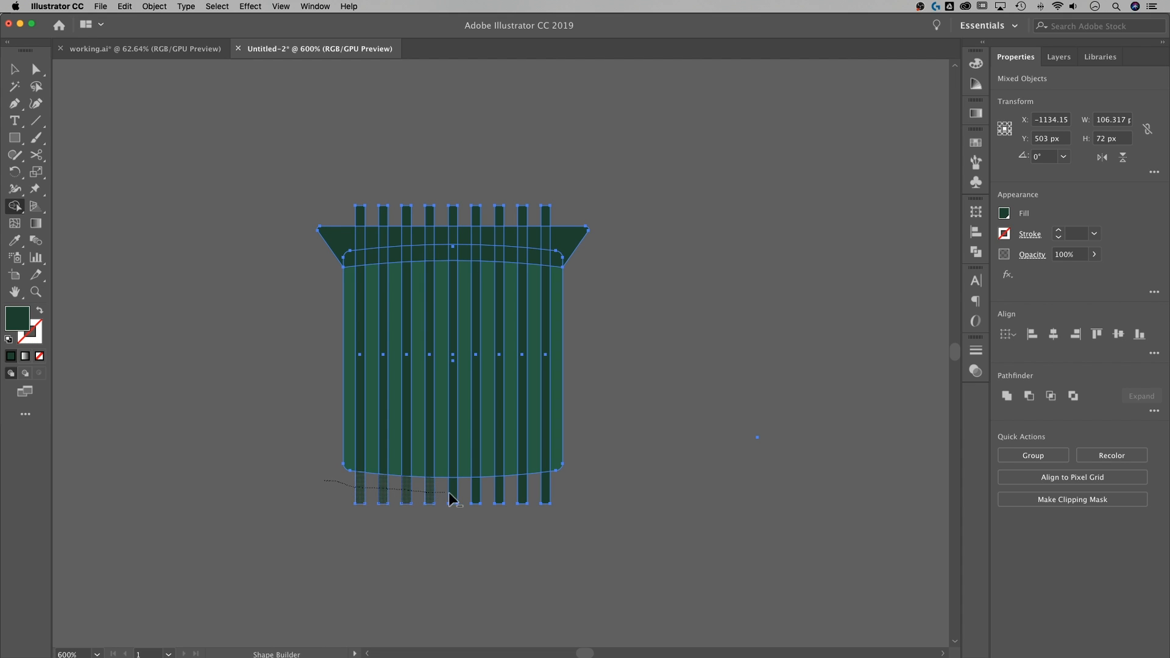
left_click_drag(592, 481, 591, 482)
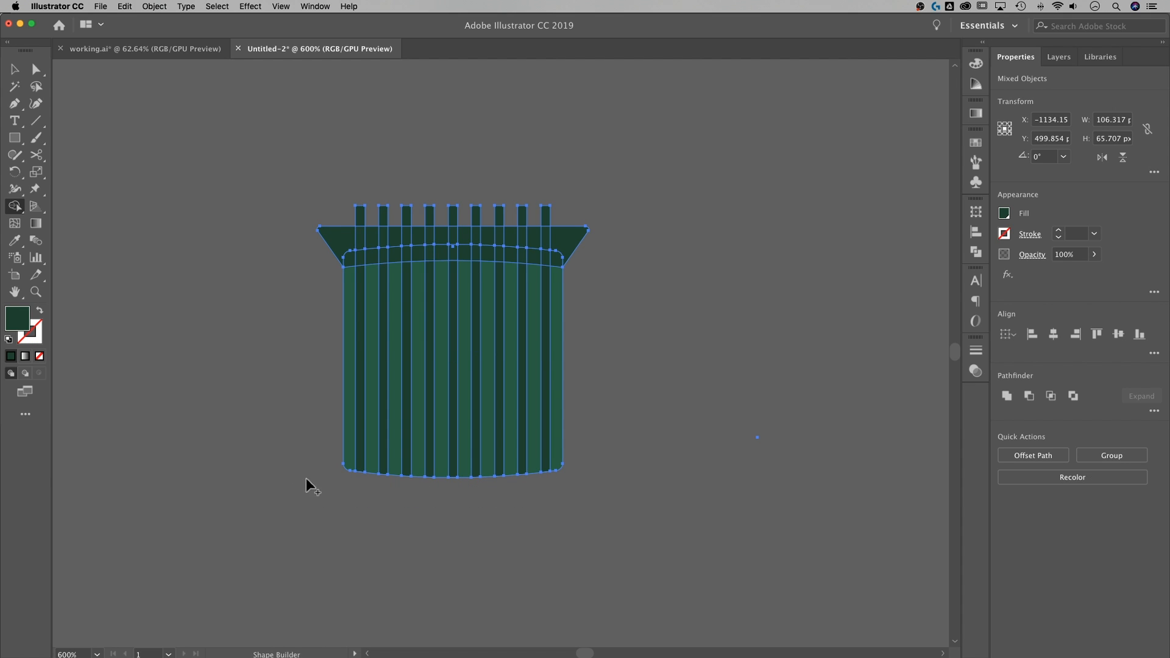
left_click(14, 69)
left_click(229, 159)
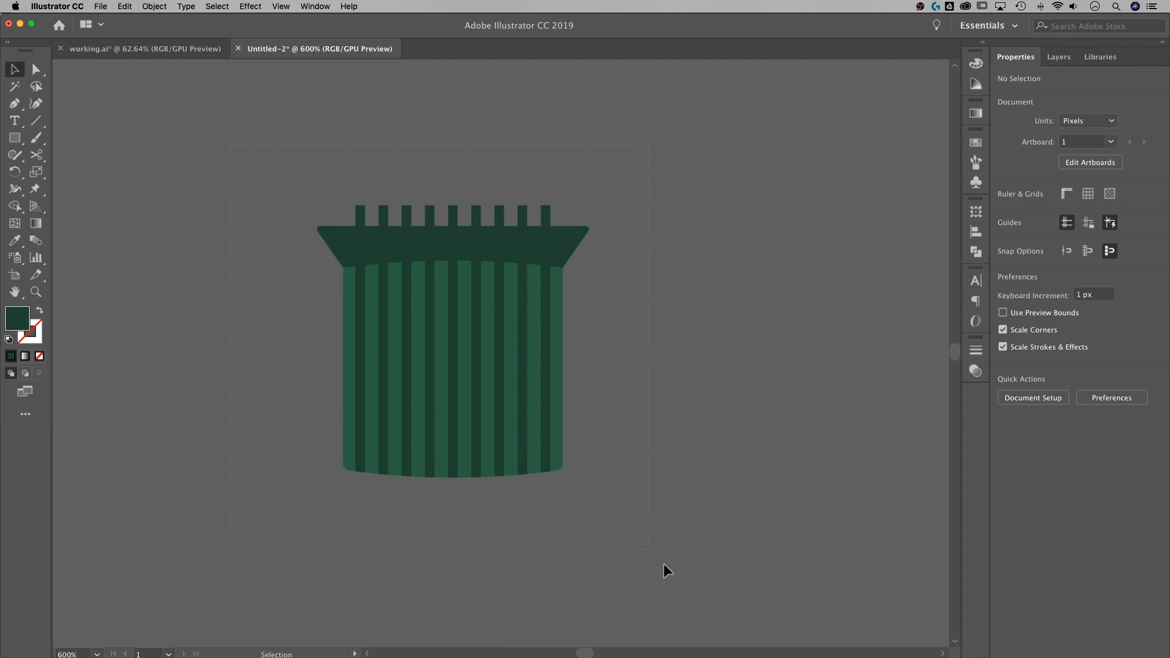
Step: Duplicate the whole striped socket to the left of the original and deselect the copy
key("super+a")
left_click_drag(415, 339, 630, 341)
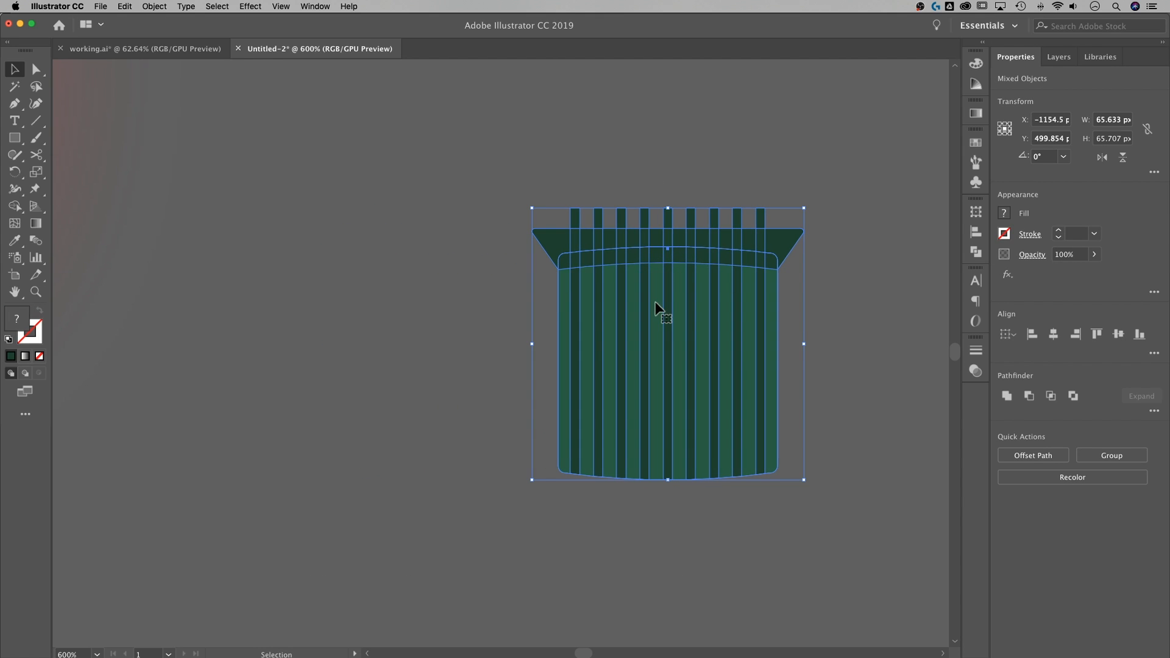
left_click_drag(676, 298, 357, 298)
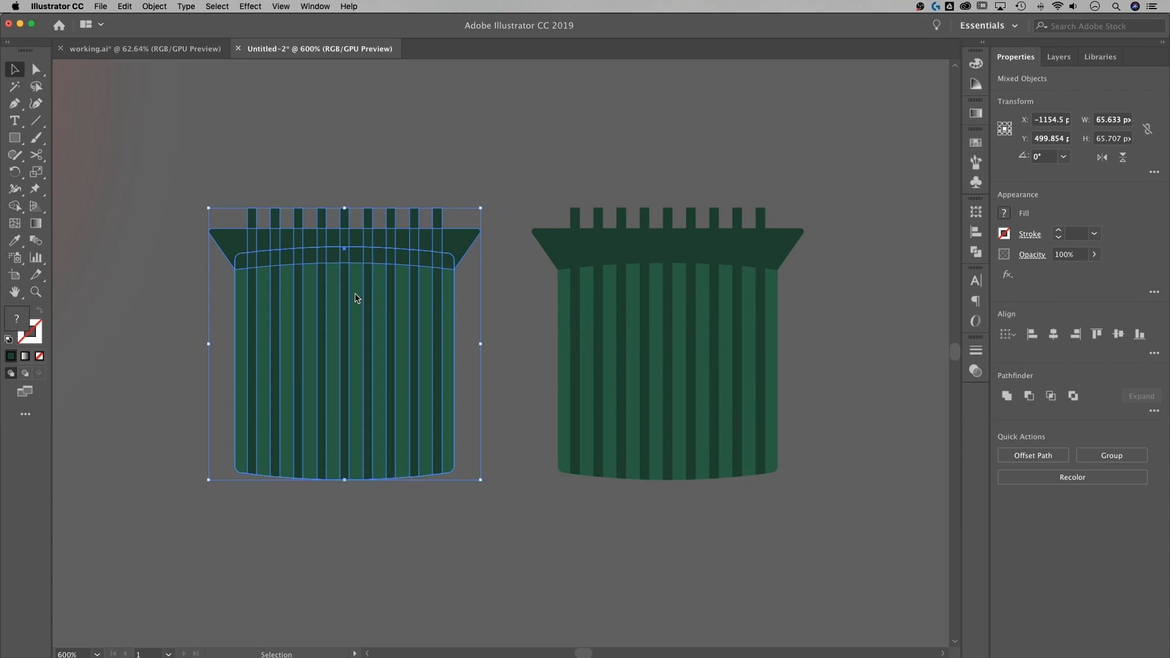
left_click(512, 342)
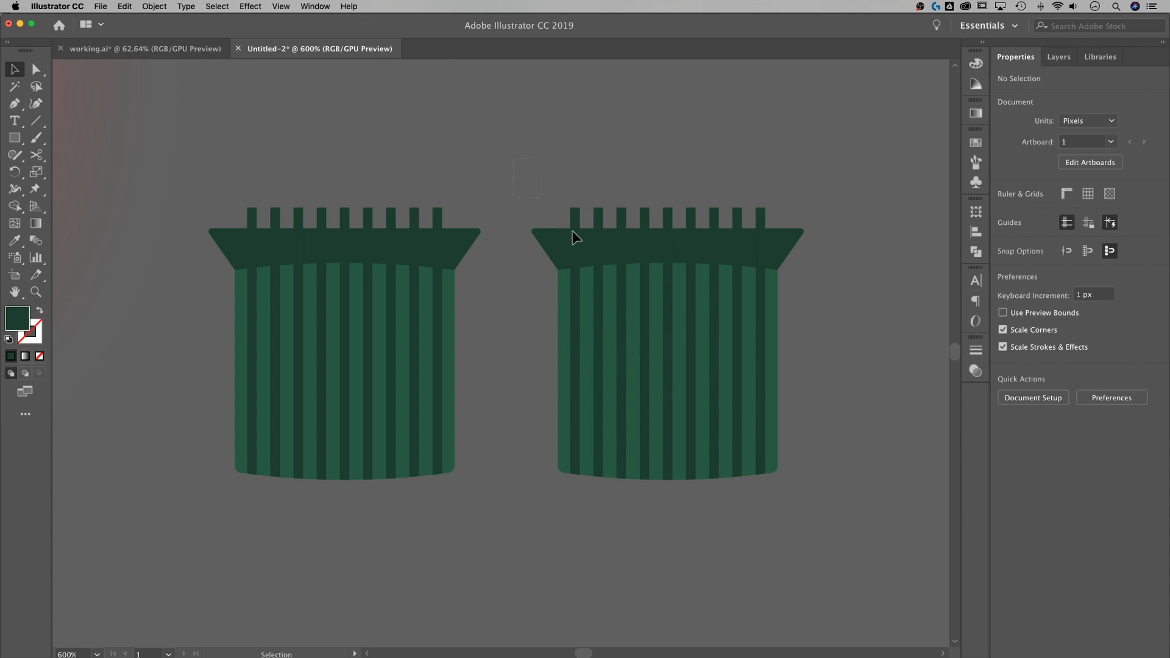
Step: Remove the flared collar and the band it shares with the body from the right socket with the Shape Builder
left_click_drag(857, 562, 548, 378)
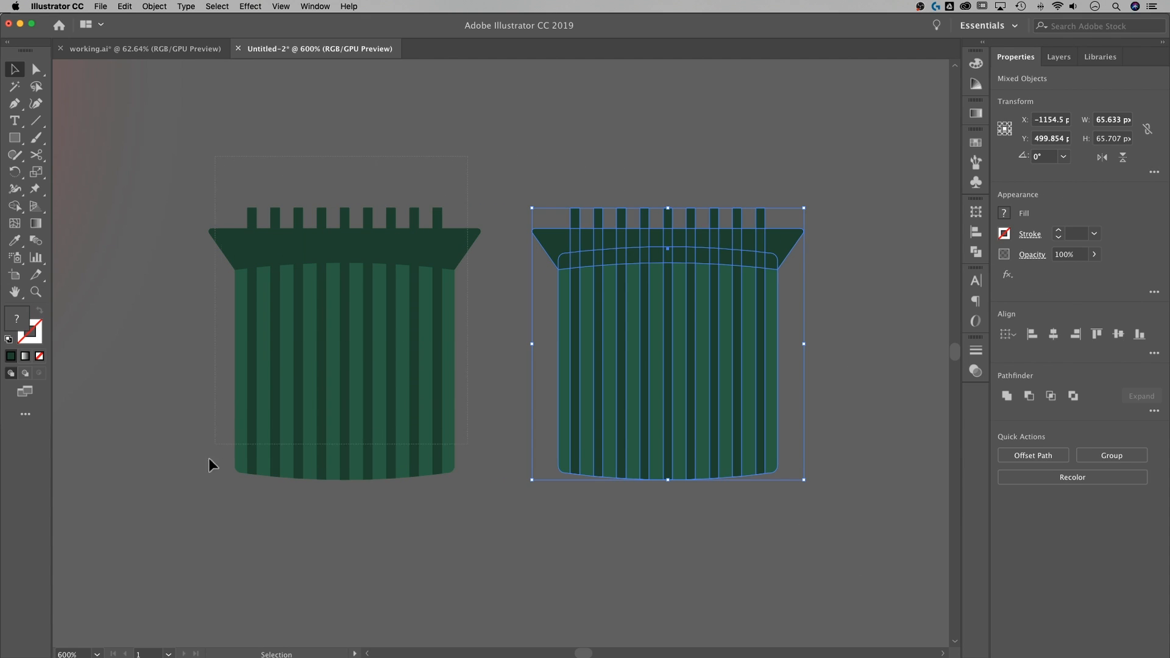
left_click_drag(201, 538, 200, 538)
left_click(525, 352)
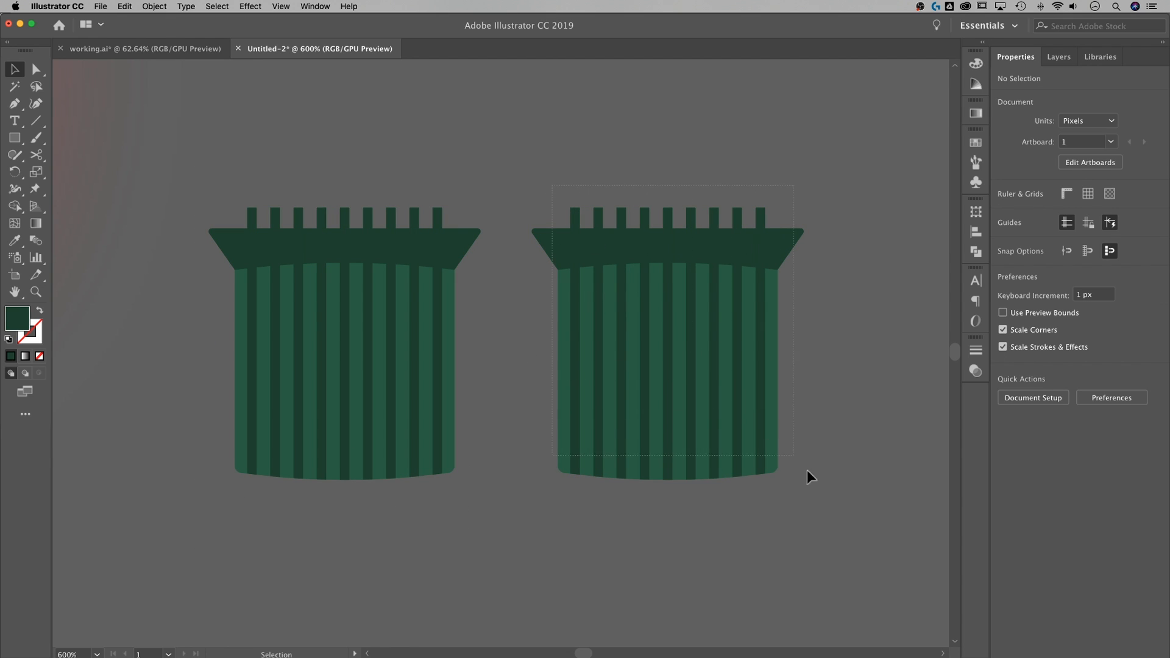
left_click_drag(839, 510, 774, 484)
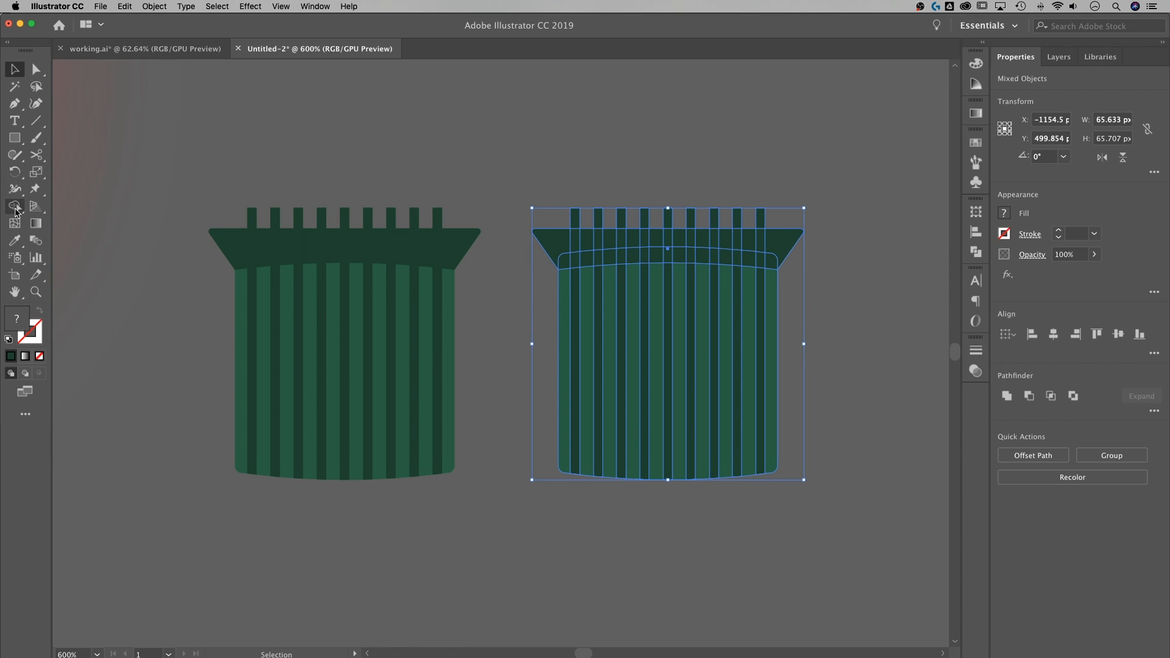
left_click(14, 207)
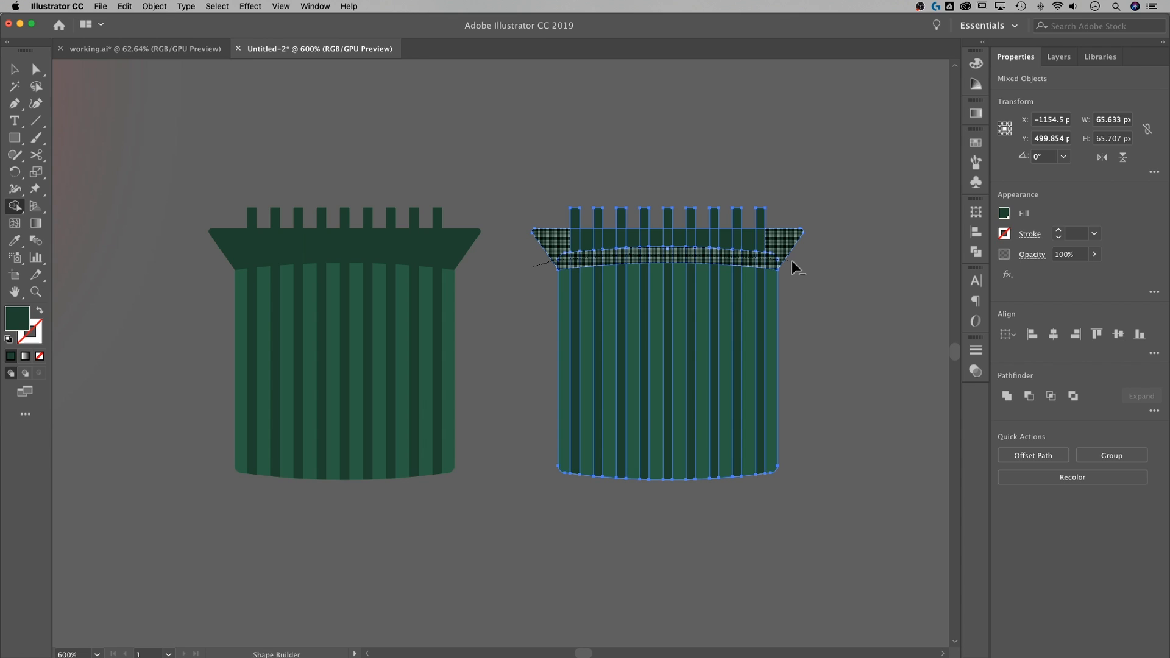
left_click_drag(803, 263, 803, 264)
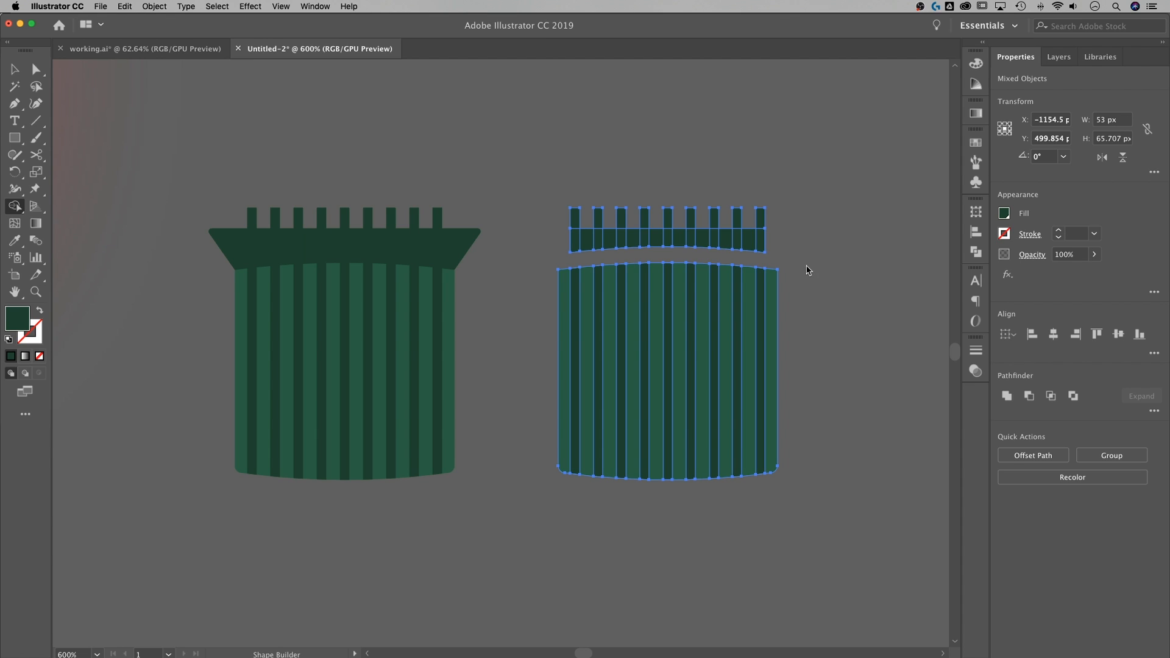
Step: Ungroup the right socket's stripes and delete the leftover pieces above its body
key("v")
left_click(831, 338)
left_click(759, 295)
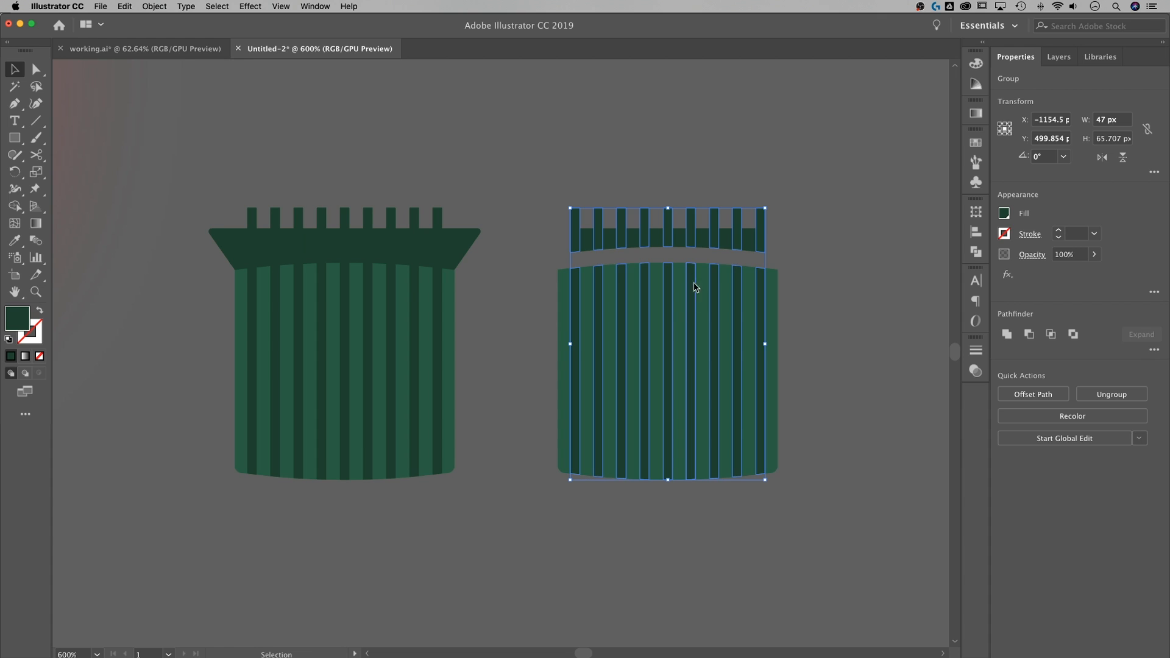
right_click(761, 281)
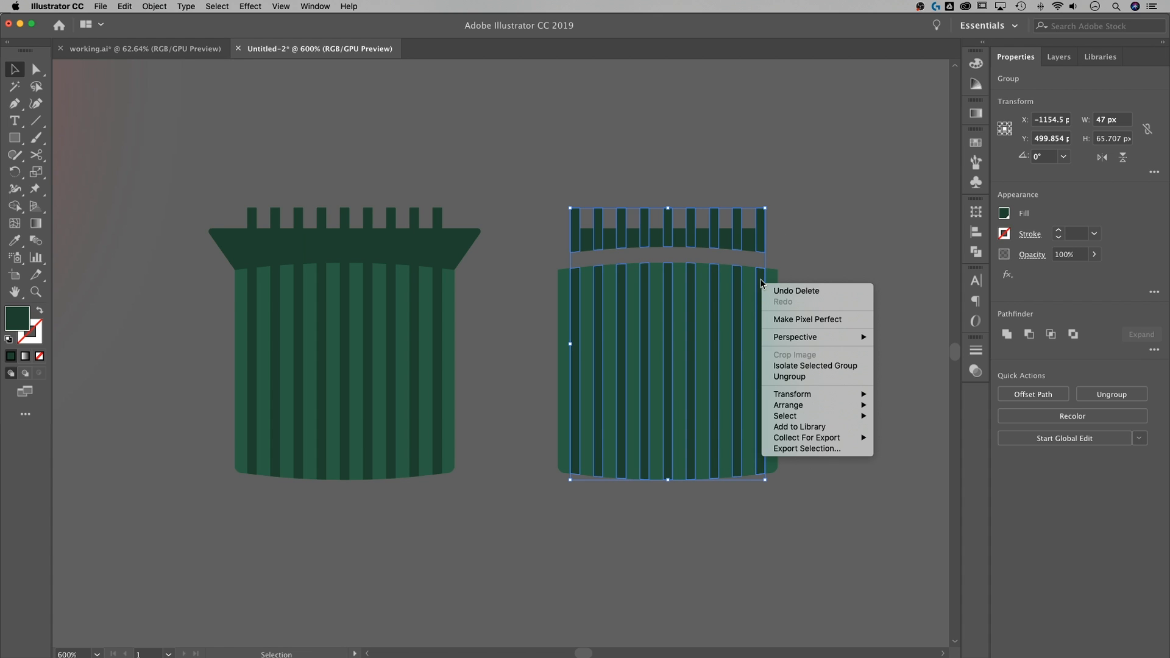
left_click(786, 376)
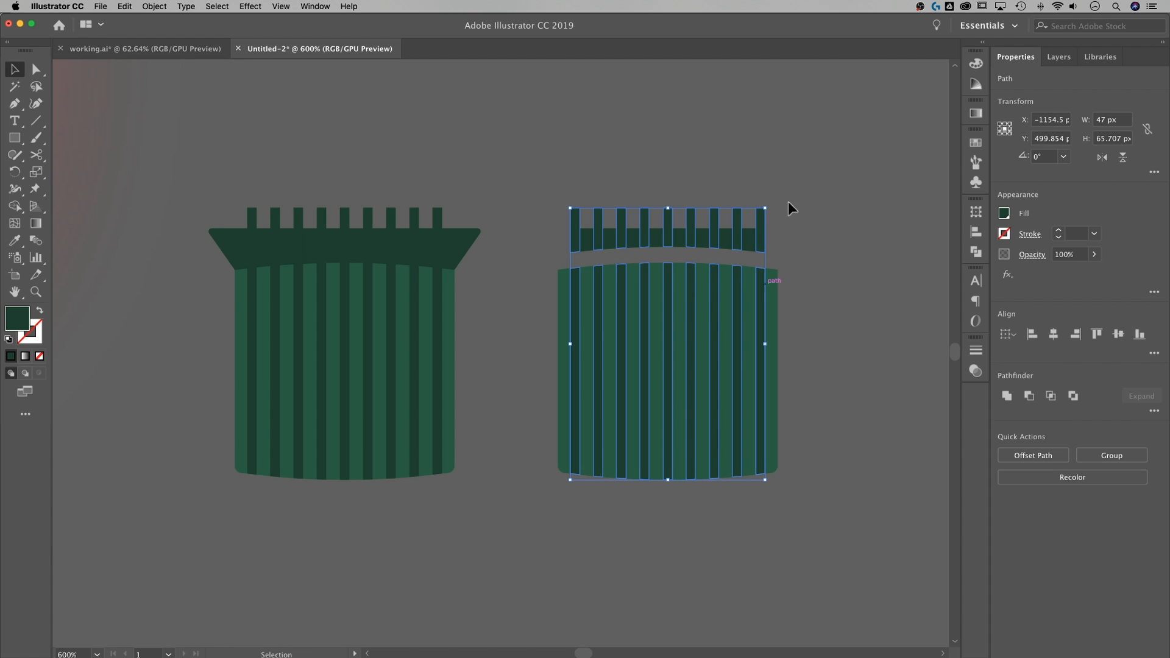
left_click(832, 171)
left_click_drag(556, 248, 553, 248)
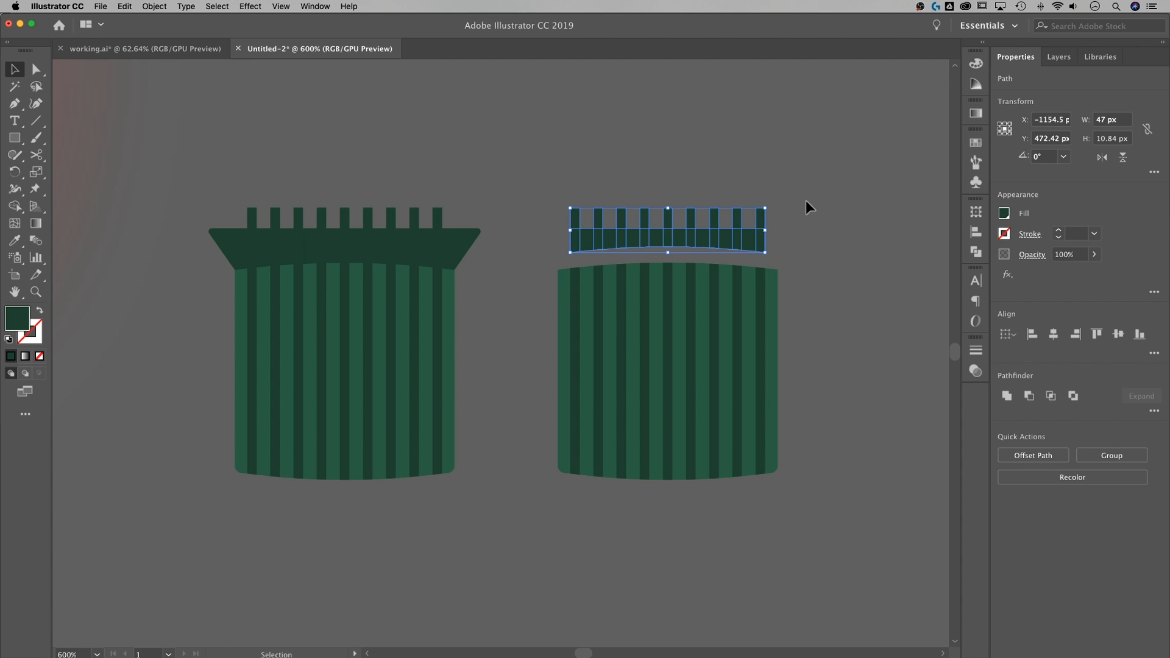
key("Delete")
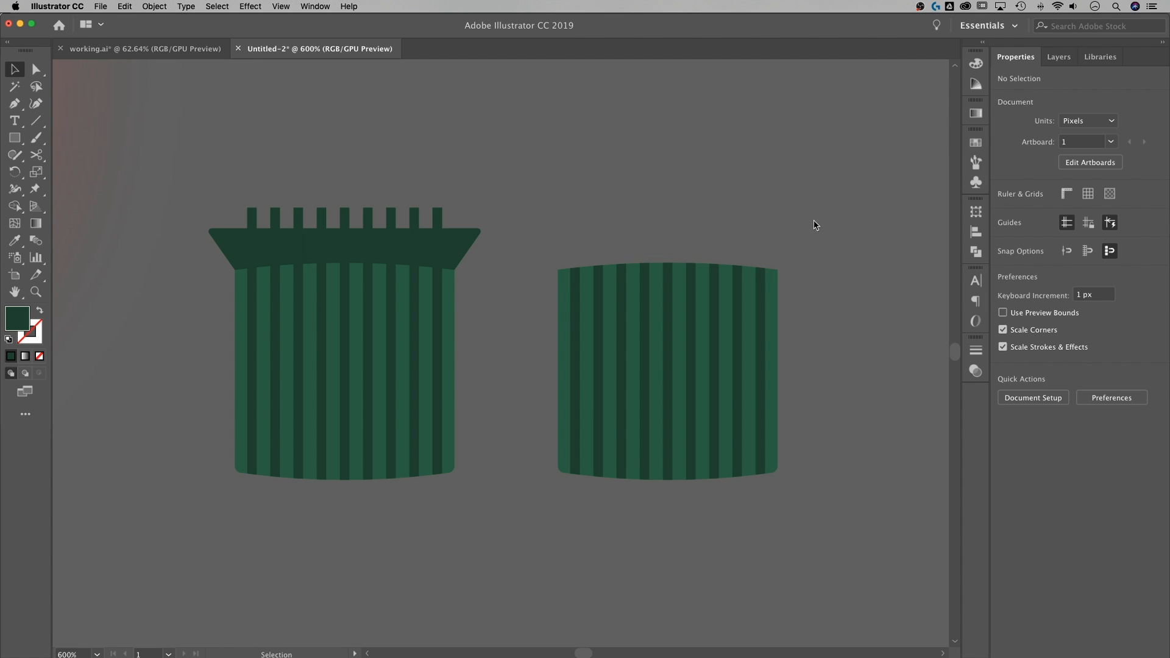
Step: Delete the right socket's light green body and the left socket's stripe group
left_click(774, 287)
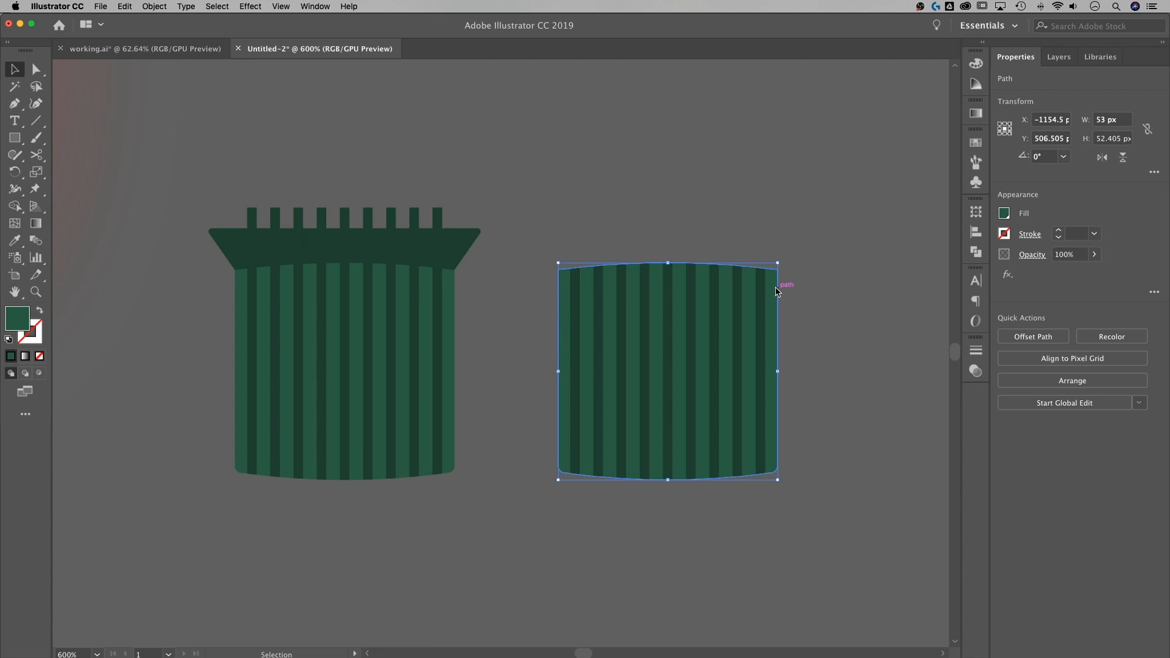
key("Delete")
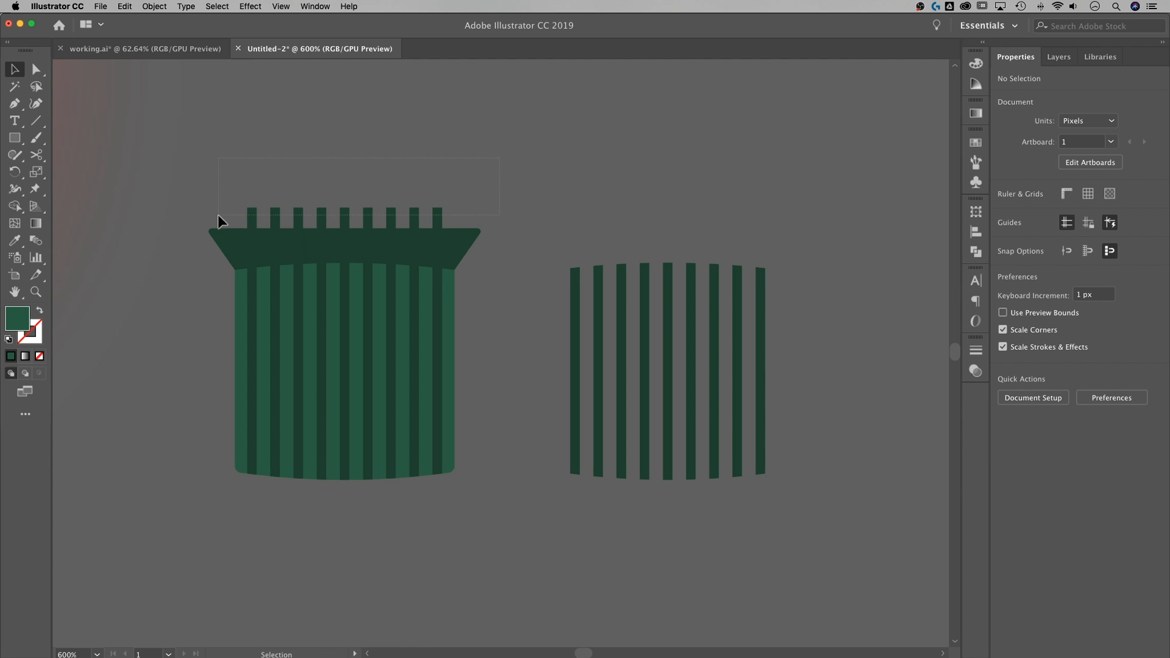
left_click_drag(218, 215, 218, 214)
key("Delete")
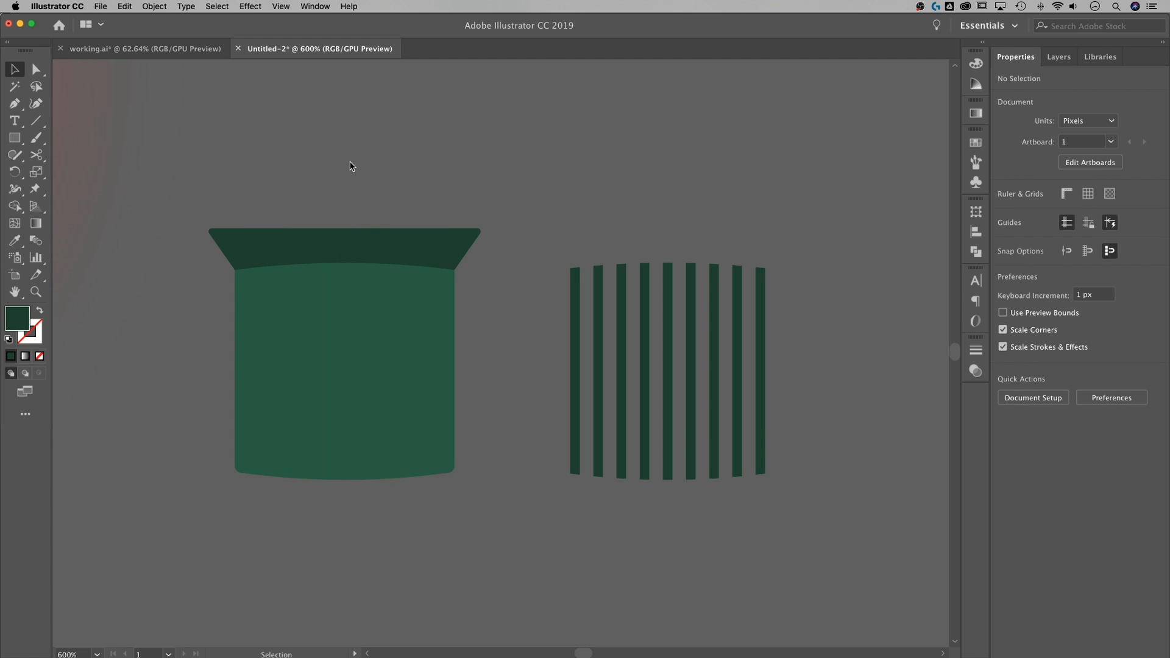
Step: Shorten the nine separate stripes by moving their top anchor points down 10 px with Direct Selection
left_click_drag(441, 565, 532, 562)
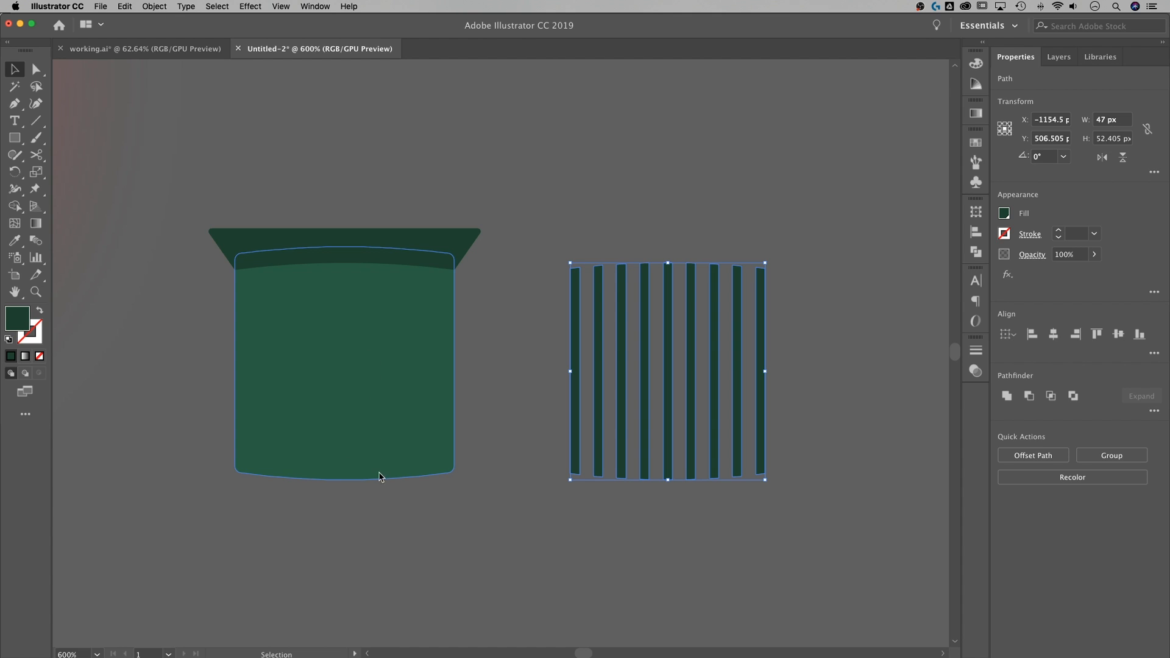
left_click(551, 219)
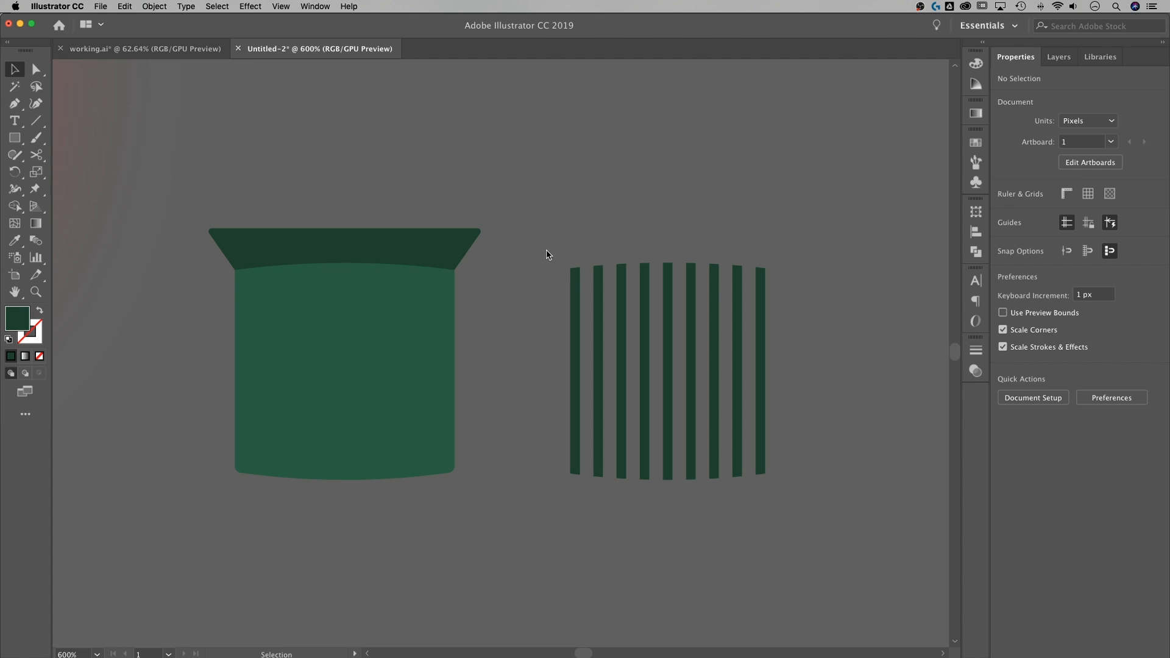
left_click(36, 70)
left_click_drag(527, 224, 793, 284)
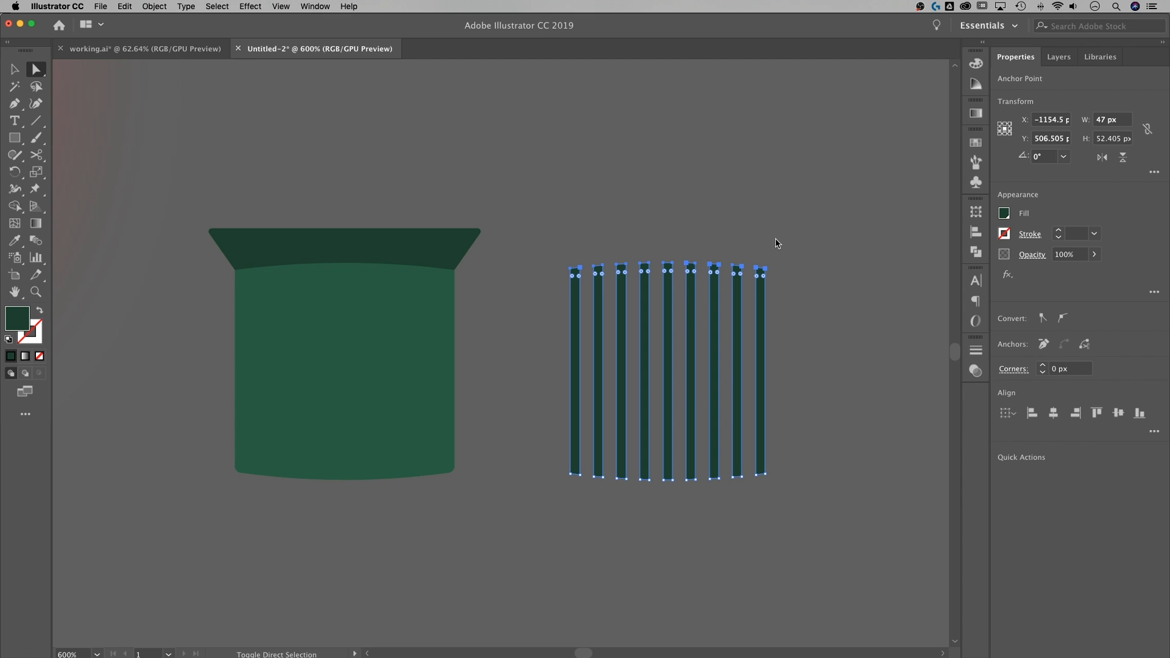
key("shift+Down")
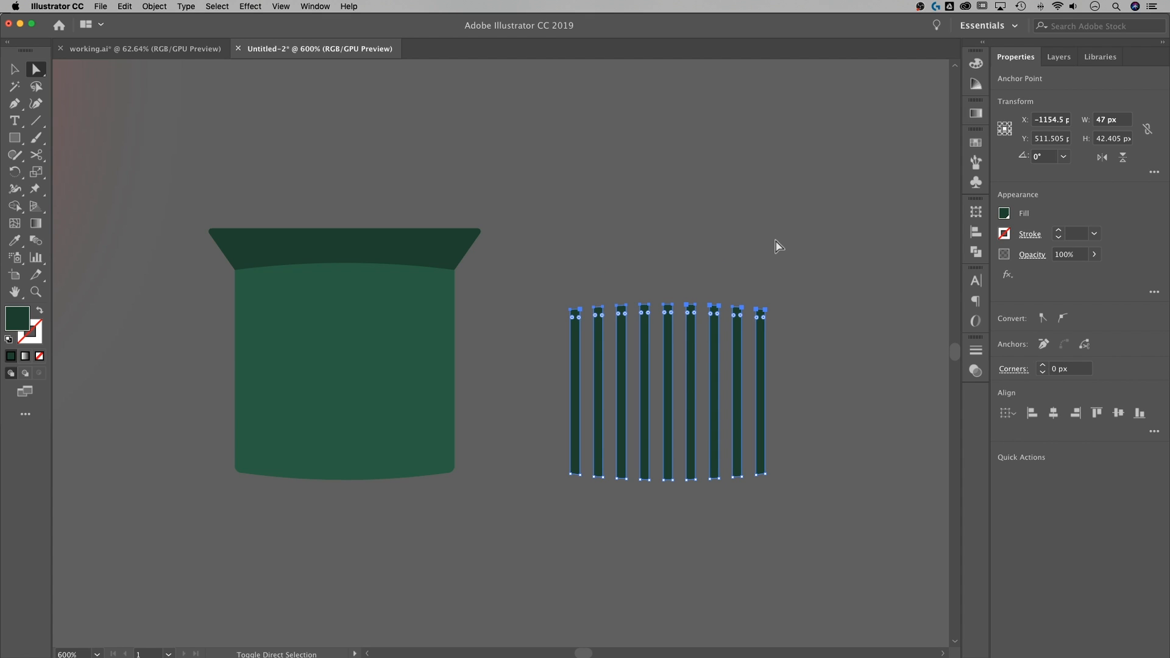
Step: Raise the nine stripes' top anchor points 10 px, lower them 2 px, and raise the bottom anchor points 2 px
key("shift+Up")
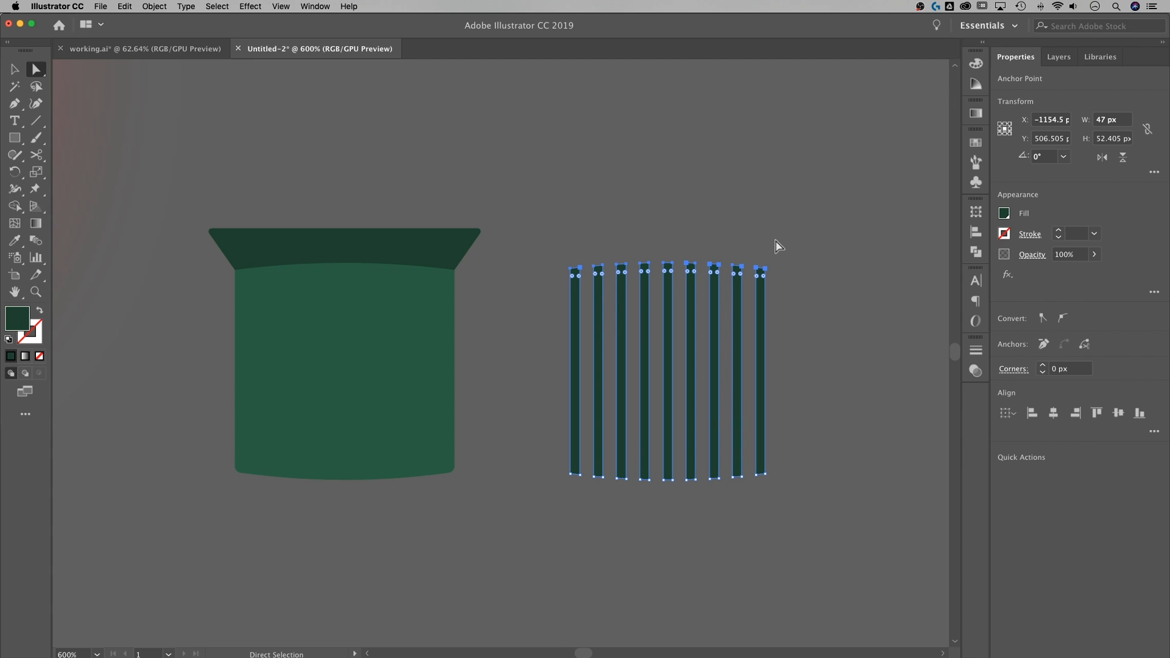
key("Down")
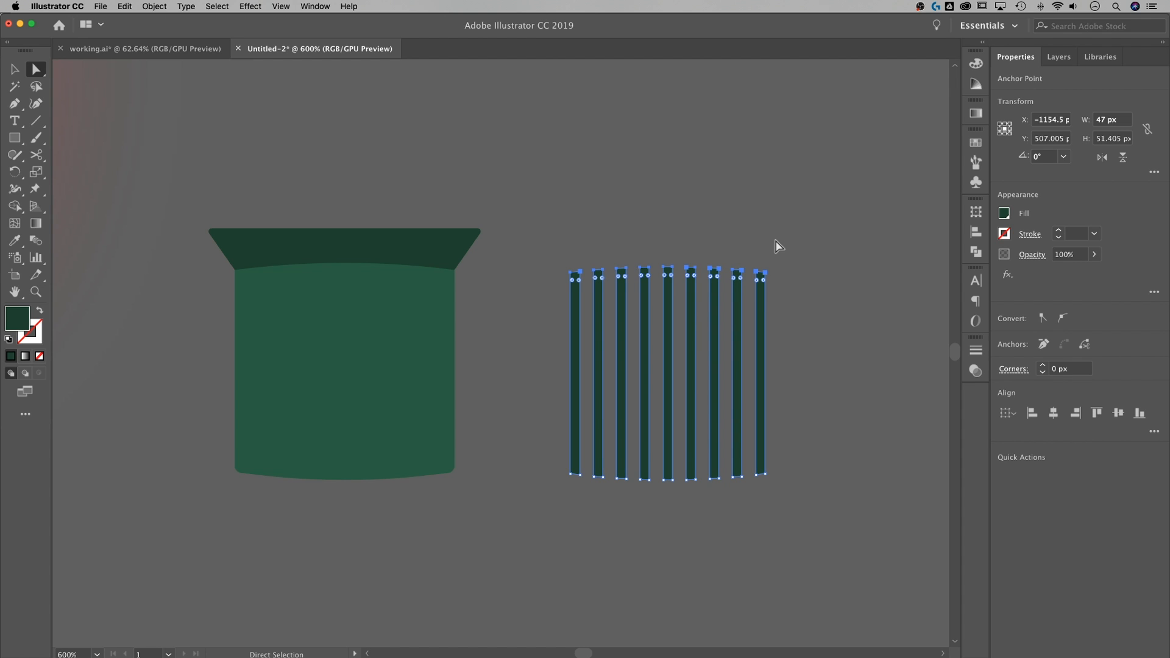
key("Down")
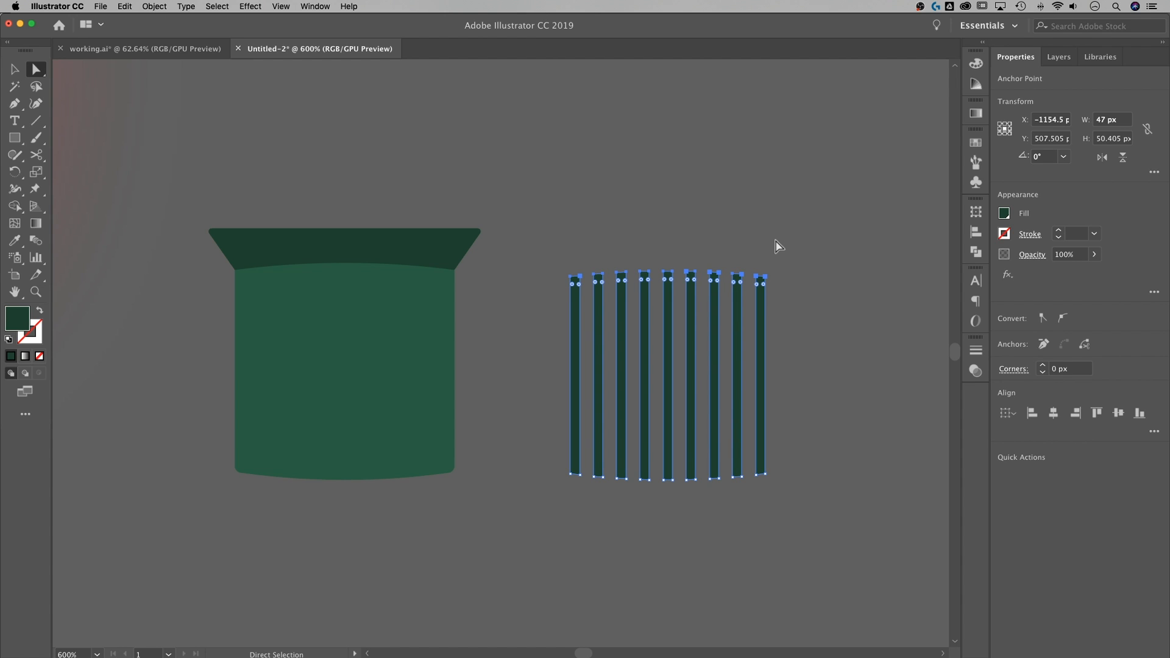
left_click_drag(818, 520, 546, 462)
key("Up")
key("Up")
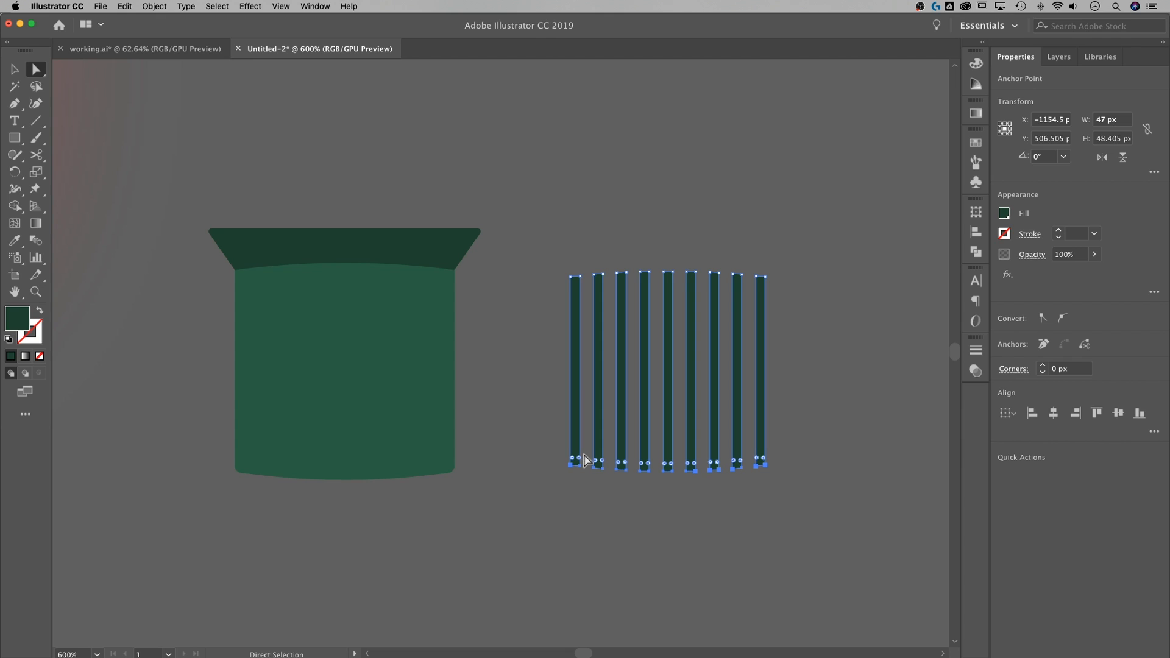
Step: Select all nine shortened stripes and group them
left_click(15, 69)
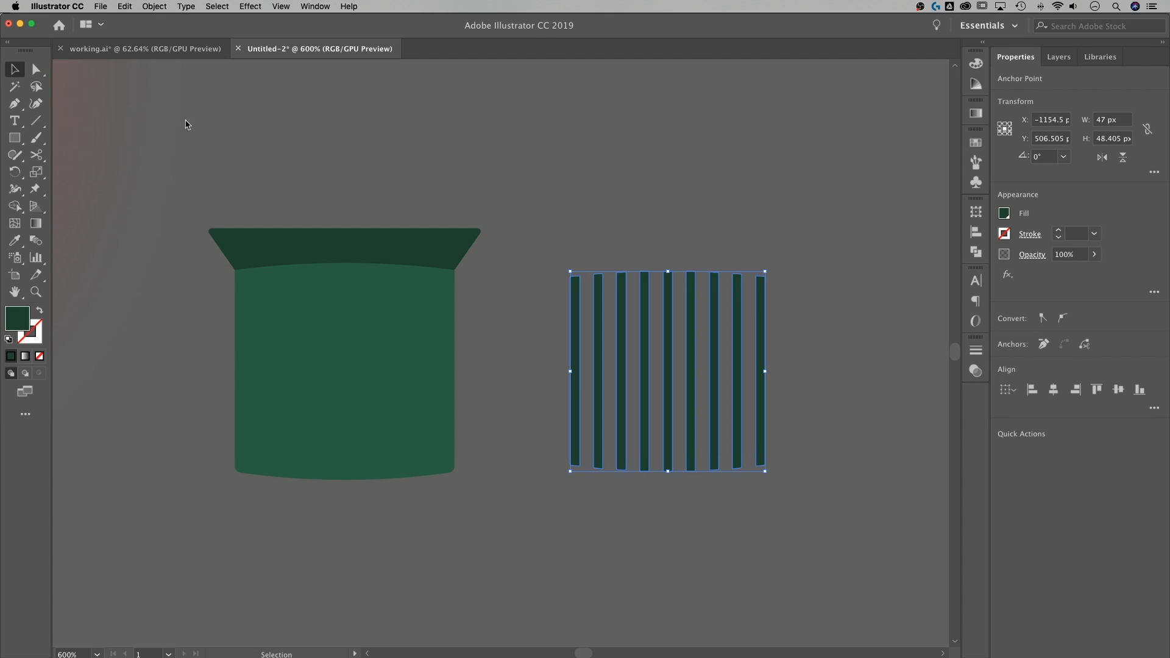
left_click(724, 242)
left_click(666, 291)
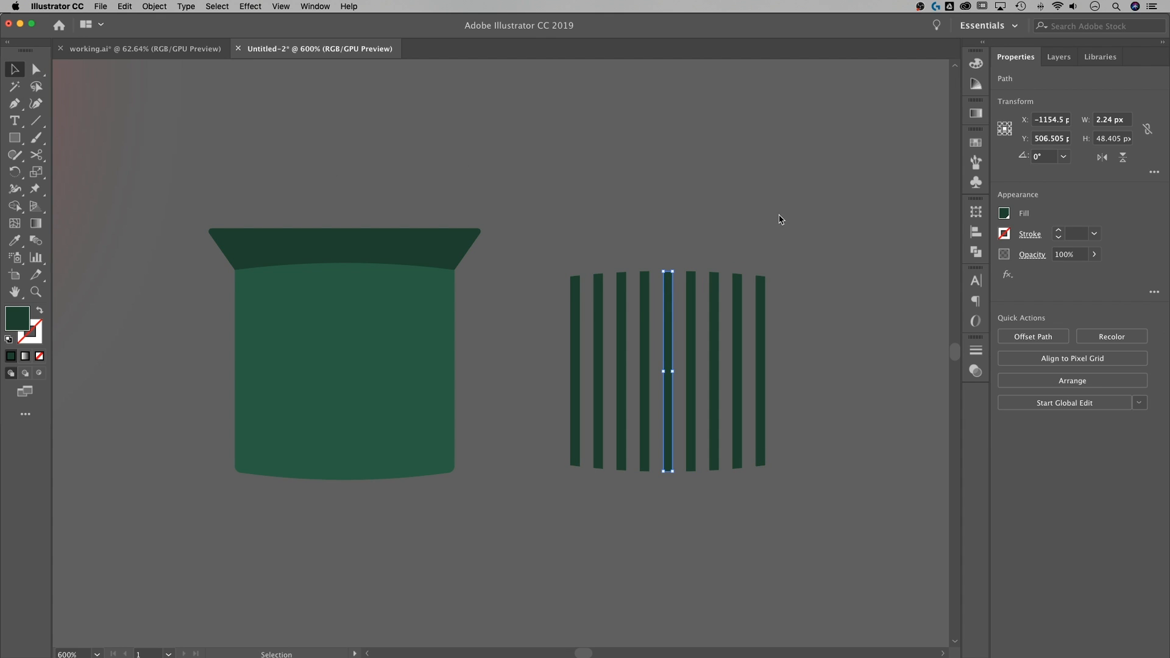
left_click_drag(561, 425, 558, 428)
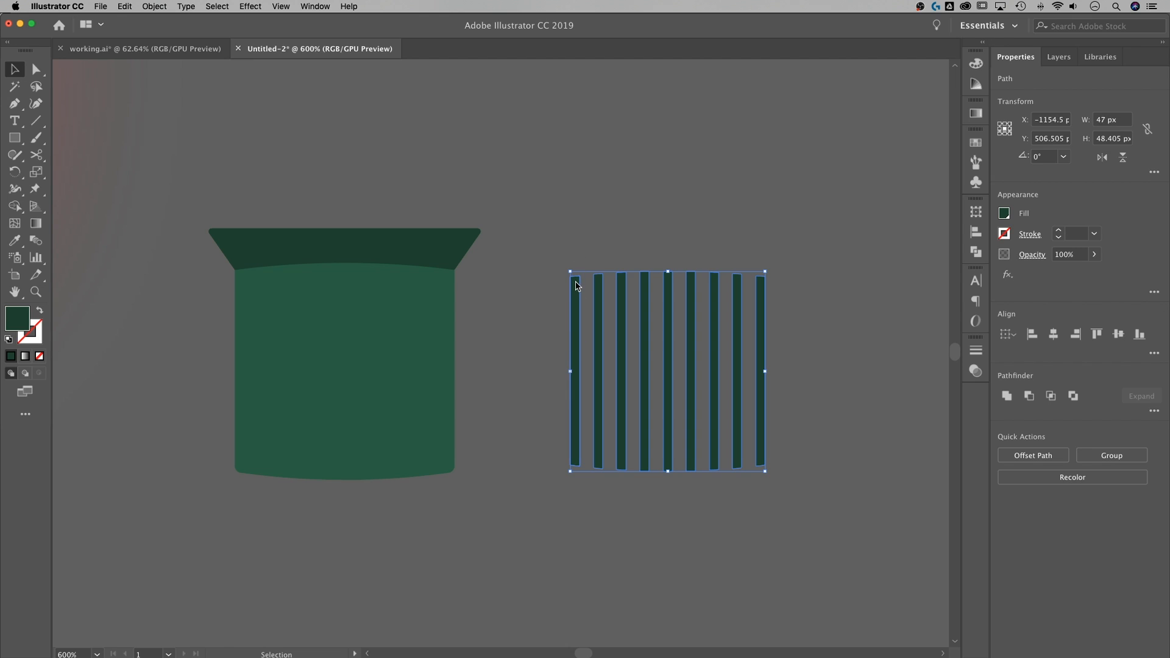
key("a")
key("super+g")
key("v")
right_click(578, 306)
left_click(787, 151)
Step: Move the stripe group 78 px left onto the light green socket body and bring it to the front
left_click_drag(669, 293, 347, 291)
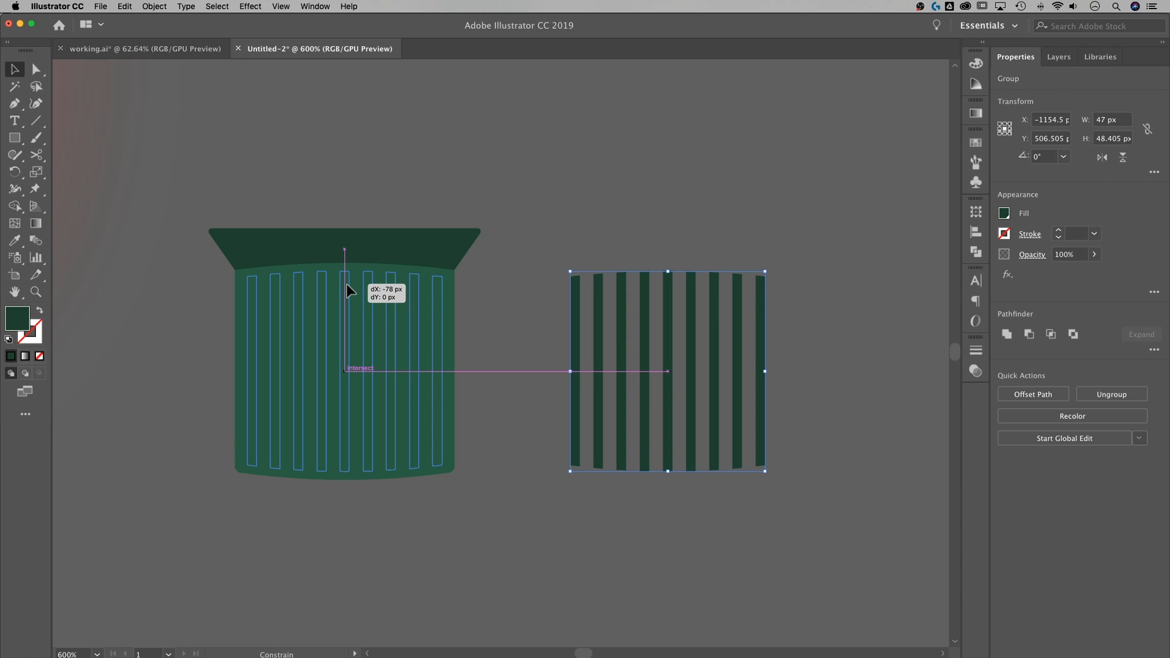
left_click_drag(346, 285, 346, 285)
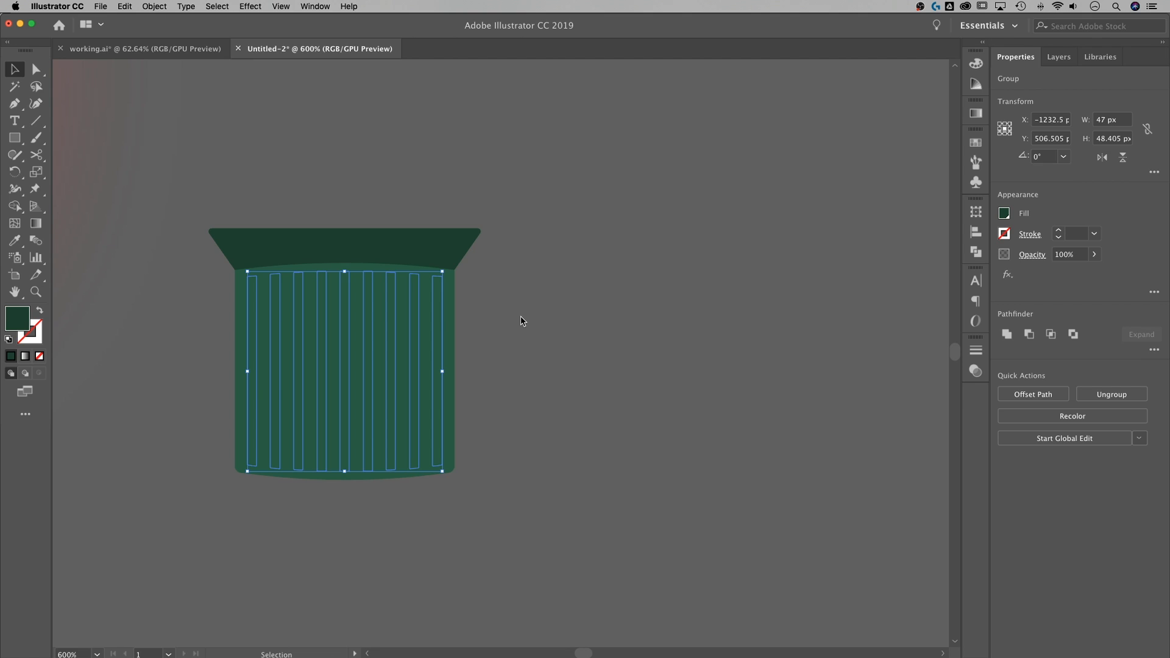
right_click(349, 296)
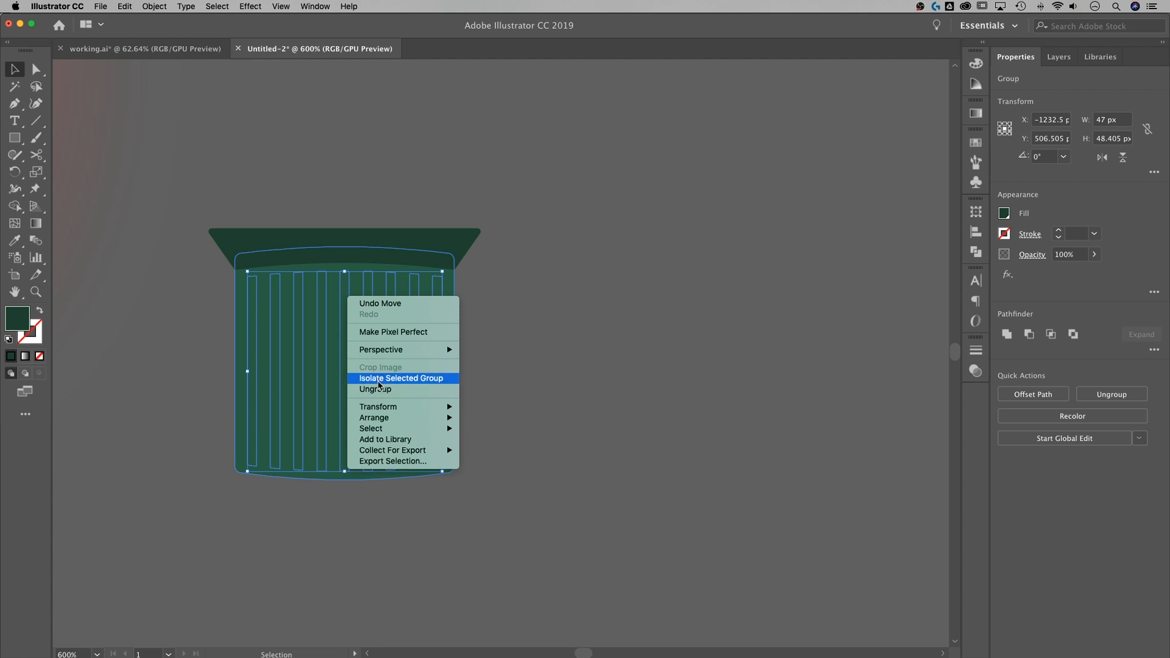
mouse_move(386, 418)
left_click(511, 420)
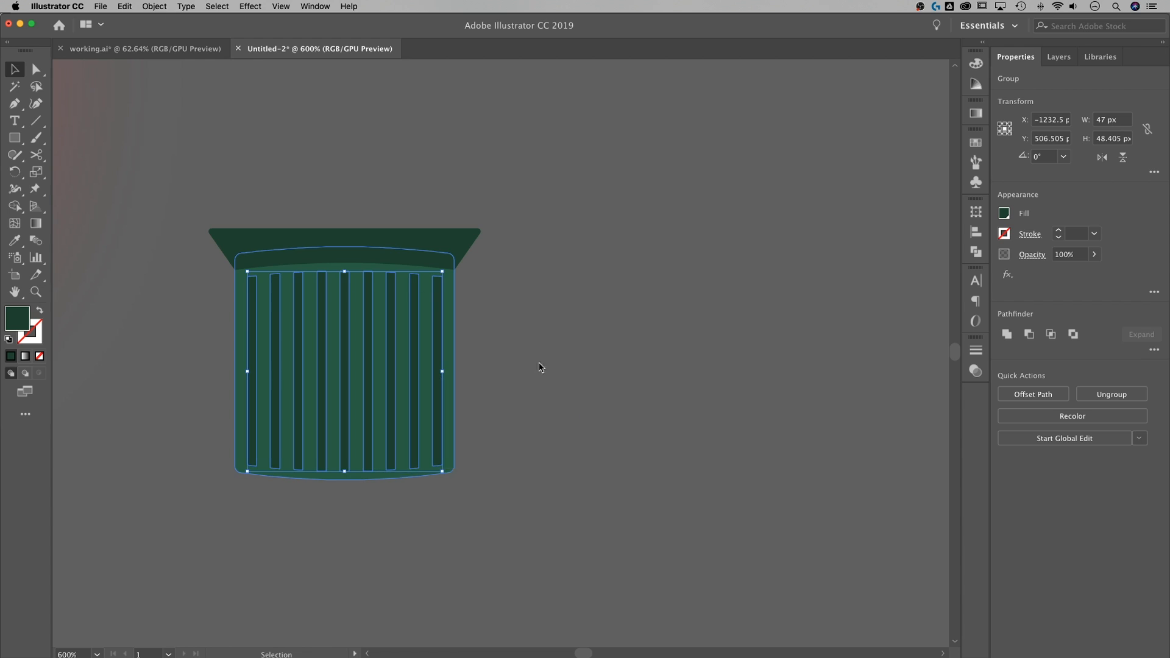
left_click(581, 284)
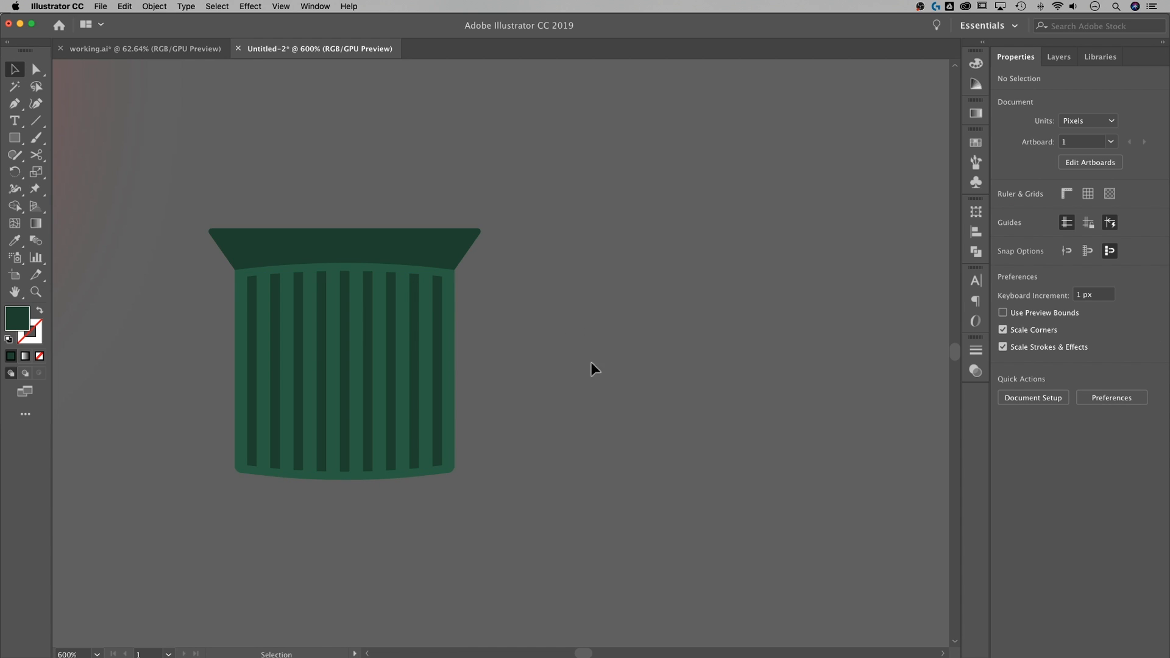
Step: Darken the dark green global swatch R=28 G=66 B=45 by setting its Lab lightness to 20, with preview on
scroll(559, 339, "left", 3)
key("a")
key("super+minus")
scroll(610, 342, "left", 5)
key("v")
scroll(677, 354, "left", 4)
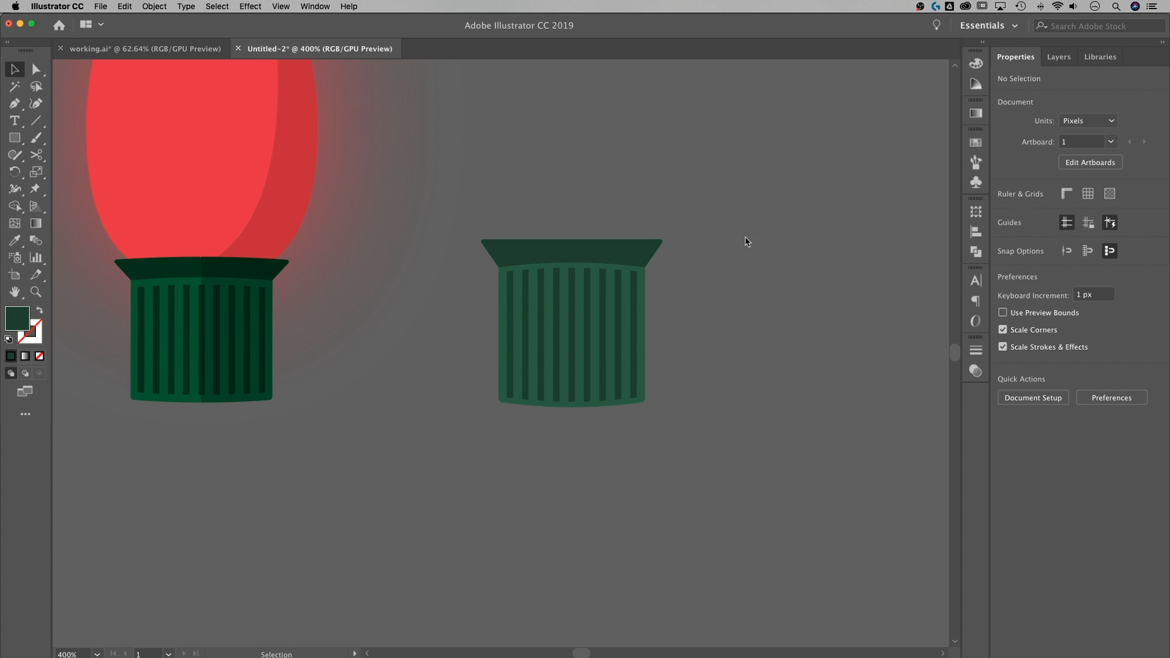
left_click(975, 144)
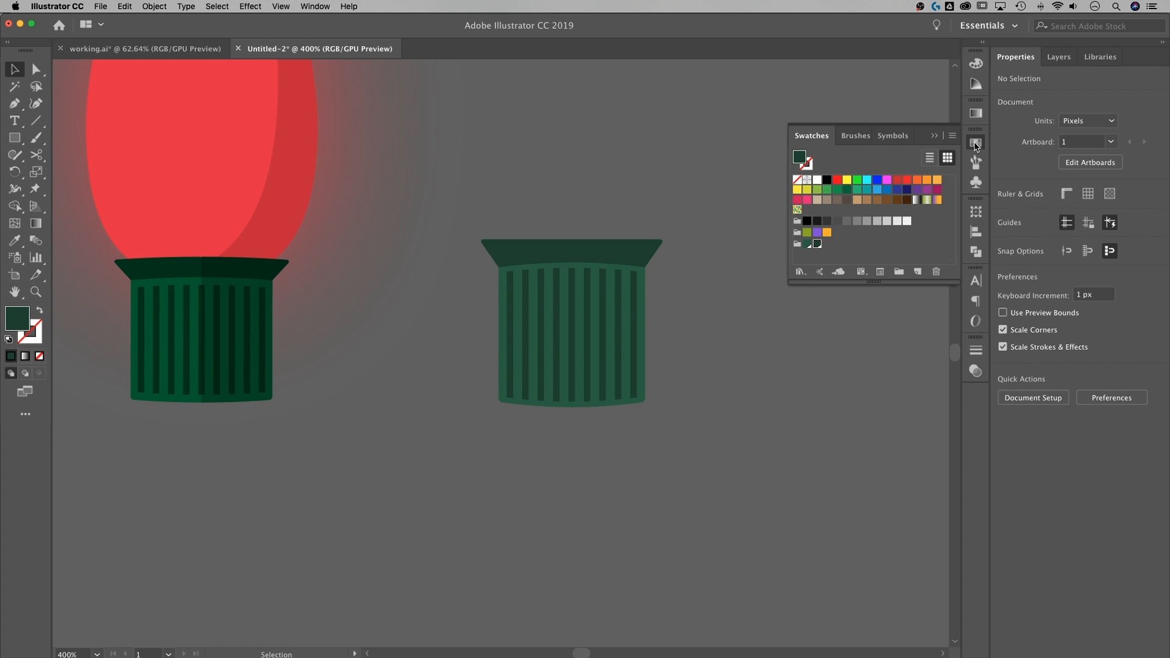
double_click(819, 246)
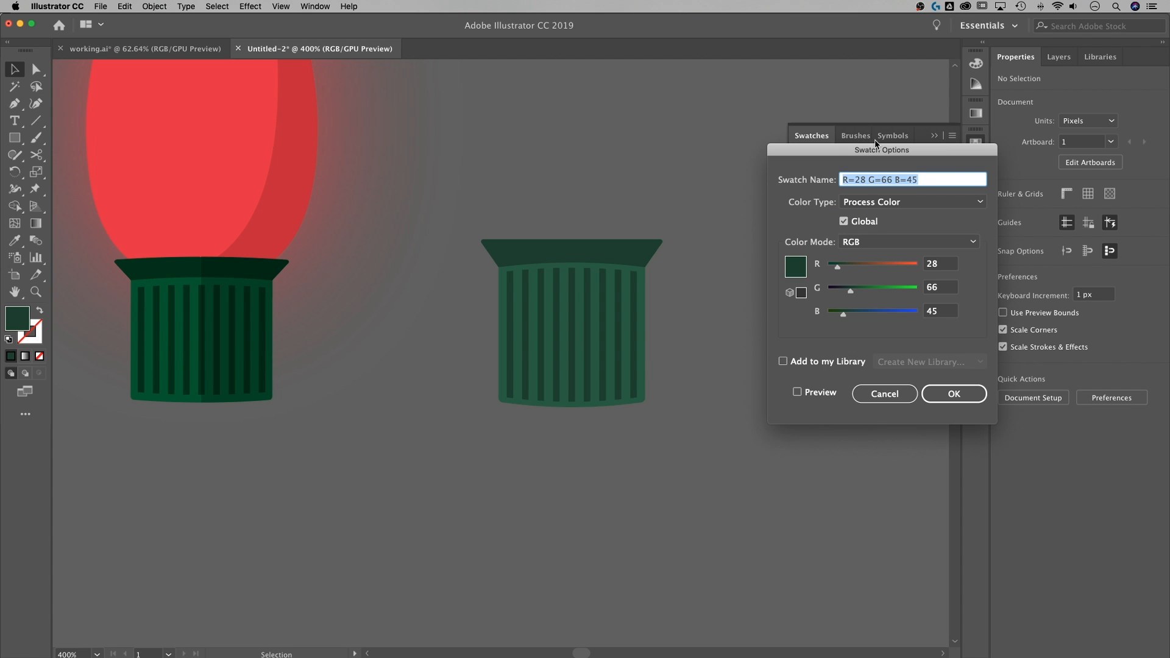
left_click(855, 214)
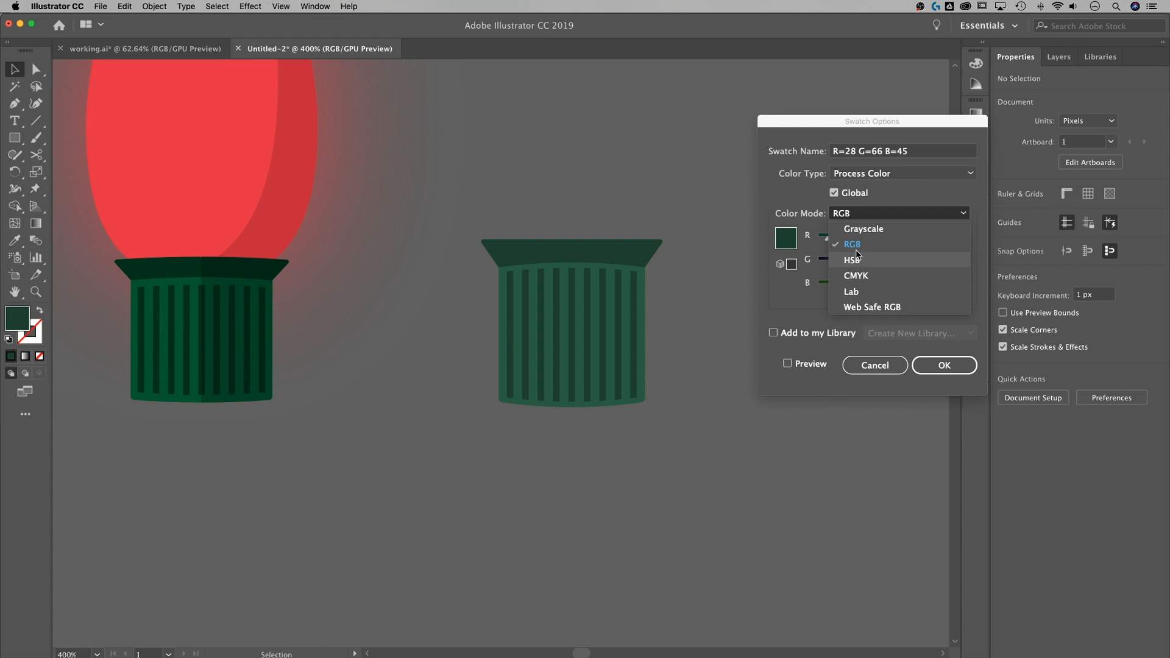
left_click(859, 293)
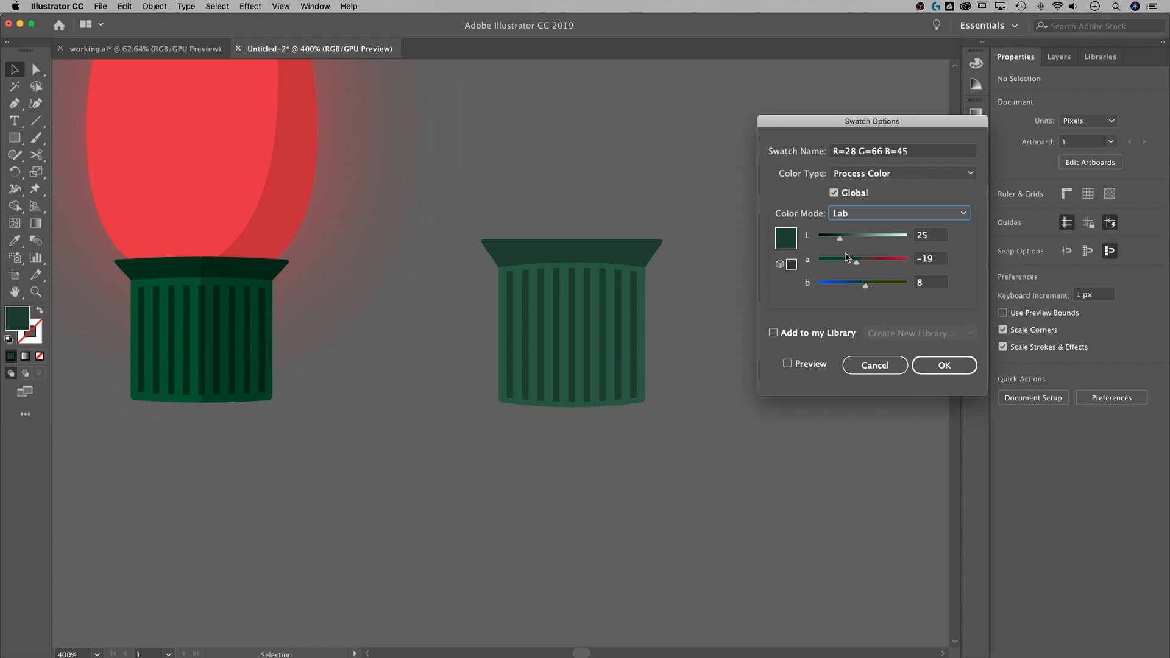
left_click(787, 363)
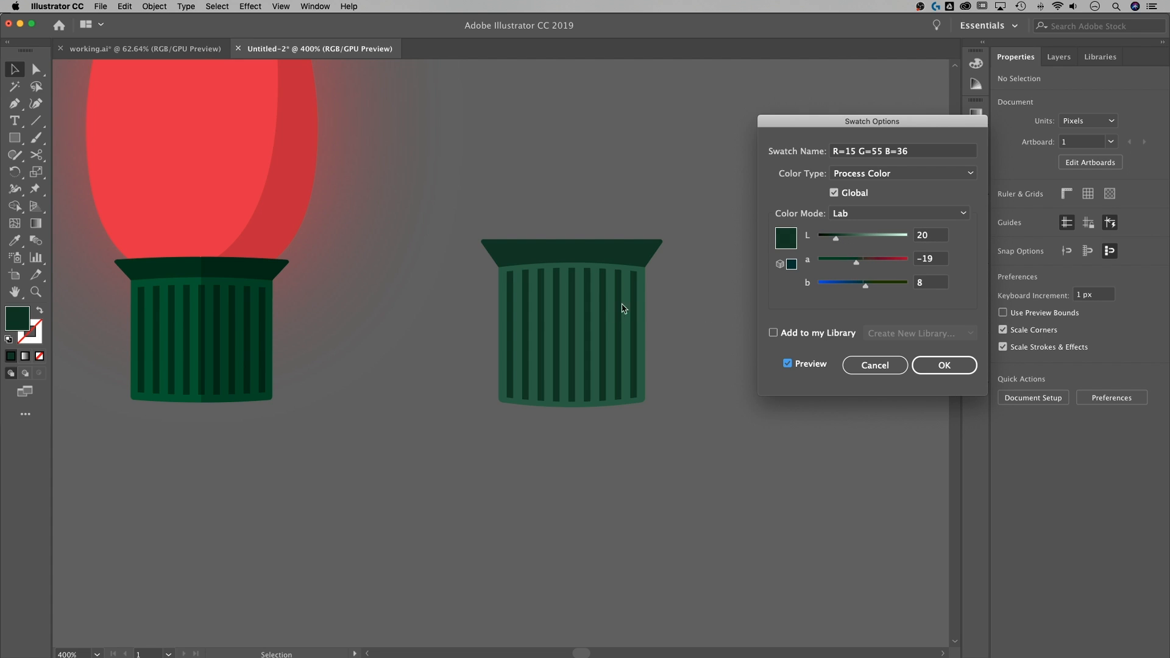
left_click(959, 369)
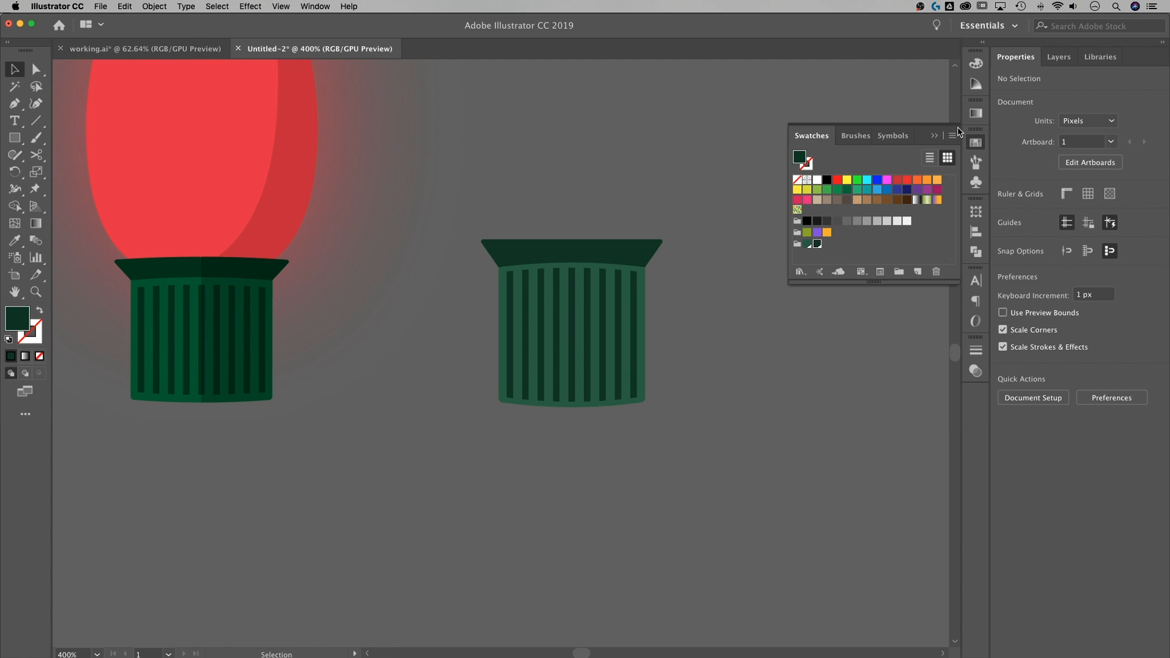
left_click(934, 136)
Step: Set up the Rectangle tool with a solid black fill for shading the right socket
left_click_drag(753, 170, 743, 181)
key("super+minus")
left_click_drag(687, 273, 767, 262)
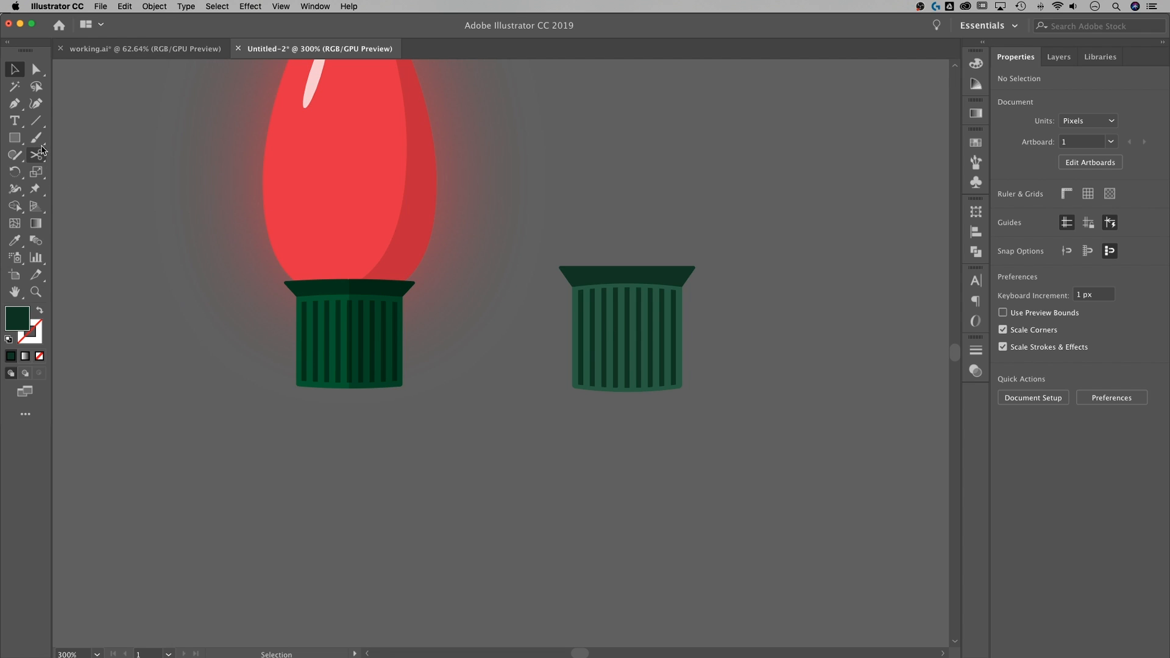
left_click(16, 139)
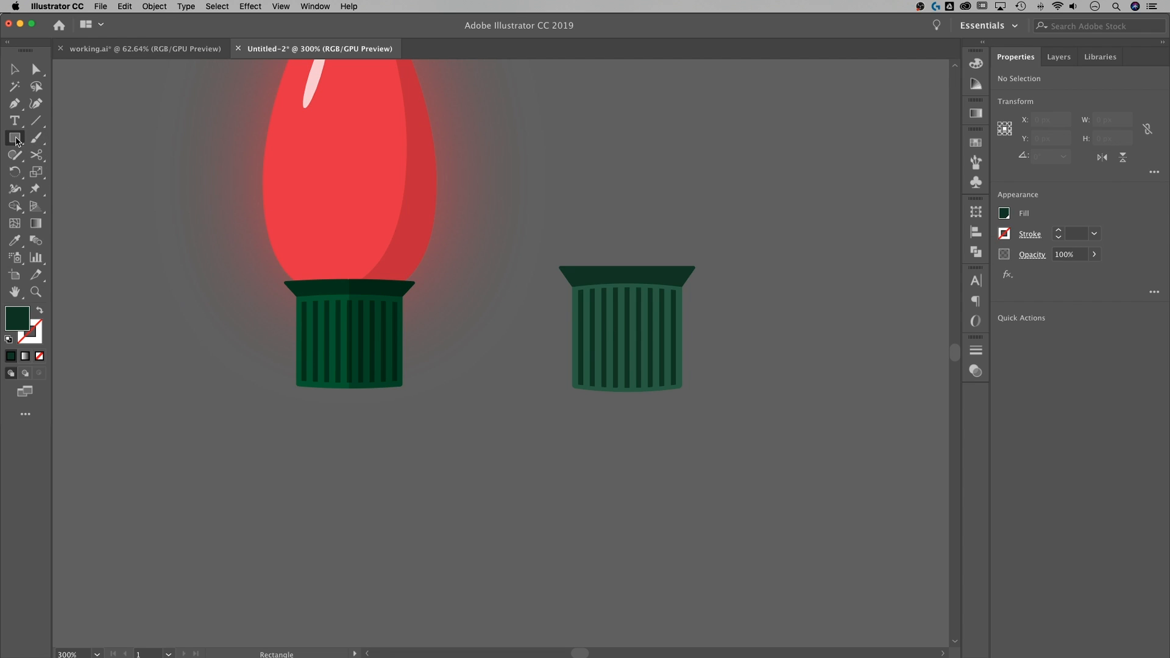
left_click(1003, 213)
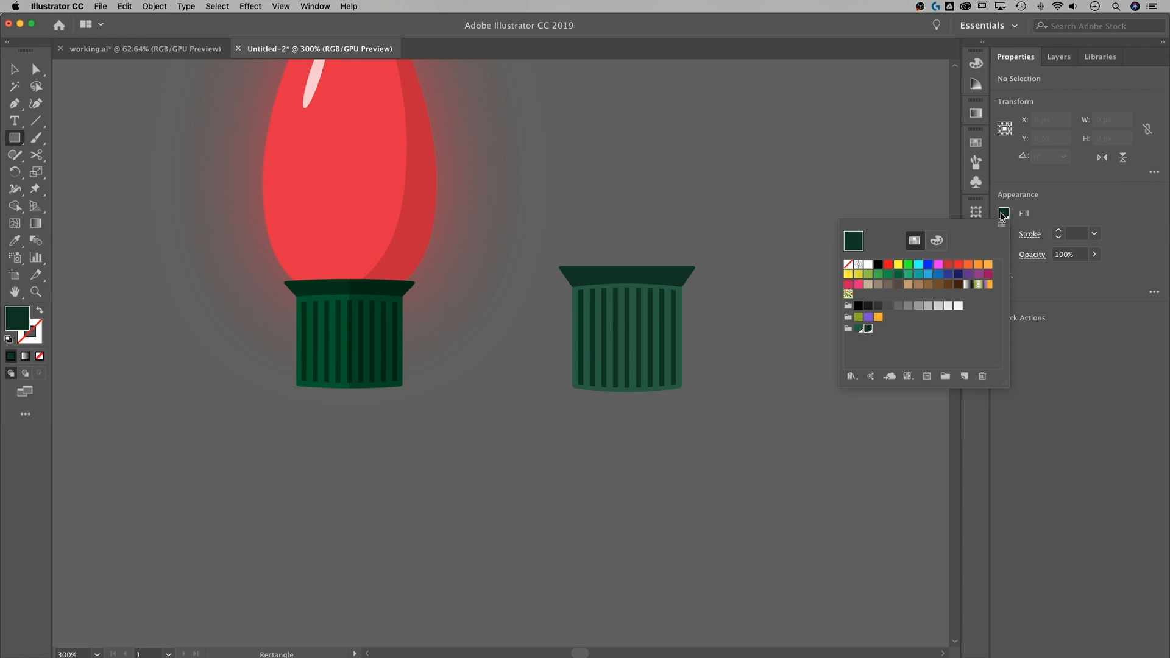
left_click(859, 307)
left_click(791, 203)
left_click_drag(800, 201, 710, 419)
key("super+z")
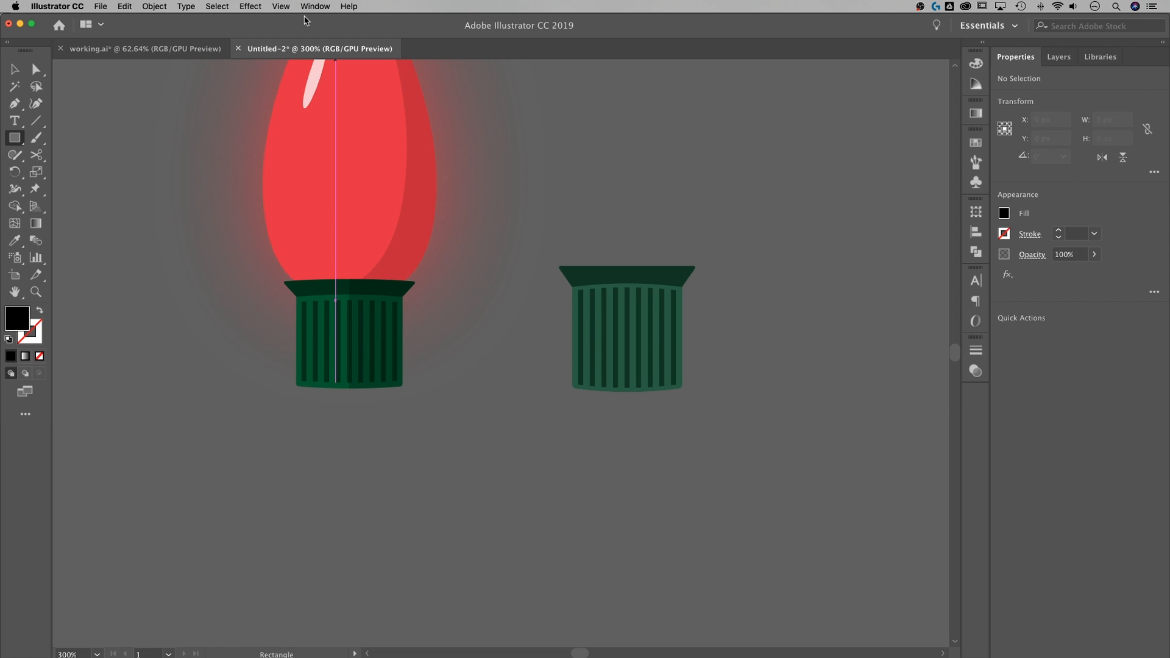
left_click(281, 7)
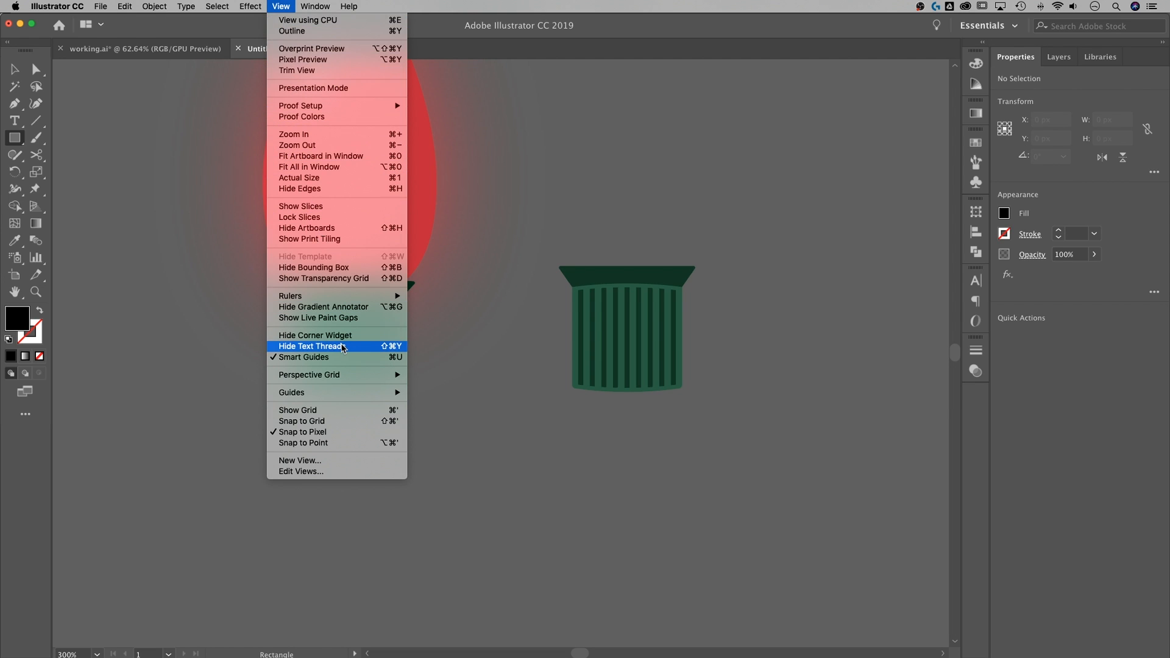
left_click(780, 234)
Step: Draw a black rectangle about 118 px tall over the socket's right half and remove the part outside the socket with the Shape Builder
left_click_drag(798, 203, 628, 447)
key("v")
left_click_drag(625, 433, 816, 157)
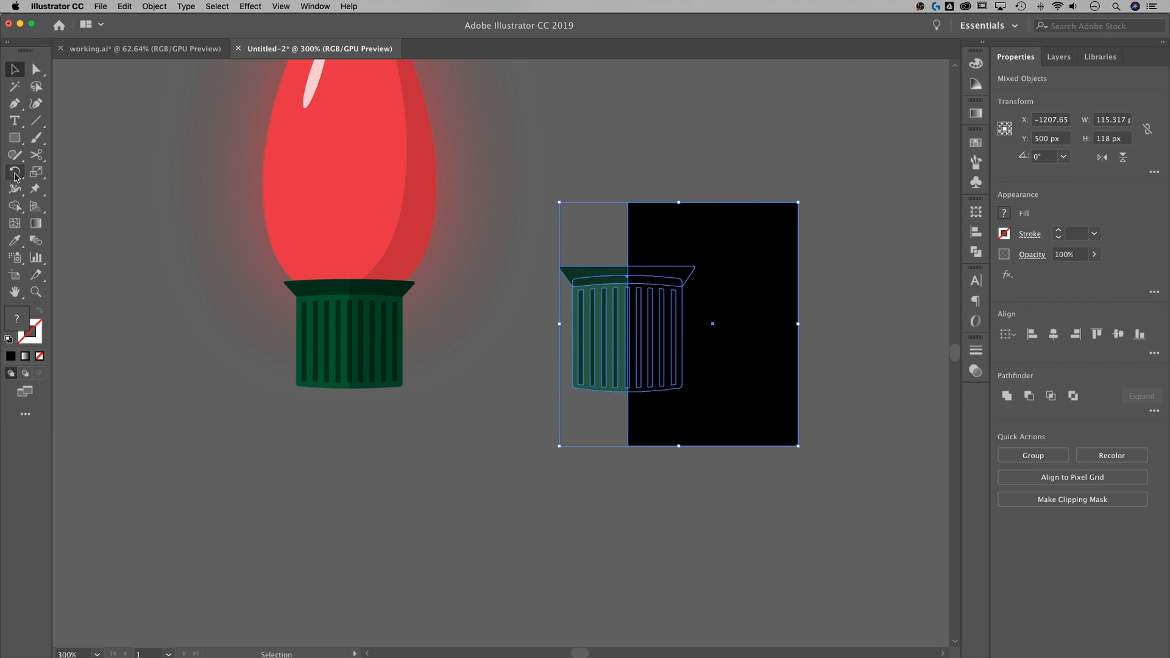
left_click(15, 207)
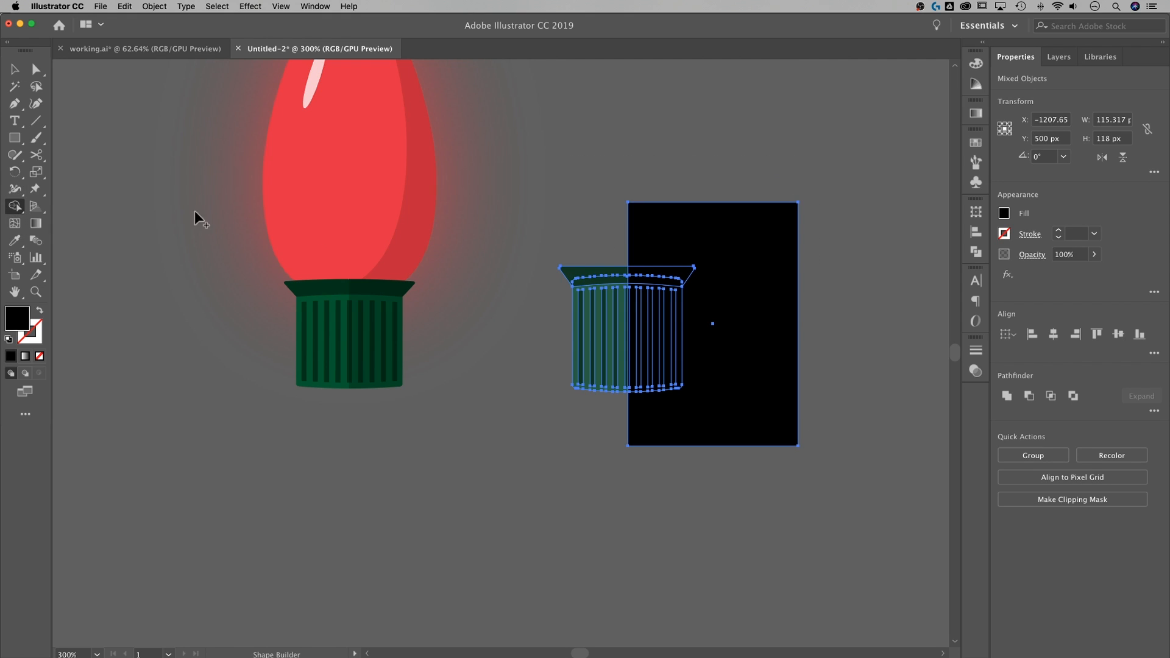
left_click(761, 371, "alt")
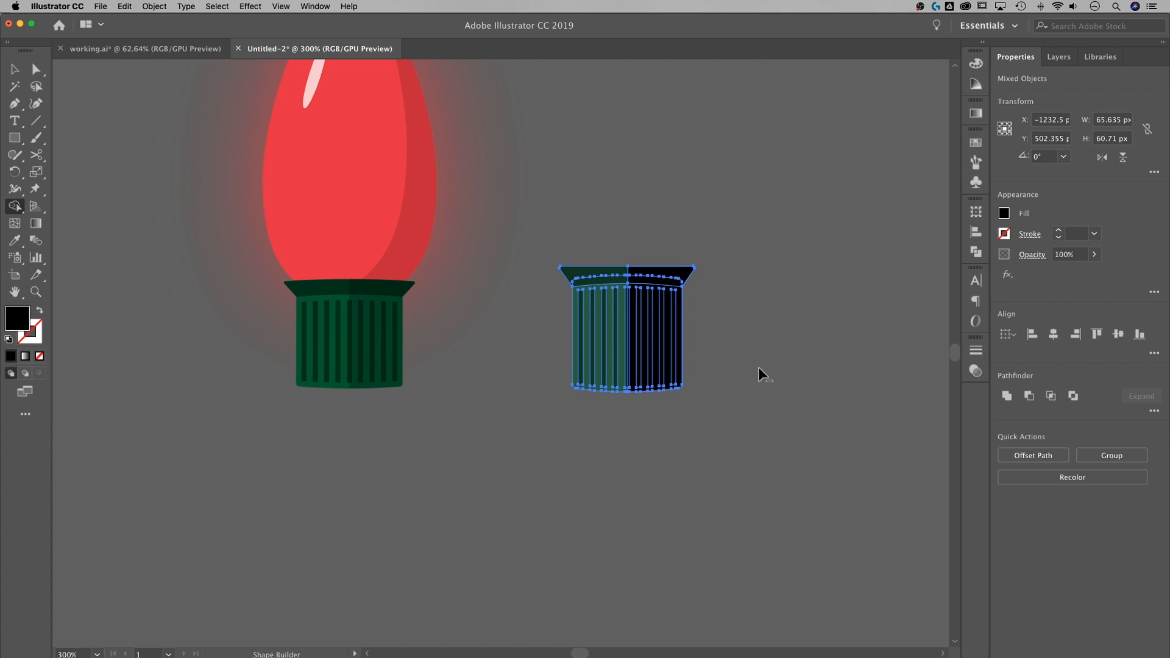
key("v")
left_click(756, 364)
Step: Set the opacity of the black shape on the socket's right half to 15%
key("super+equal")
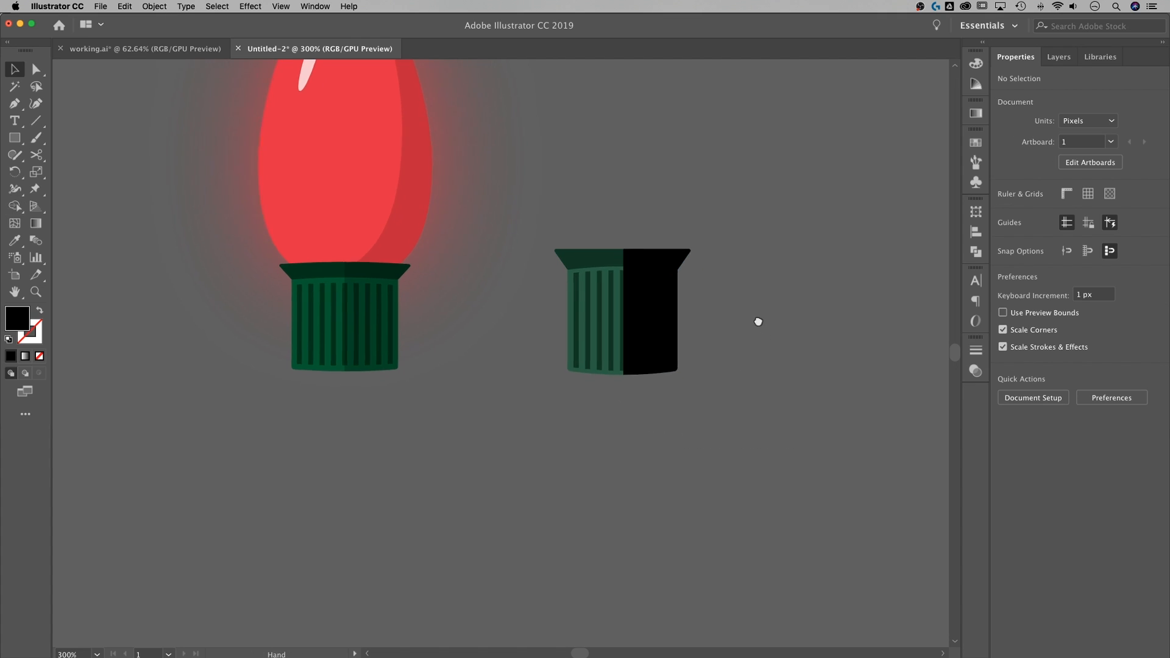
key("super+equal")
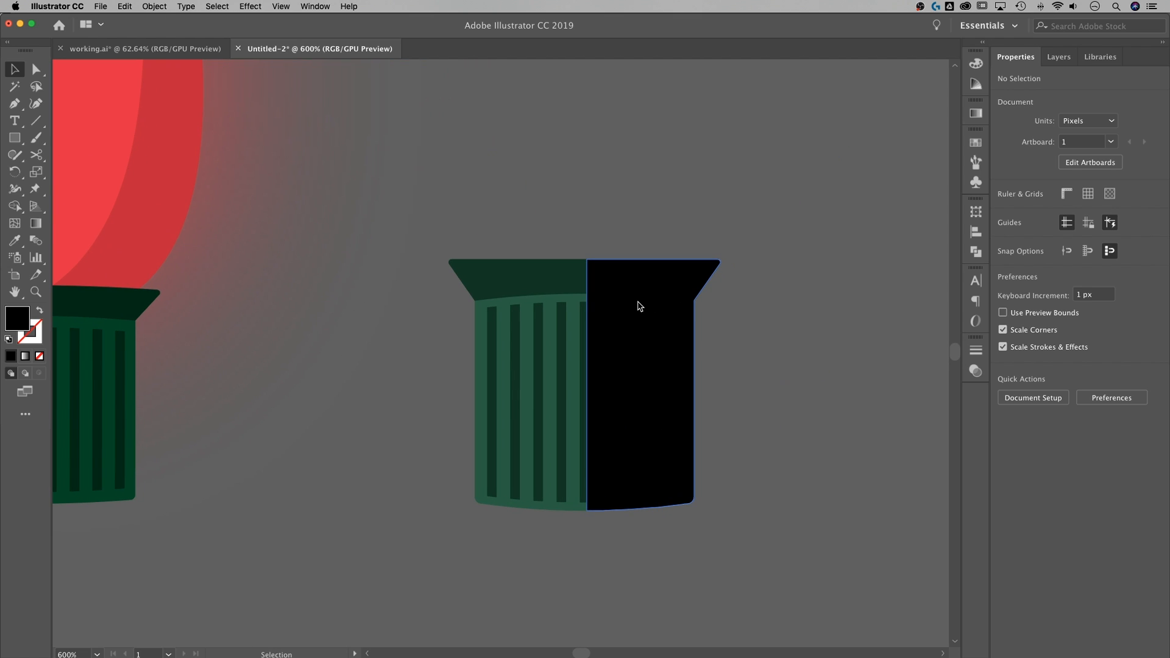
left_click(671, 319)
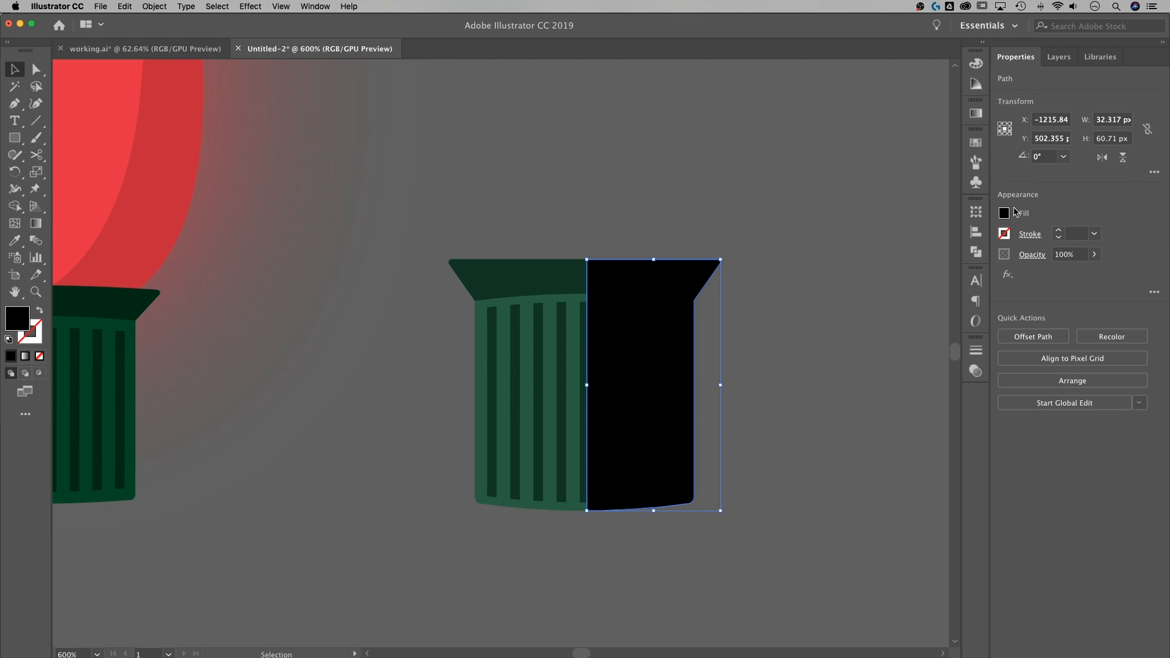
left_click(1078, 256)
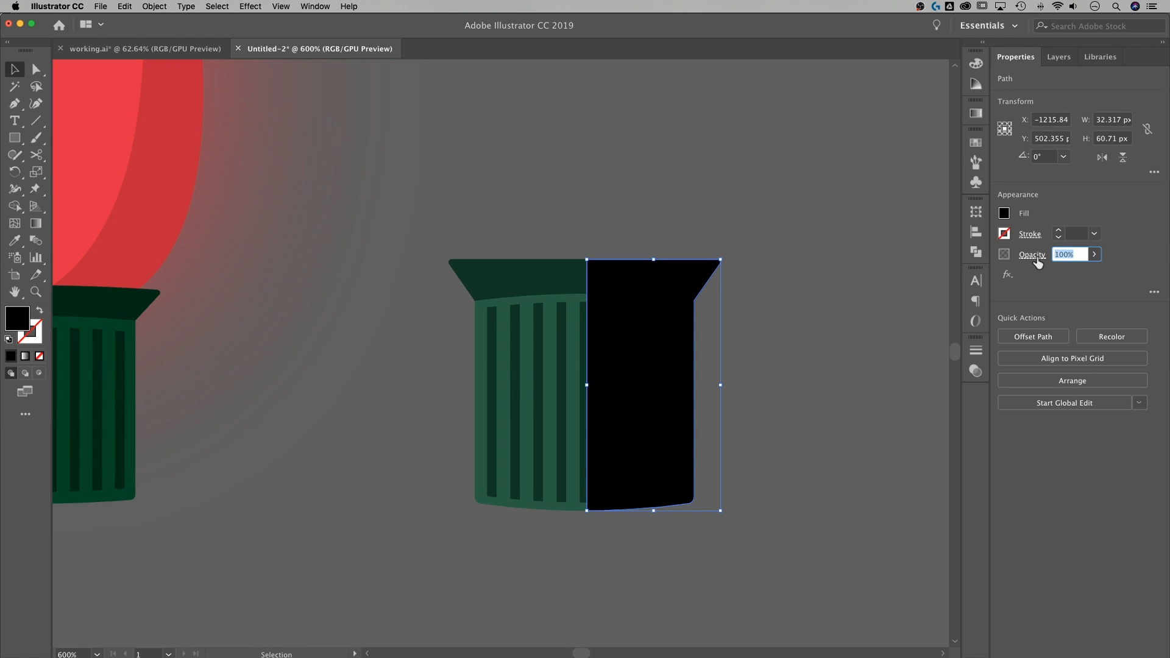
type("15")
key("Return")
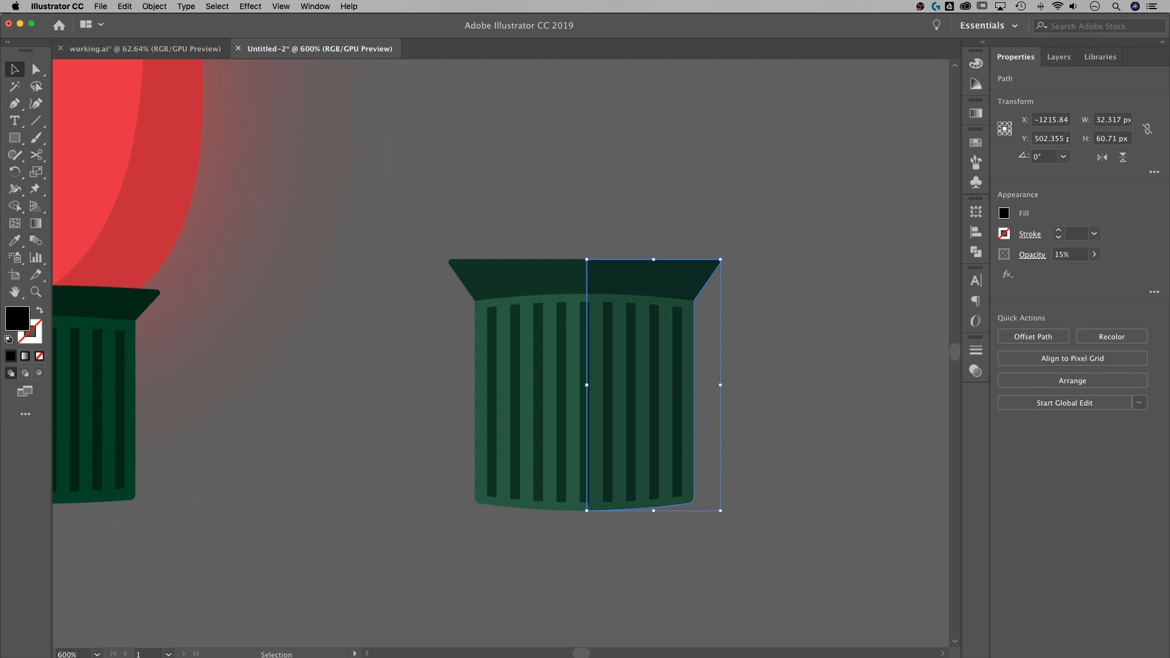
left_click(792, 346)
key("super+minus")
key("super+minus")
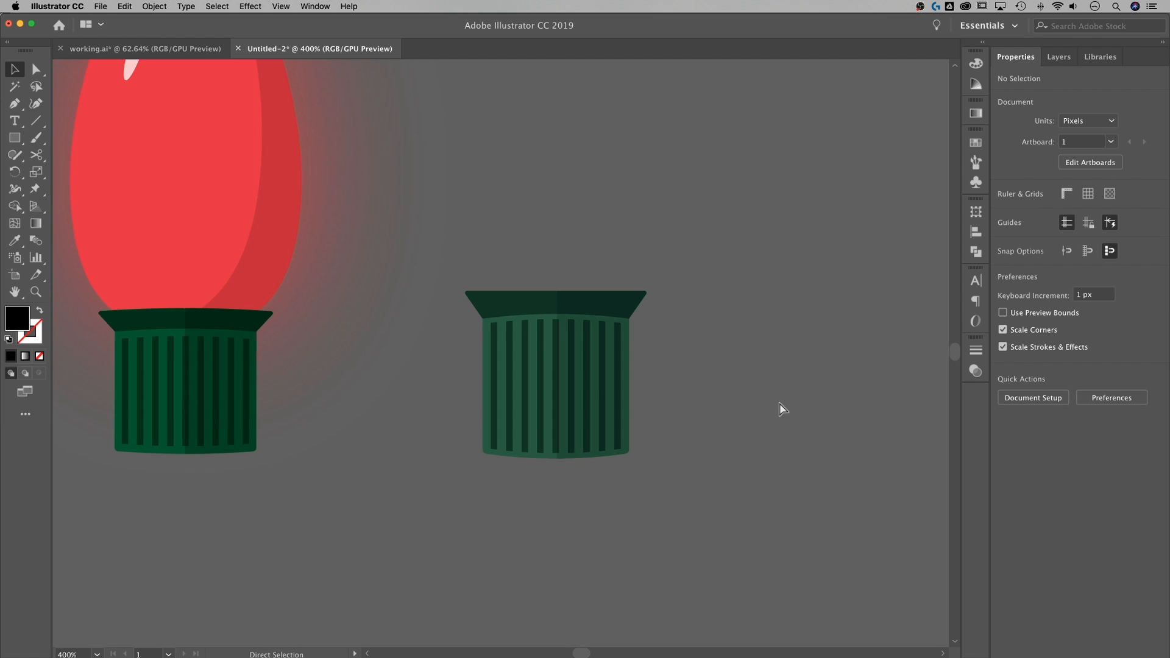
scroll(637, 407, "left", 3)
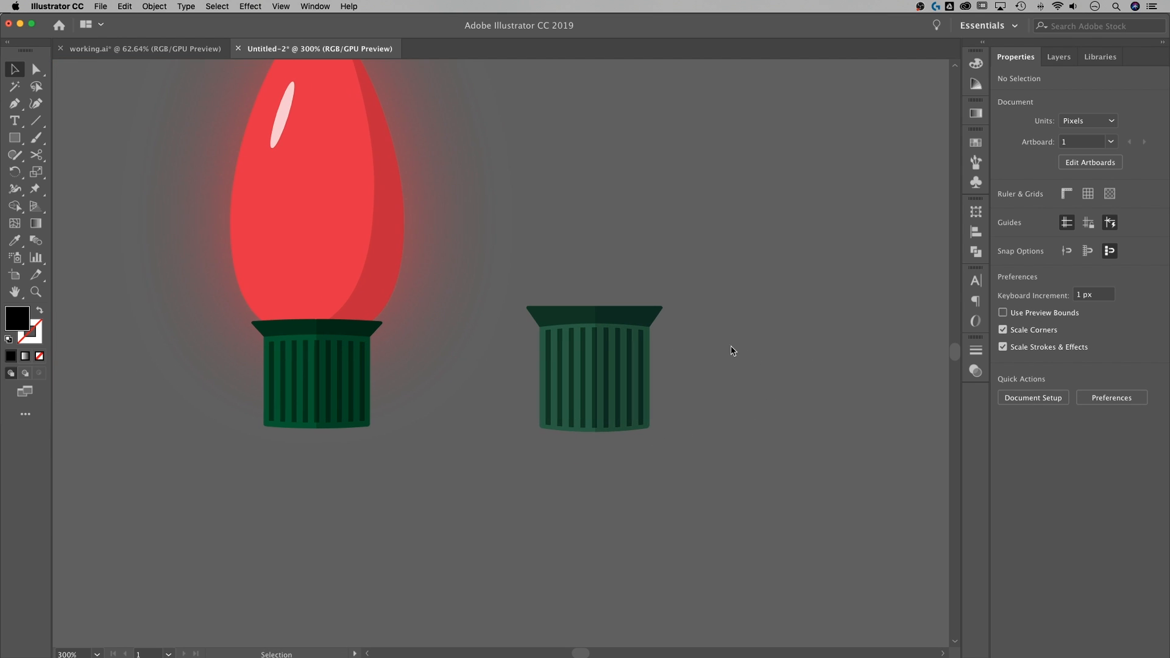
left_click(649, 318)
left_click(801, 326)
scroll(710, 514, "left", 2)
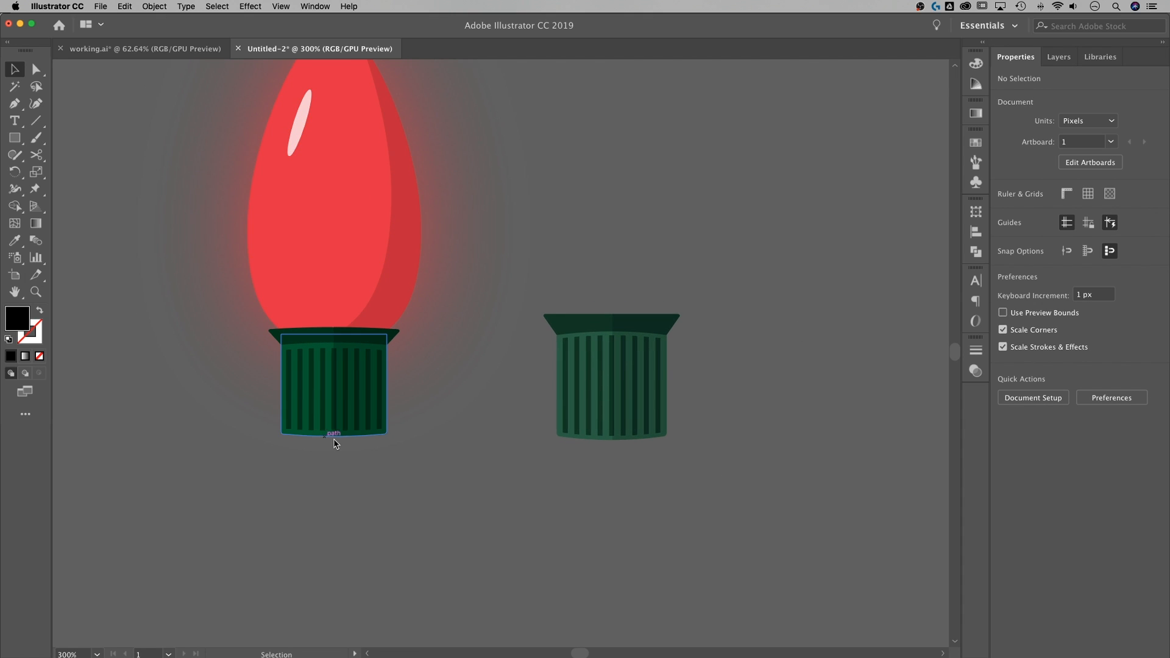
Step: Adjust the medium green global swatch R=39 G=94 B=65 to R=32 G=96 B=60, with preview on
left_click(975, 142)
double_click(807, 245)
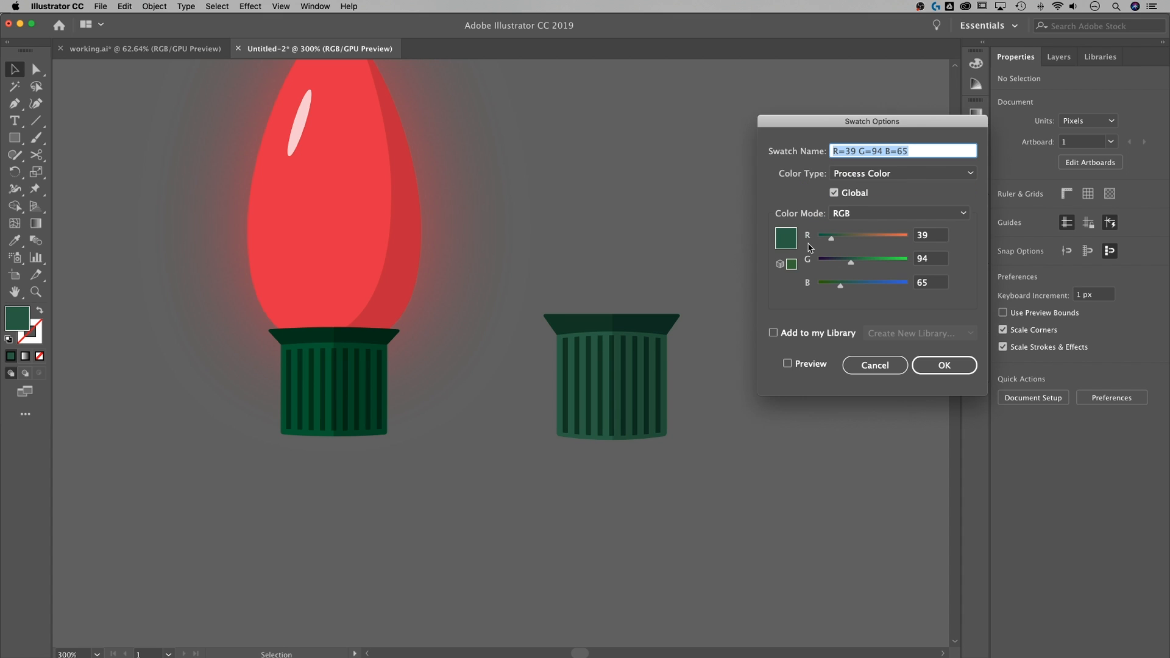
left_click(787, 364)
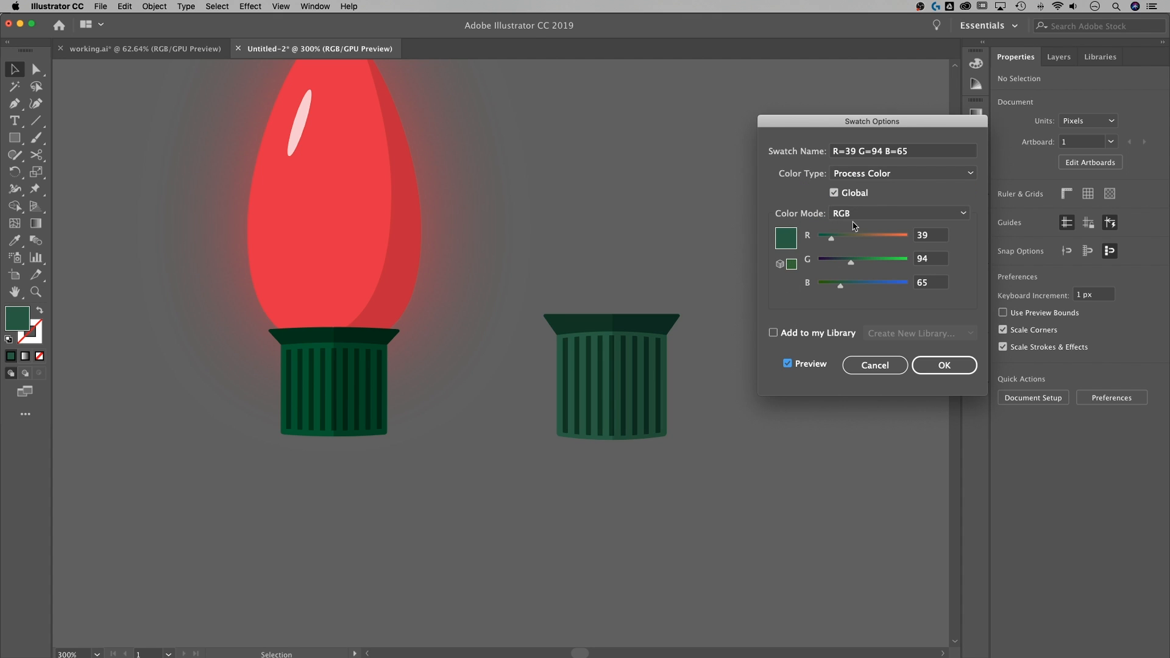
left_click_drag(851, 260, 833, 242)
mouse_move(840, 287)
left_mouse_down()
mouse_move(854, 268)
mouse_move(845, 286)
left_mouse_up()
left_click_drag(833, 242, 829, 243)
left_click_drag(844, 287, 840, 286)
left_click(945, 365)
left_click_drag(770, 436, 759, 435)
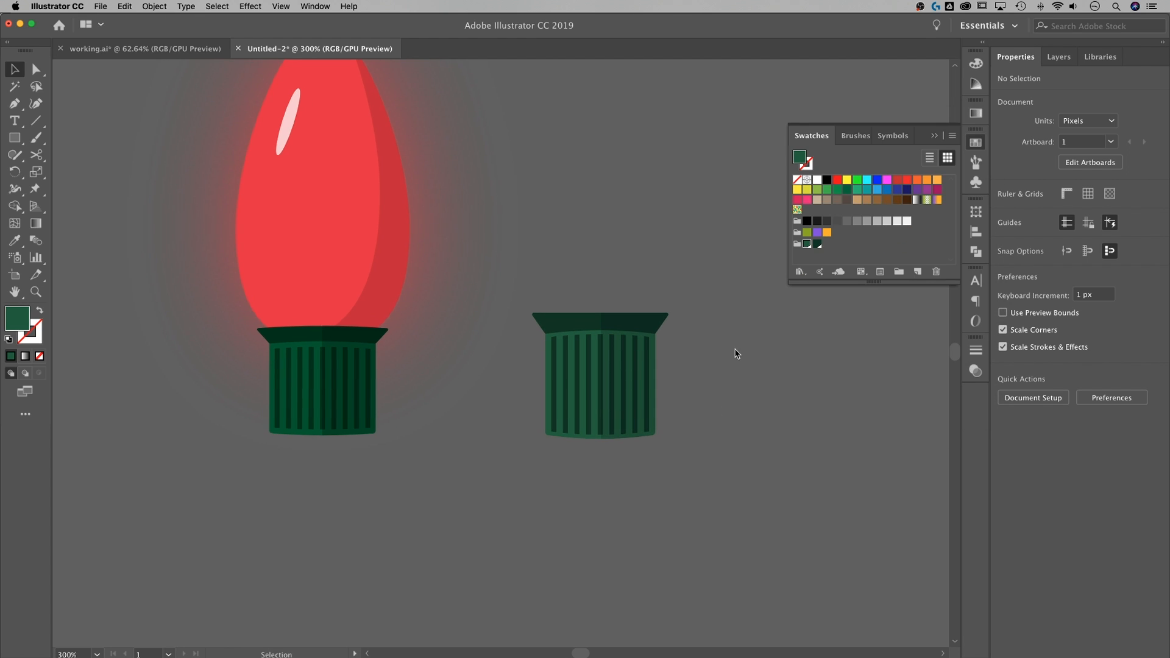
left_click(934, 136)
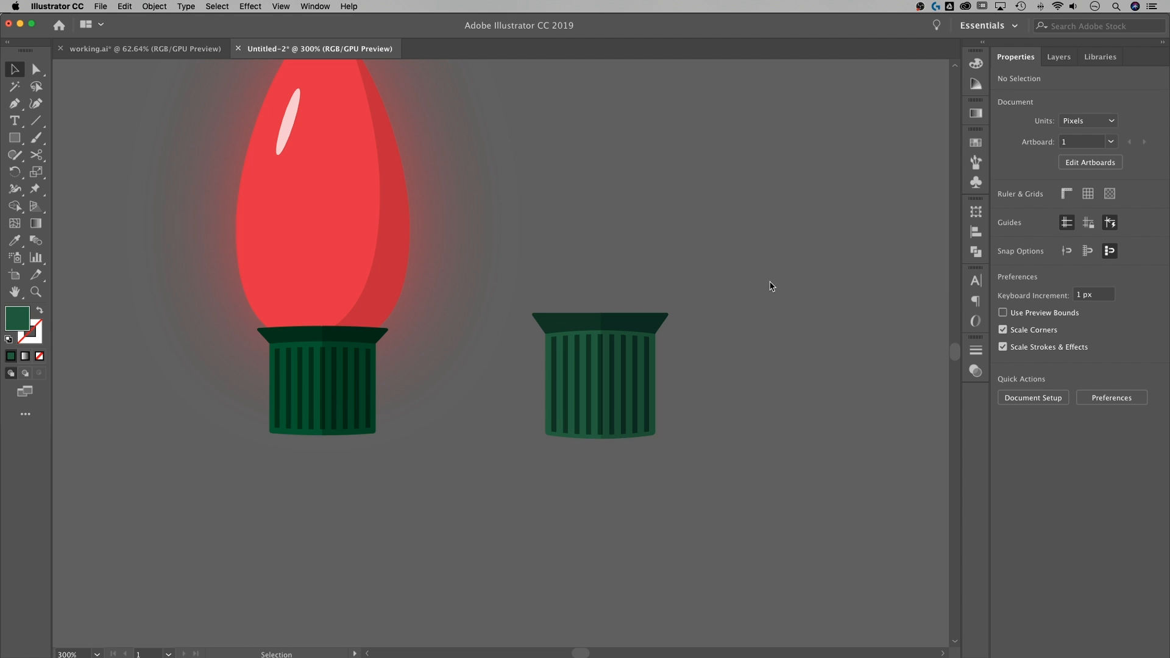
left_click_drag(770, 284, 770, 264)
left_click_drag(583, 476, 584, 474)
left_click_drag(604, 356, 652, 355)
left_click(722, 264)
left_click_drag(747, 221, 689, 284)
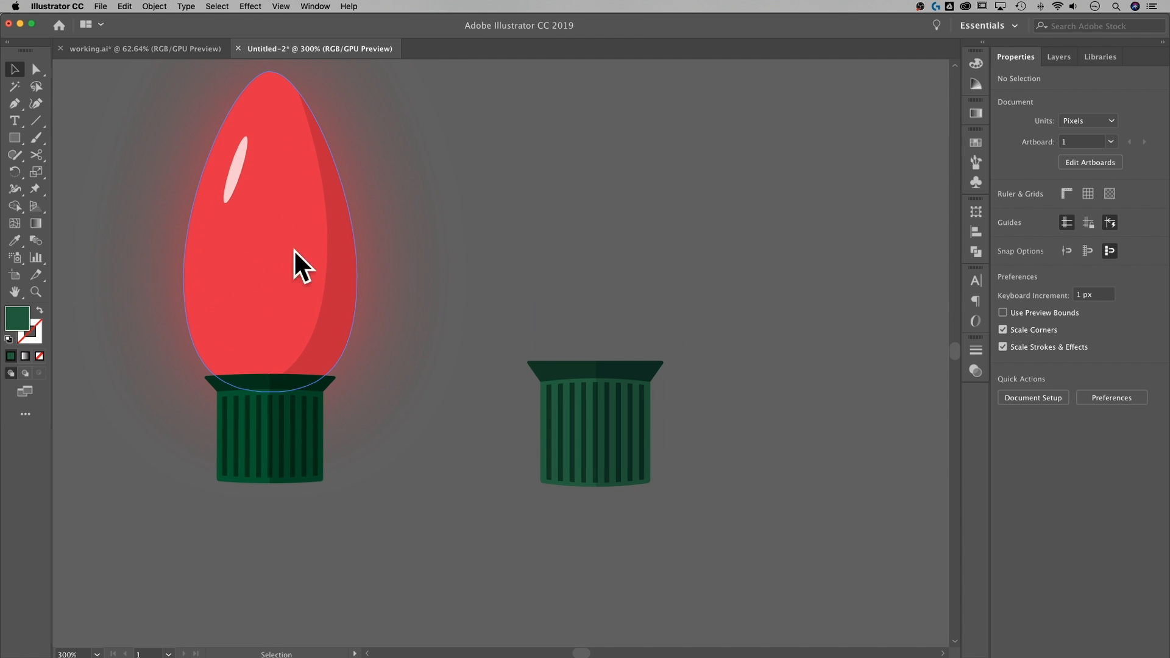
left_click_drag(778, 260, 692, 264)
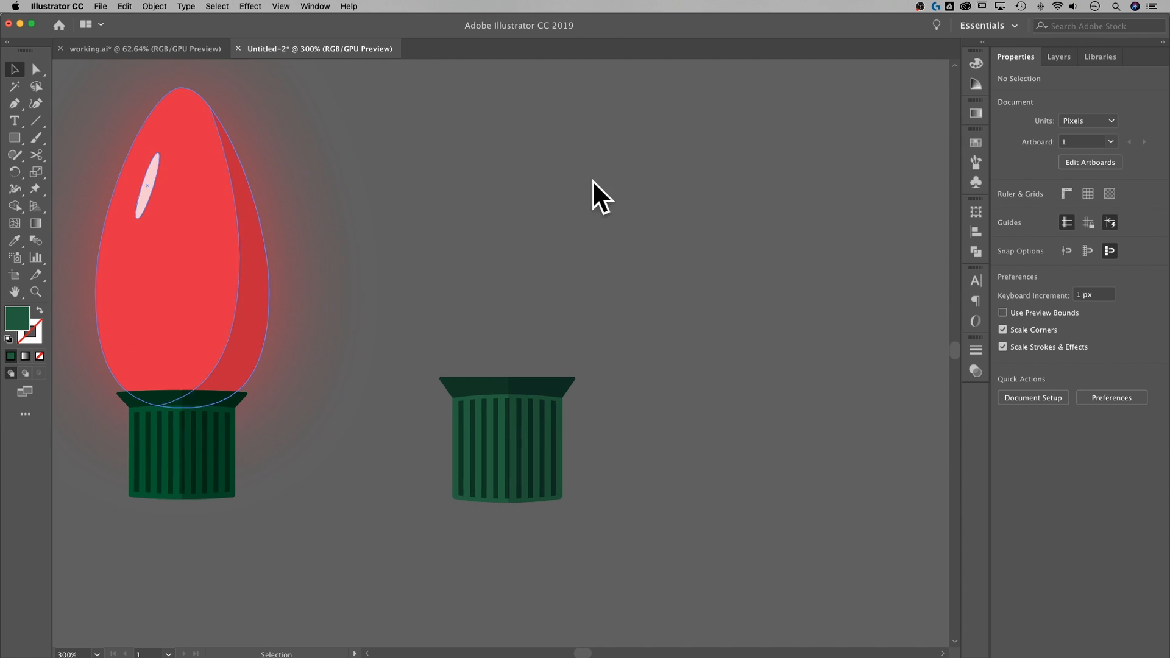
Step: Draw an upright ellipse about 80 px wide and 162 px tall in the empty area beyond the right socket
key("super+minus")
left_click_drag(637, 243, 622, 242)
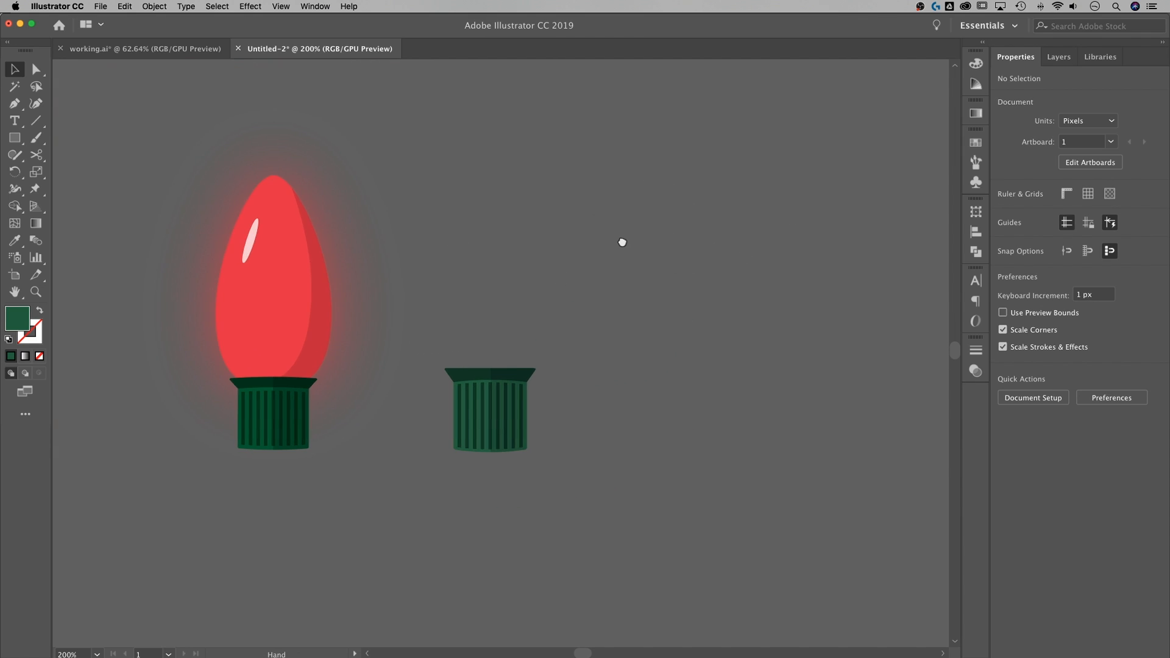
left_click(15, 140)
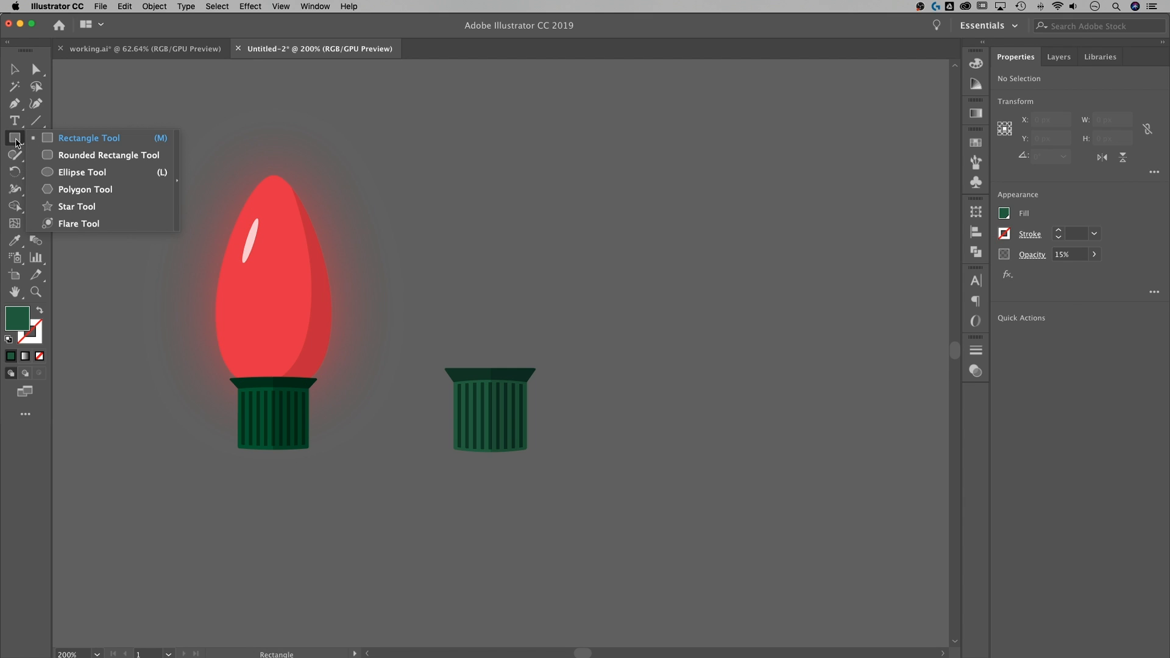
left_click(87, 176)
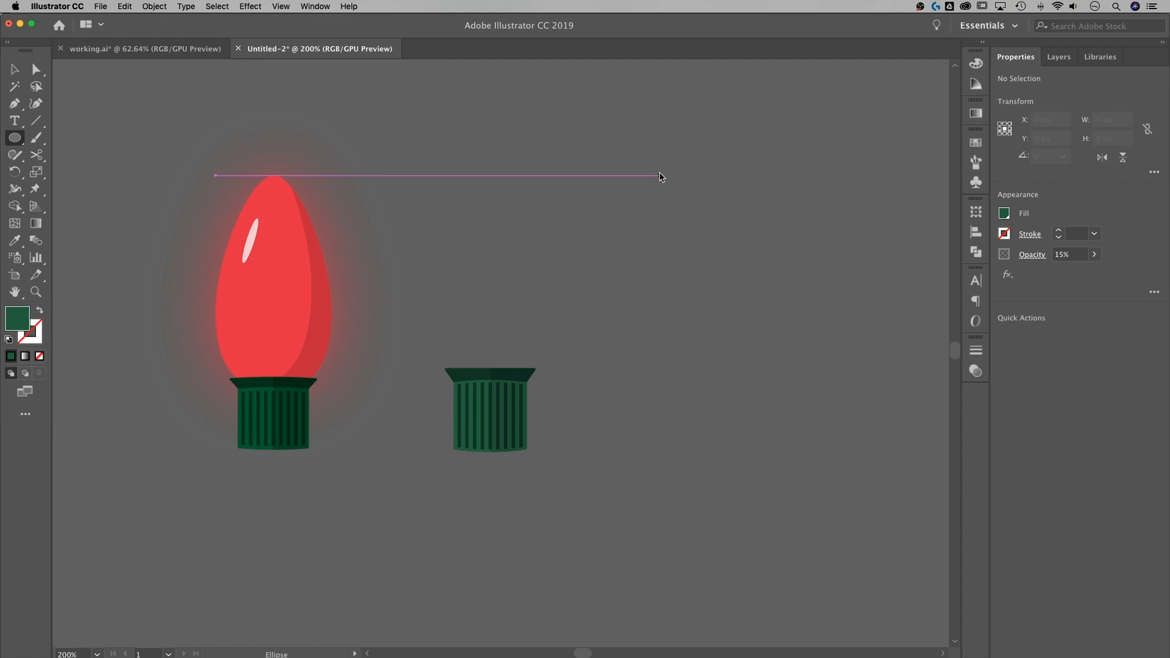
left_click_drag(665, 179, 775, 399)
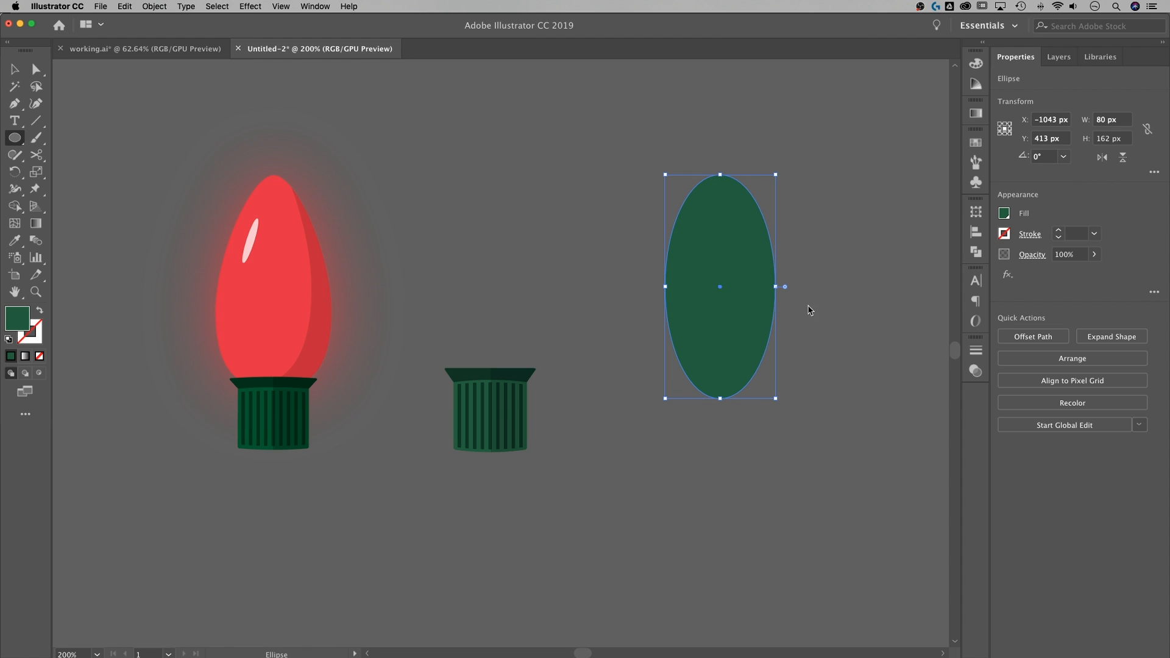
left_click(734, 239)
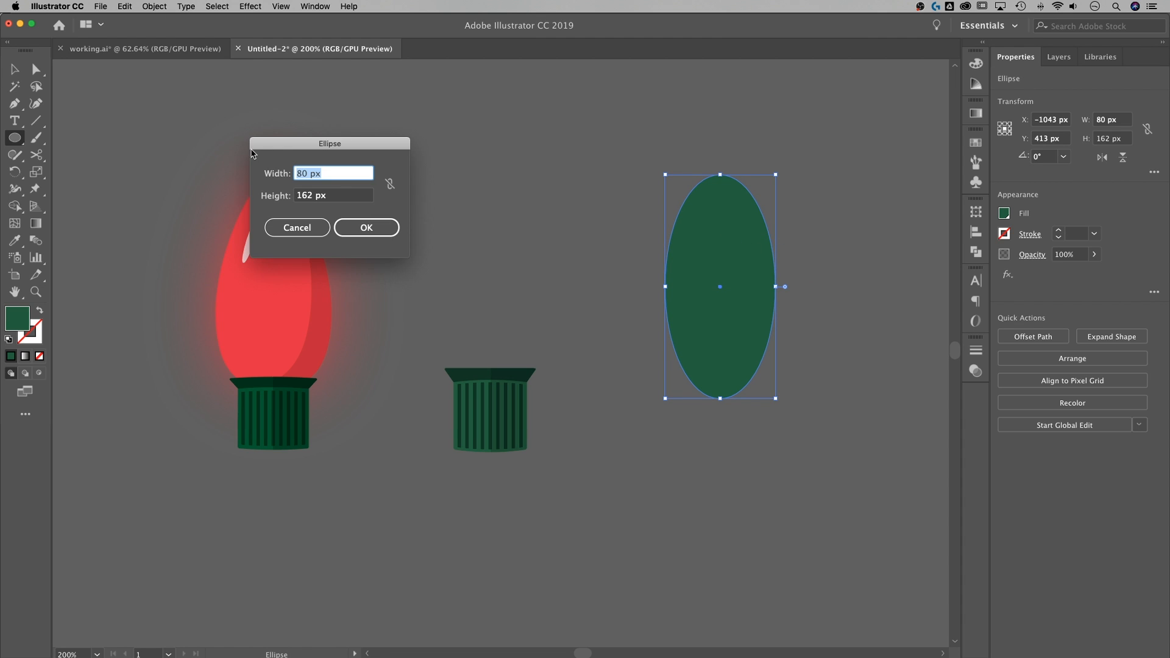
left_click(296, 227)
key("v")
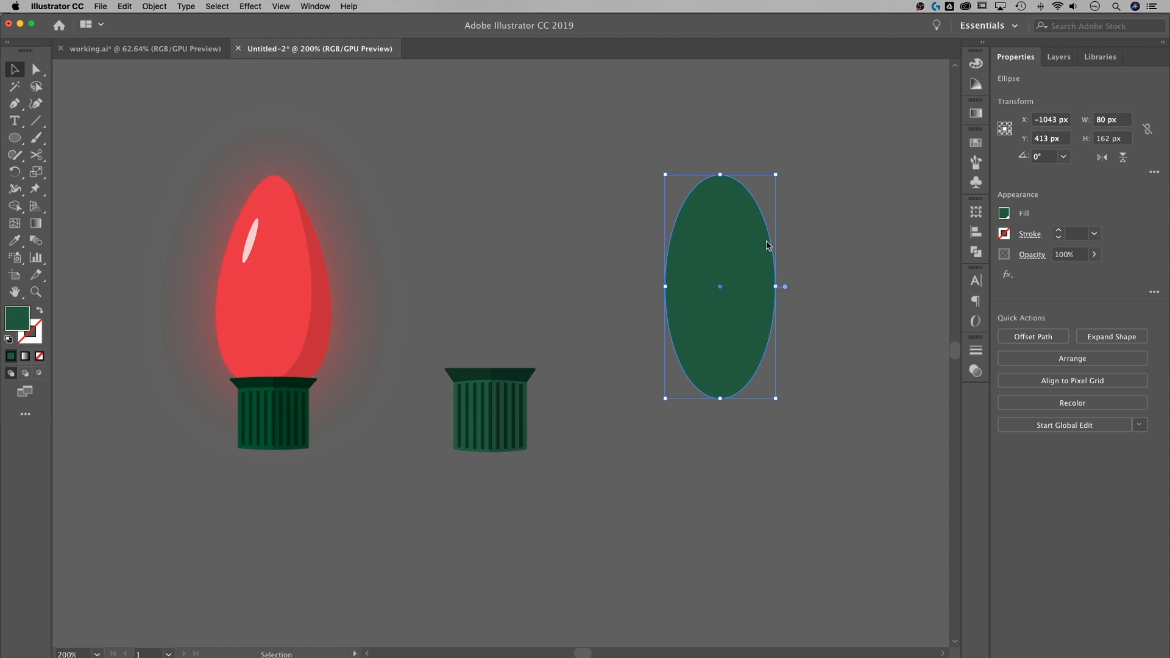
Step: Change the ellipse's fill to the red D63232
left_click(1004, 215)
left_click(1004, 215)
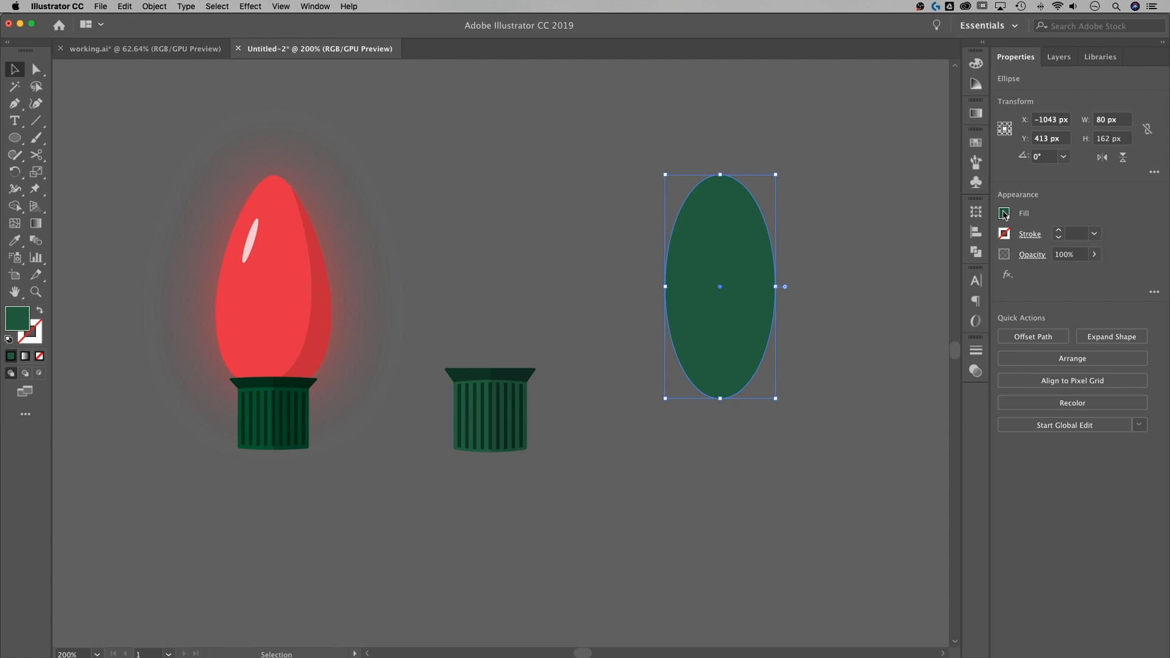
left_click(976, 65)
double_click(794, 91)
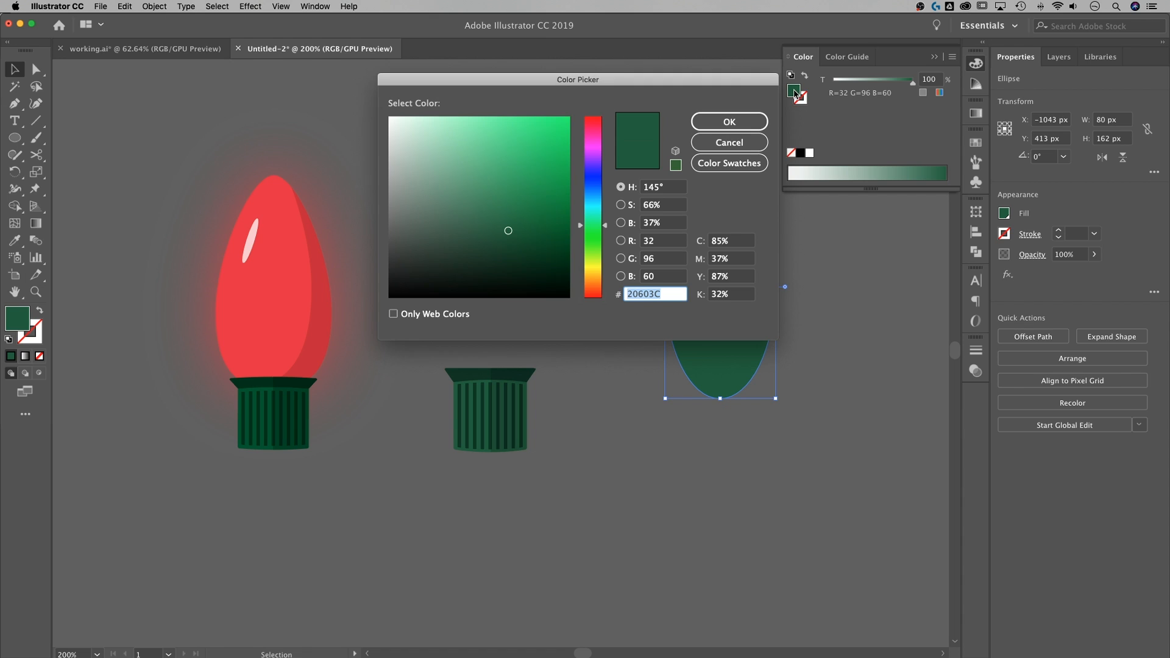
left_click_drag(595, 205, 595, 125)
left_click(509, 189)
left_click_drag(511, 161, 543, 153)
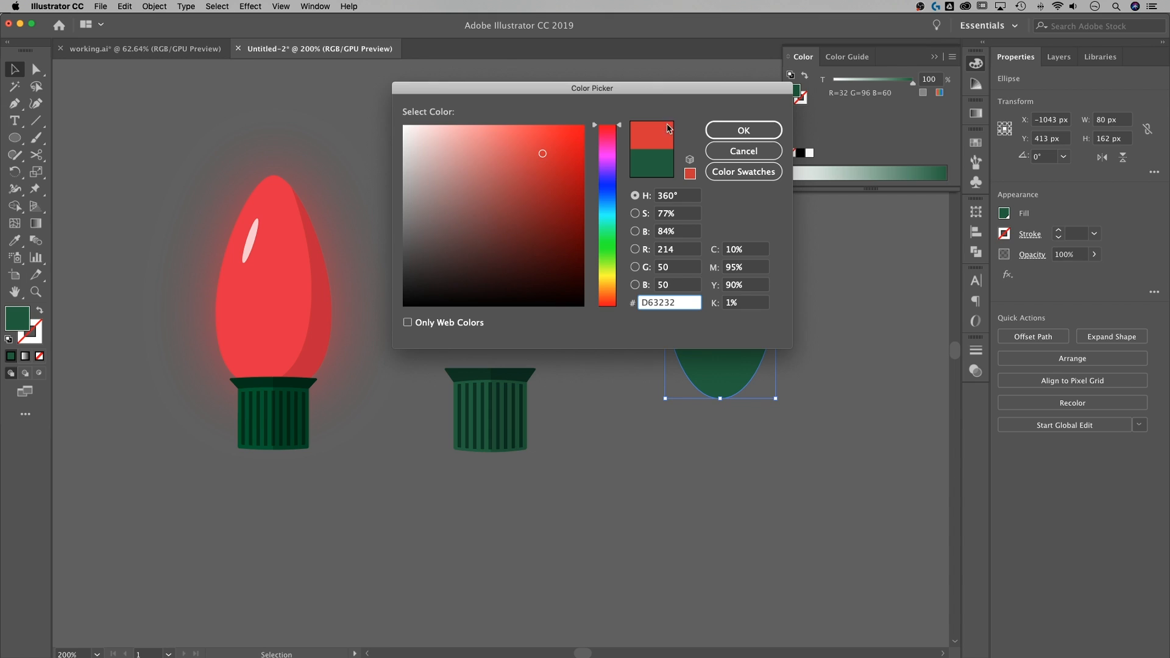
left_click(740, 129)
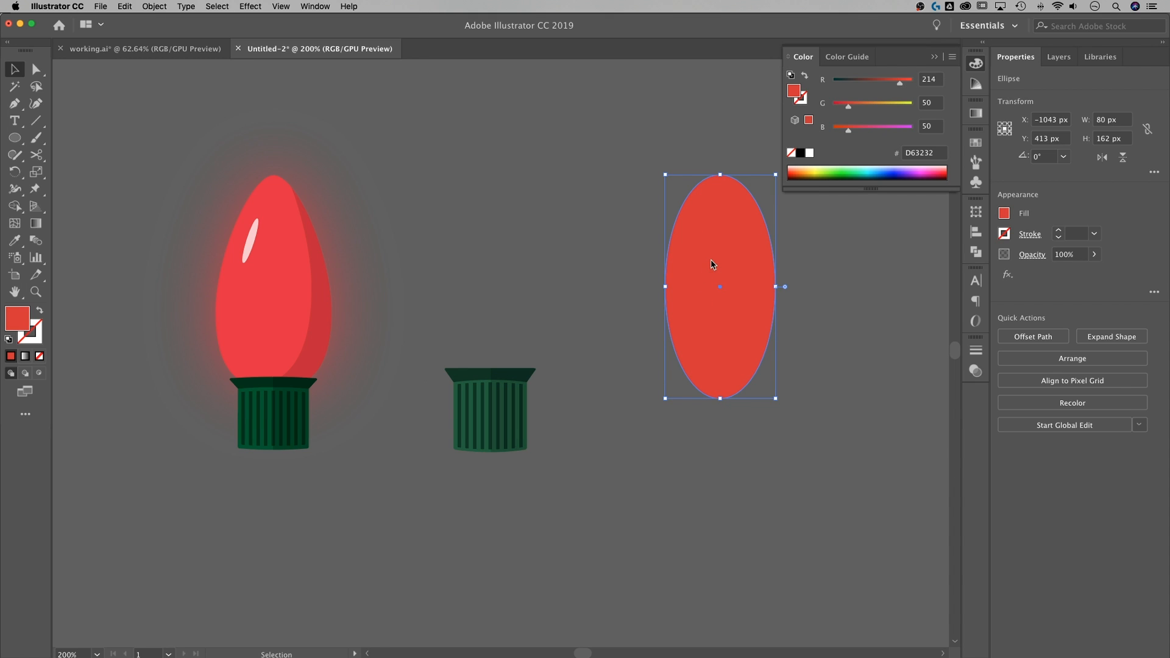
Step: Save the ellipse's red R=214 G=50 B=50 as a global swatch and place it in the group with the two greens
left_click(977, 143)
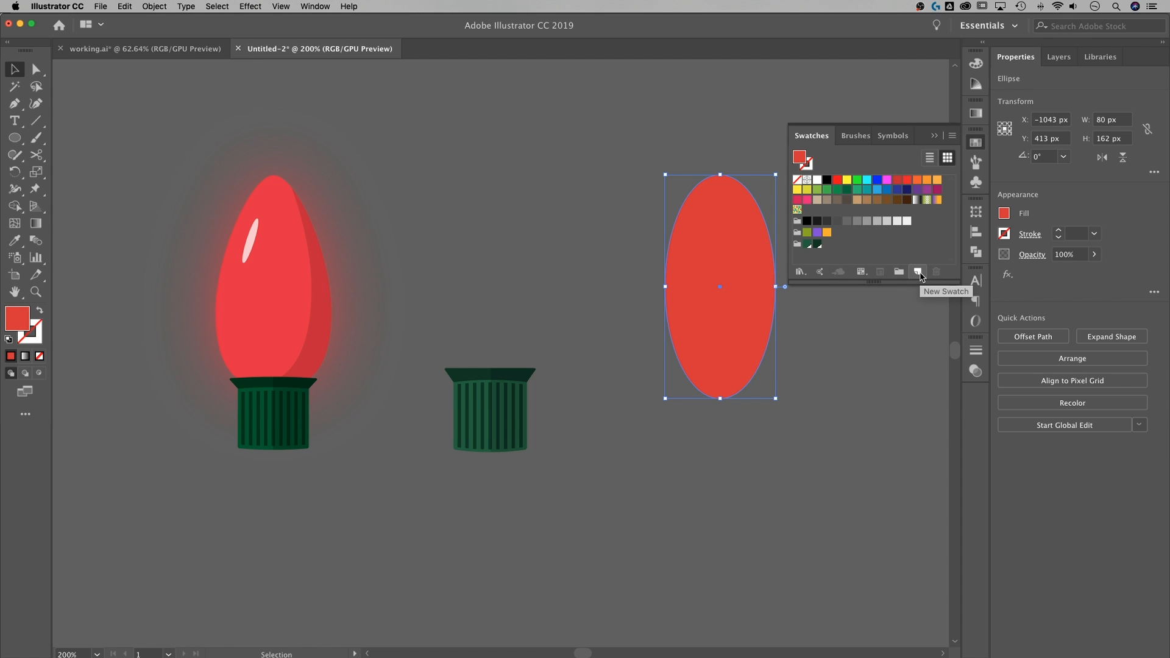
left_click(918, 272)
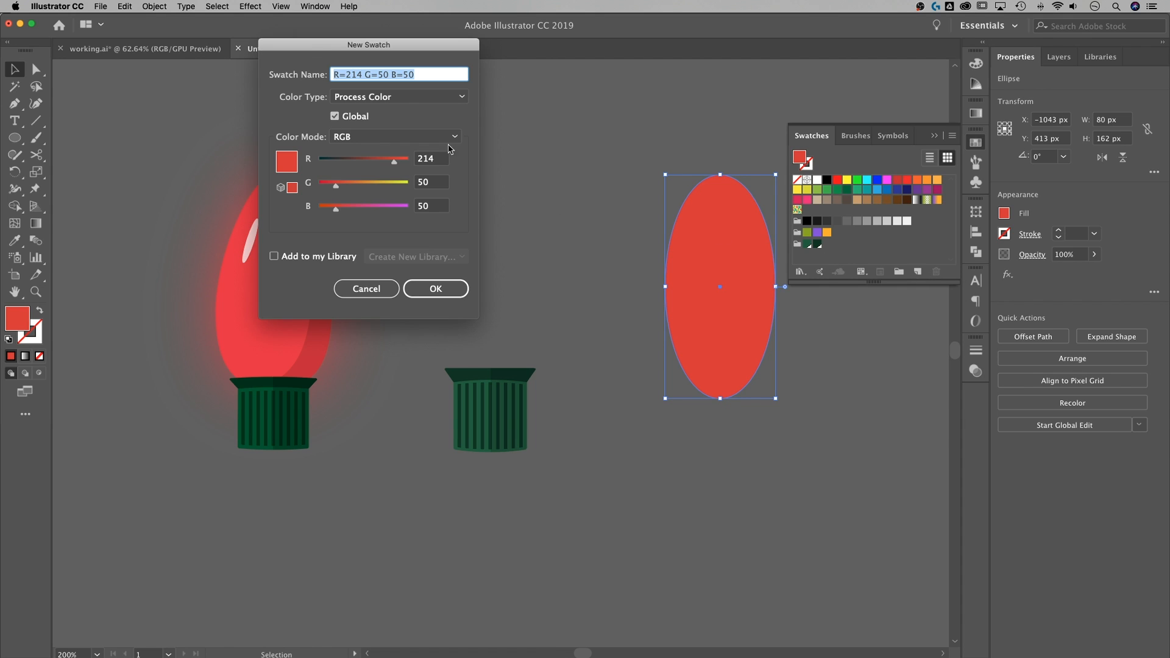
left_click_drag(432, 49, 434, 78)
left_click(434, 317)
left_click_drag(809, 211, 827, 244)
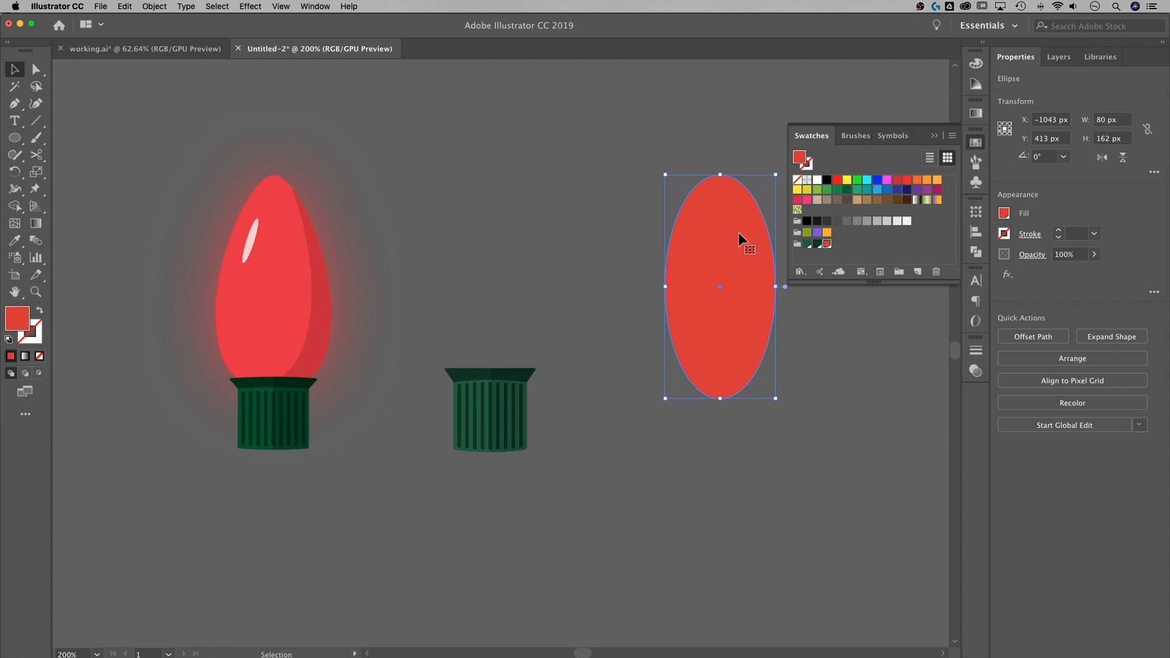
left_click(934, 136)
left_click(796, 240)
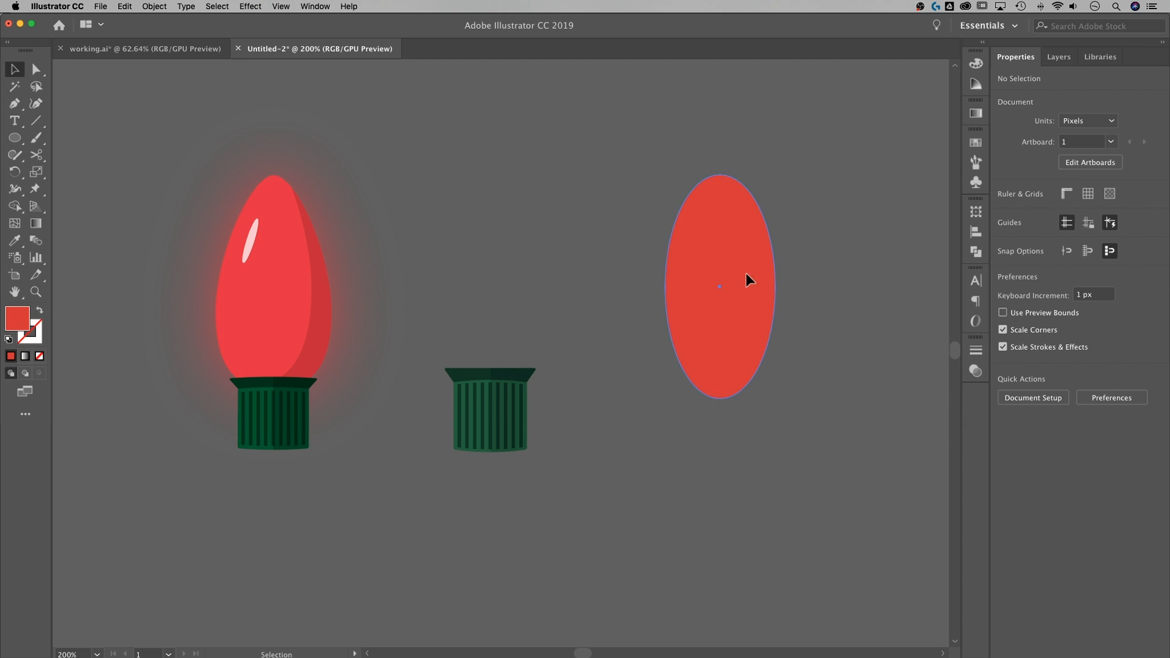
Step: Shift the red ellipse horizontally about 11 px closer to the socket
left_click_drag(746, 274, 738, 274)
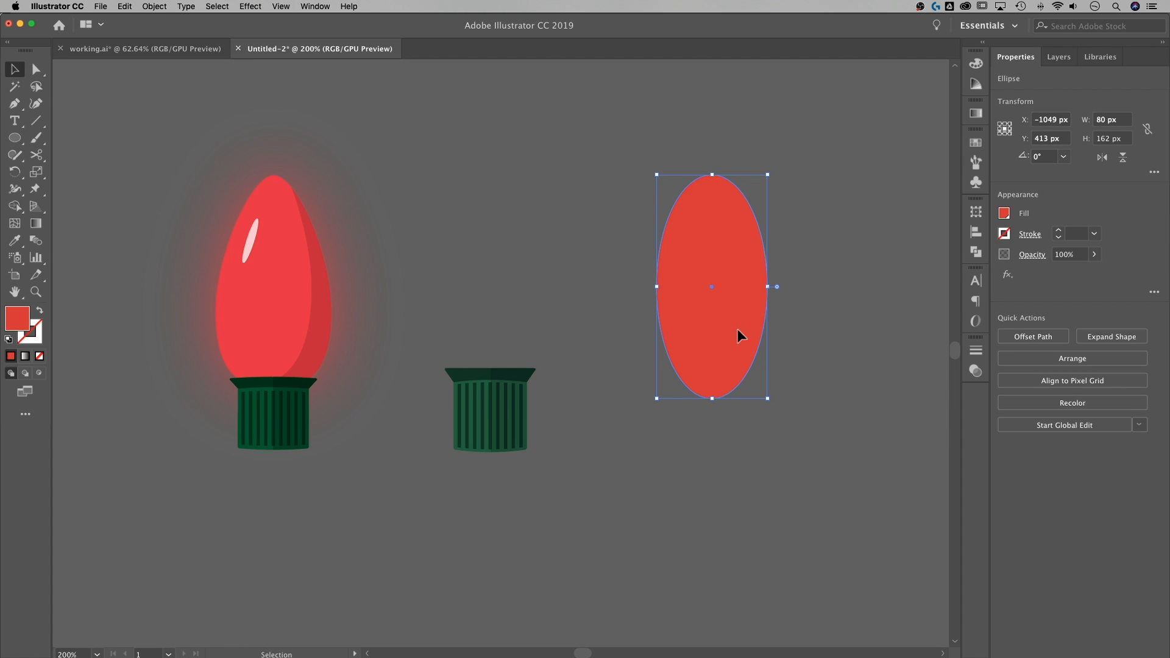
left_click_drag(738, 330, 731, 330)
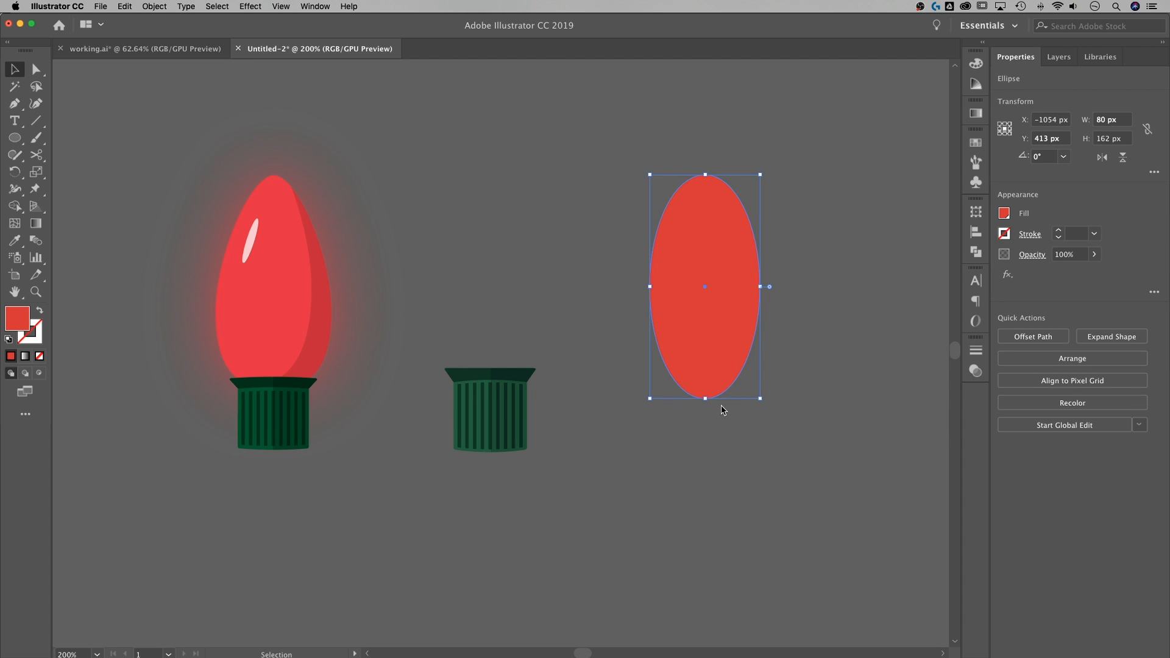
left_click(816, 179)
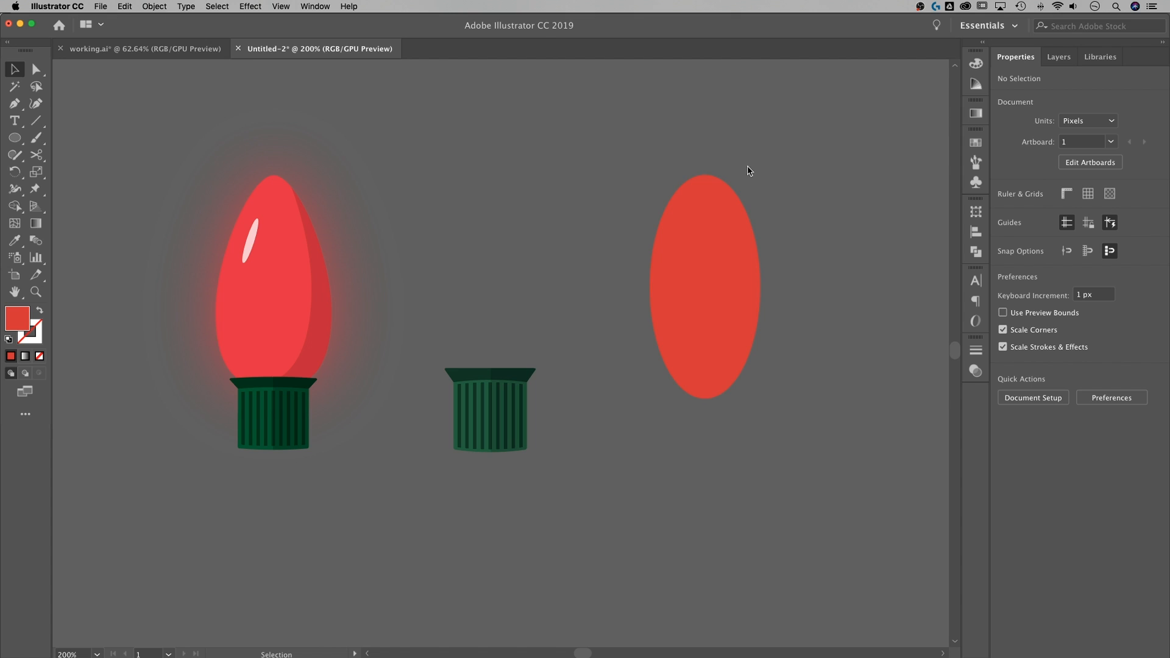
Step: Shorten both handles of the ellipse's top anchor point symmetrically to give the shape a narrower tip
left_click(695, 229)
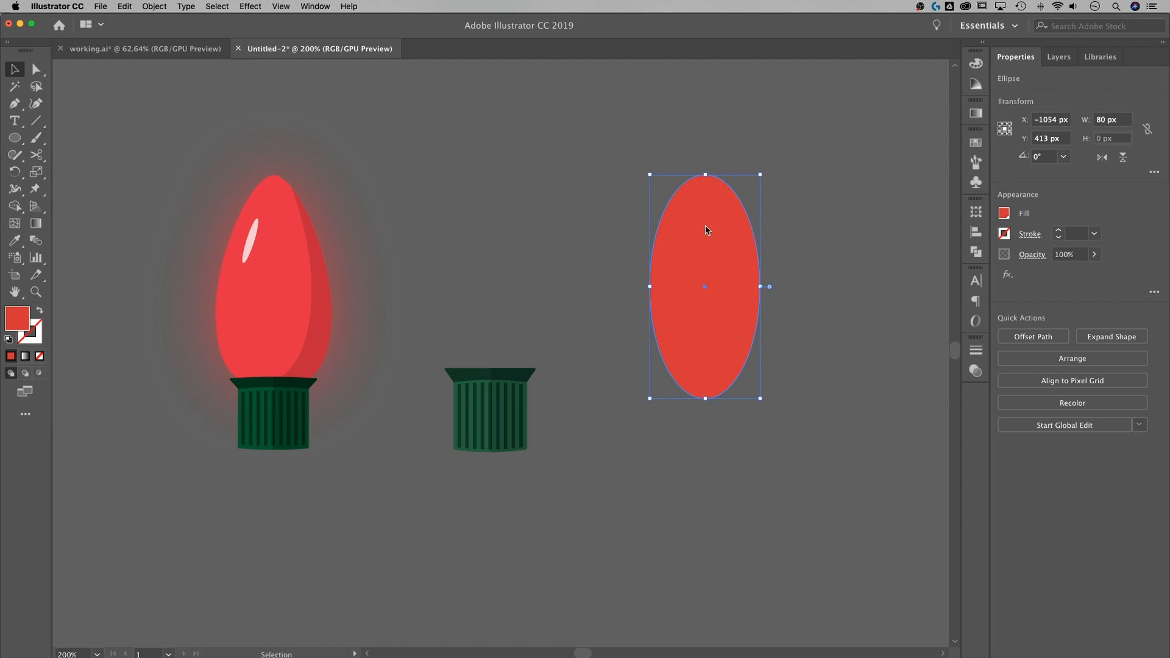
key("p")
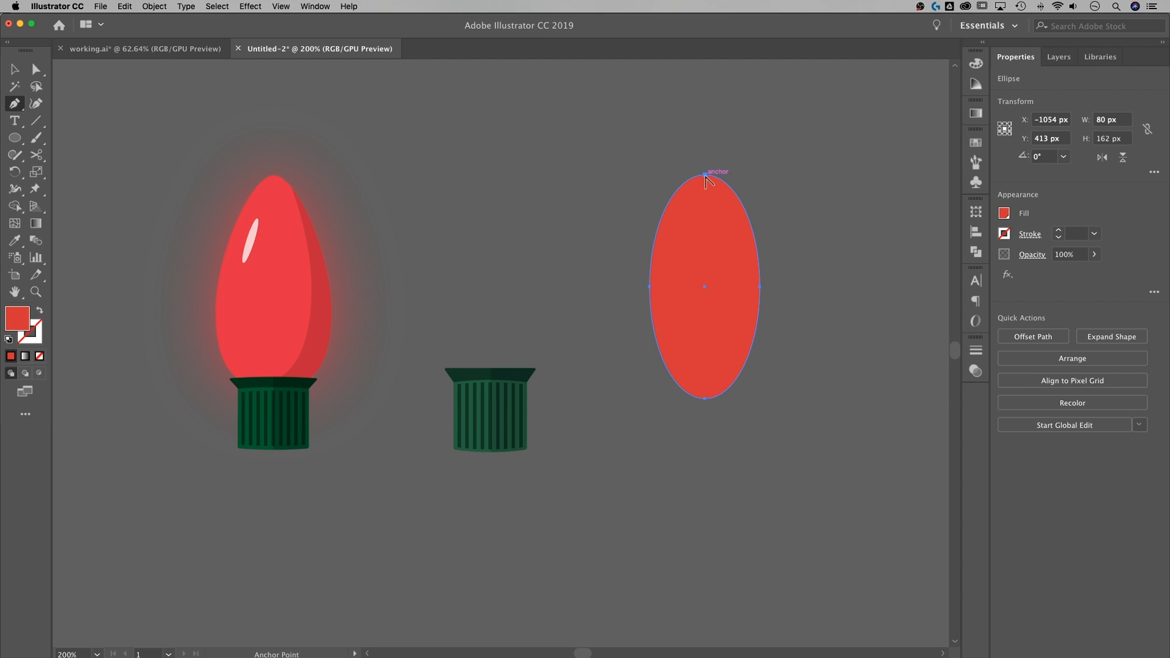
mouse_move(705, 176)
left_mouse_down()
mouse_move(823, 177)
mouse_move(702, 176)
mouse_move(751, 130)
mouse_move(692, 110)
mouse_move(762, 134)
mouse_move(776, 163)
mouse_move(766, 224)
mouse_move(781, 177)
mouse_move(722, 180)
left_mouse_up()
left_click_drag(722, 181, 722, 180)
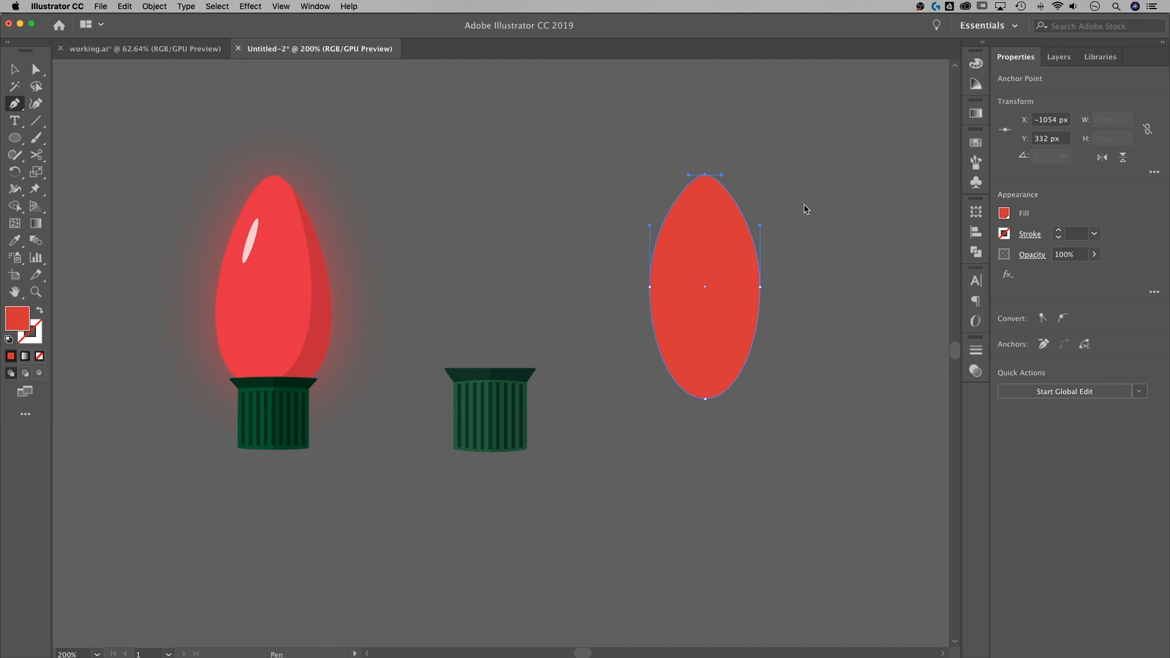
key("a")
left_click(783, 294)
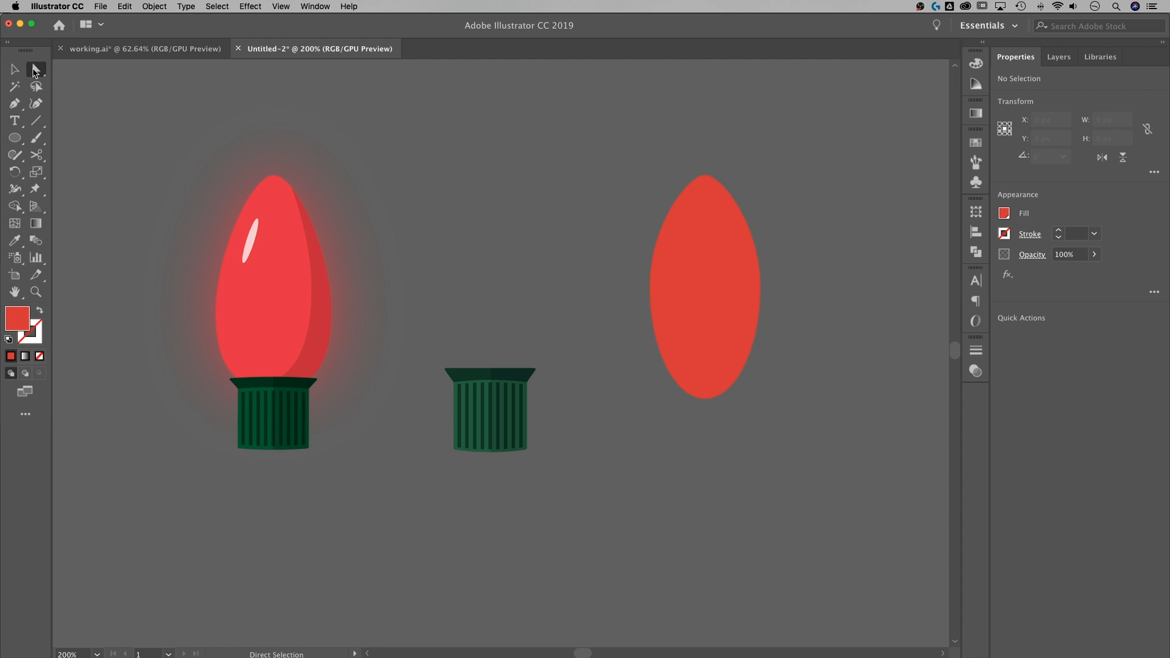
Step: Move the ellipse's two side anchor points down about 20 px so the widest part sits lower
left_click_drag(819, 313, 609, 245)
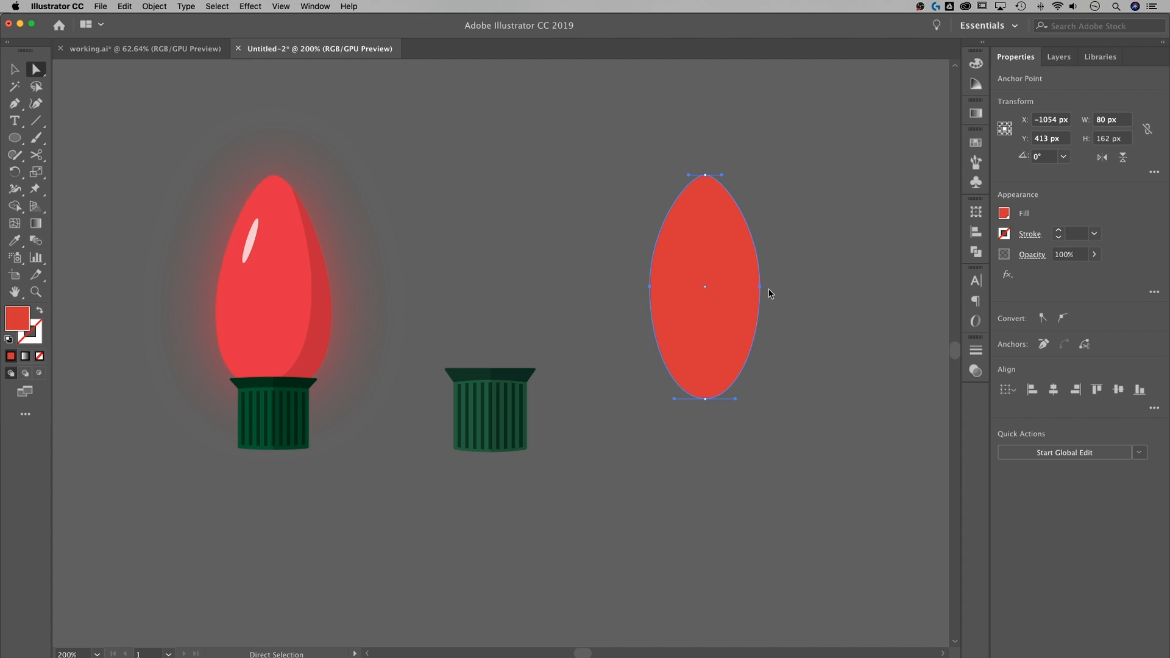
key("Down")
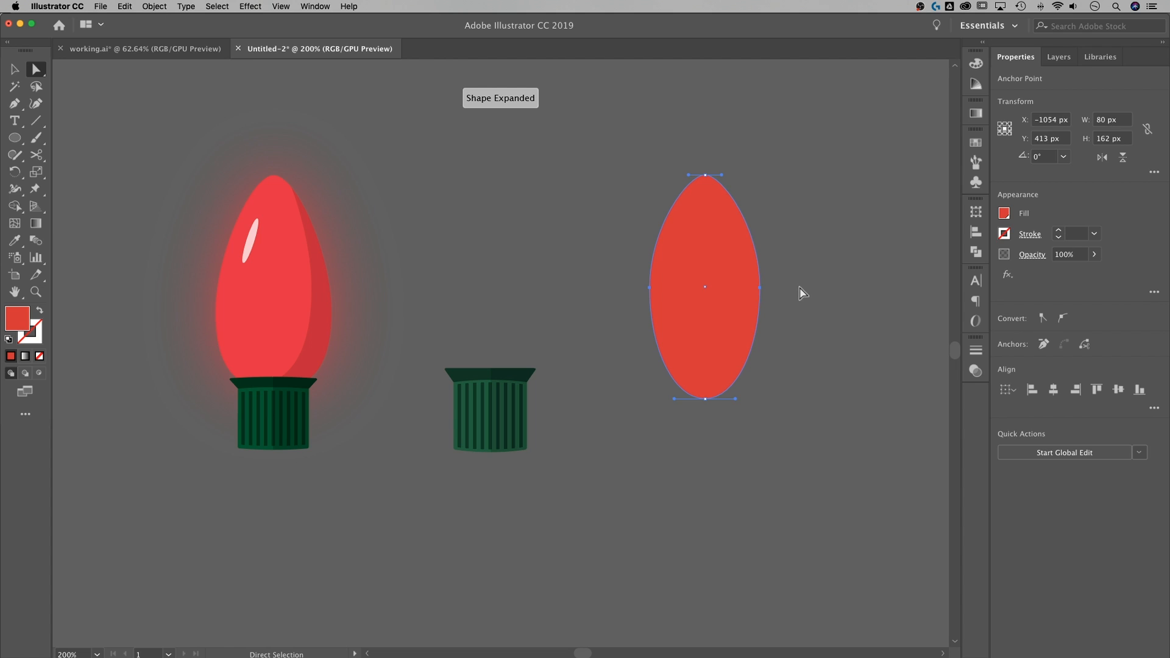
key("Down")
key("Down")
key("Down")
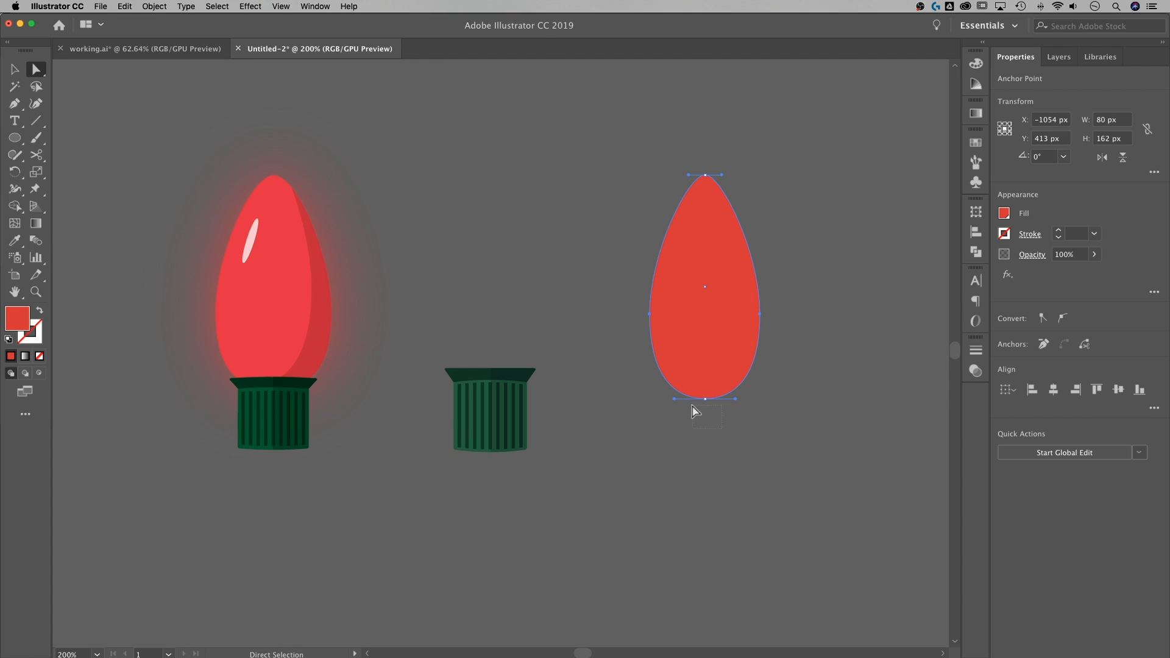
Step: Nudge the bulb shape's bottom anchor point up 8 px to Y 486 px to flatten its base
left_click(674, 390)
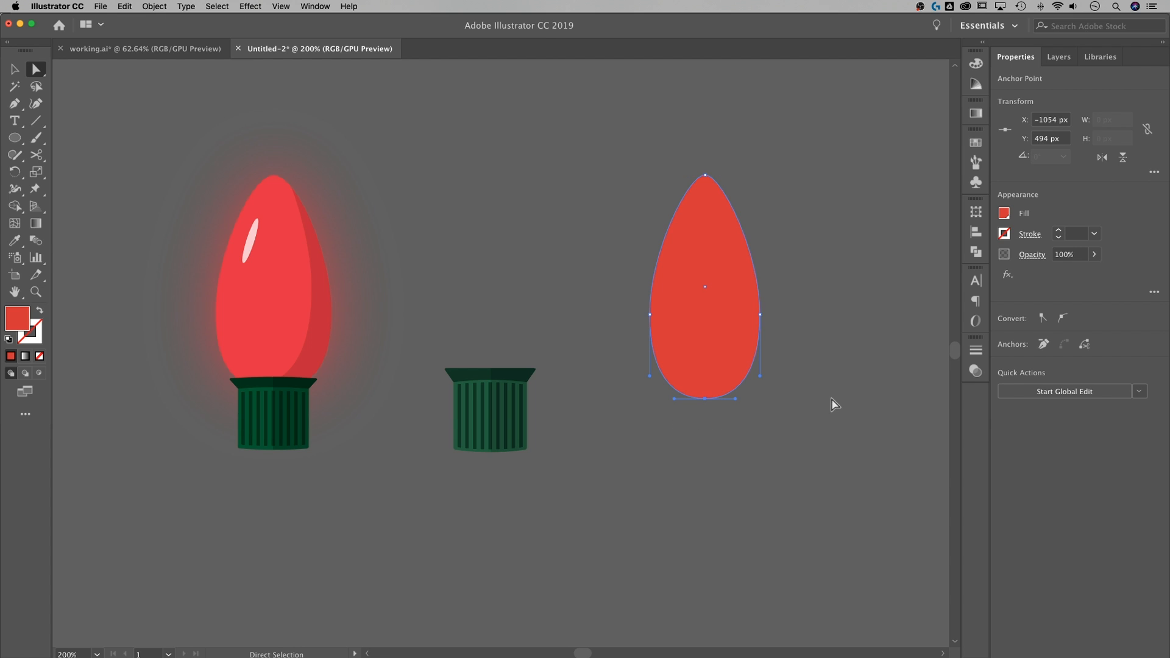
key("Up")
key("Up")
key("Up")
key("Up")
key("Up")
key("Up")
key("Up")
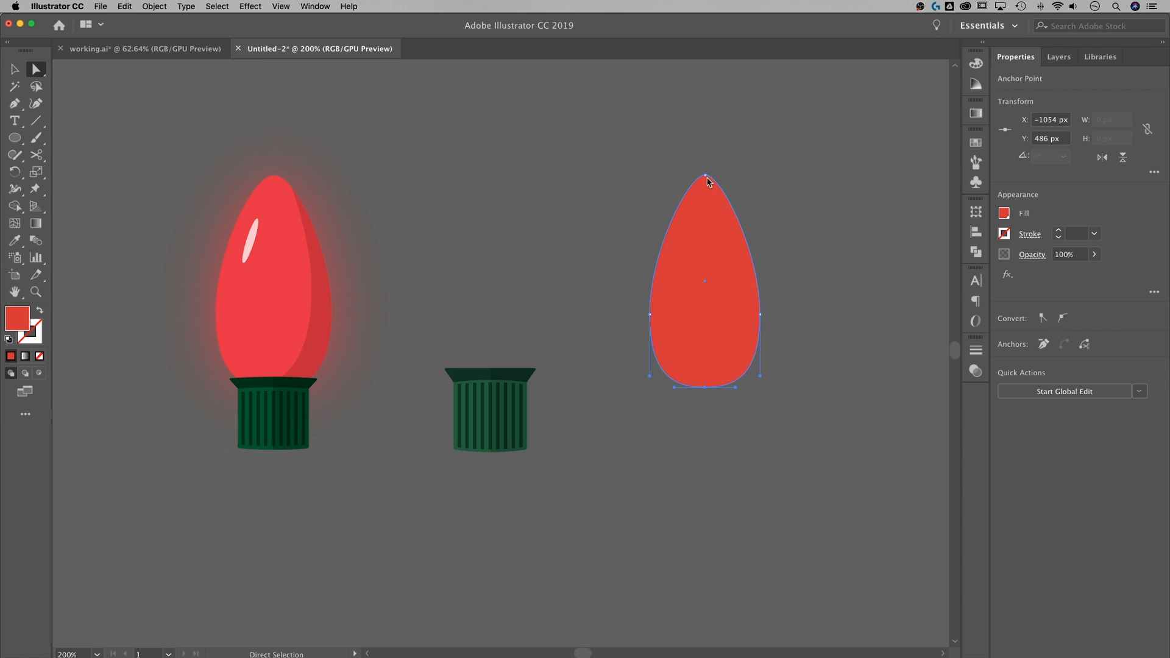
key("v")
left_click(821, 278)
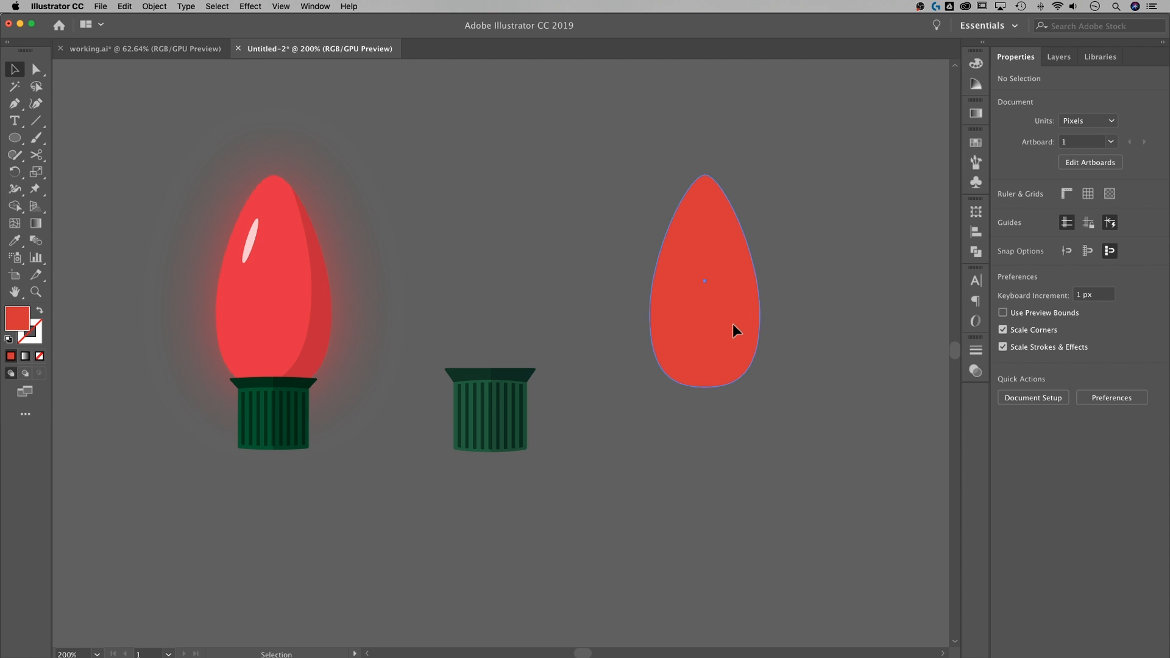
Step: Move the red bulb shape onto the striped green socket and send it to the back of the stacking order
left_click_drag(726, 324, 520, 312)
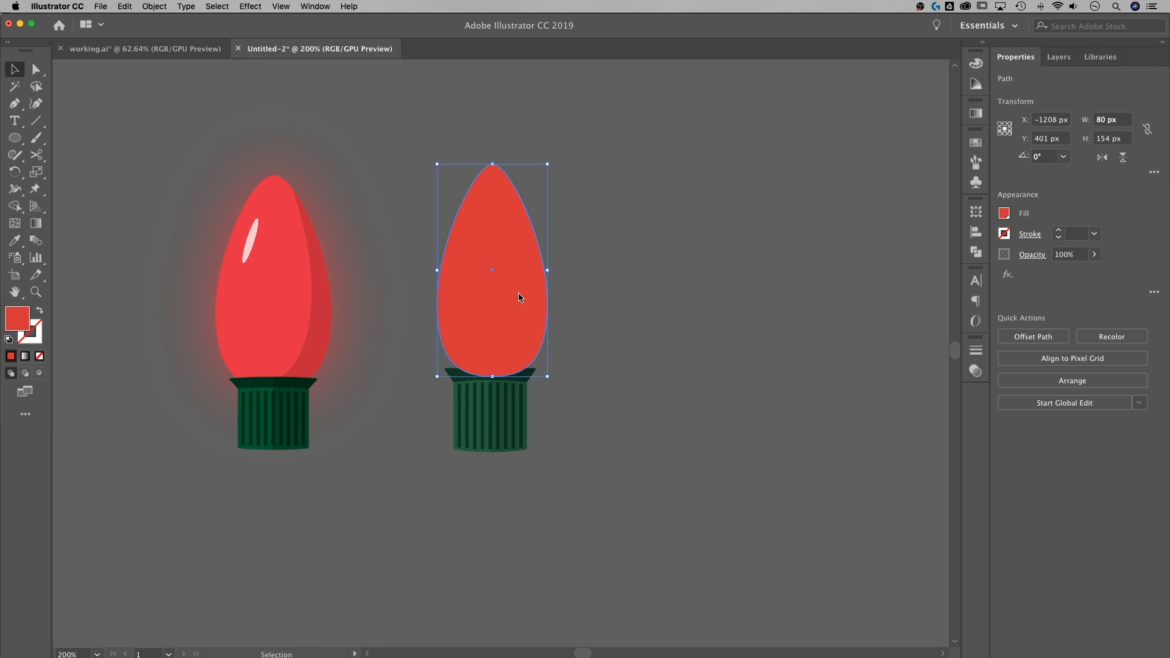
right_click(519, 297)
mouse_move(560, 472)
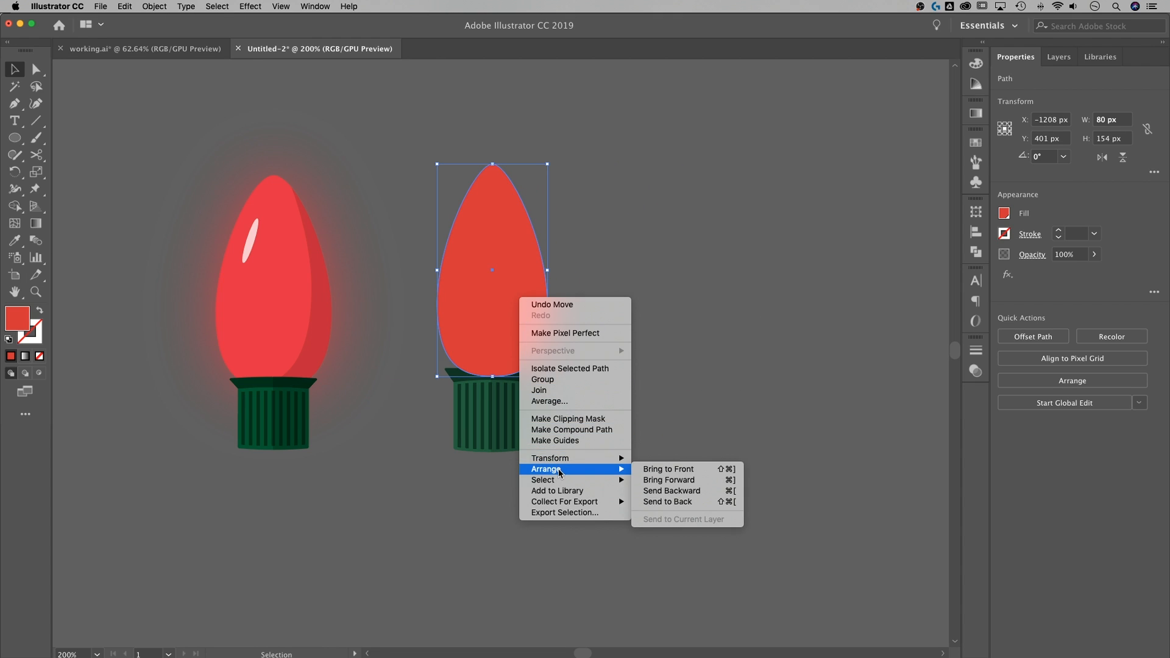
left_click(668, 502)
left_click(651, 365)
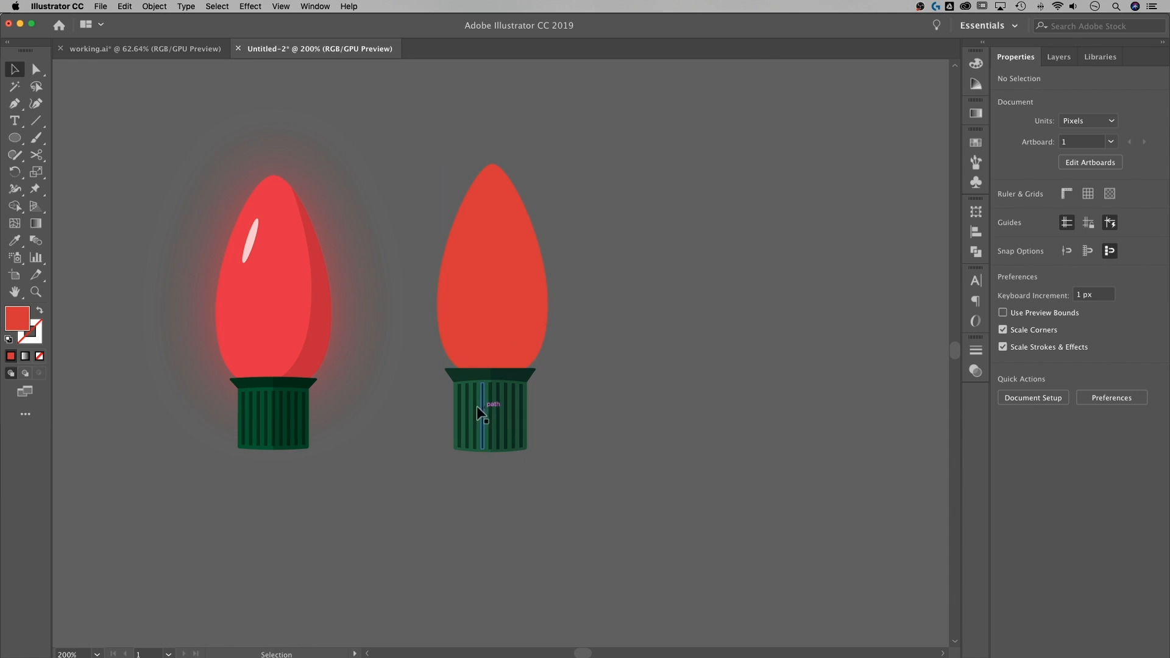
Step: Lower the bulb about 4 px to Y 405 px and centre it at X -1209 px so its base sits inside the socket
left_click_drag(520, 305, 519, 312)
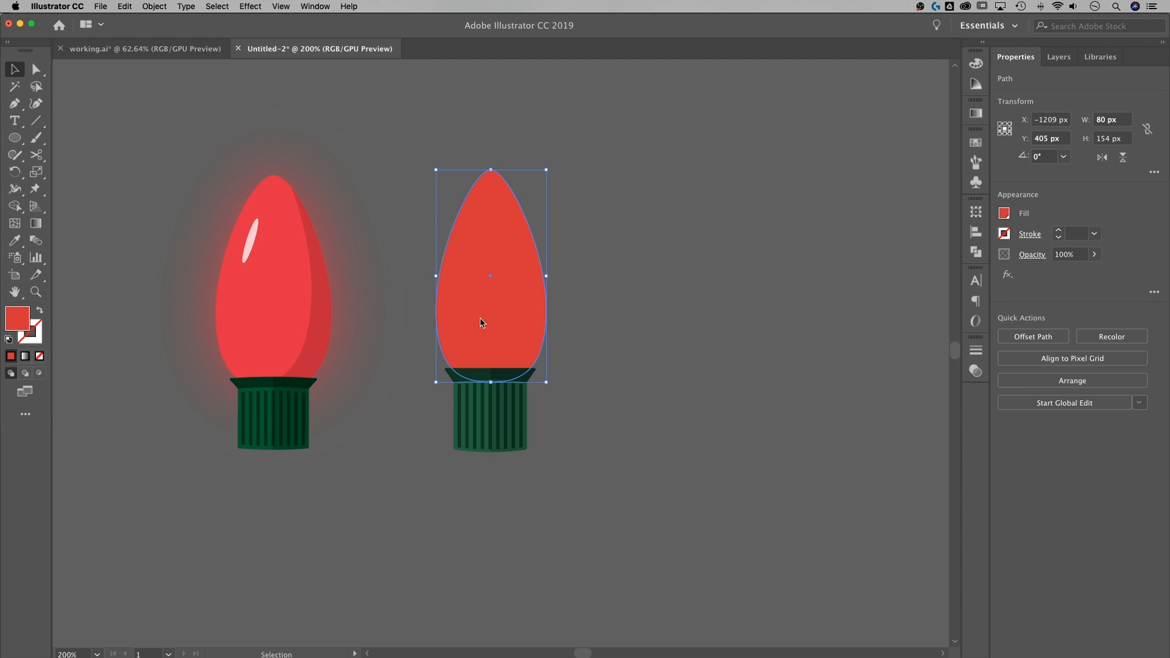
left_click_drag(513, 312, 512, 313)
left_click(666, 341)
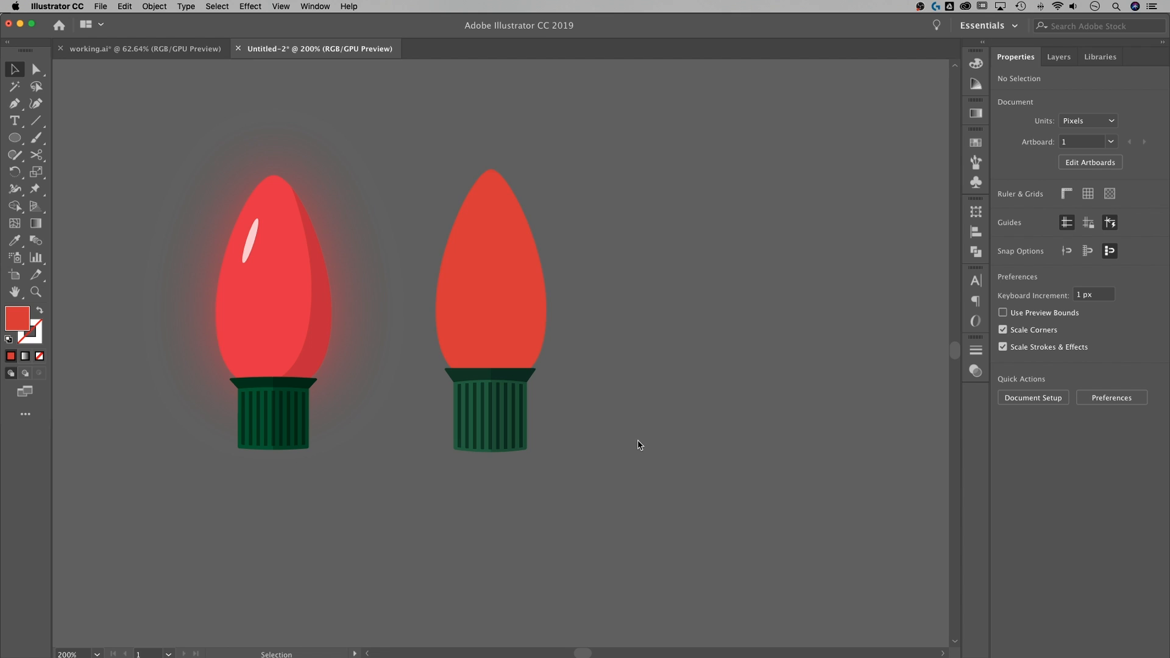
Step: Duplicate the bulb about 163 px to its right, and overlap that copy with a second duplicate offset about 14 px to the left
left_click(530, 335)
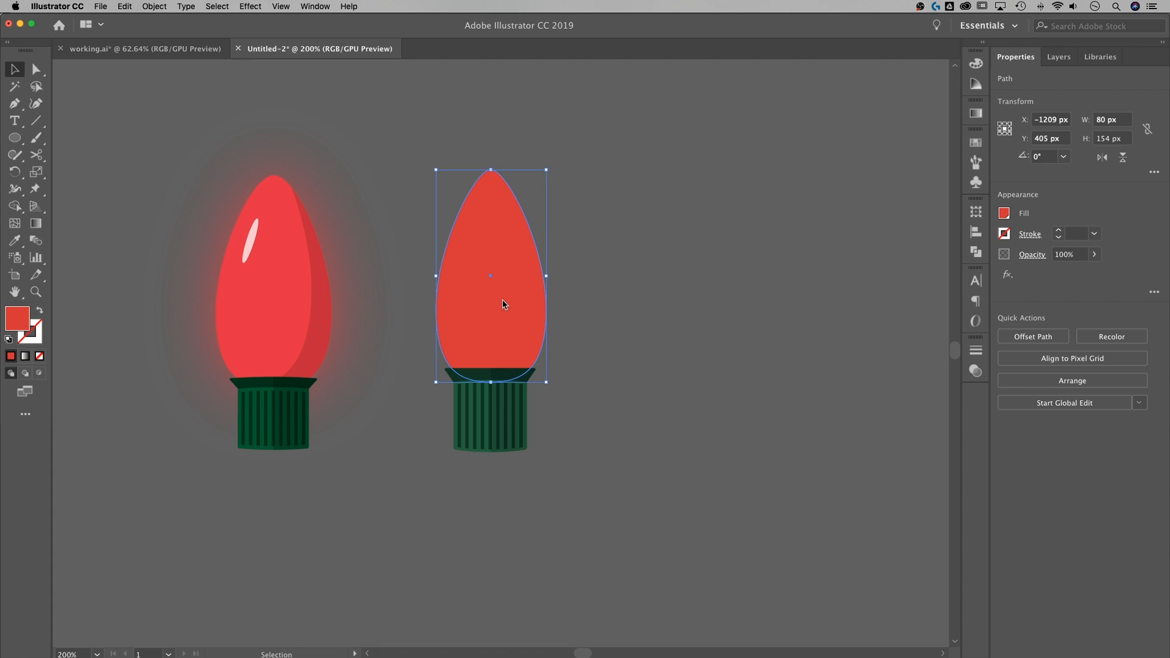
left_click_drag(493, 306, 718, 309)
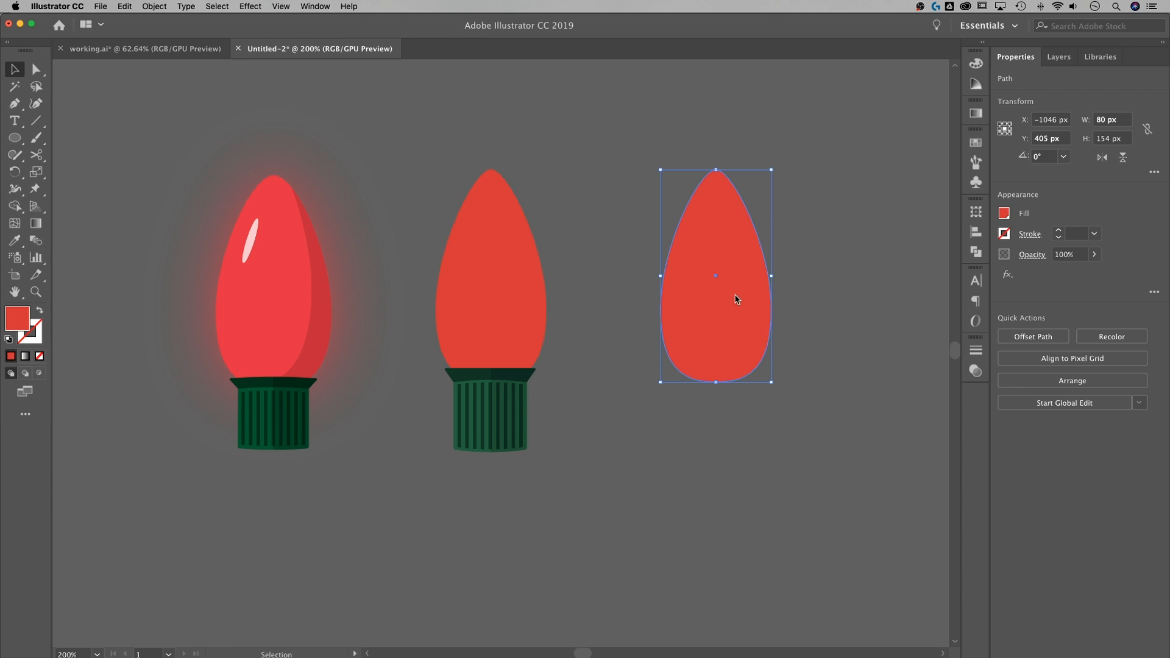
left_click_drag(744, 308, 727, 307)
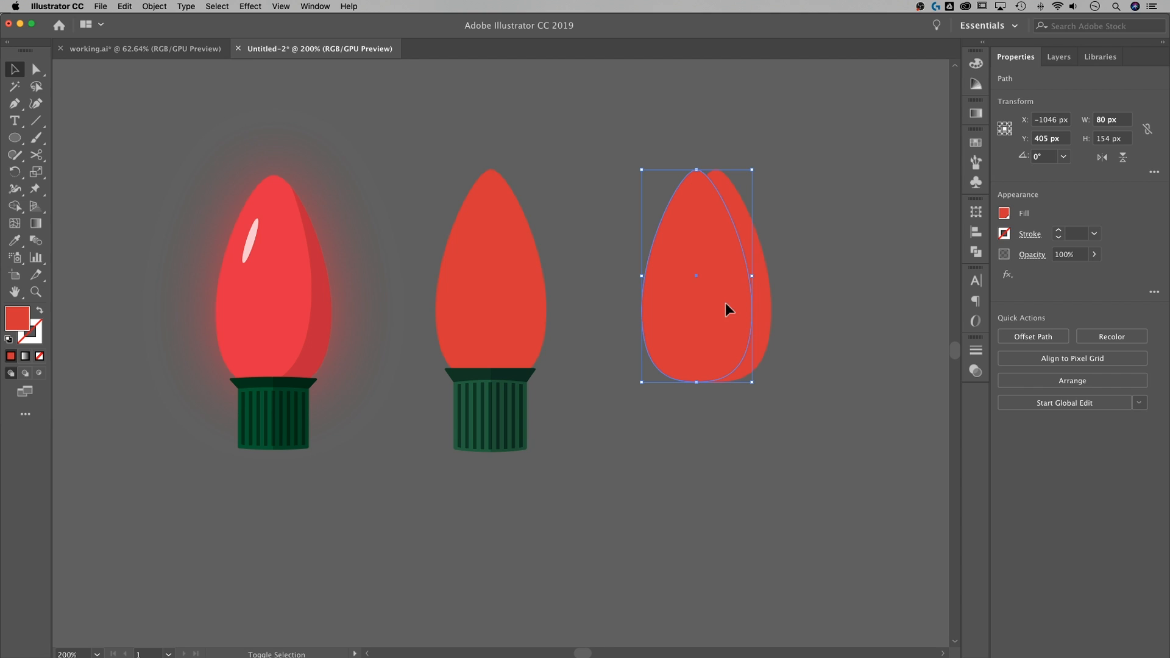
left_click(746, 250, "shift")
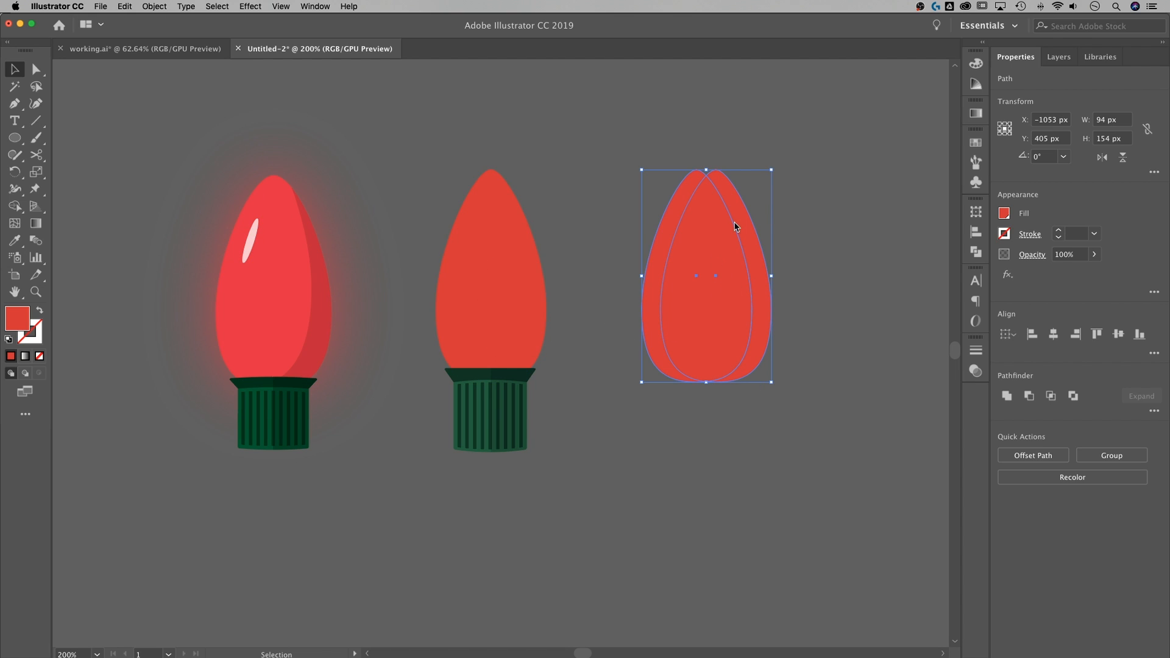
left_click(795, 203)
Step: Scale the front bulb copy proportionally to about 97 by 187 px and shift it left, leaving a crescent of the rear copy exposed
left_click(711, 209)
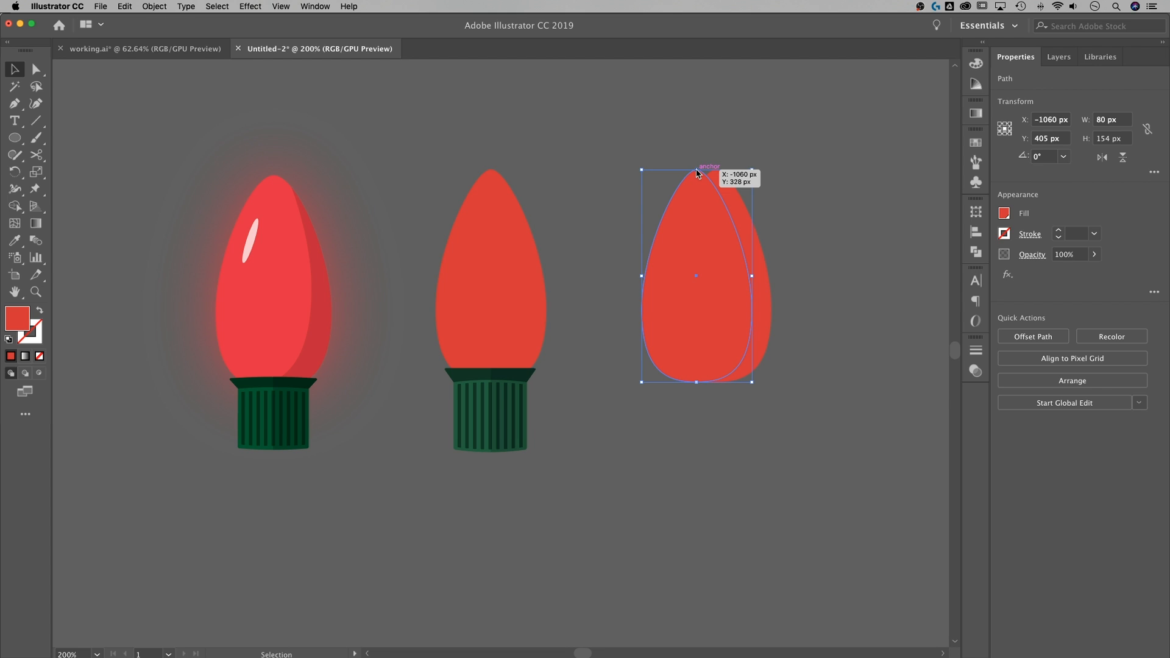
left_click_drag(700, 174, 696, 125)
left_click_drag(722, 279, 715, 277)
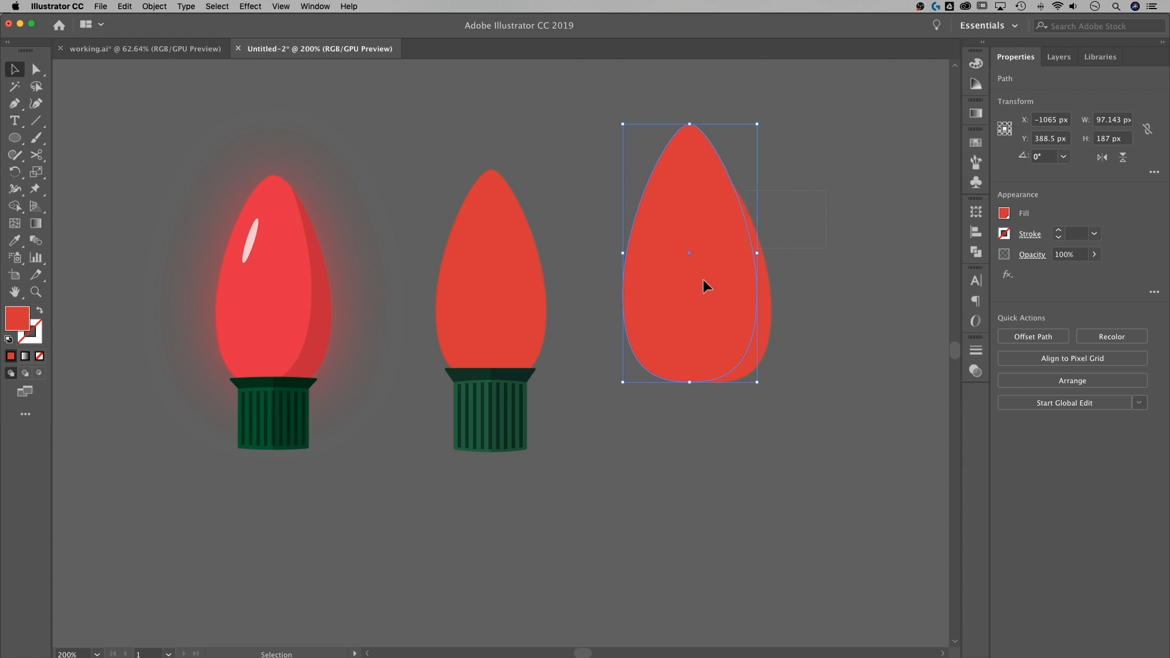
left_click(682, 298, "shift")
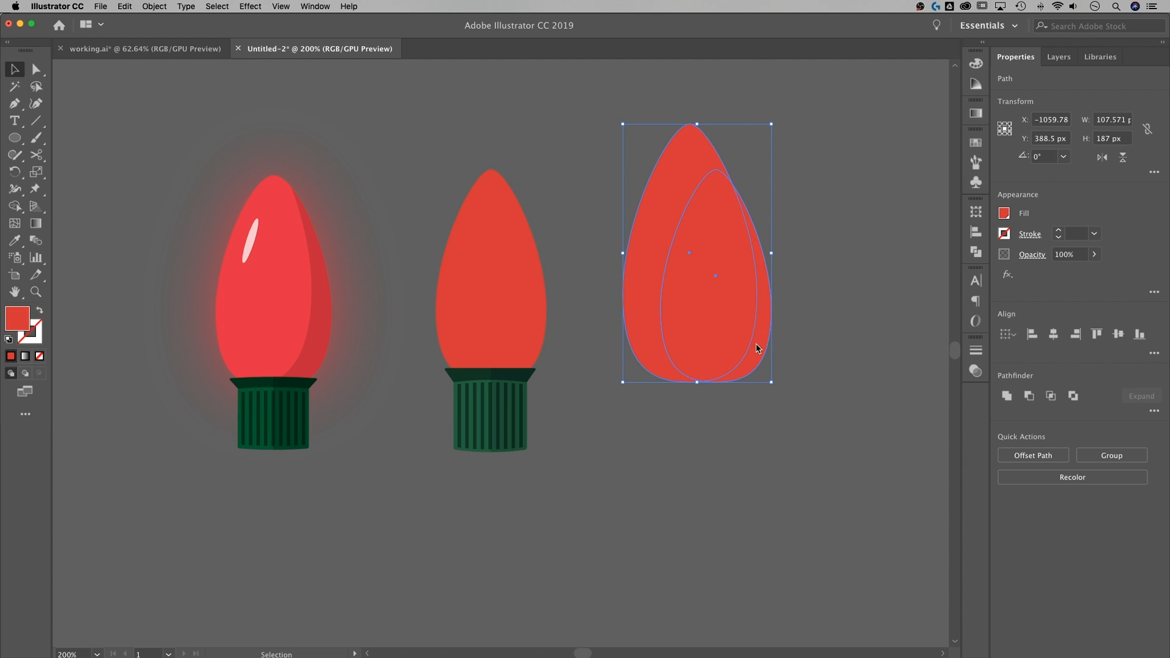
left_click(829, 293)
left_click_drag(720, 284, 718, 284)
Step: Select both overlapping copies and remove everything except the right-hand crescent with the Shape Builder tool
left_click(744, 220)
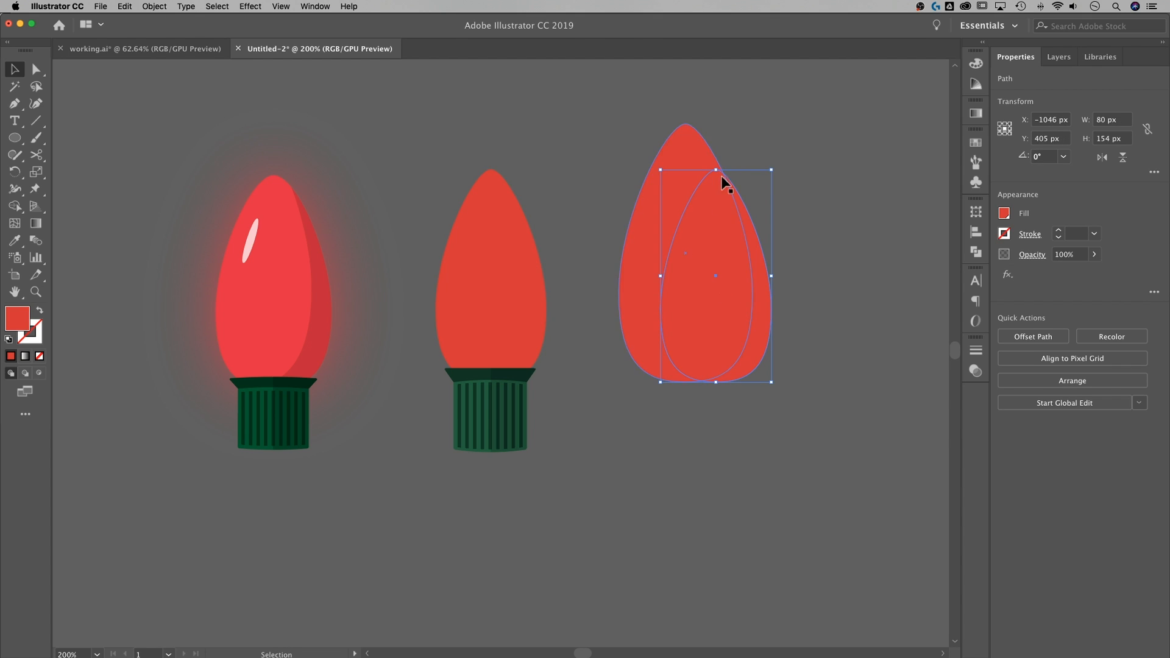
left_click(723, 222, "shift")
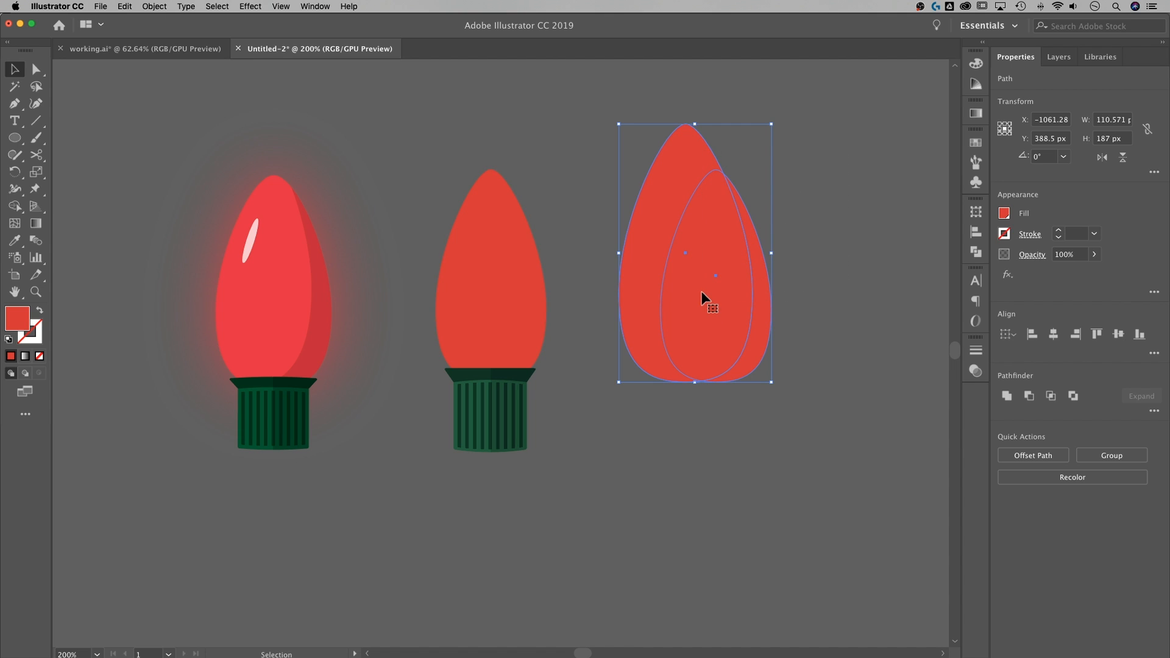
key("shift+m")
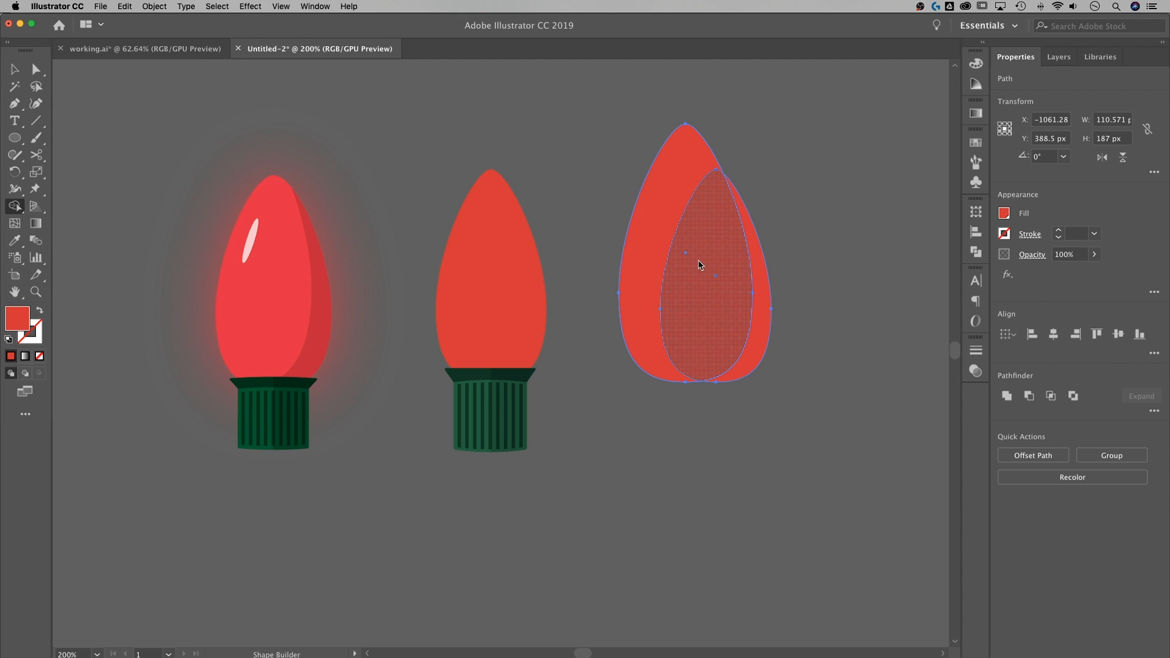
left_click_drag(623, 160, 702, 264)
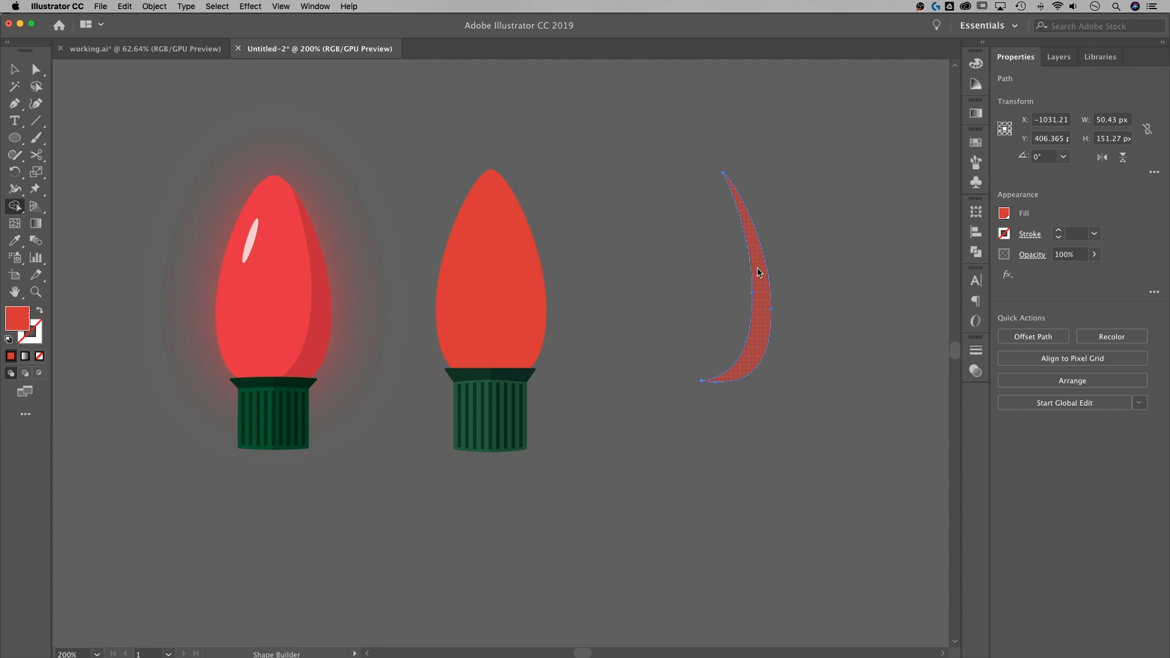
left_click(15, 71)
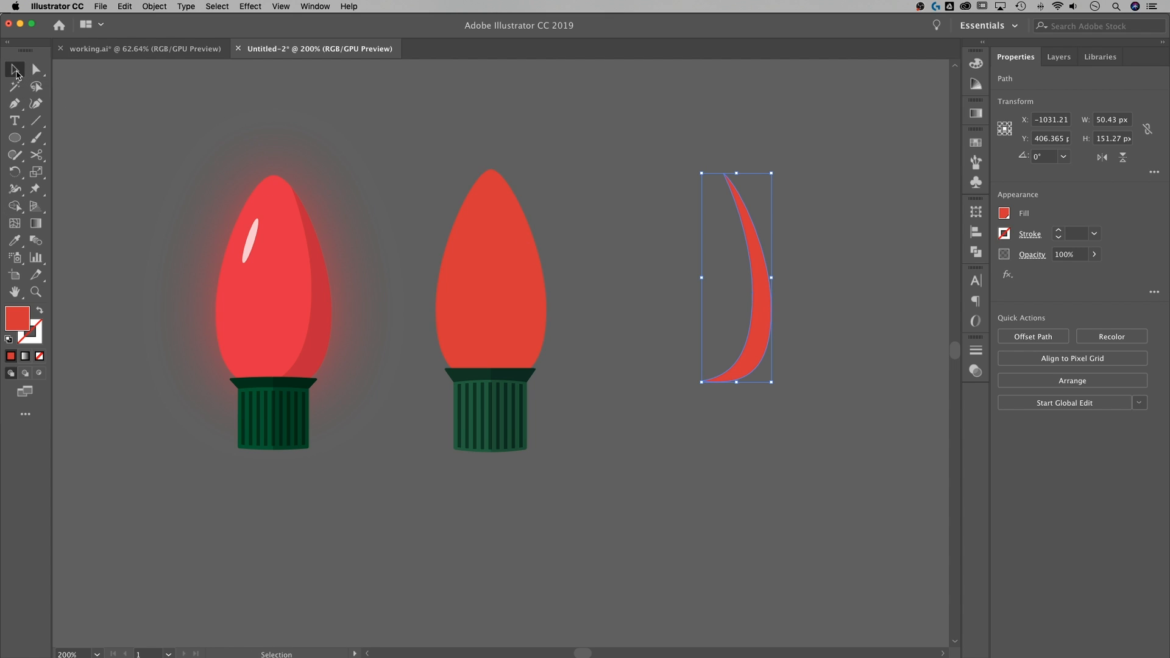
Step: Move the crescent horizontally 163 px back onto the original bulb, aligned with its right edge
left_click(800, 324)
left_click(765, 301)
left_click_drag(765, 303, 539, 301)
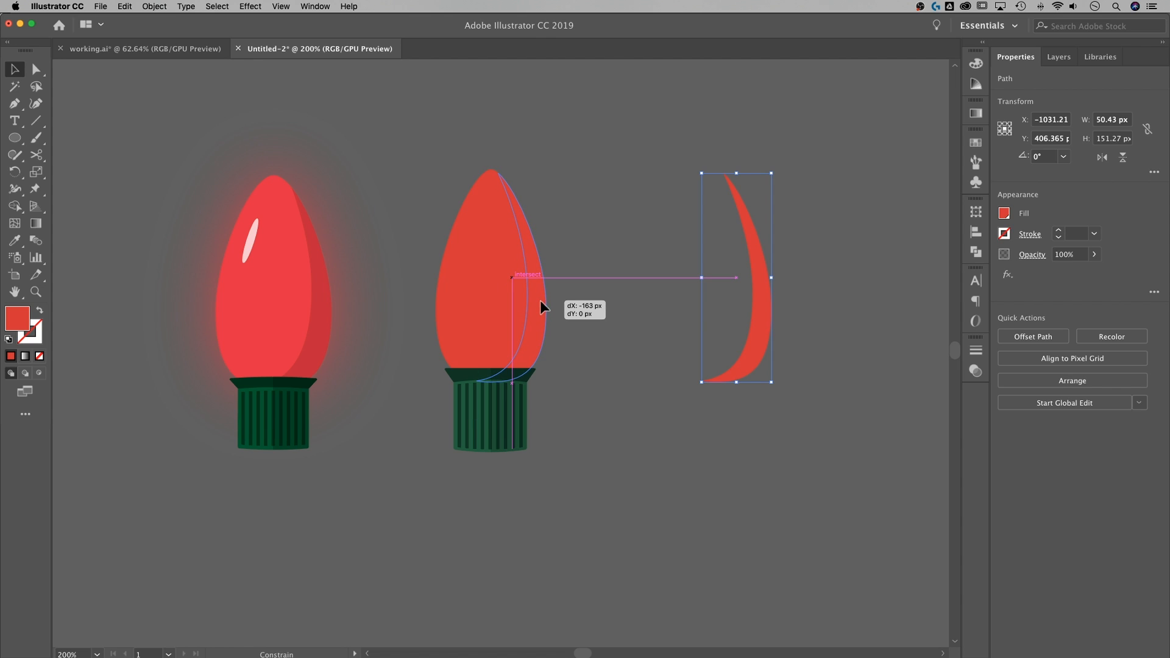
left_click_drag(539, 301, 540, 301)
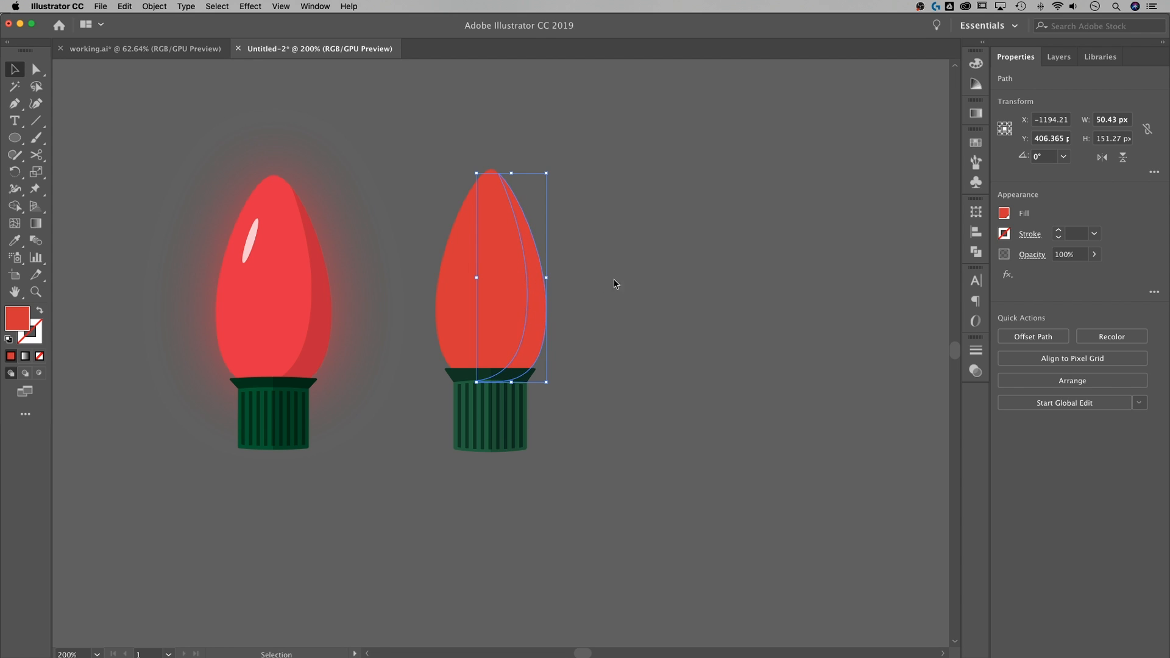
Step: Fill the crescent with black and set its opacity to 15% to form the bulb's shadow
left_click(1004, 214)
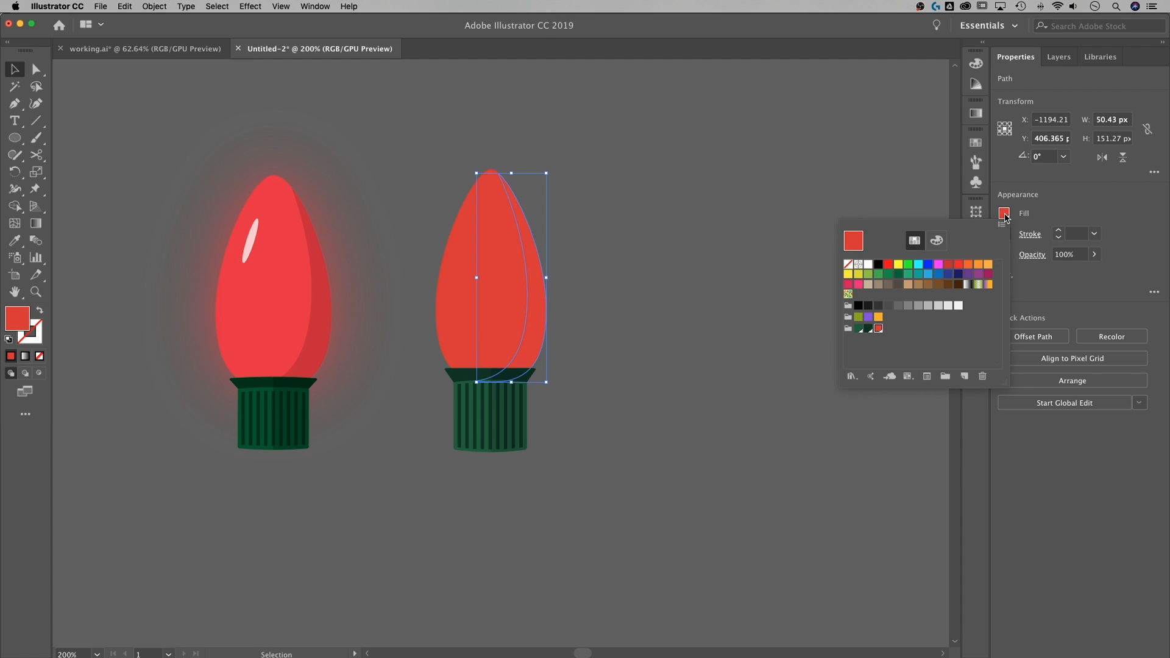
left_click(859, 305)
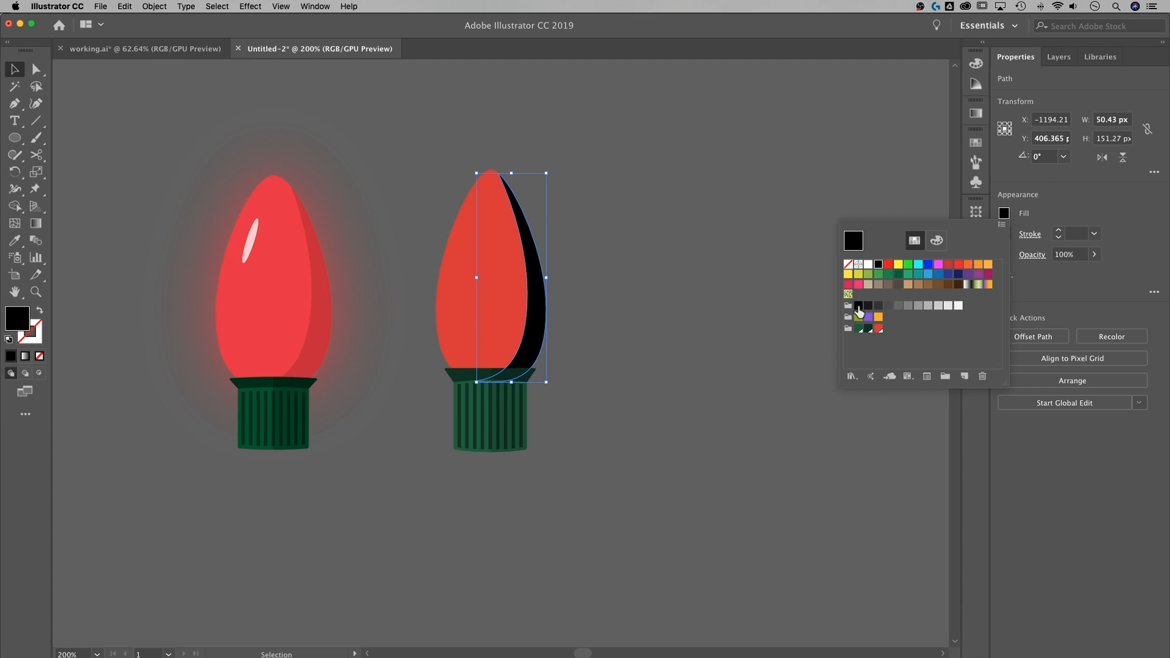
left_click(1075, 254)
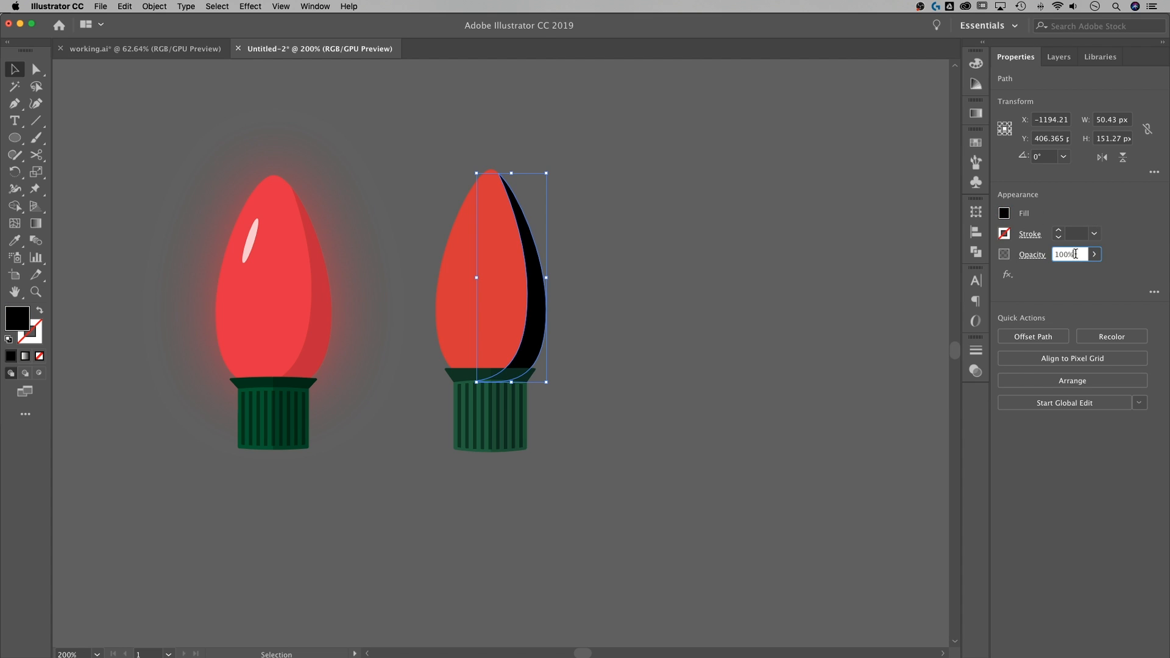
type("15")
key("Return")
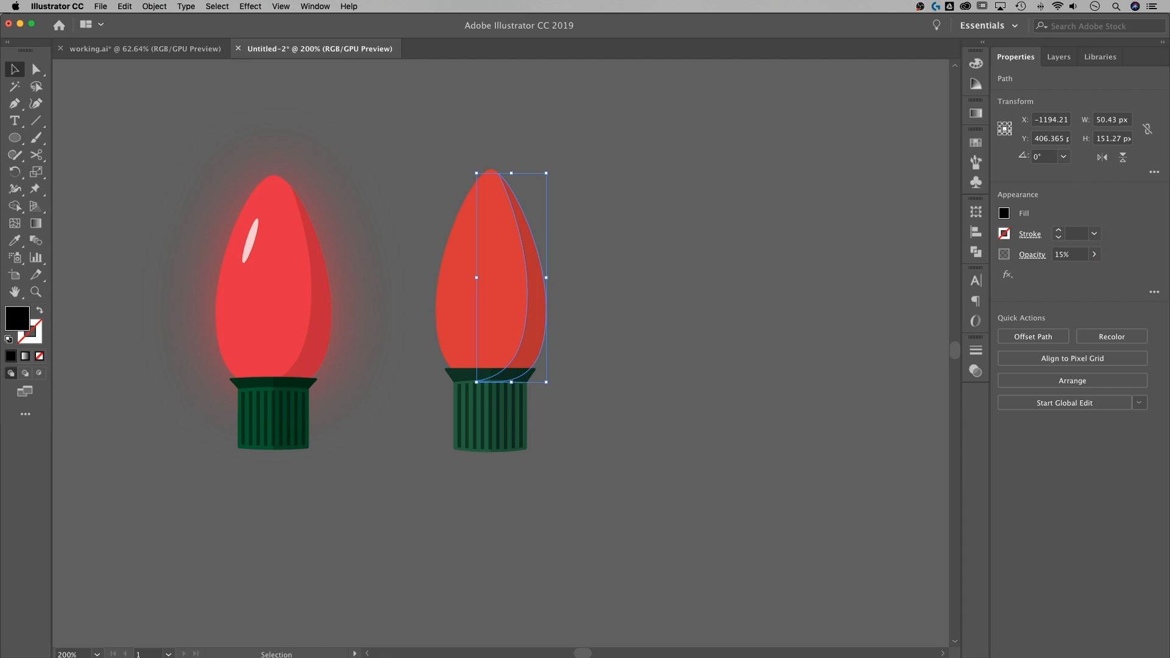
left_click(758, 313)
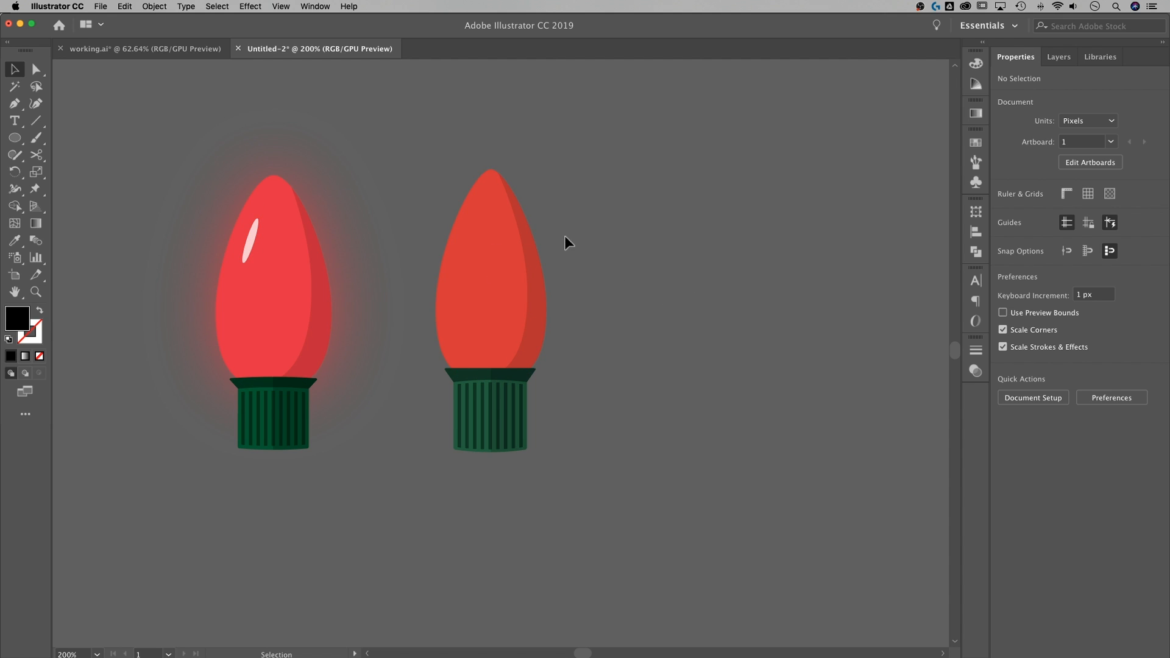
Step: Draw a thin vertical ellipse about 5 by 32 px beside the bulb and fill it with white
left_click(16, 140)
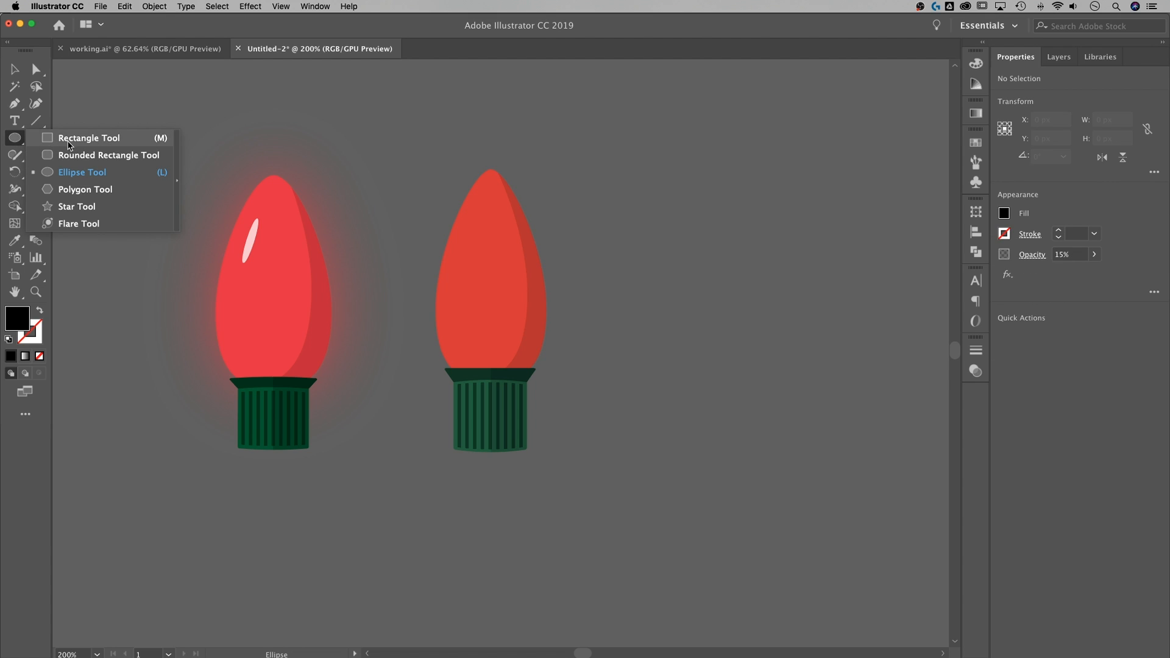
left_click(72, 171)
left_click_drag(636, 186, 642, 230)
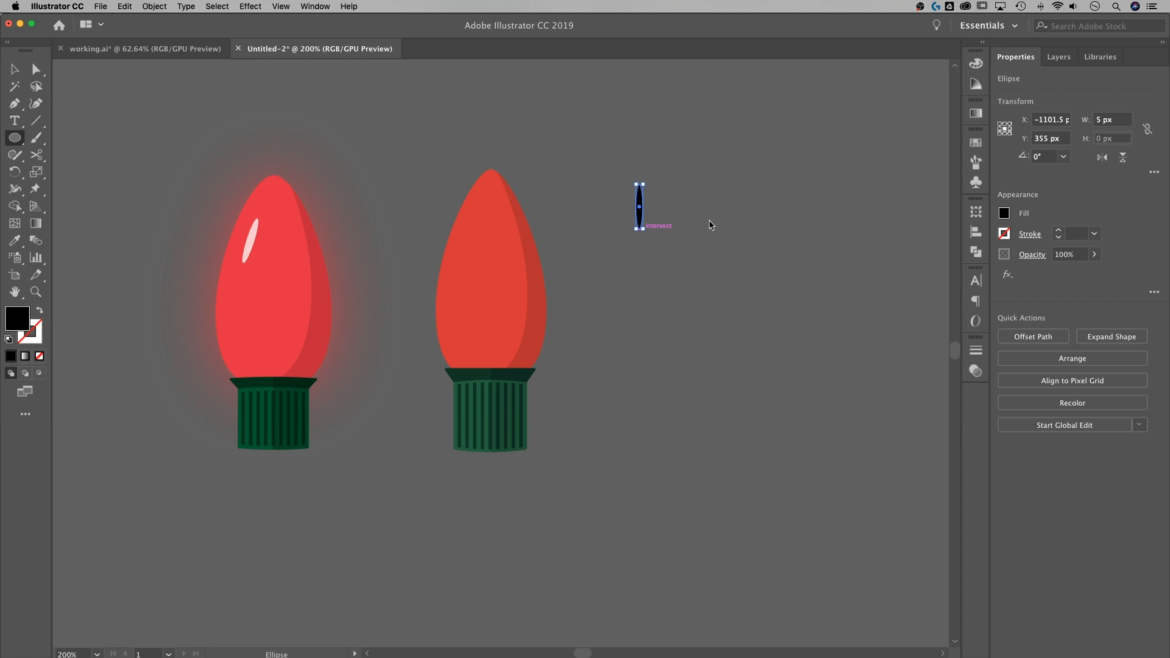
left_click(1004, 213)
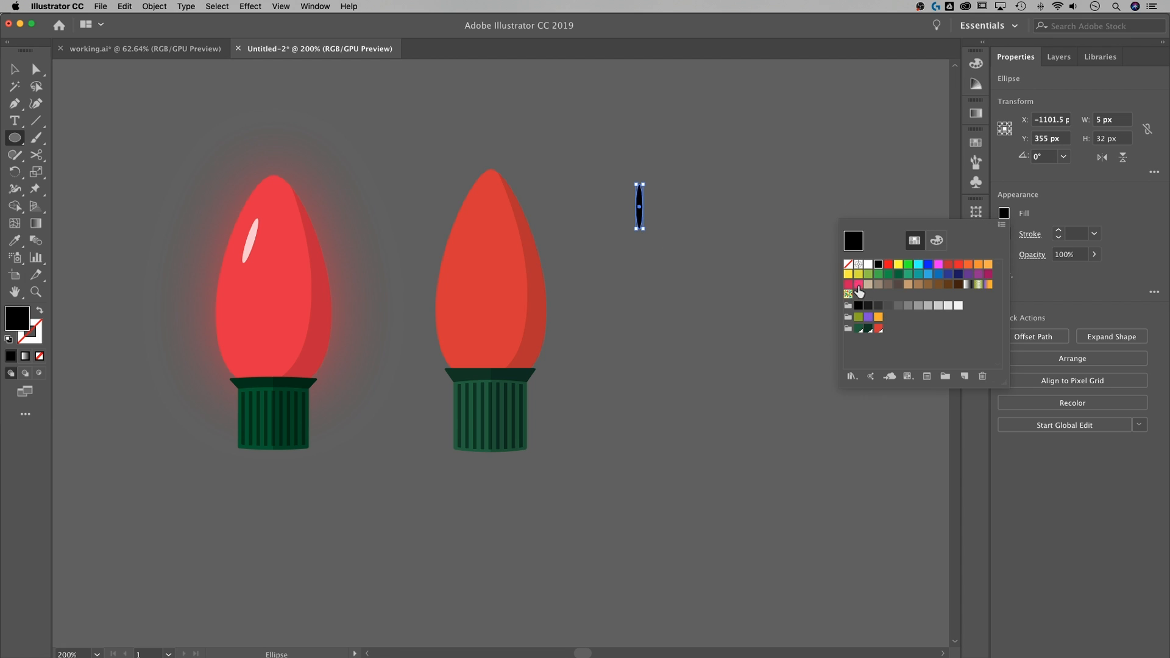
left_click(868, 265)
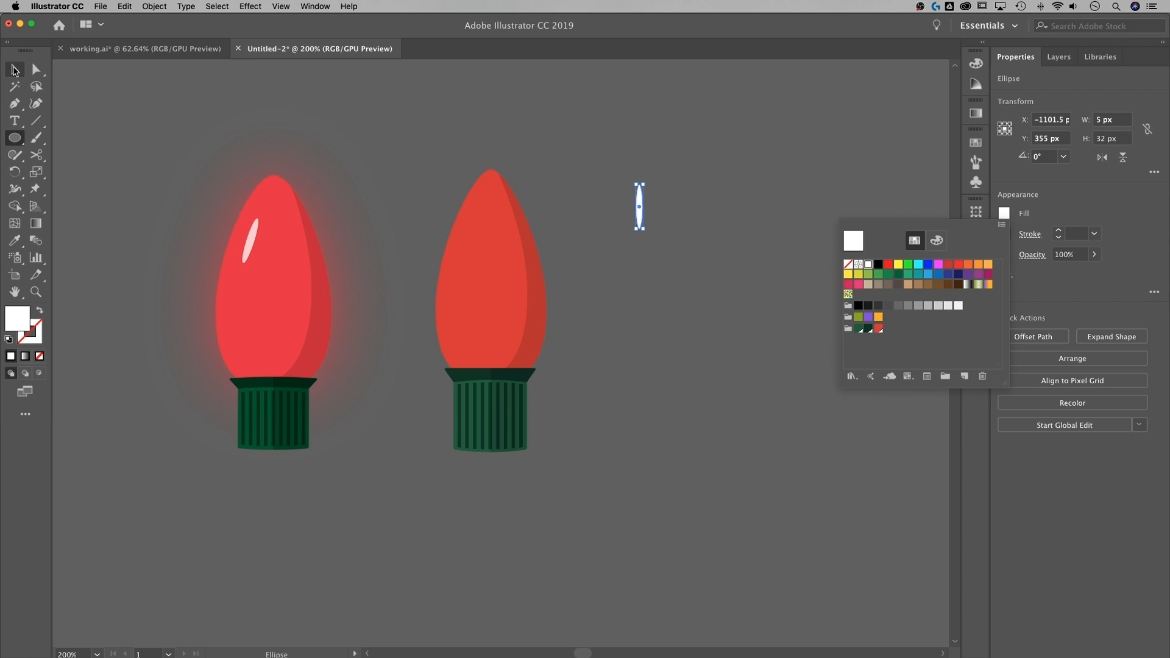
left_click(14, 70)
left_click(828, 235)
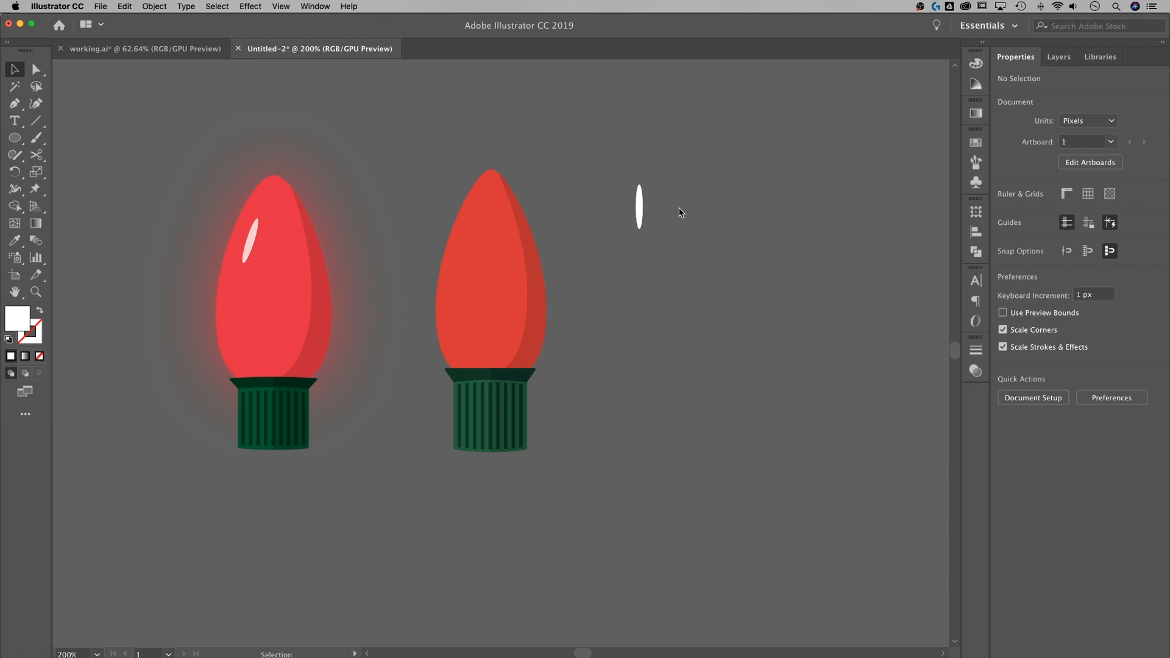
Step: Place the white ellipse on the bulb's upper left, tilt it to about 342.6° and shrink it to about 8.5 by 22.4 px
key("super+=")
key("super+=")
key("super+=")
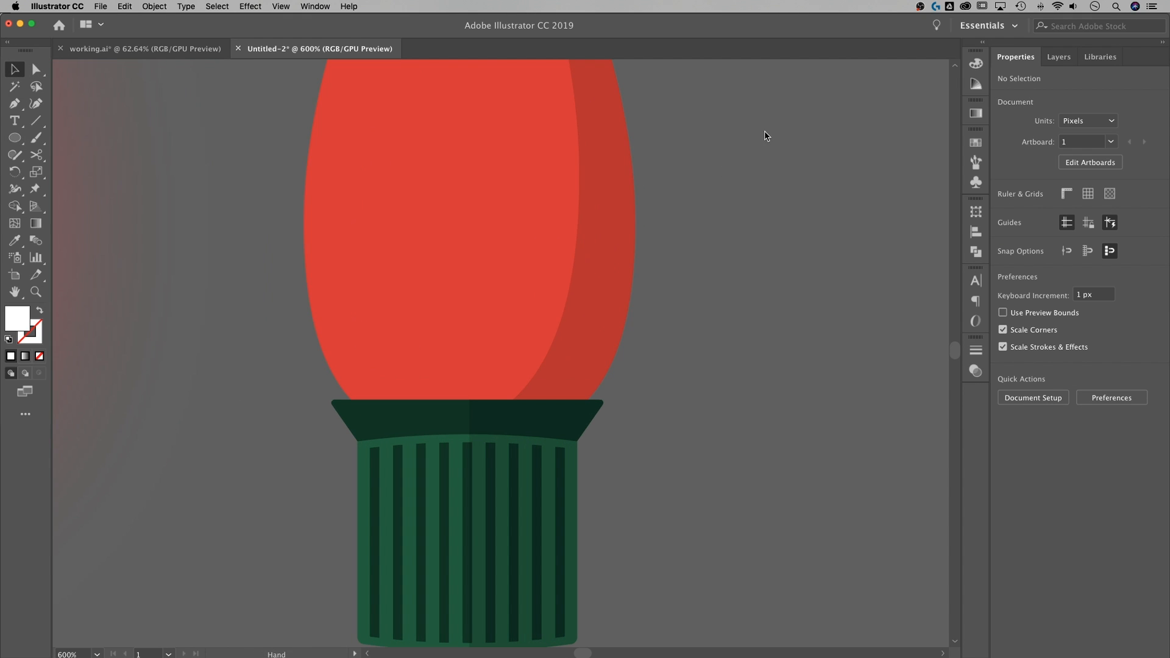
left_click_drag(765, 133, 711, 445)
left_click_drag(861, 222, 345, 305)
left_click_drag(360, 254, 376, 255)
left_click_drag(343, 293, 342, 293)
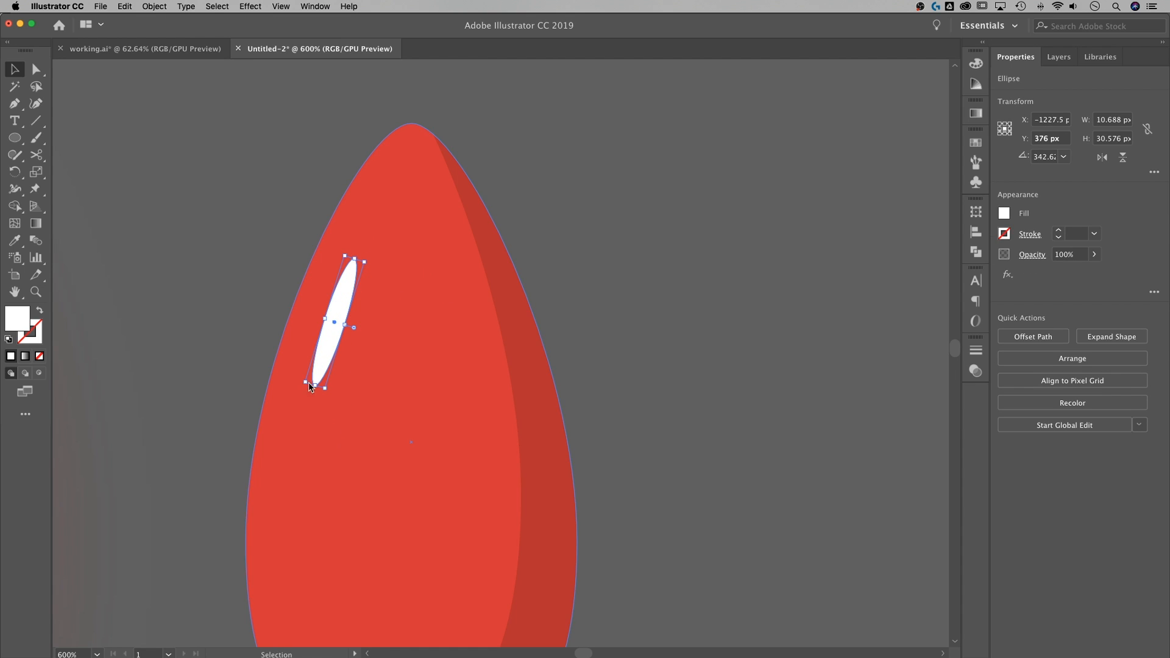
left_click_drag(315, 385, 326, 352)
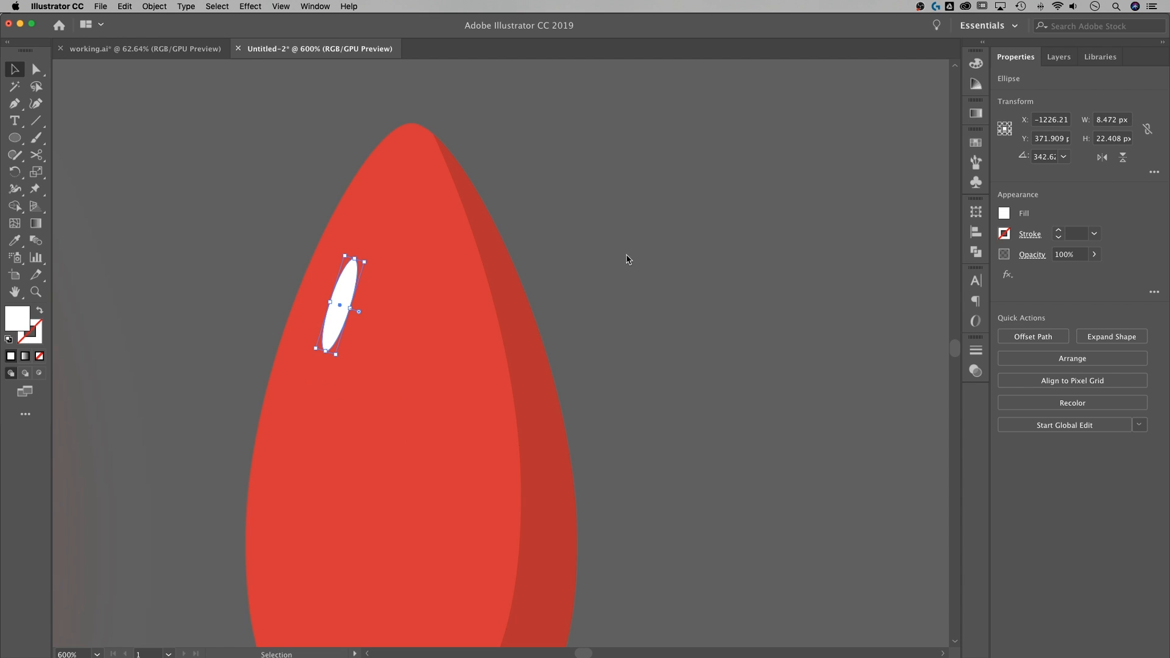
Step: Set the white highlight's opacity to 75%
left_click(1085, 255)
type("75")
key("Return")
left_click(715, 289)
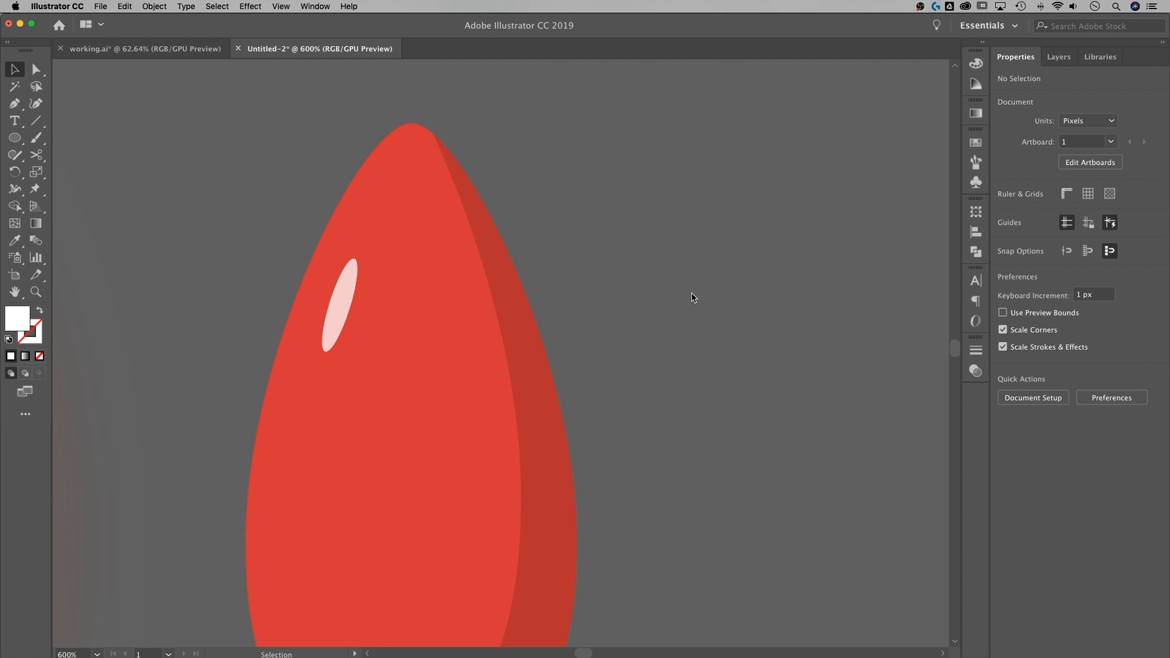
key("super+minus")
key("super+minus")
key("super+minus")
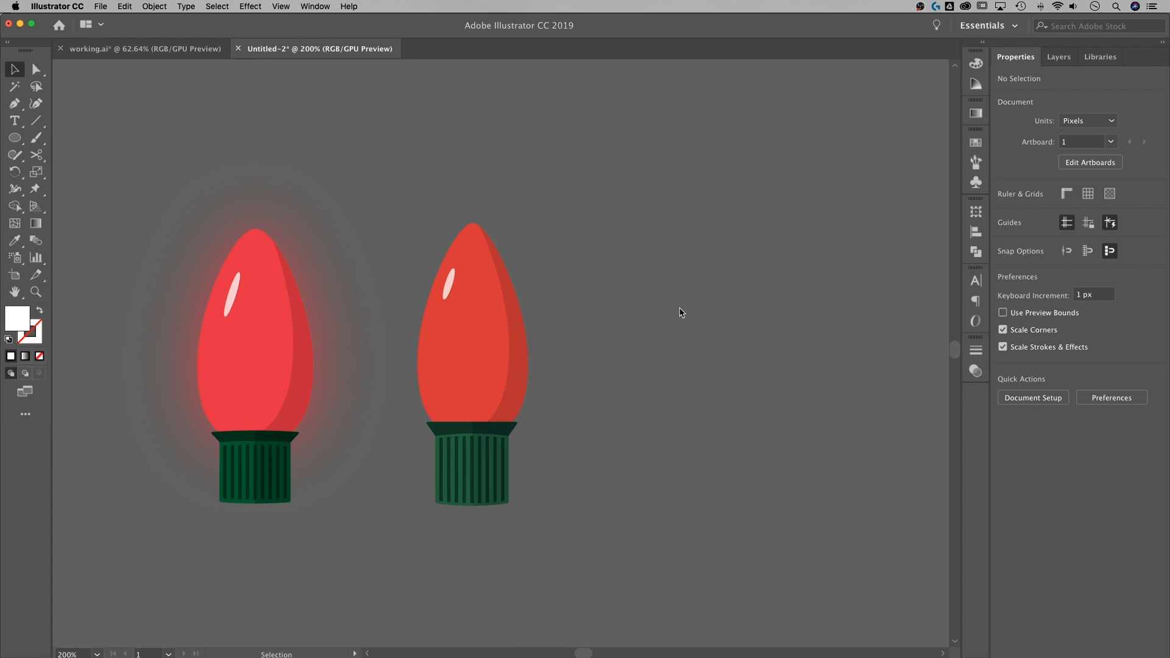
scroll(670, 329, "left", 2)
scroll(670, 329, "down", 1)
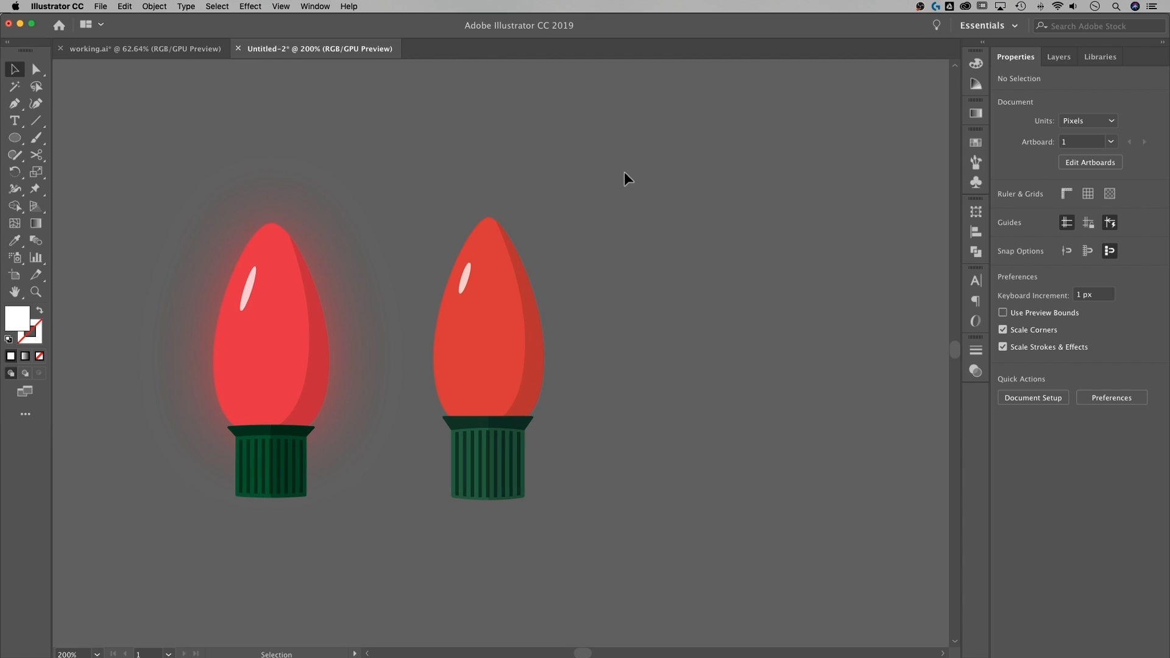
Step: Group the red bulb with its shadow and highlight, and send the group to the back behind the green socket
left_click(448, 335)
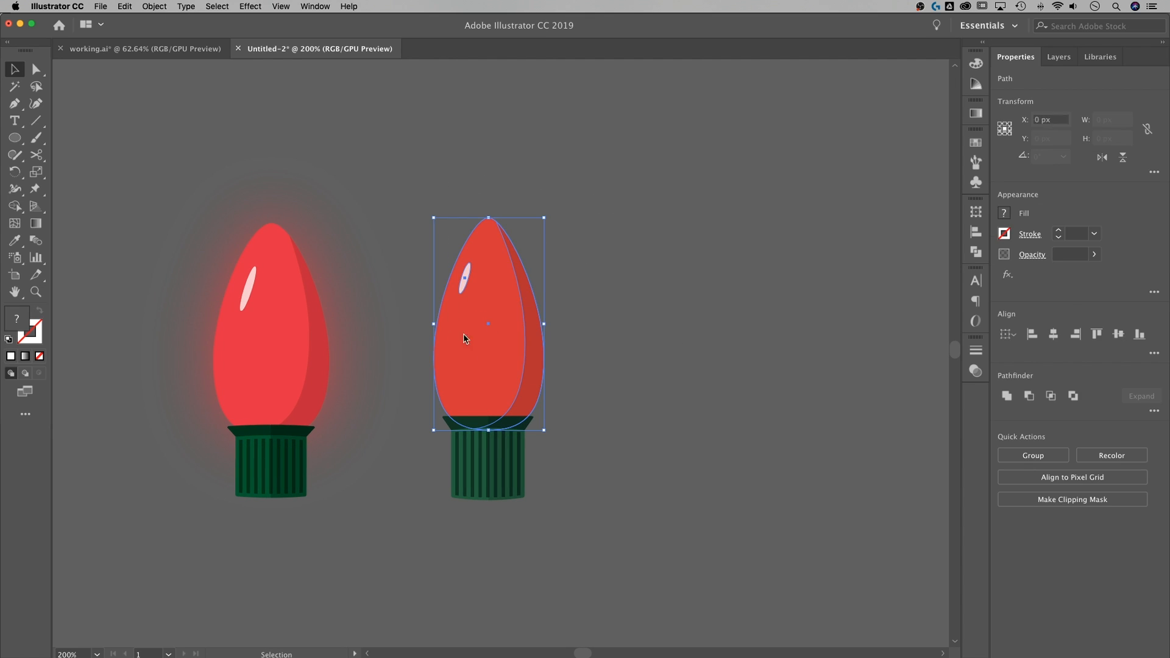
right_click(503, 341)
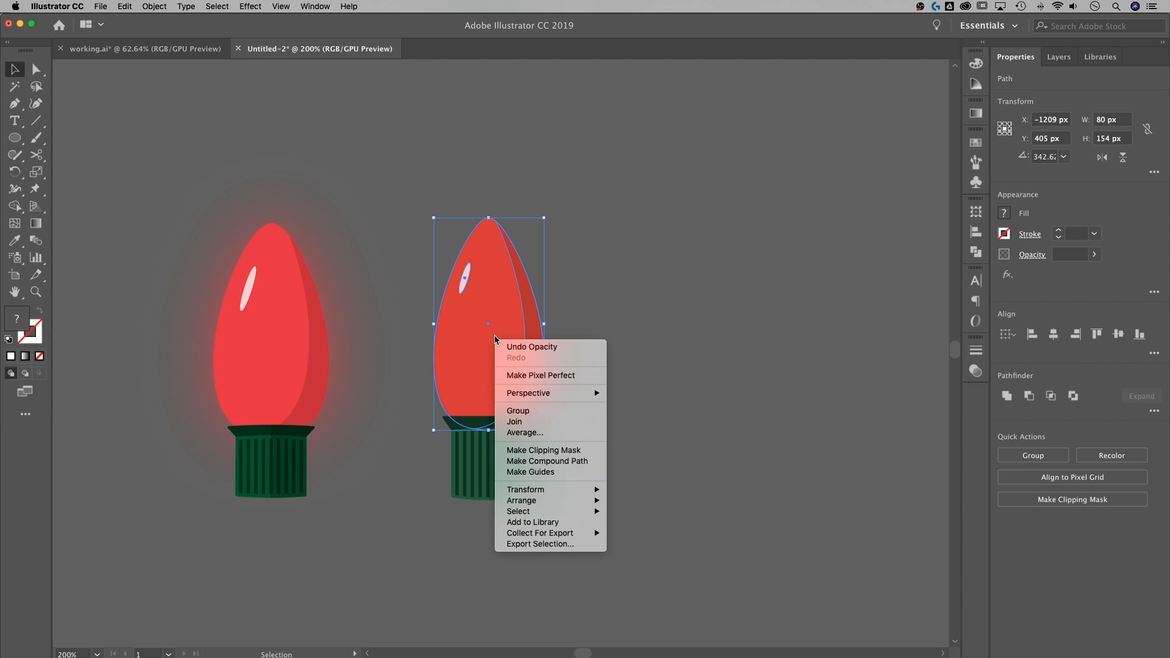
left_click(517, 416)
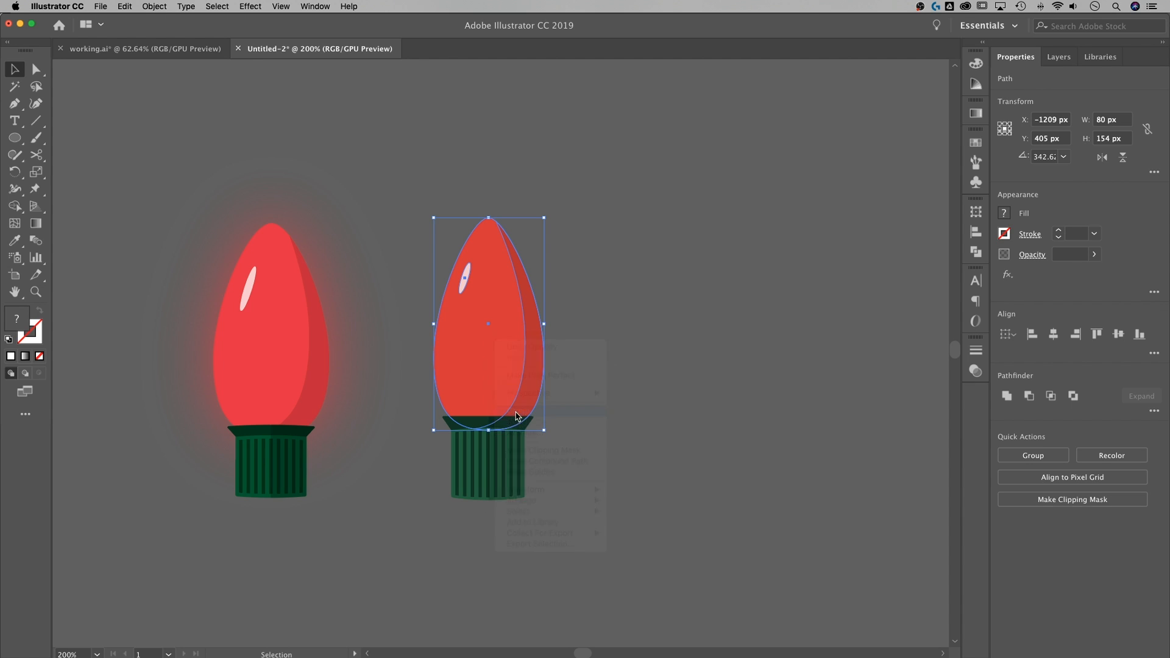
right_click(500, 360)
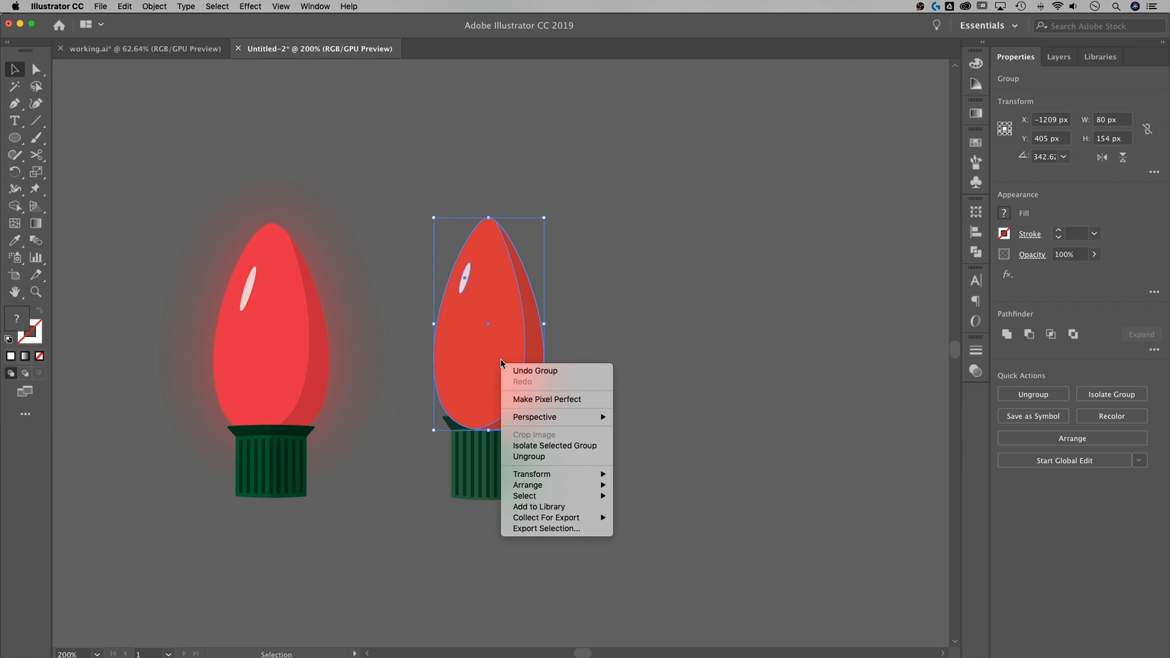
mouse_move(575, 485)
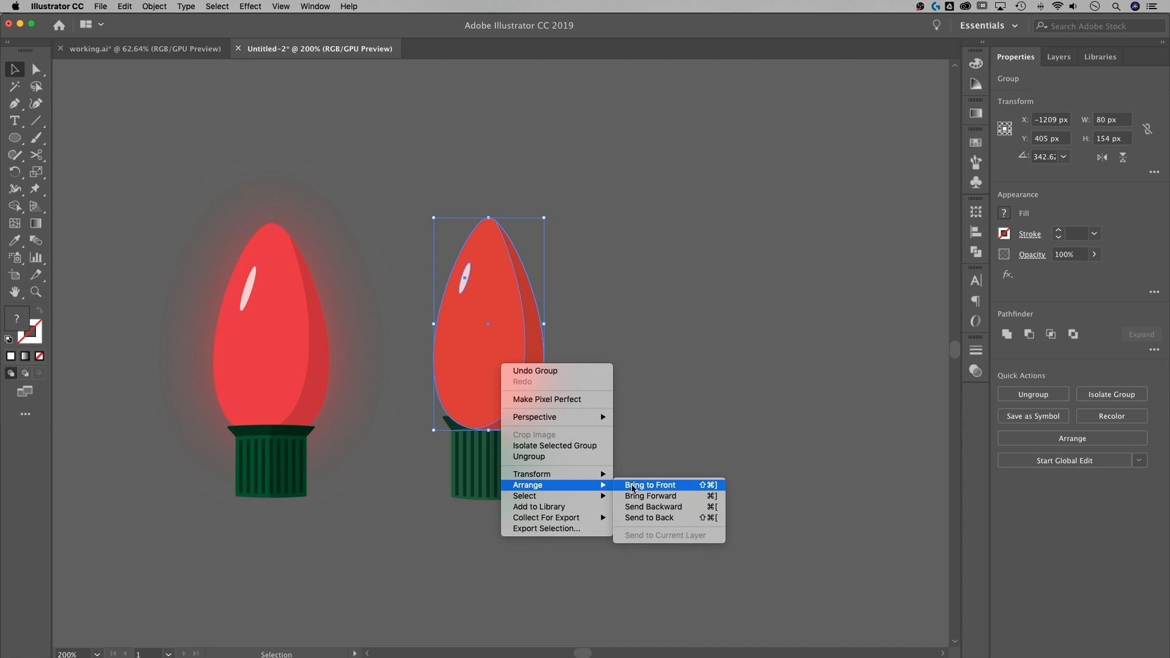
left_click(649, 518)
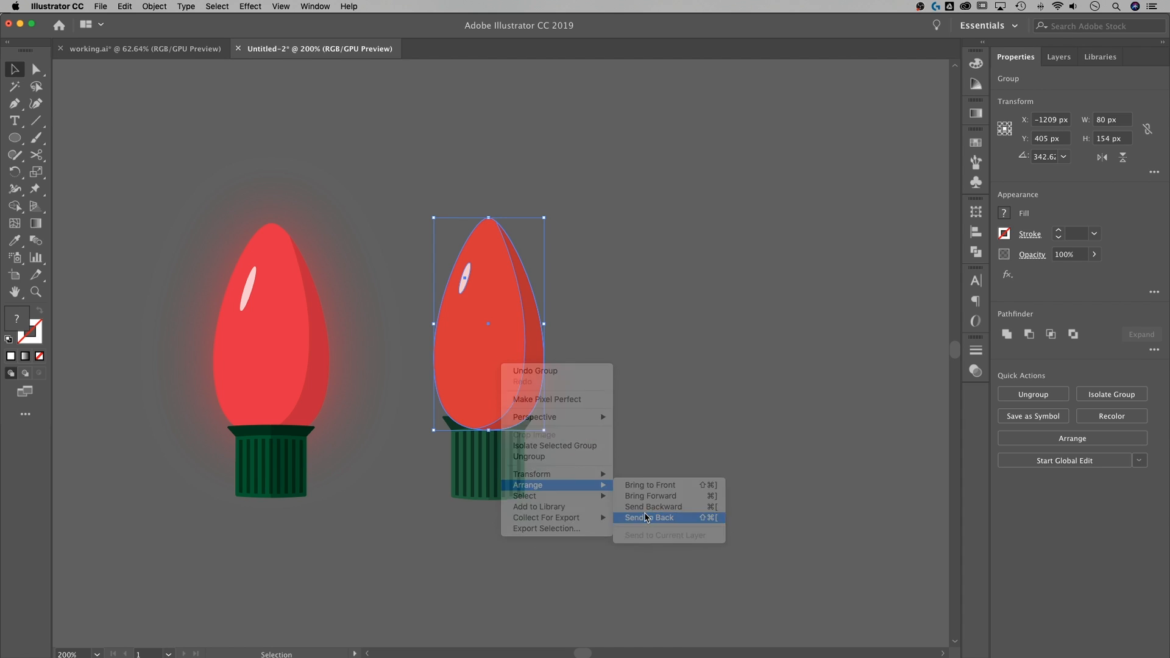
left_click(658, 363)
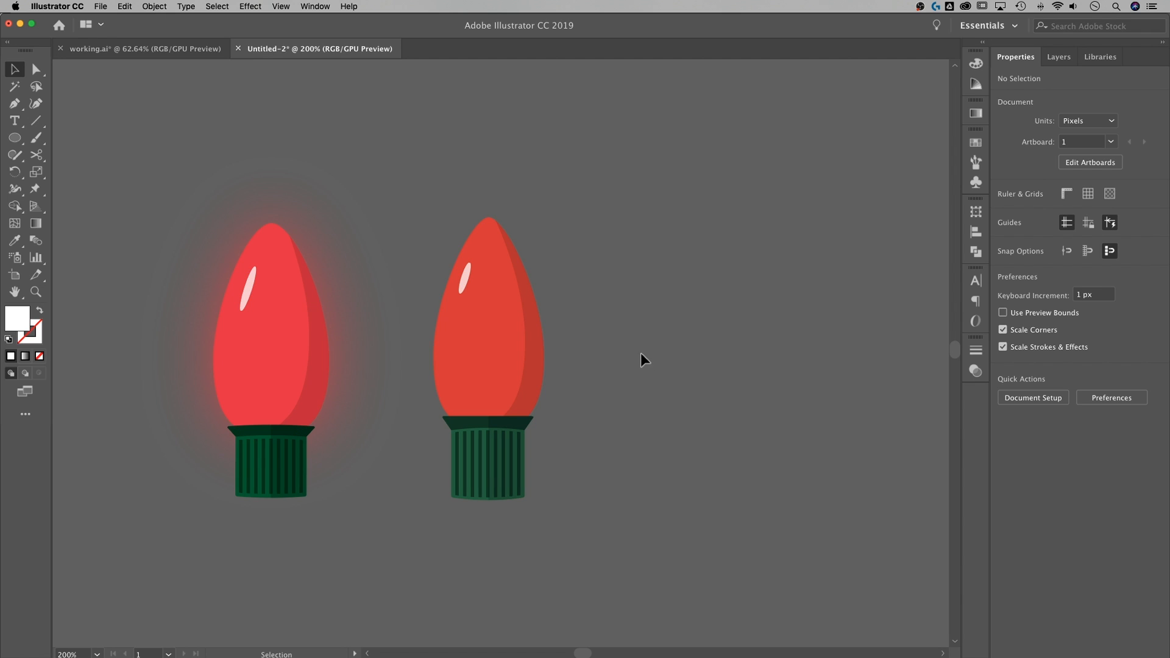
Step: Start an Outer Glow effect in Screen mode on the red bulb group with its preview enabled
left_click(497, 345)
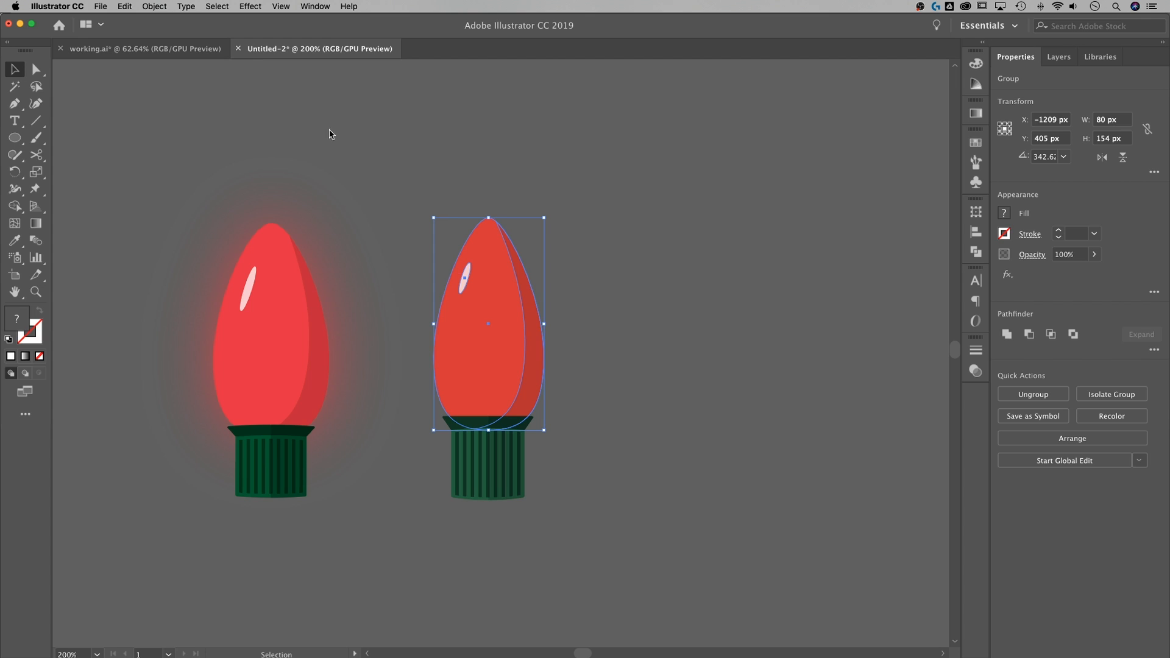
left_click(251, 8)
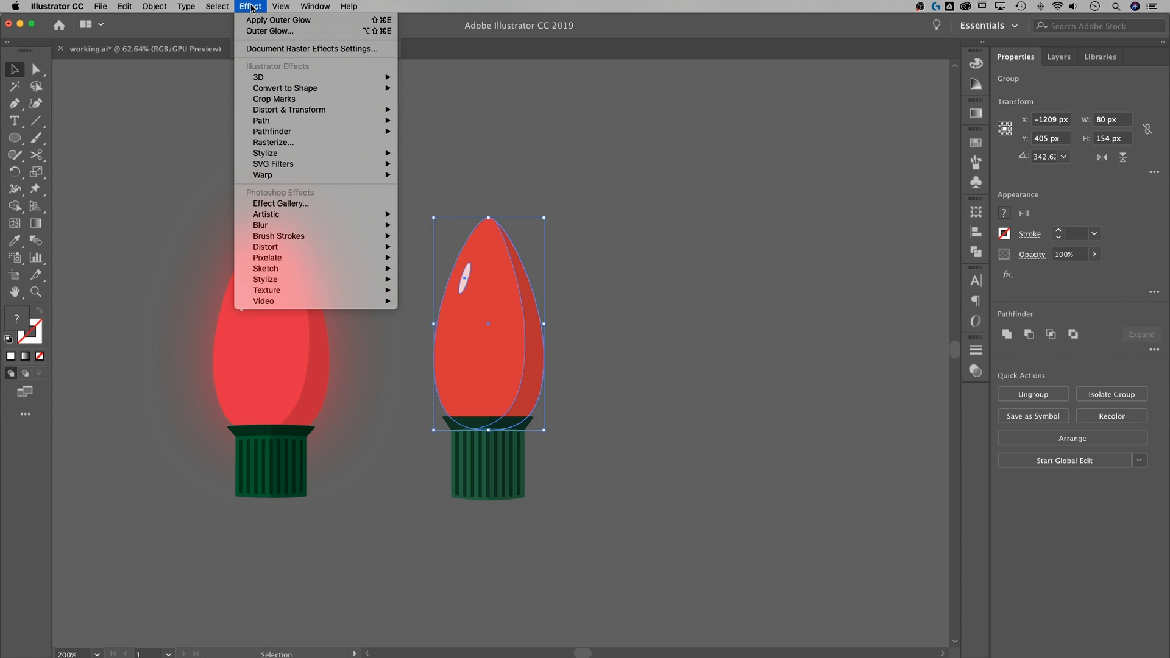
mouse_move(268, 155)
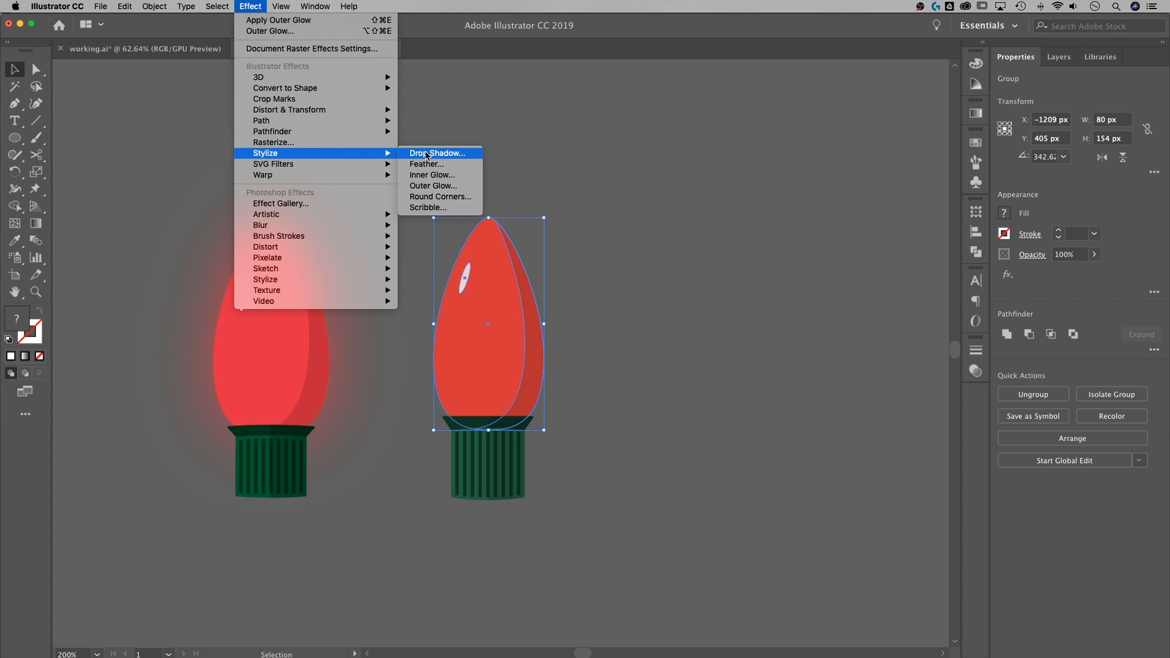
left_click(451, 186)
left_click_drag(968, 318, 730, 174)
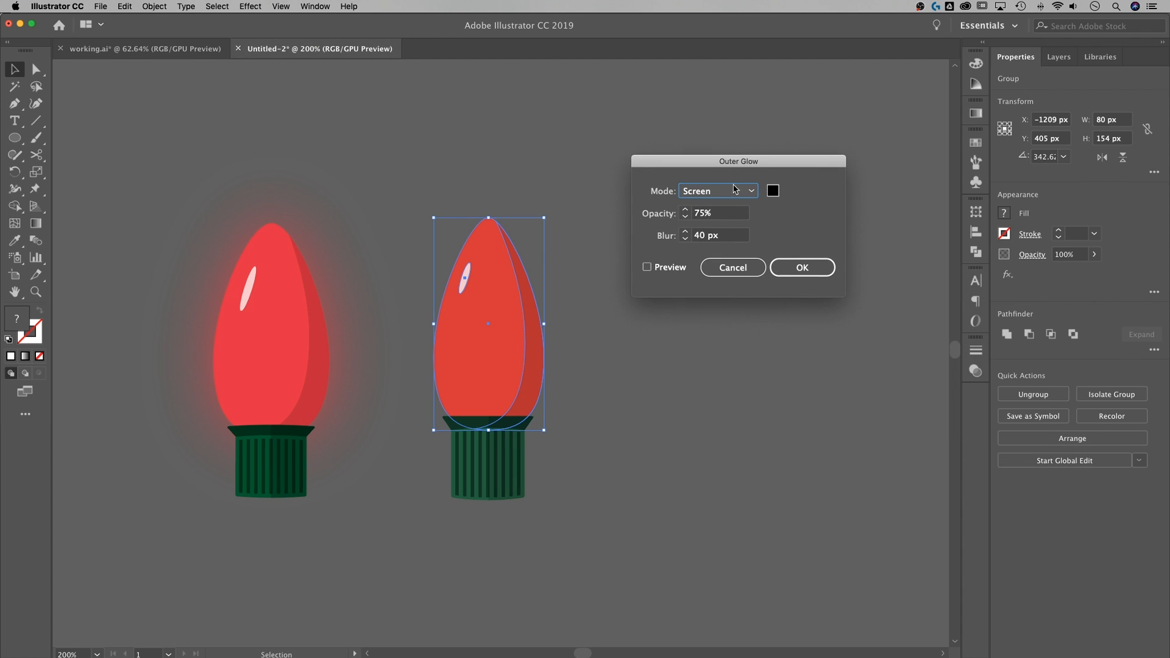
left_click(647, 268)
left_click_drag(670, 180, 654, 166)
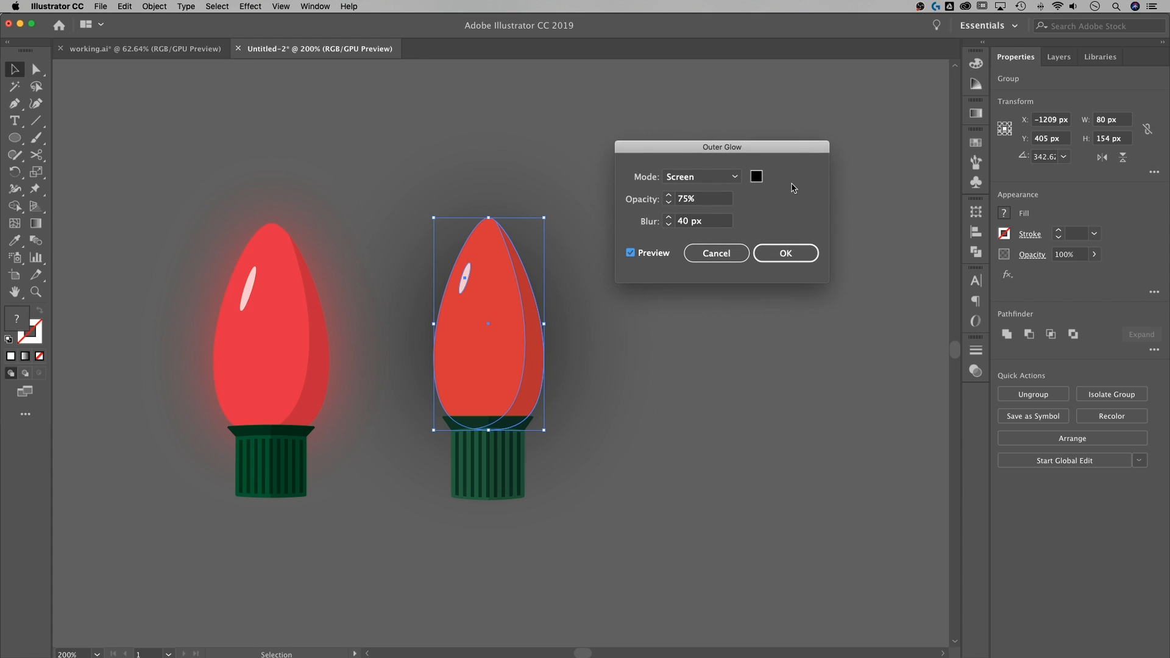
Step: Set the outer glow's color to the red swatch R=214 G=50 B=50
left_click(756, 177)
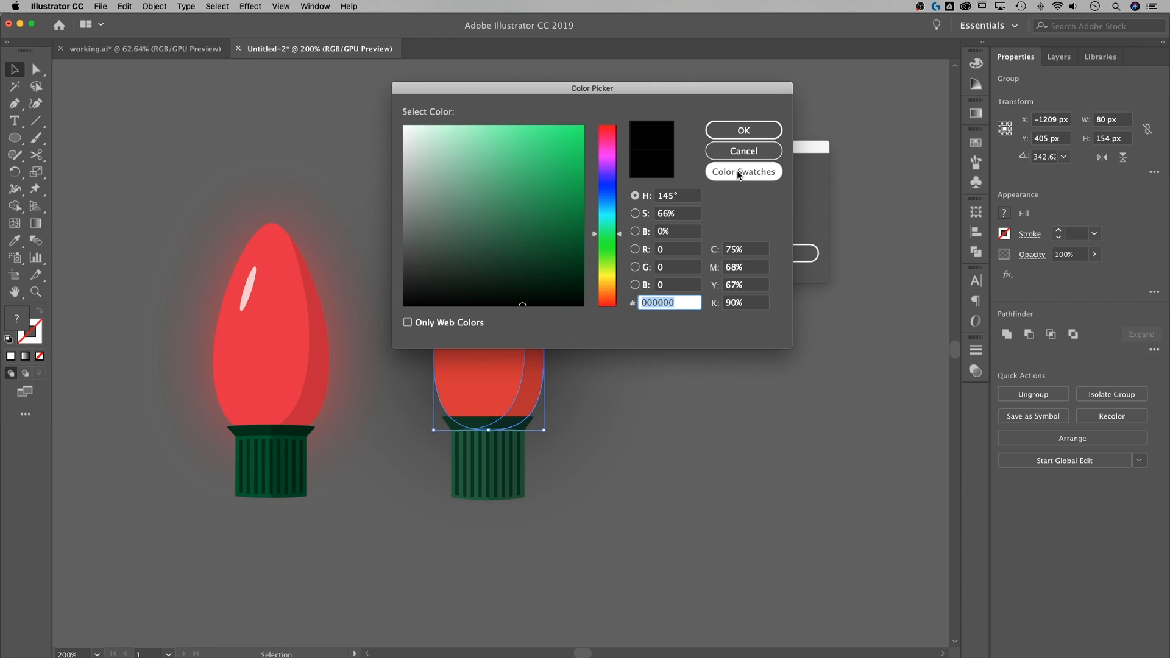
left_click(737, 170)
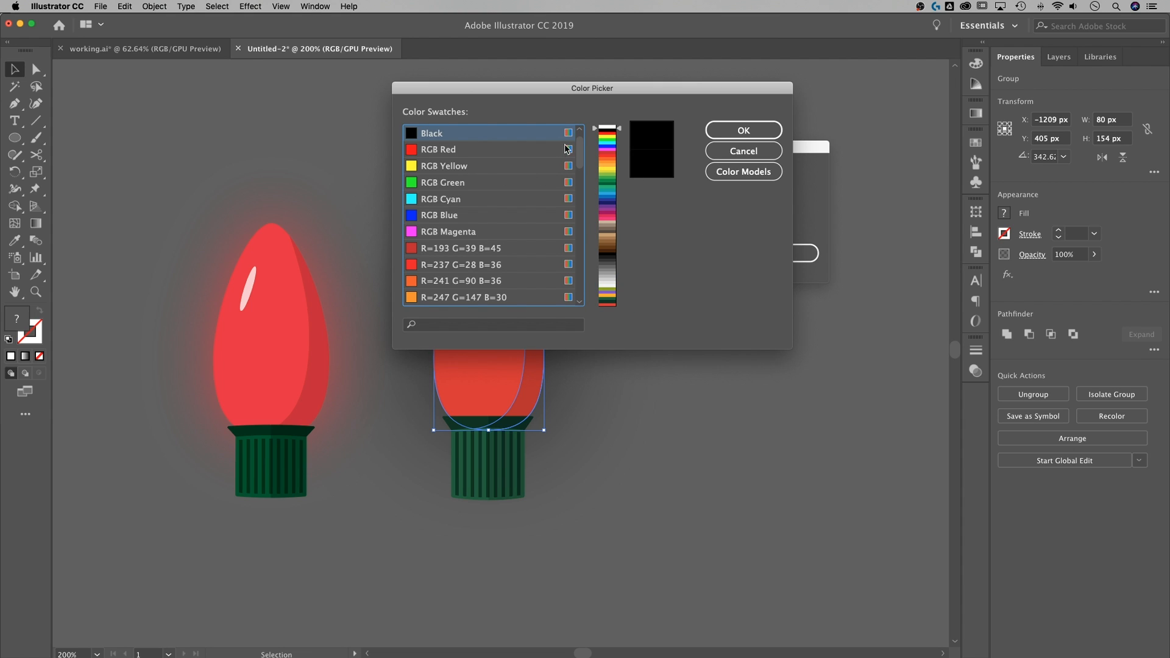
left_click_drag(580, 150, 579, 286)
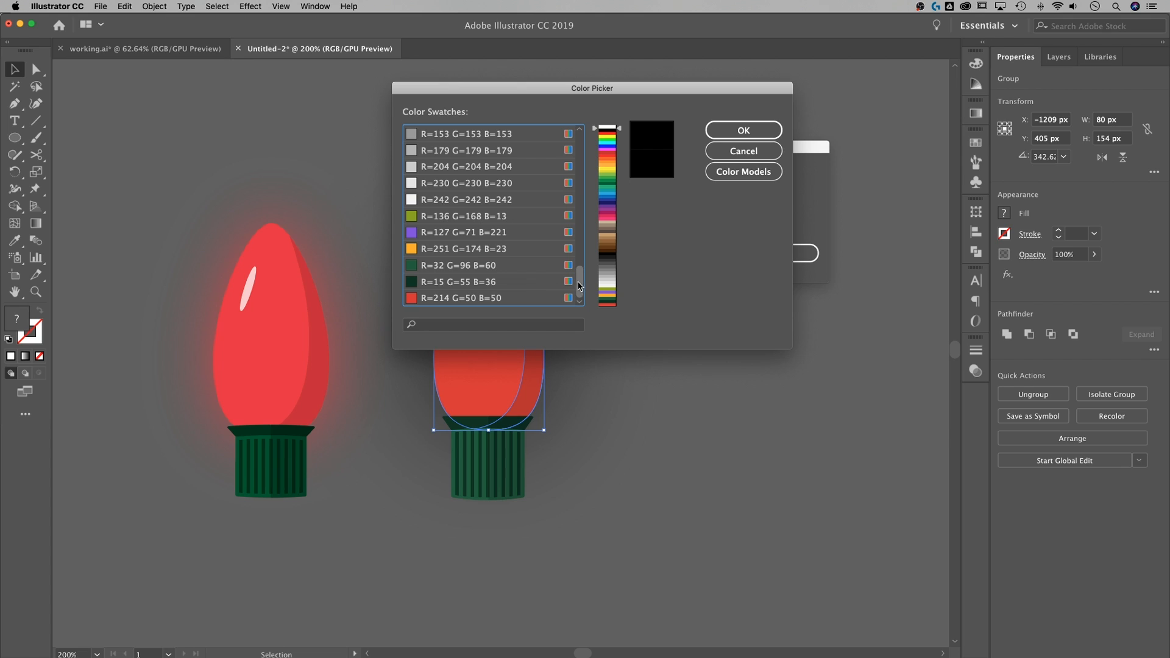
left_click(413, 299)
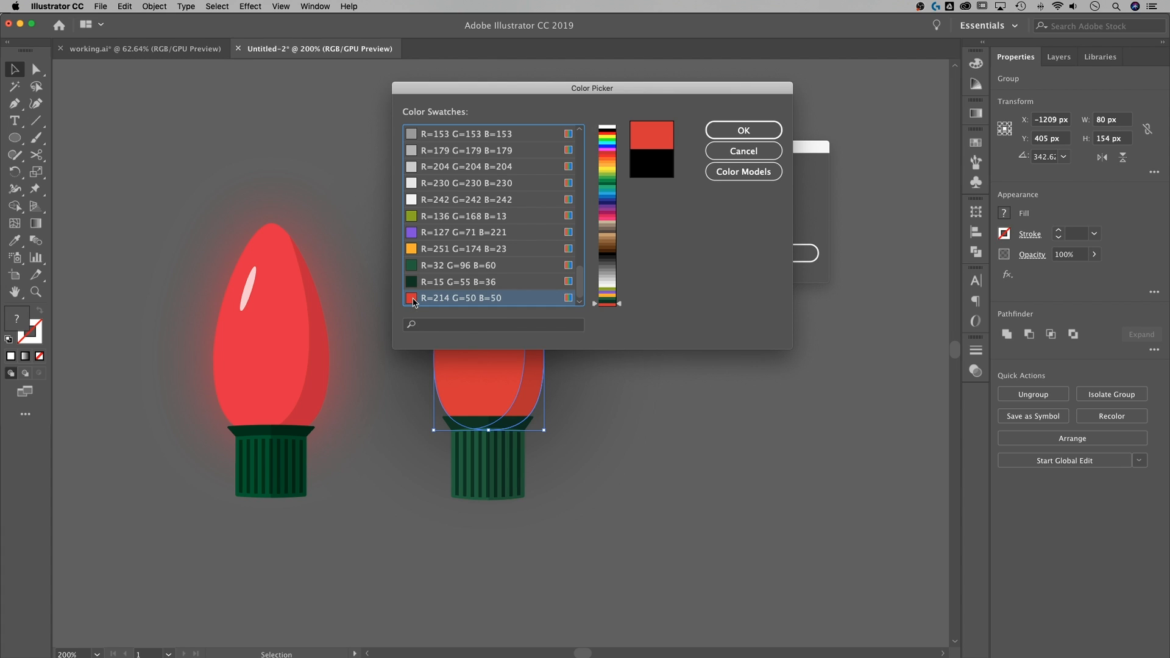
left_click(745, 128)
left_click_drag(737, 81, 751, 124)
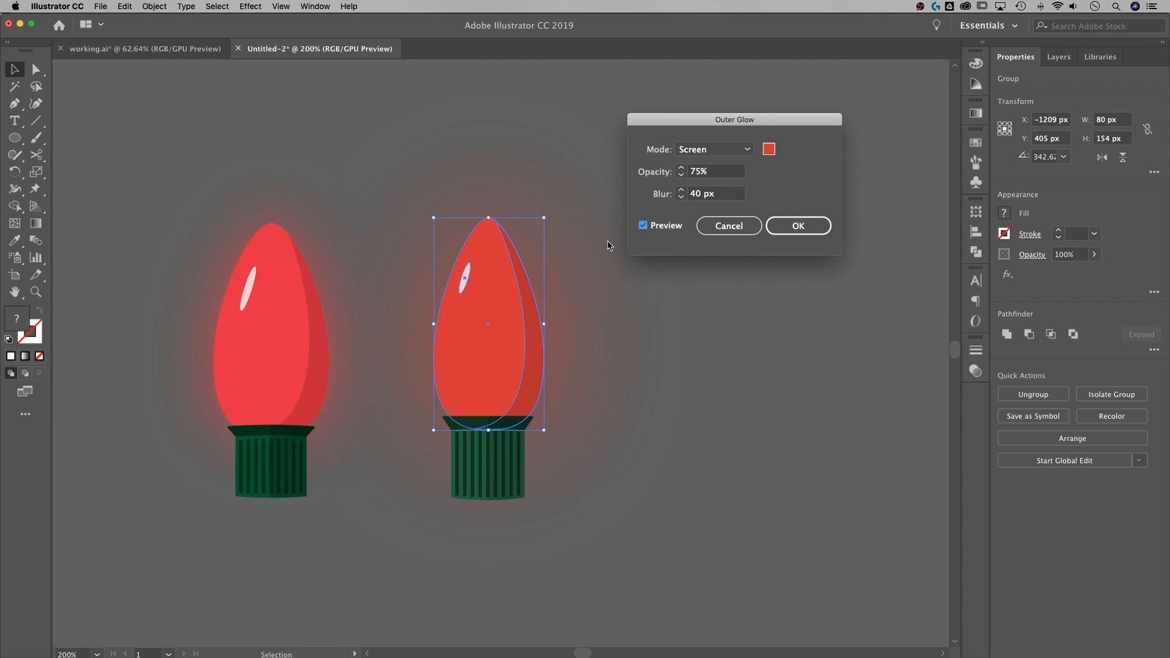
Step: Set the glow's blur to 30 px, keeping its opacity at 75%, and apply the effect to the bulb
left_click(707, 173)
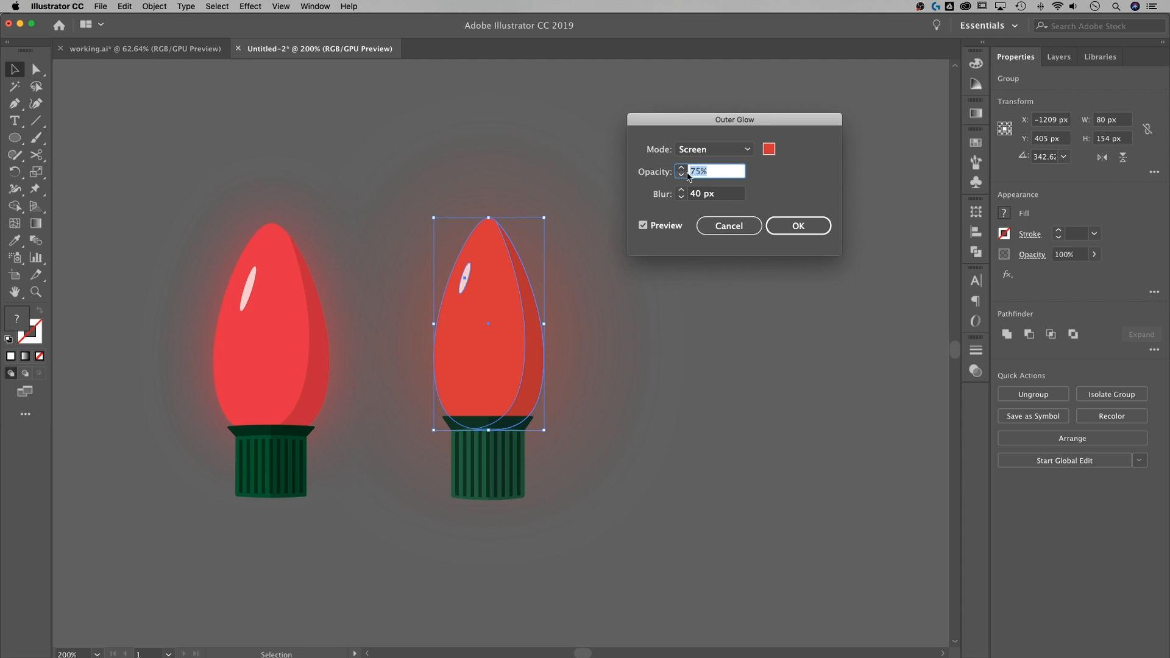
key("Tab")
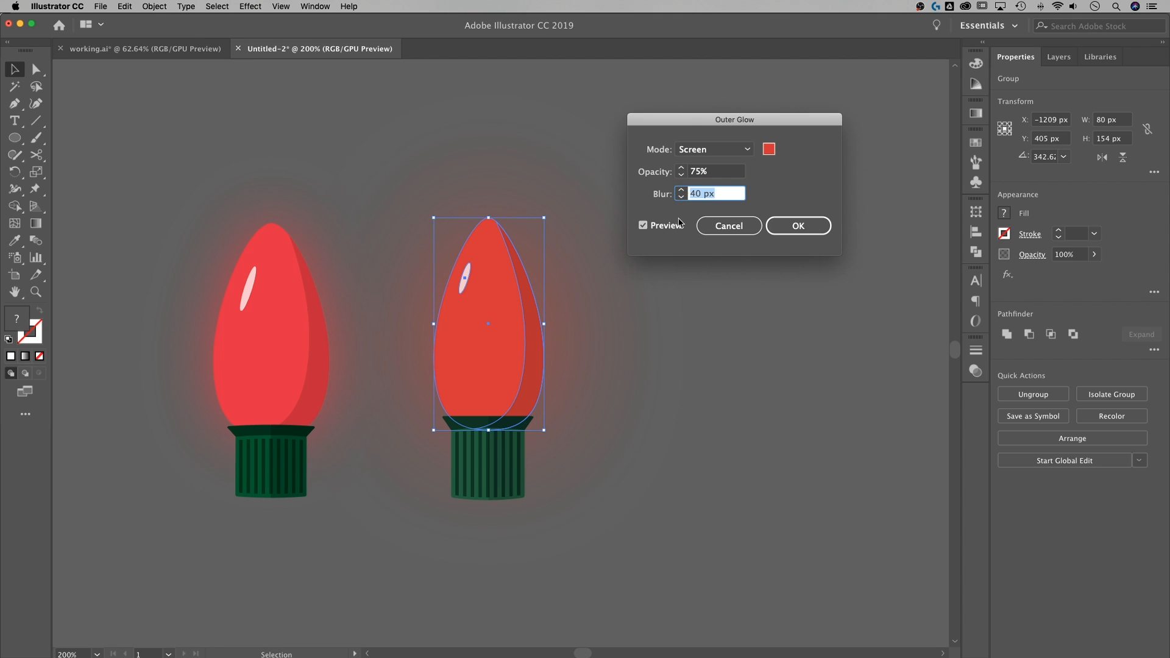
left_click(716, 173)
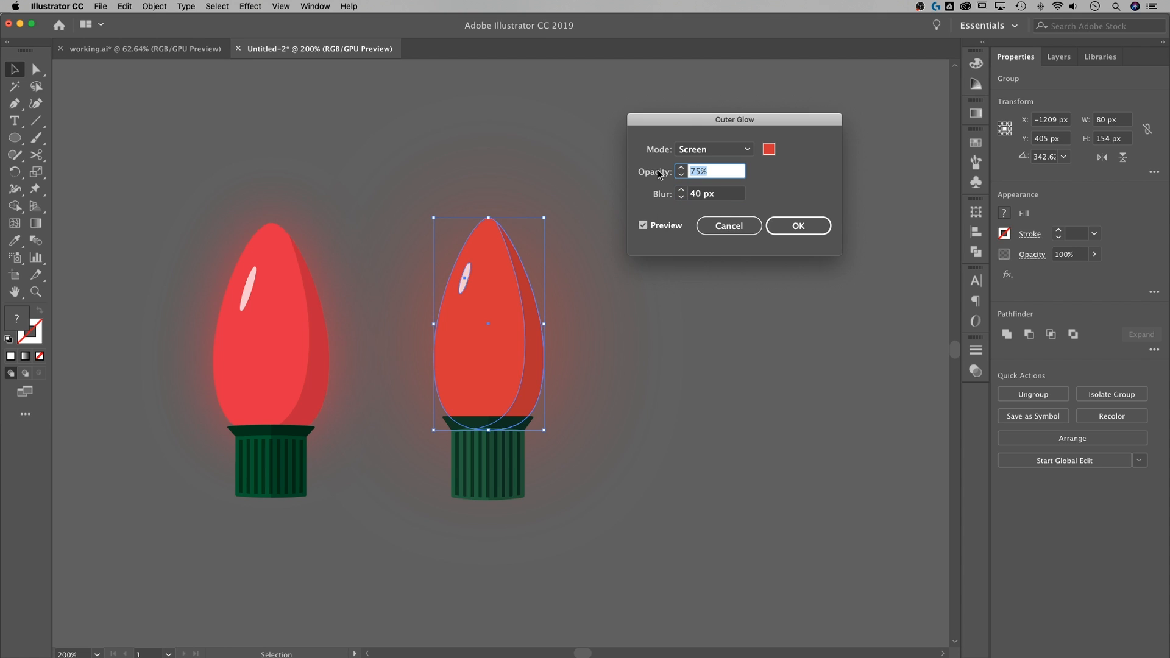
key("Tab")
type("30")
left_click(706, 176)
left_click(803, 226)
left_click(743, 273)
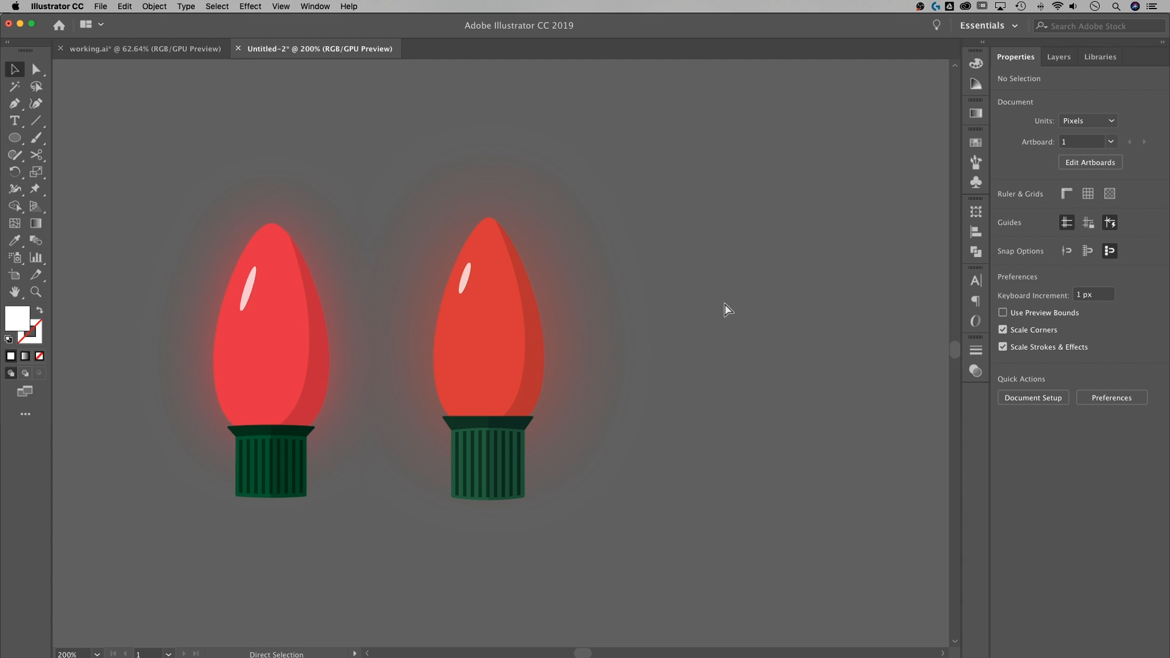
Step: Delete the small stray green shape beside the new bulb
key("super+minus")
key("super+minus")
left_click_drag(603, 391, 600, 378)
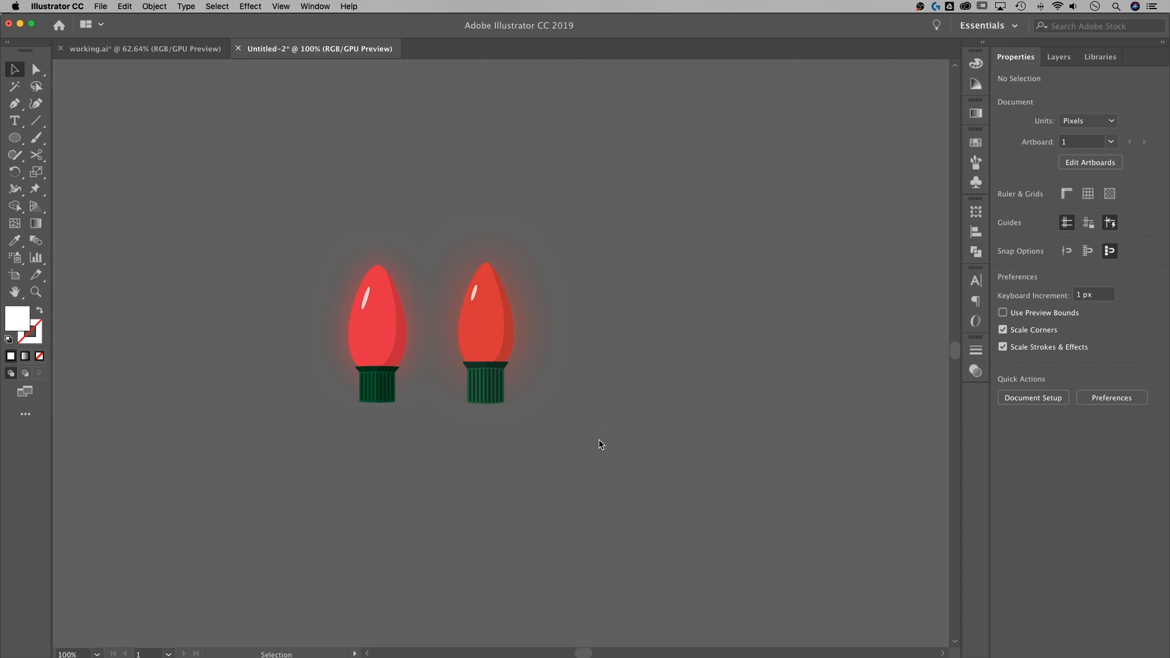
left_click_drag(598, 445, 638, 414)
left_click_drag(502, 205, 498, 209)
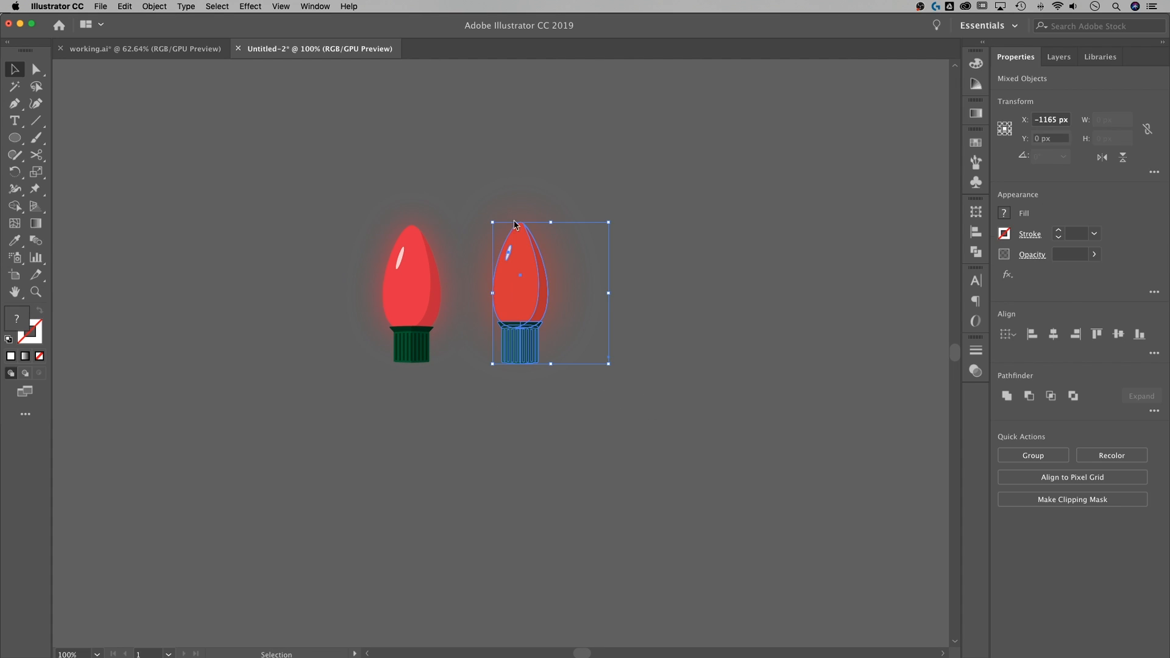
left_click(634, 133)
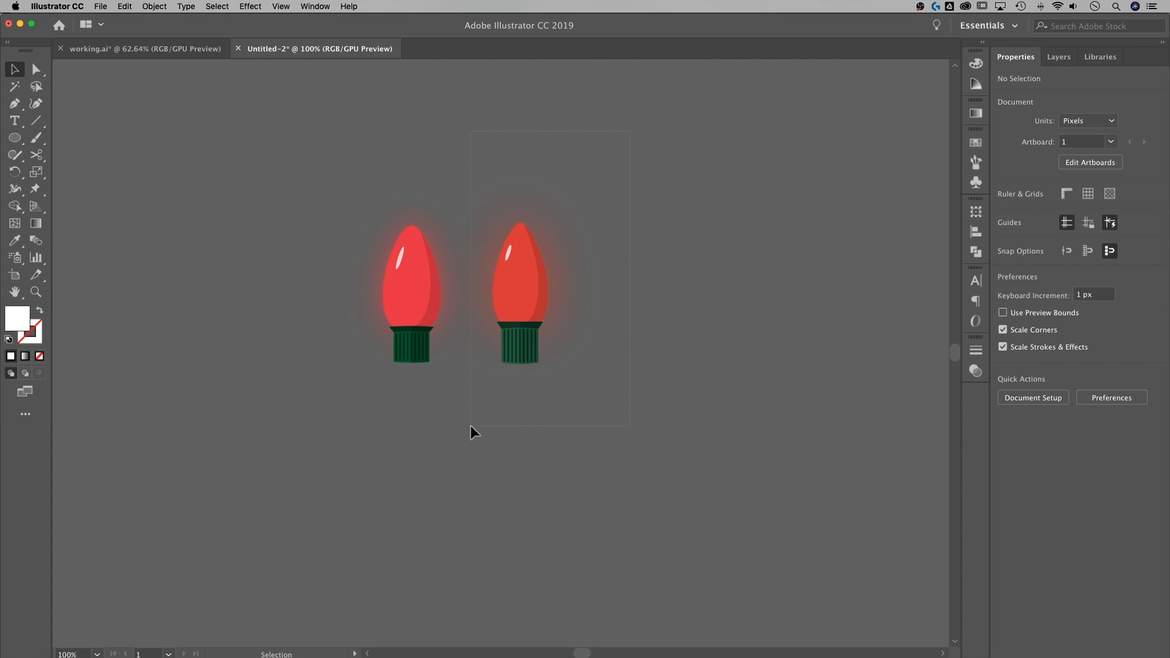
left_click_drag(470, 426, 473, 423)
left_click_drag(658, 413, 579, 182)
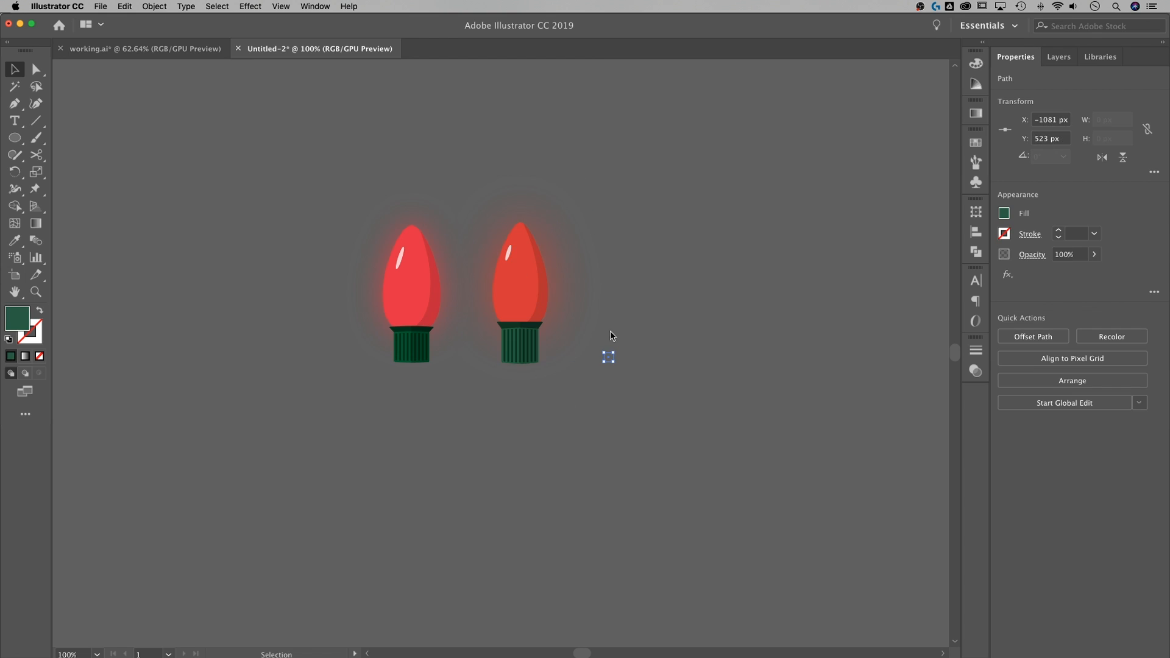
left_click(608, 353)
Step: Duplicate the finished bulb and socket about 165 px to the right of the original
left_click_drag(651, 416, 477, 160)
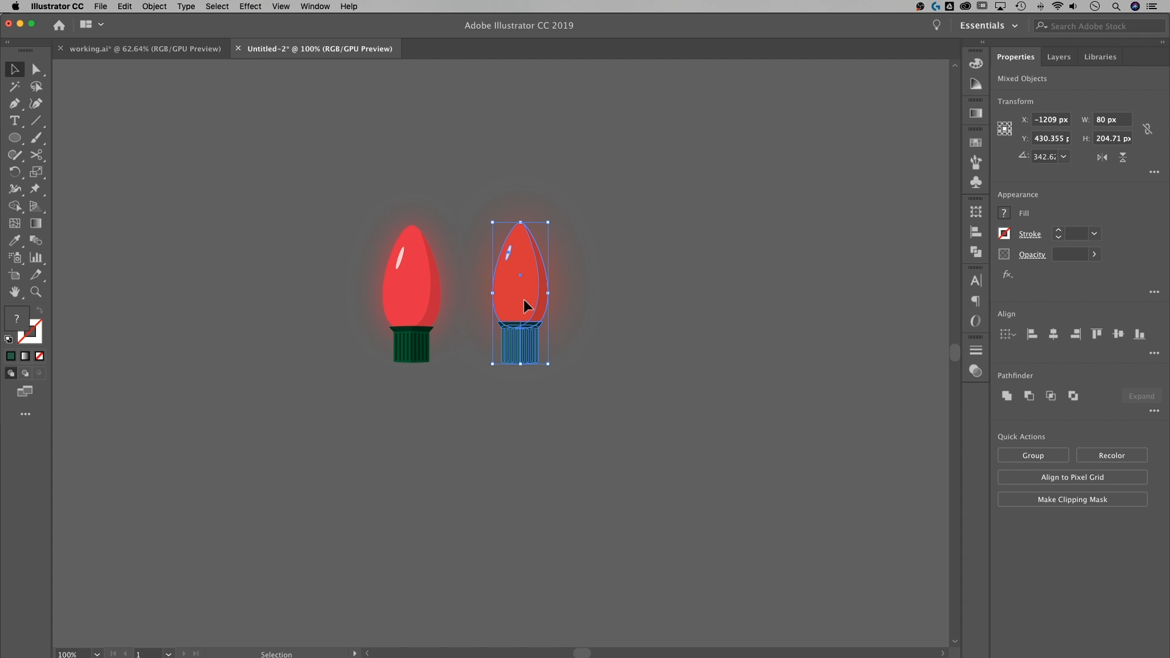
left_click_drag(524, 302, 638, 303)
left_click(741, 281)
left_click_drag(736, 281, 541, 384)
Step: Recolor the main bulb shape inside the copied bulb's group with the blue fill 3444D6
key("super+=")
key("super+=")
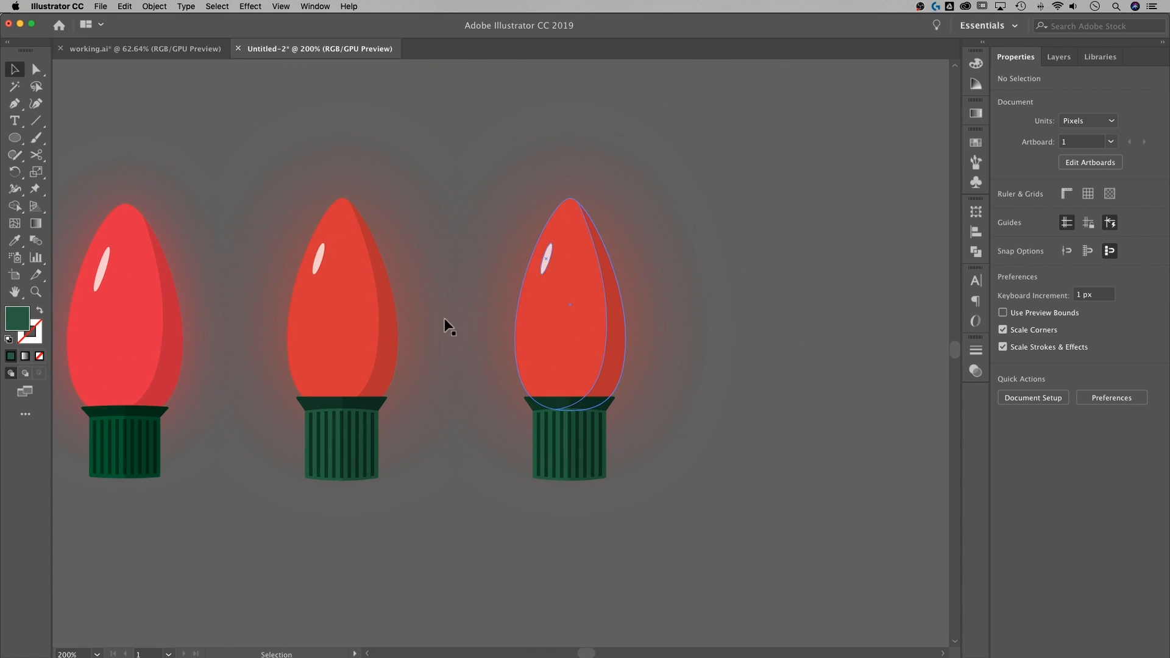
left_click(570, 329)
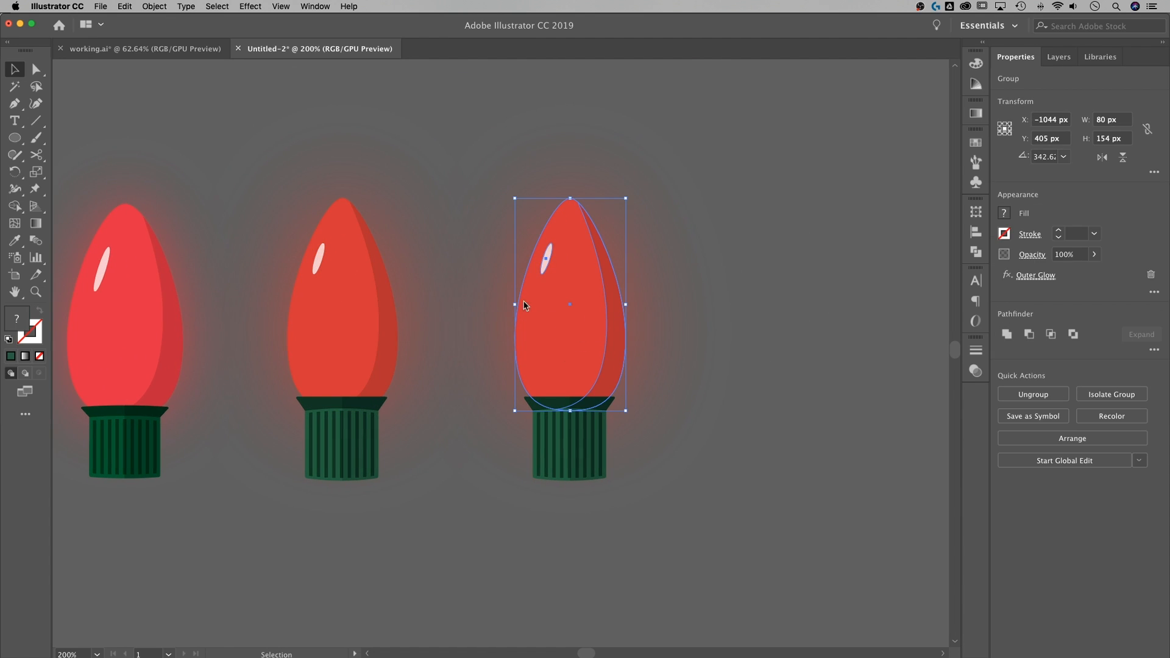
left_click(36, 69)
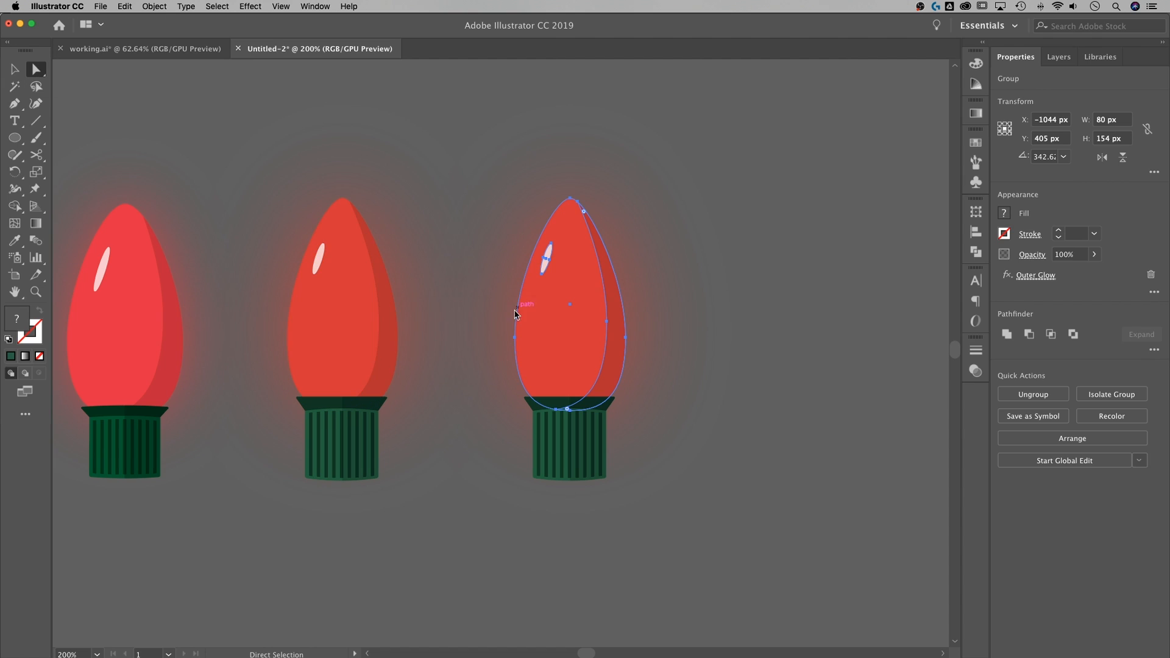
left_click(522, 336)
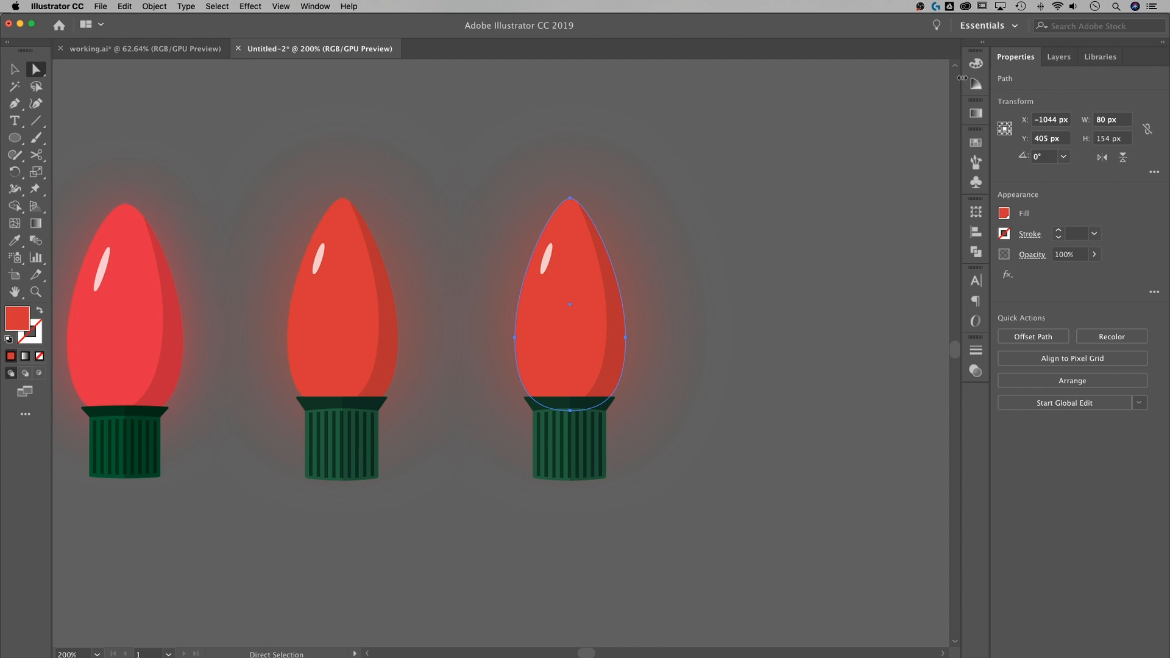
left_click(974, 64)
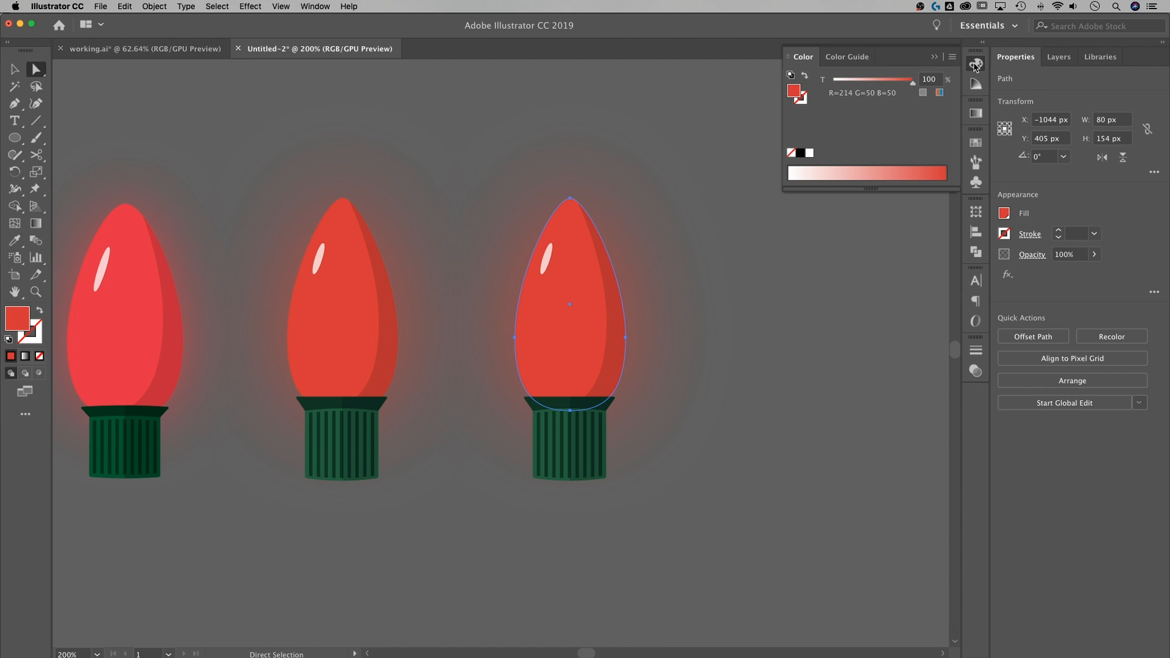
double_click(793, 92)
left_click_drag(647, 86, 773, 77)
left_click_drag(736, 239, 735, 172)
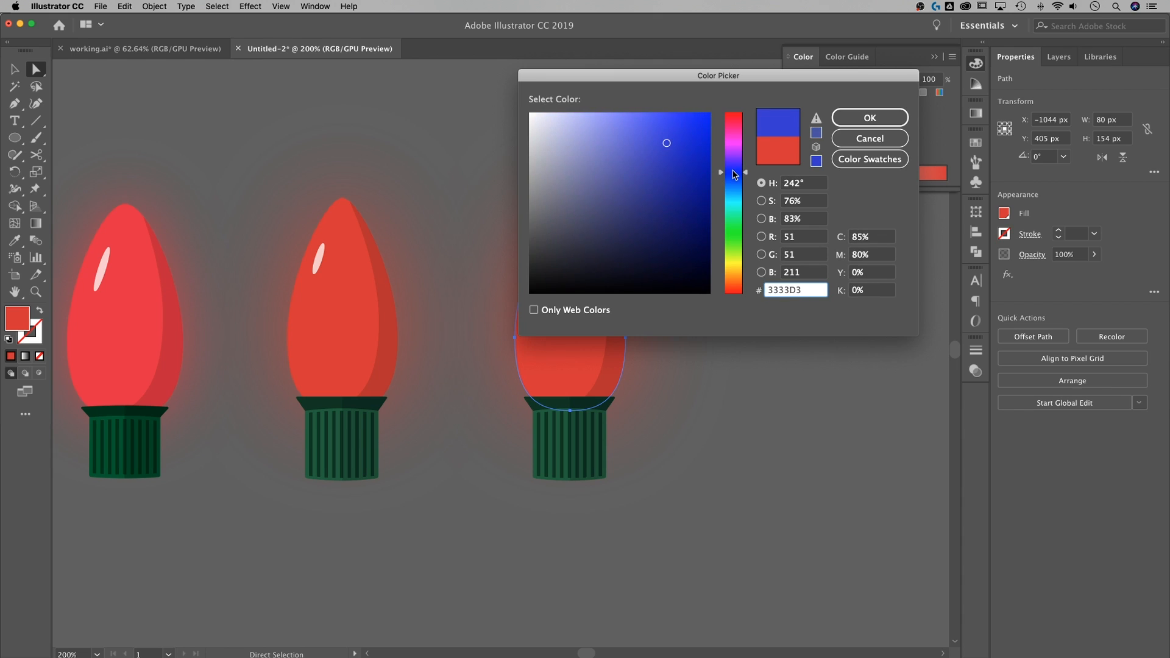
left_click(737, 176)
left_click_drag(666, 143, 667, 141)
left_click(871, 117)
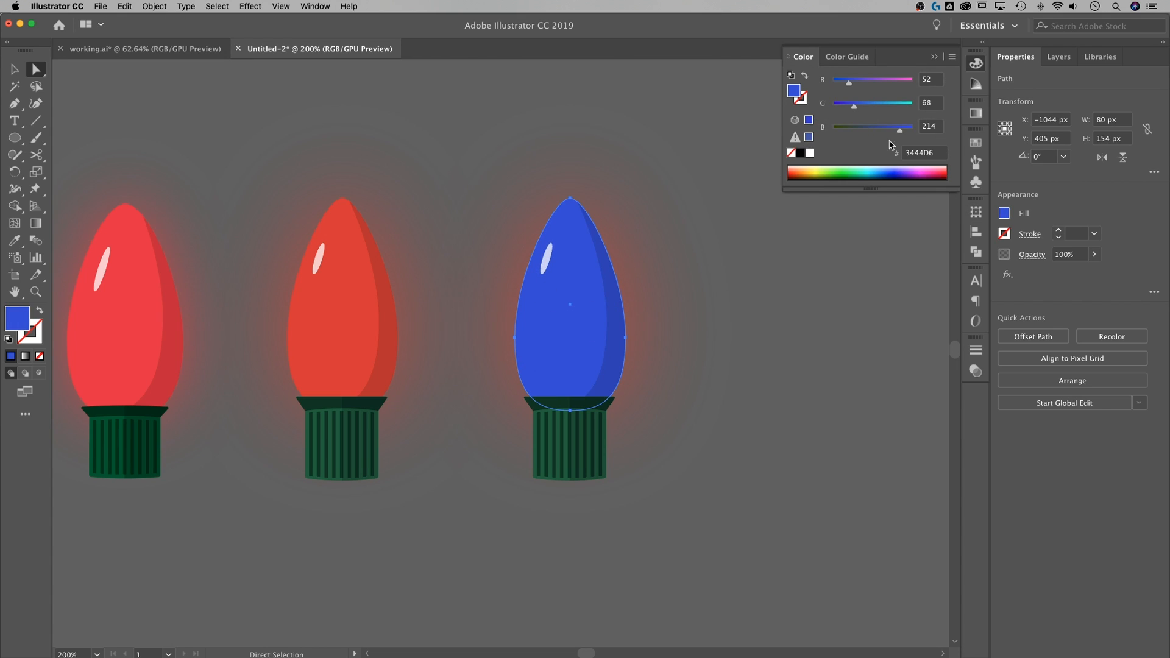
Step: Save the blue fill R=52 G=68 B=214 as a global swatch and move it into the color group holding the bulb's greens and red
left_click(977, 144)
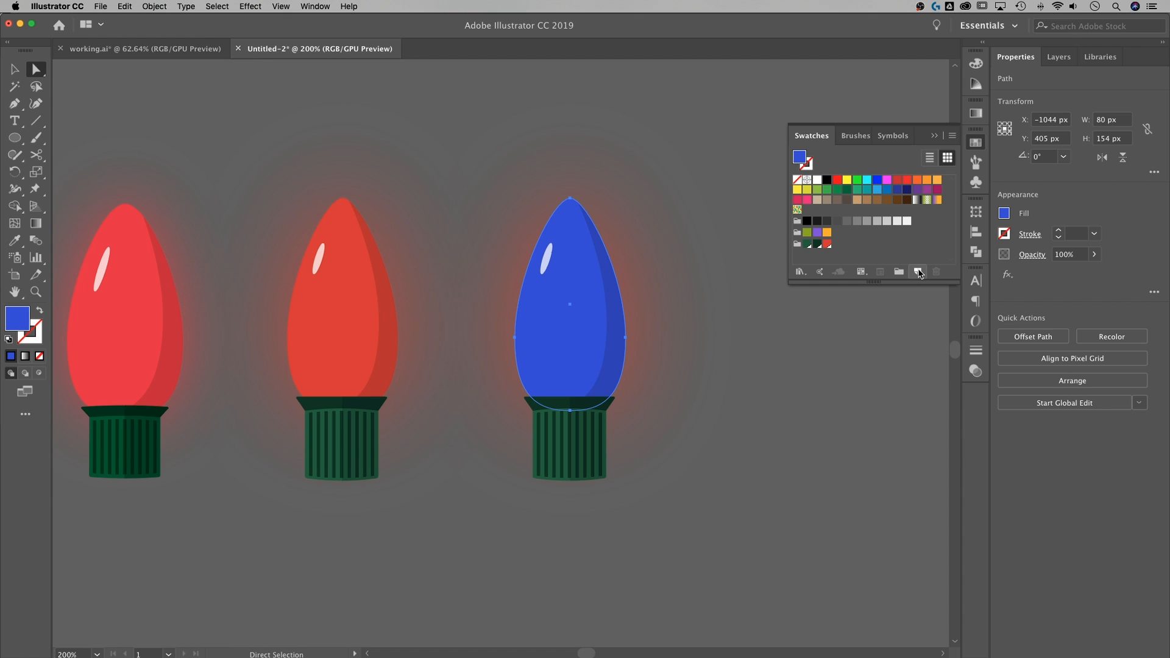
left_click(919, 273)
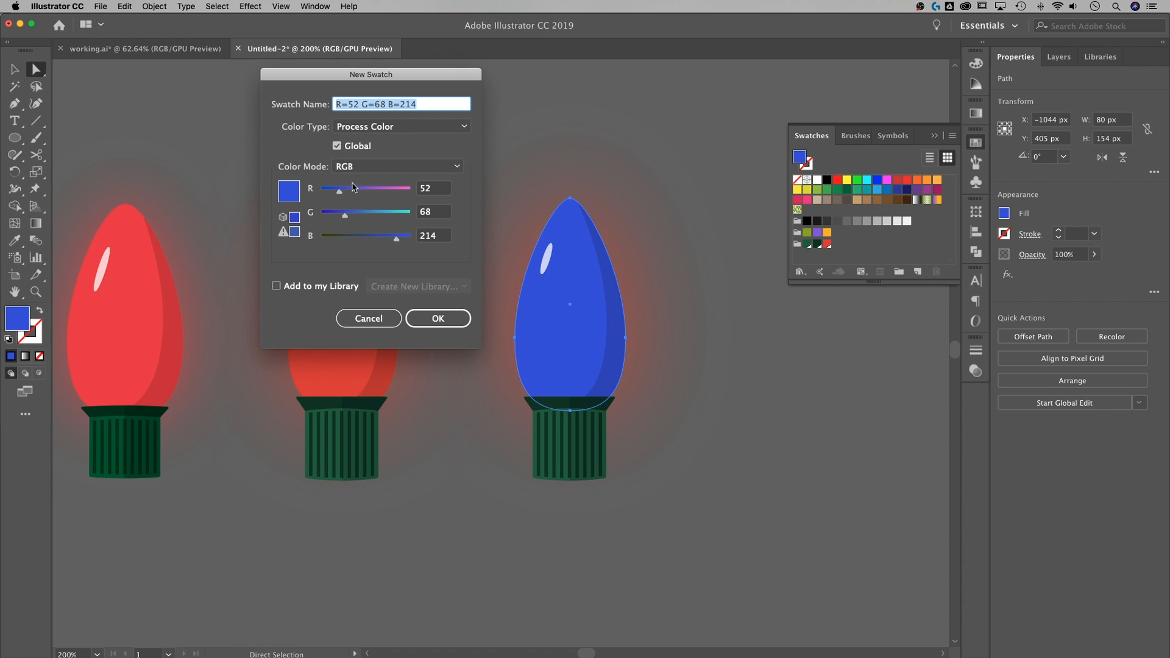
left_click(438, 318)
left_click_drag(807, 213, 827, 244)
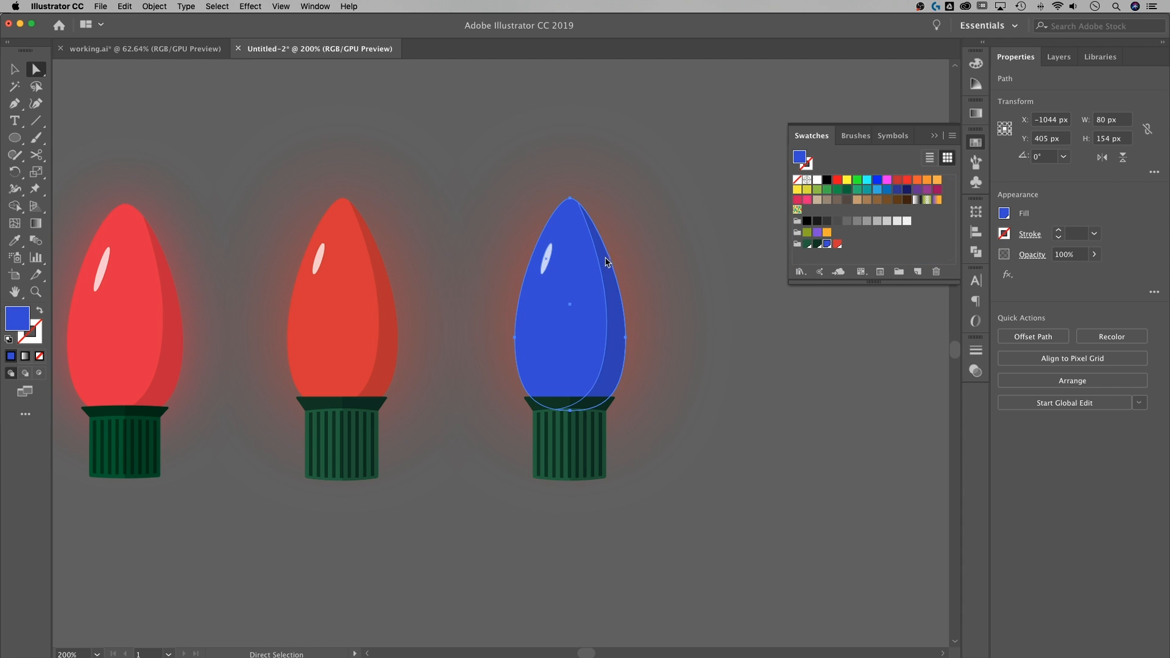
left_click(15, 69)
left_click(673, 302)
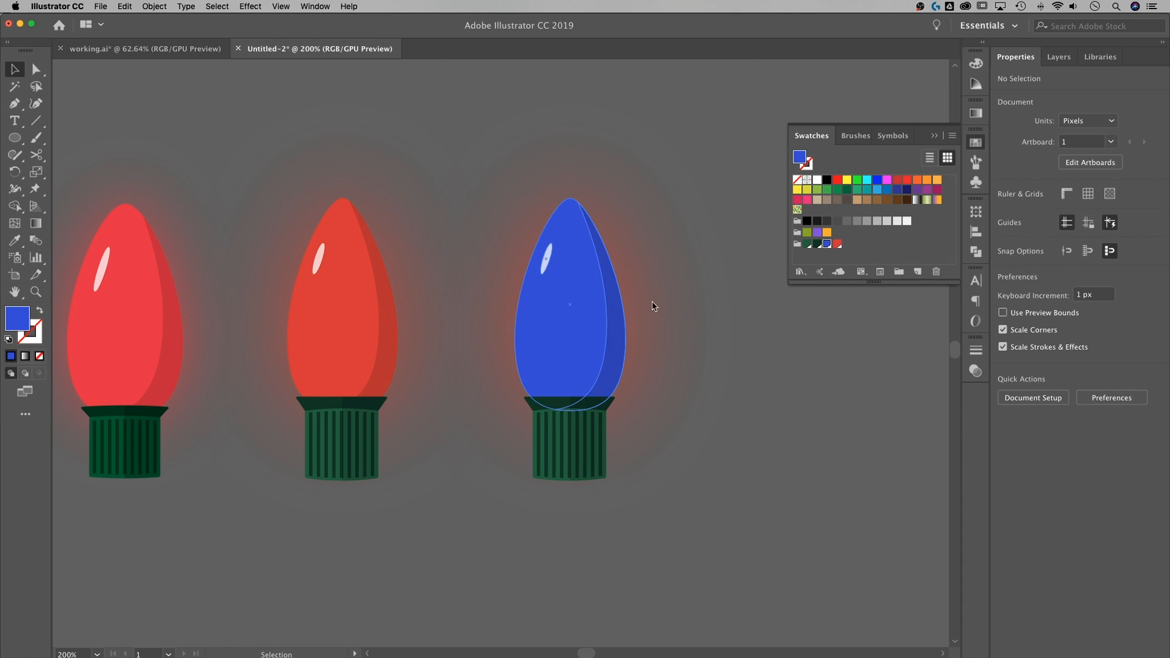
Step: Change the copied bulb's Outer Glow color to the blue swatch R=52 G=68 B=214, keeping Screen mode, 75% opacity and 30 px blur
left_click(596, 313)
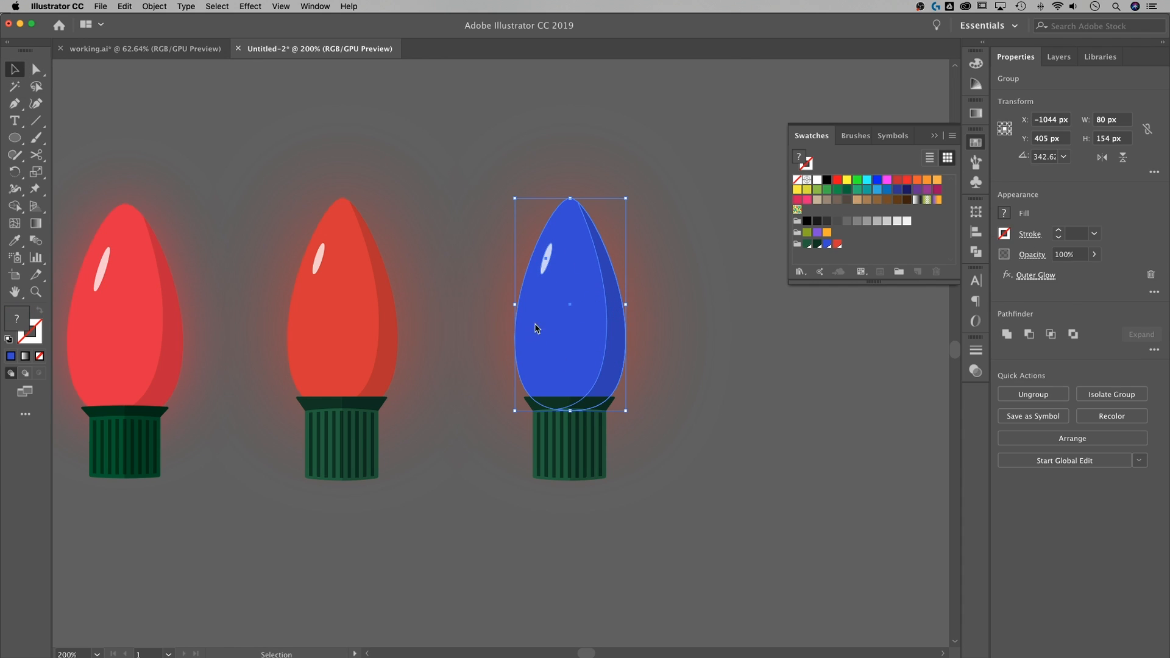
left_click(934, 135)
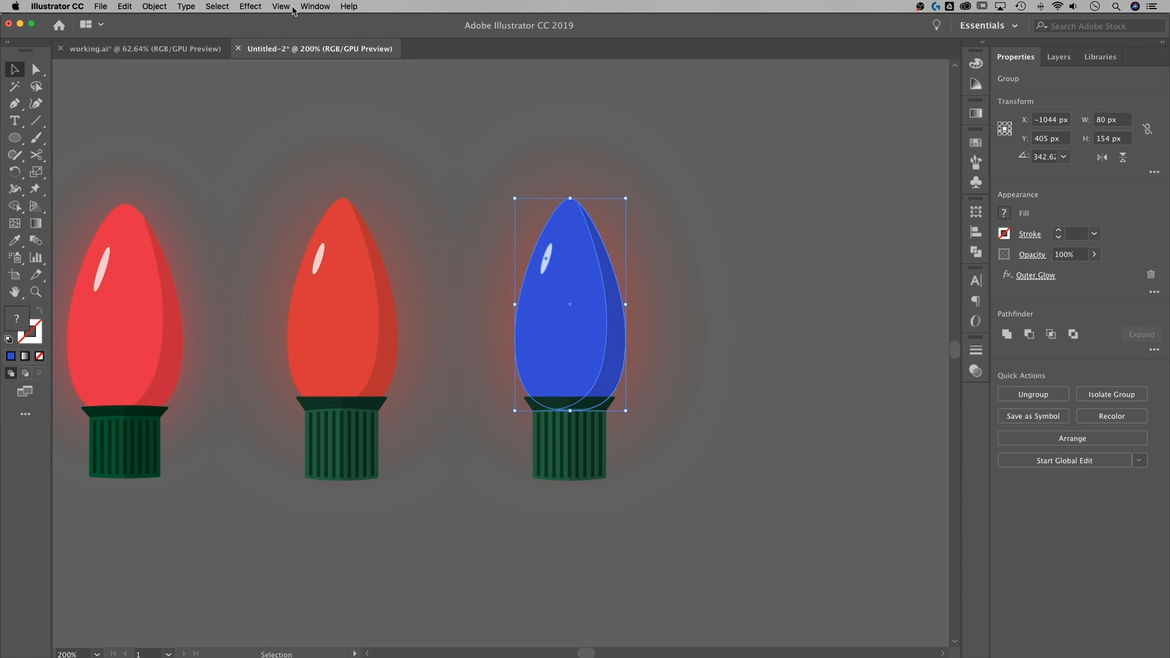
left_click(1042, 277)
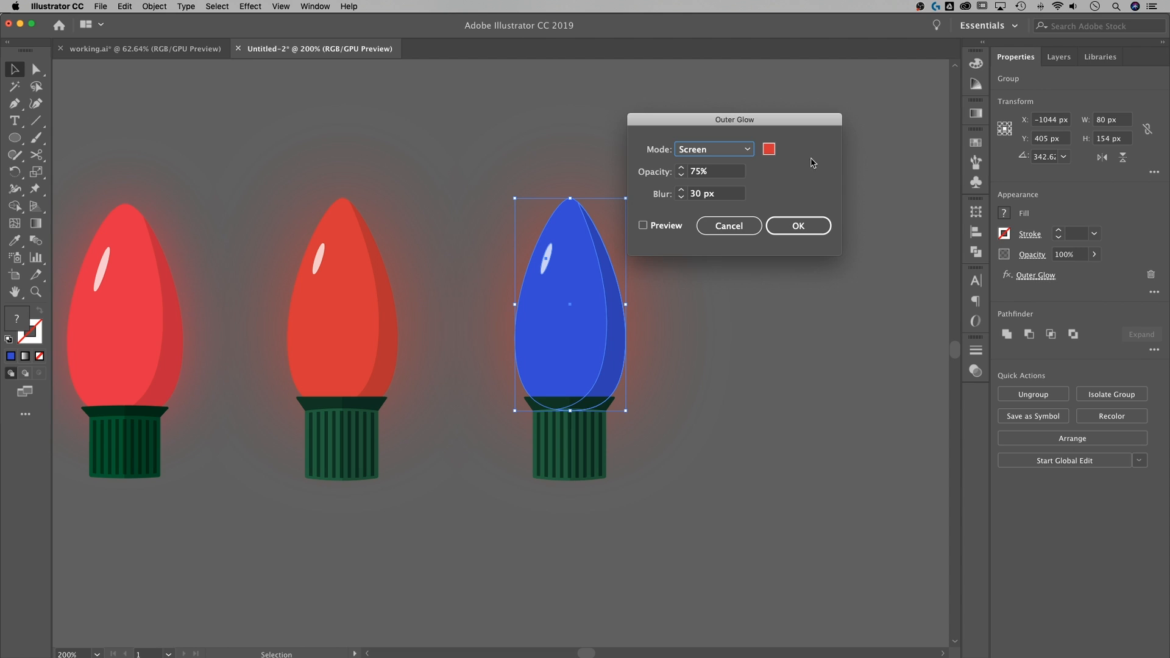
left_click(768, 151)
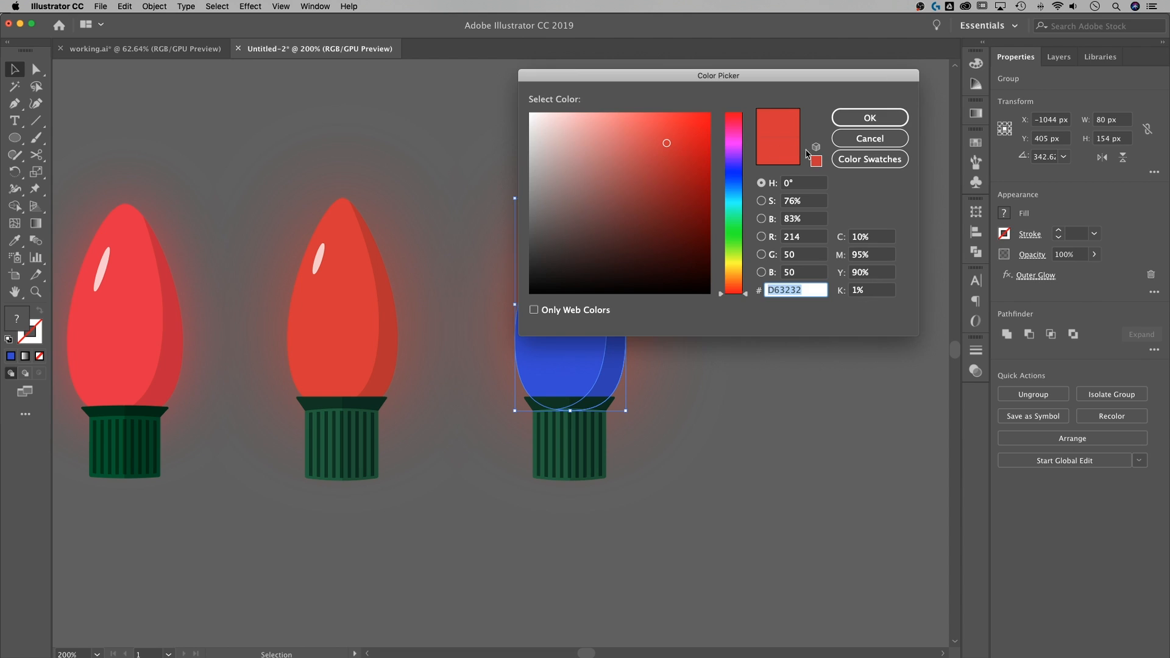
left_click(866, 162)
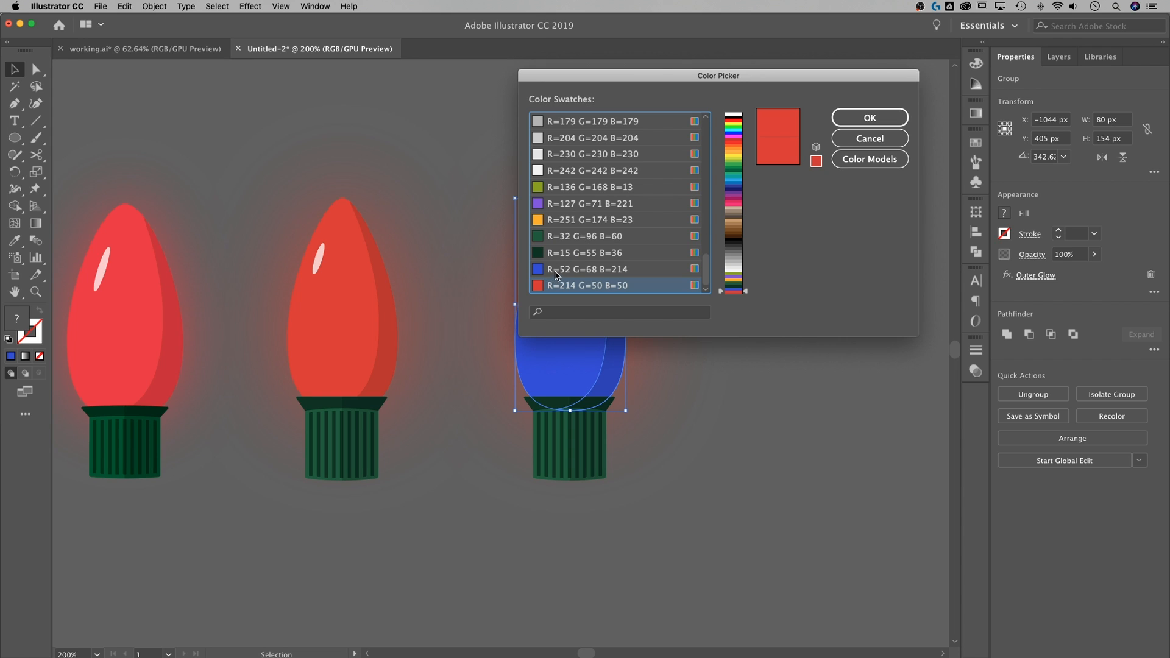
left_click(557, 275)
left_click(858, 119)
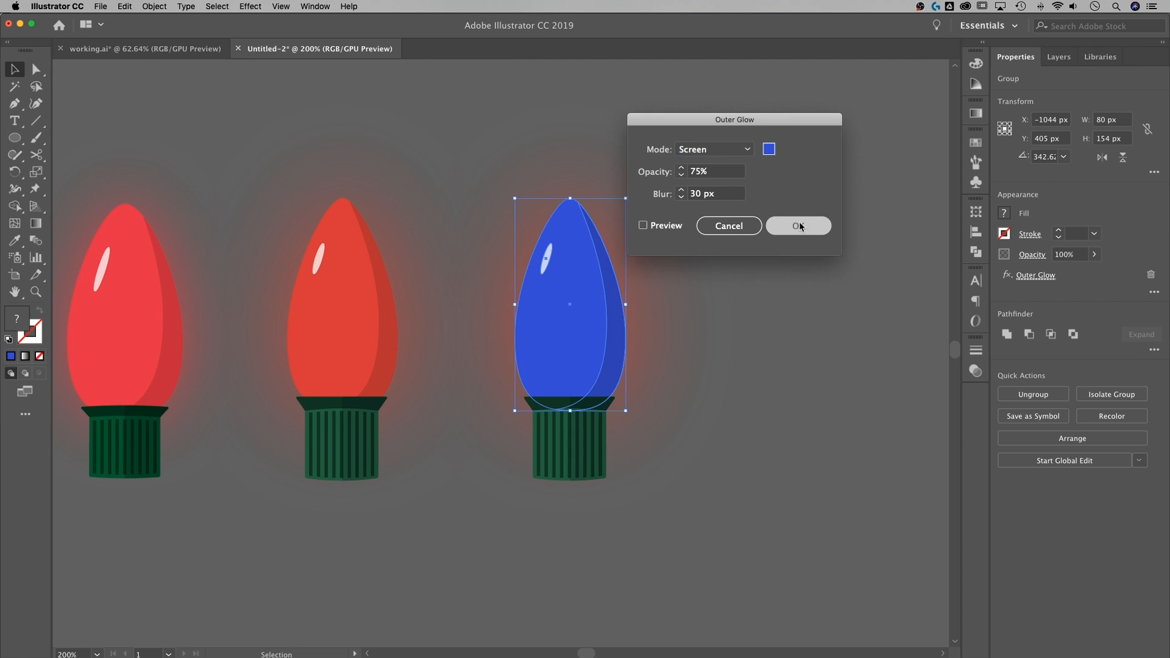
left_click(800, 225)
left_click(789, 266)
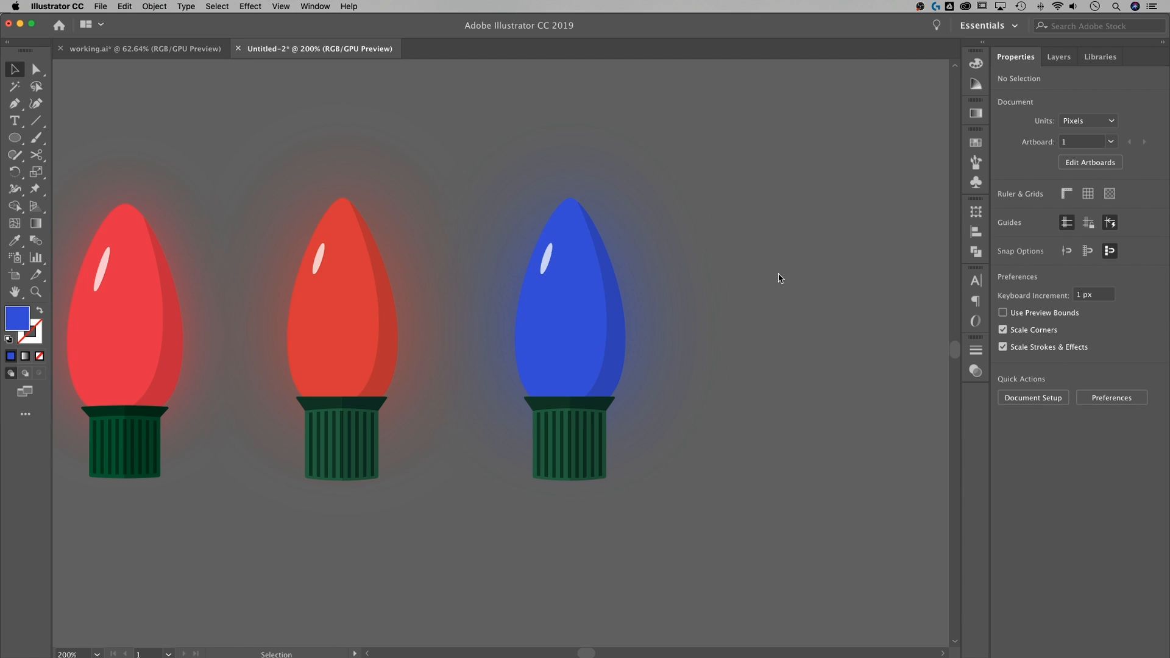
Step: Set up the Pen tool with no fill and a 5 pt stroke in the green swatch R=32 G=96 B=60
key("super+minus")
key("super+minus")
key("super+minus")
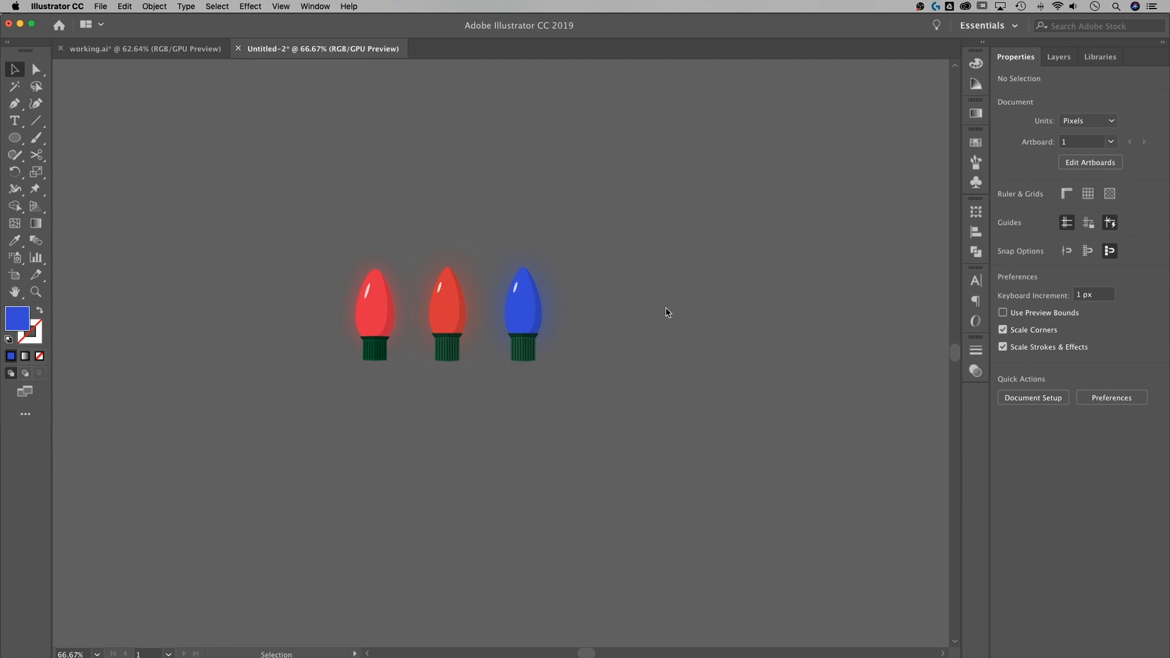
key("space")
left_click_drag(642, 345, 695, 229)
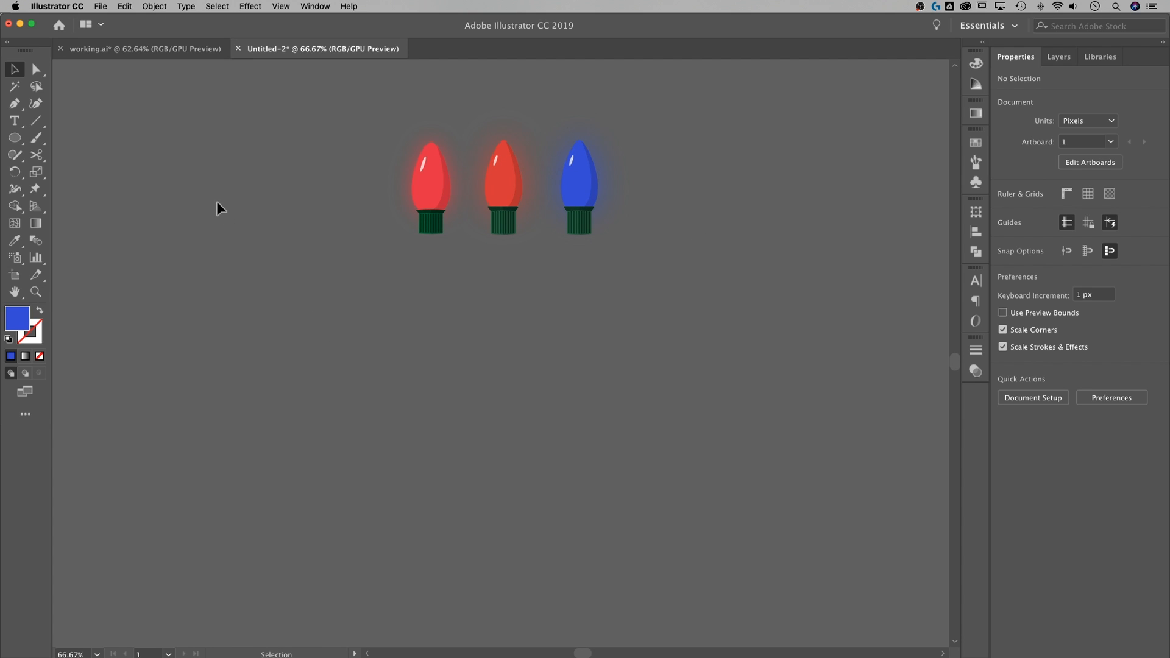
left_click(16, 104)
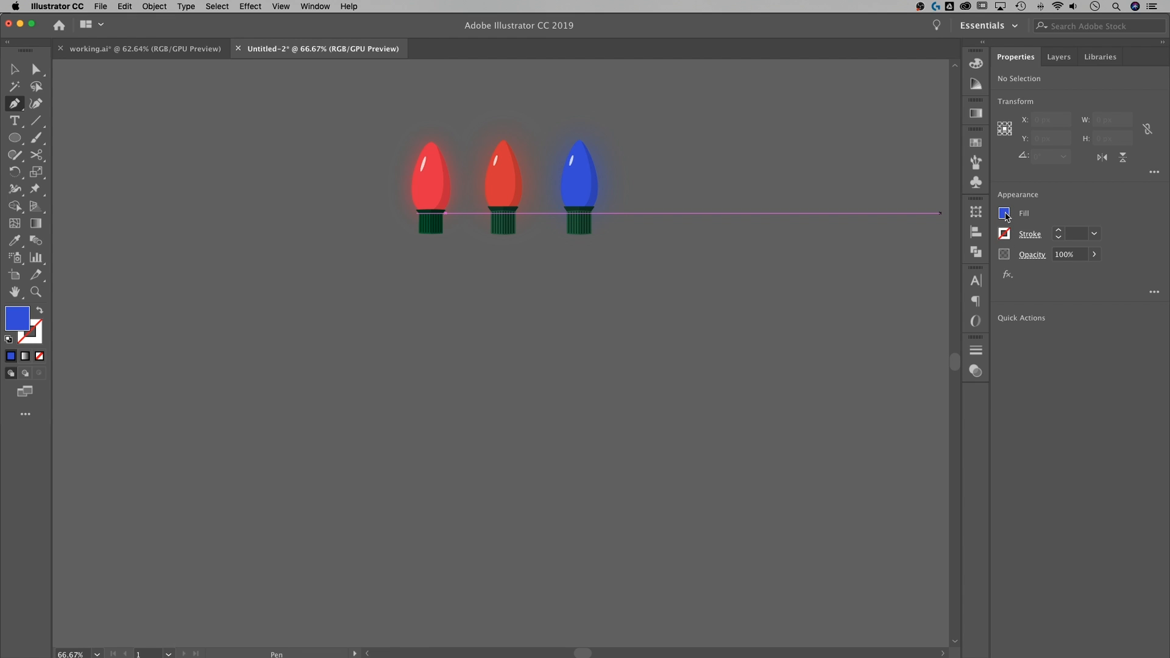
left_click(1004, 213)
left_click(848, 265)
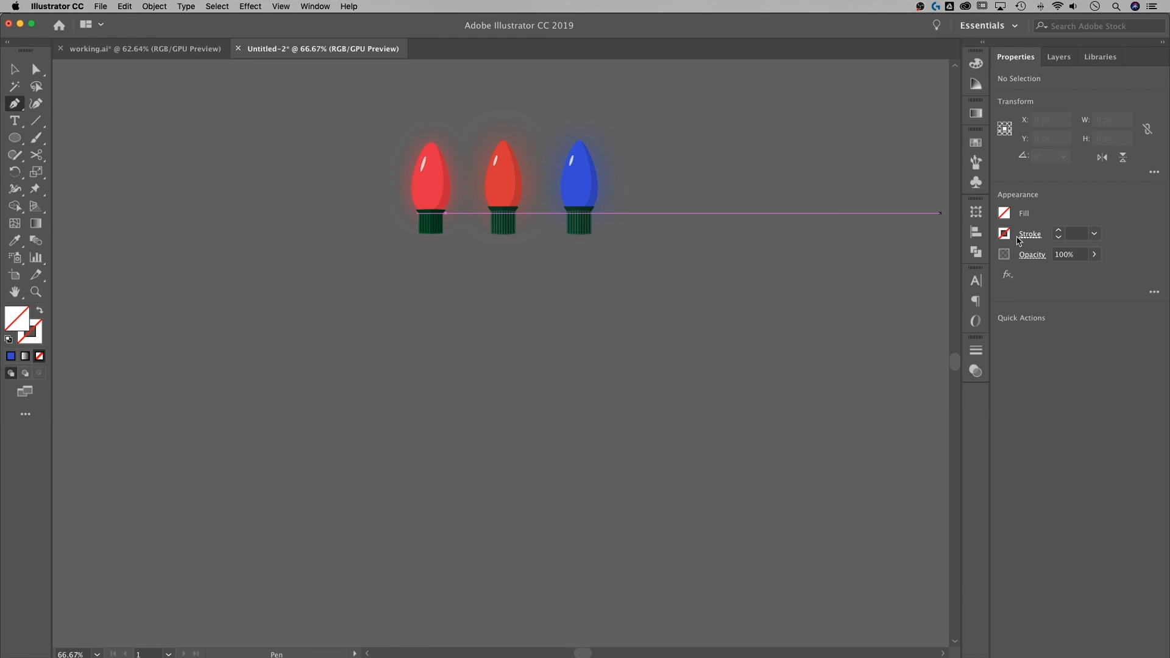
left_click(1078, 235)
key("Return")
left_click(1004, 235)
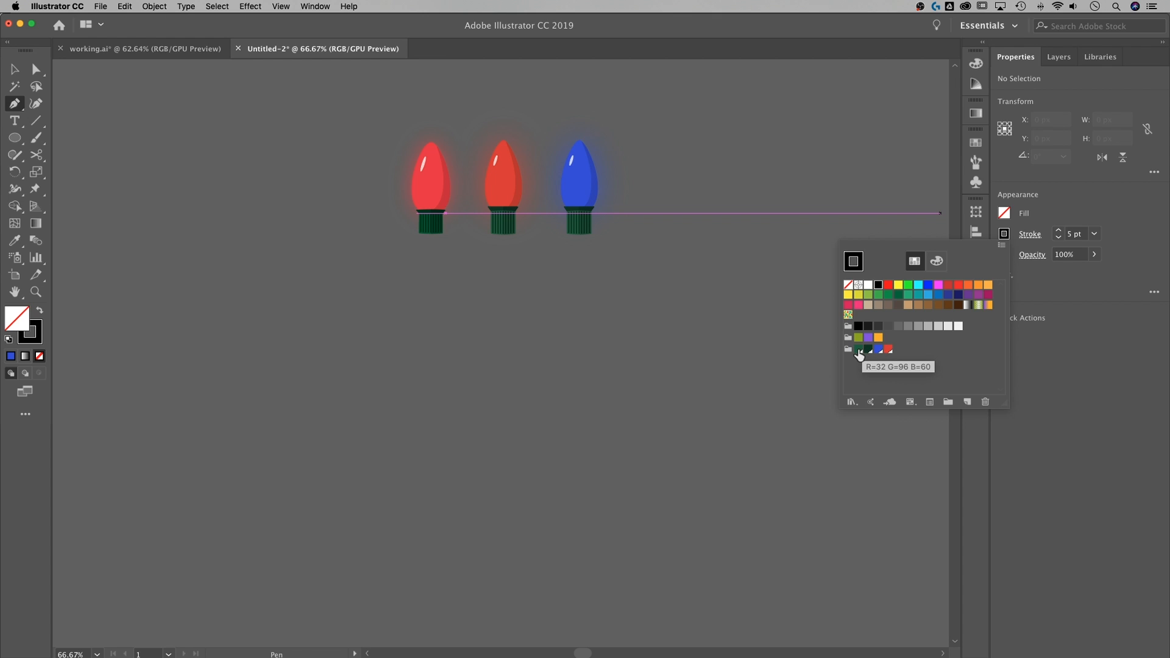
left_click(858, 351)
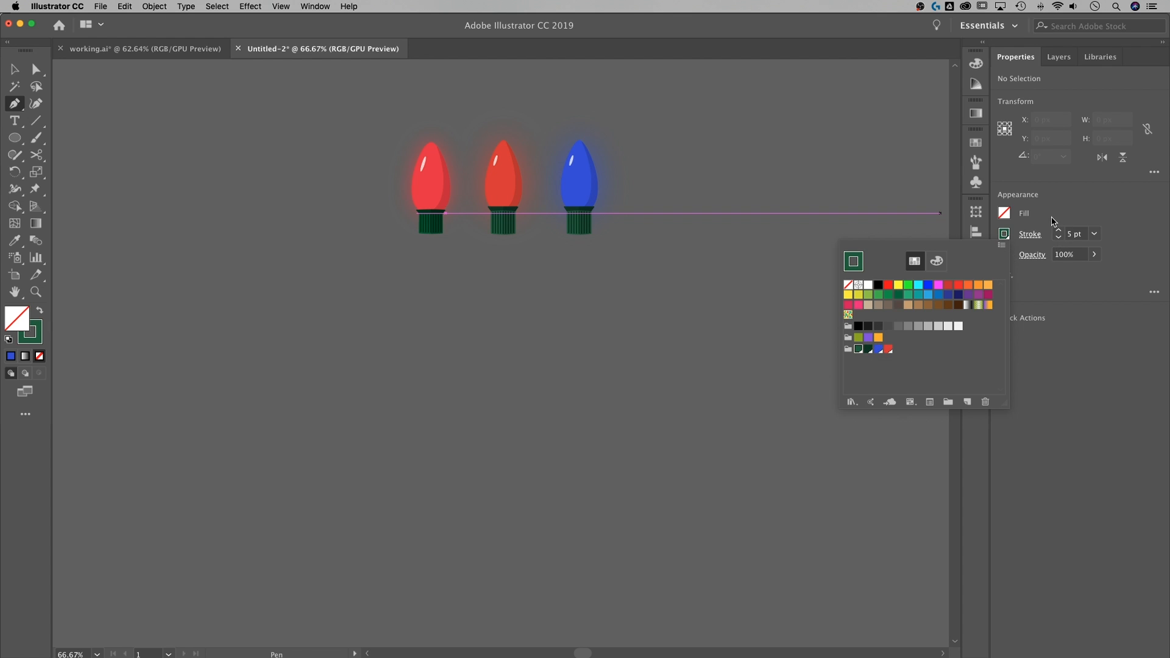
left_click(1009, 236)
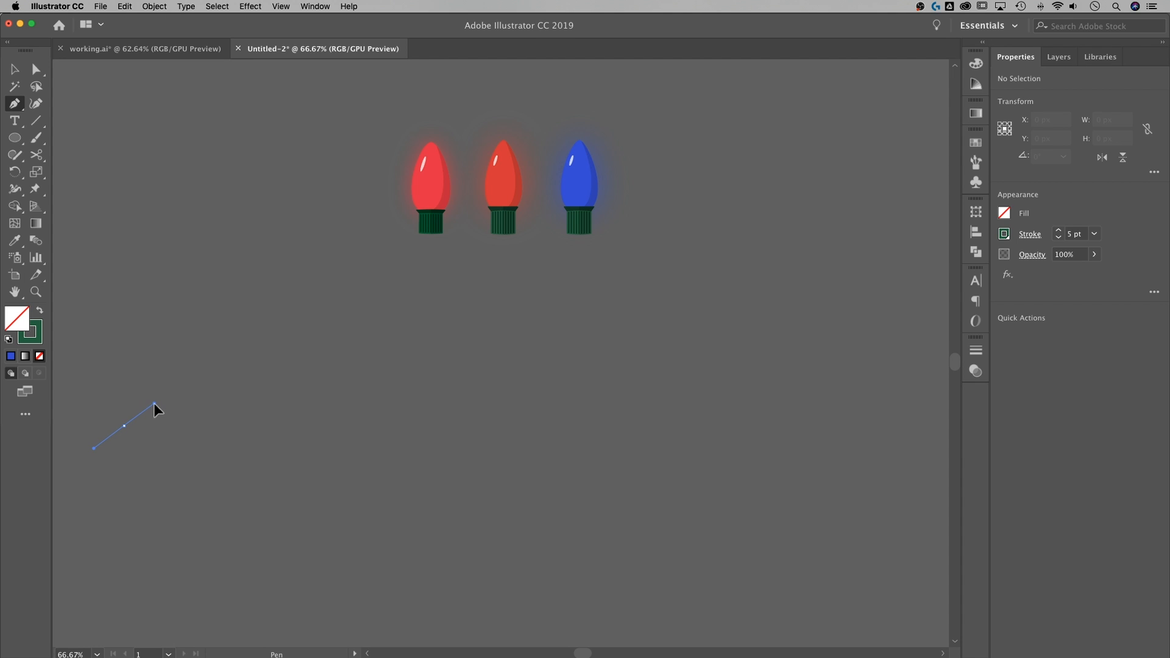
Step: Draw a wavy green wire about 1450 px wide below the bulbs, with one loop between its first two waves
left_click_drag(144, 412, 157, 401)
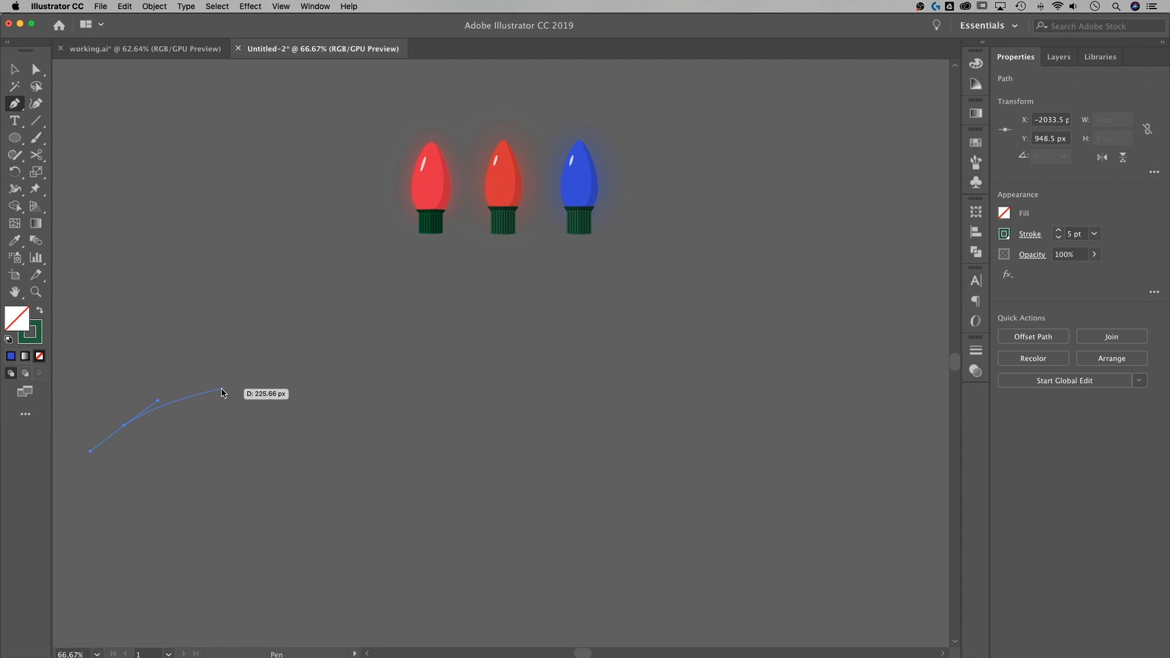
left_click_drag(215, 384, 250, 396)
left_click_drag(286, 452, 327, 452)
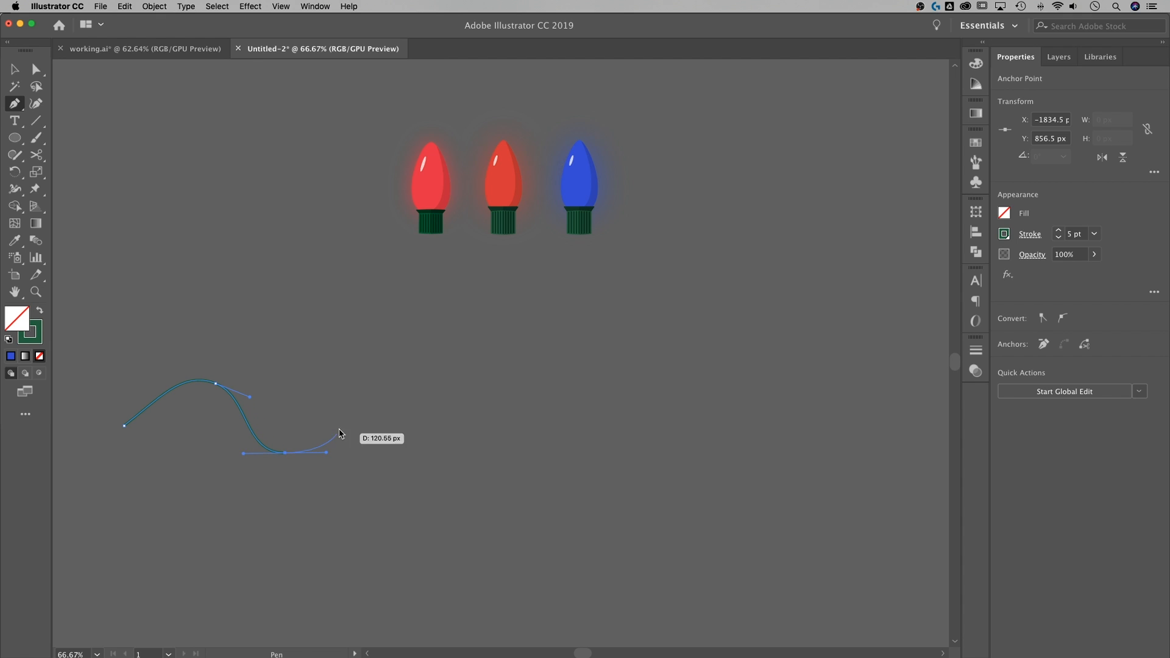
left_click_drag(395, 364, 391, 333)
left_click_drag(324, 378, 330, 428)
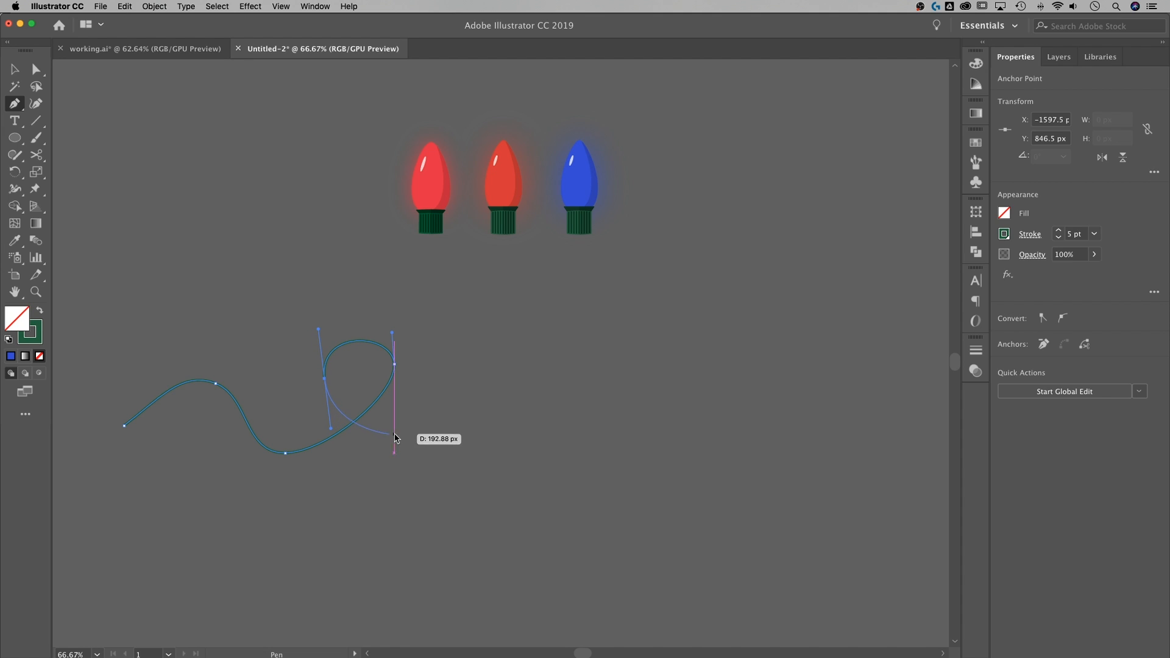
left_click_drag(420, 432, 446, 425)
left_click_drag(561, 353, 617, 364)
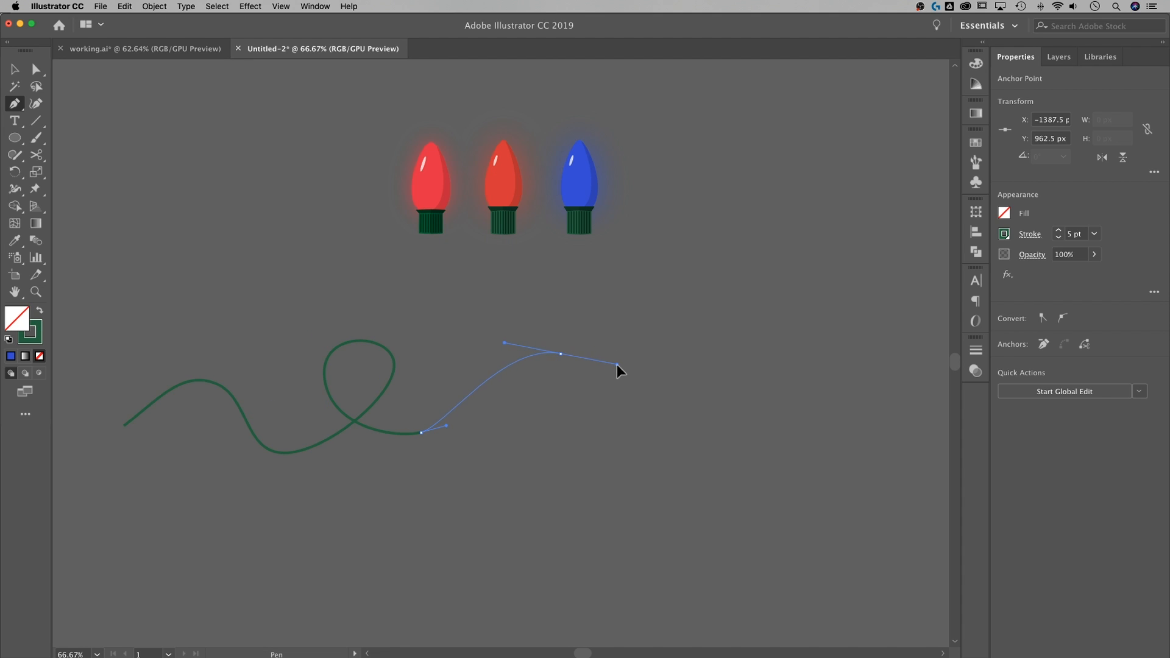
left_click_drag(684, 432, 736, 420)
left_click_drag(793, 353, 834, 355)
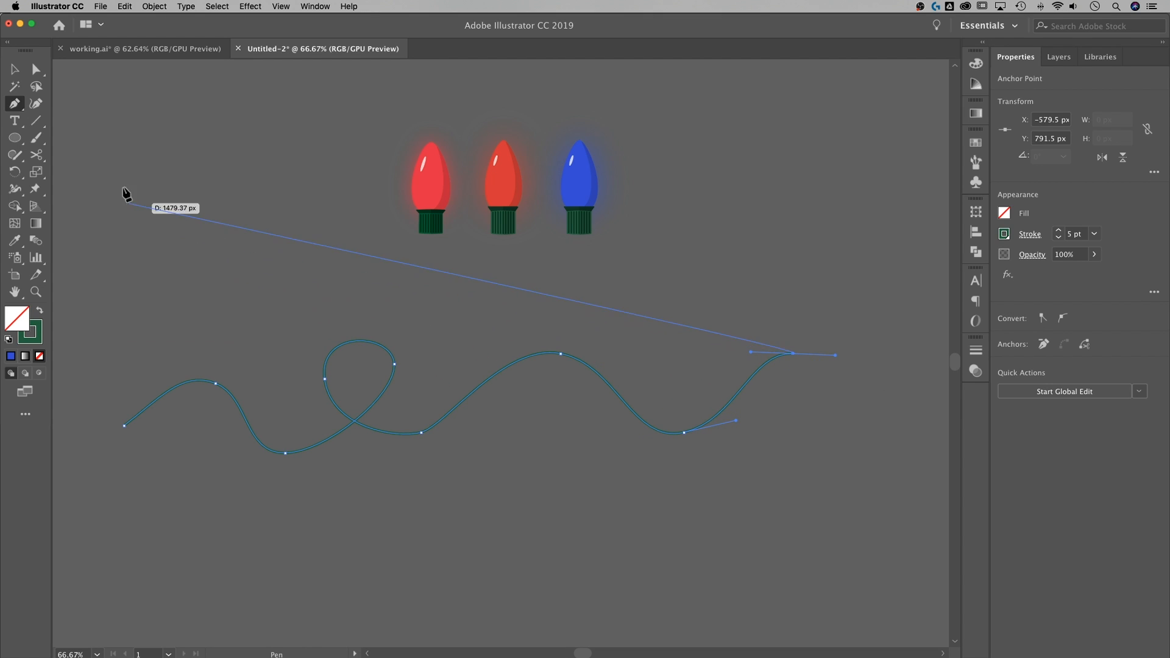
Step: Give the green wire's stroke round caps and deselect it
left_click(18, 71)
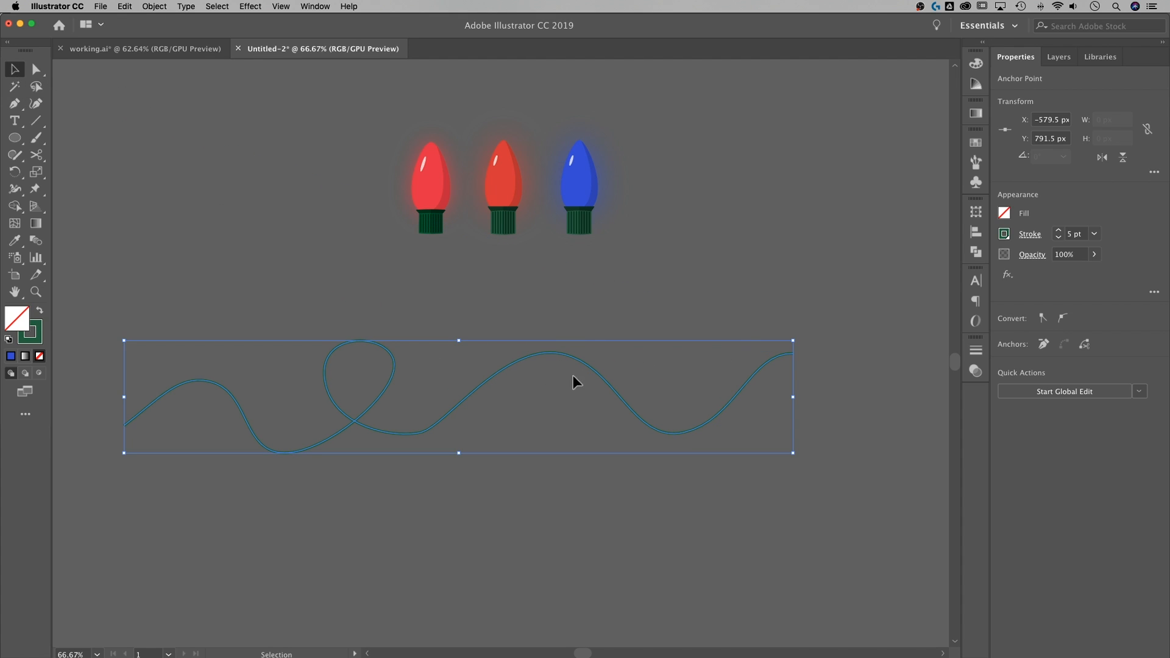
left_click(1032, 238)
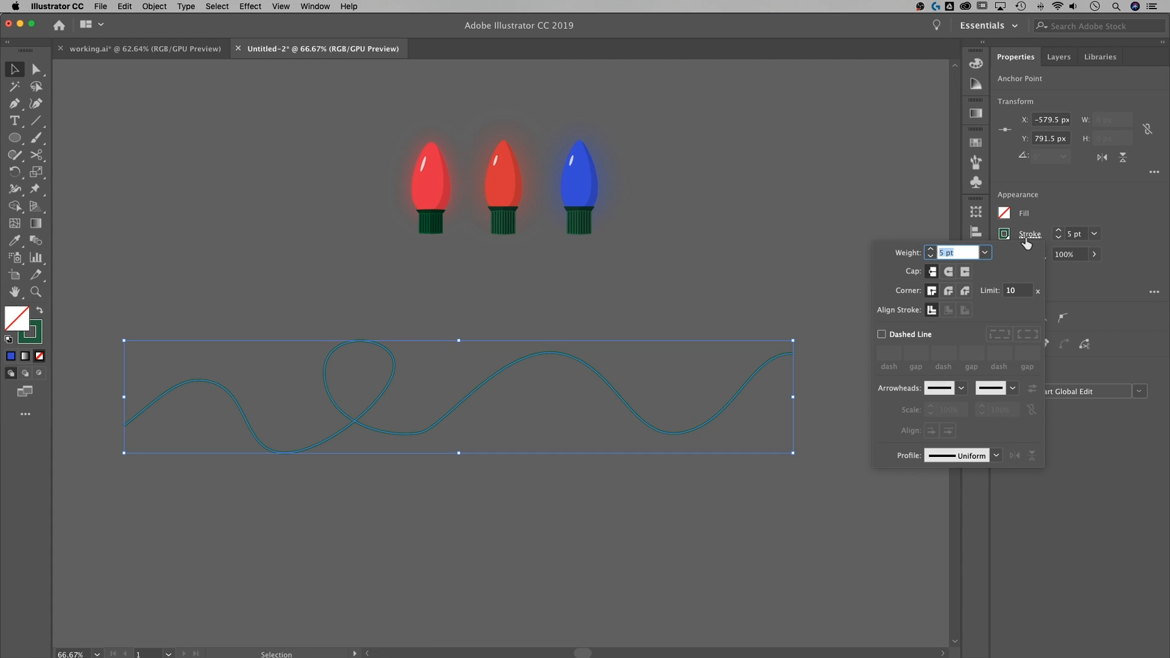
left_click(951, 275)
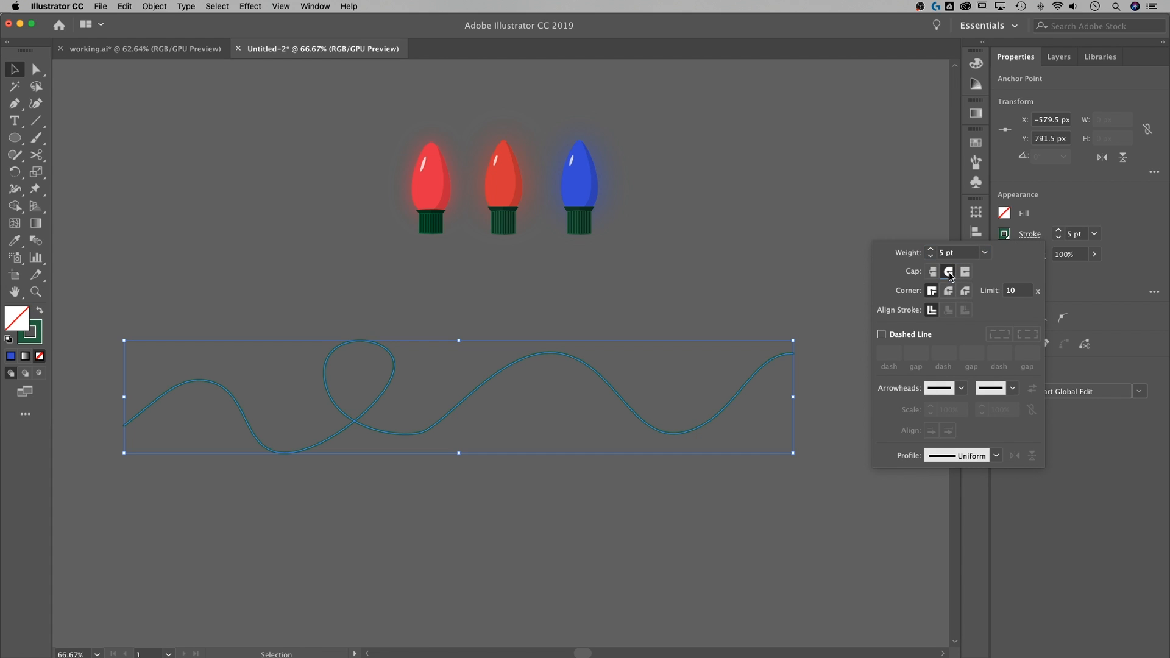
left_click(820, 347)
left_click(816, 360)
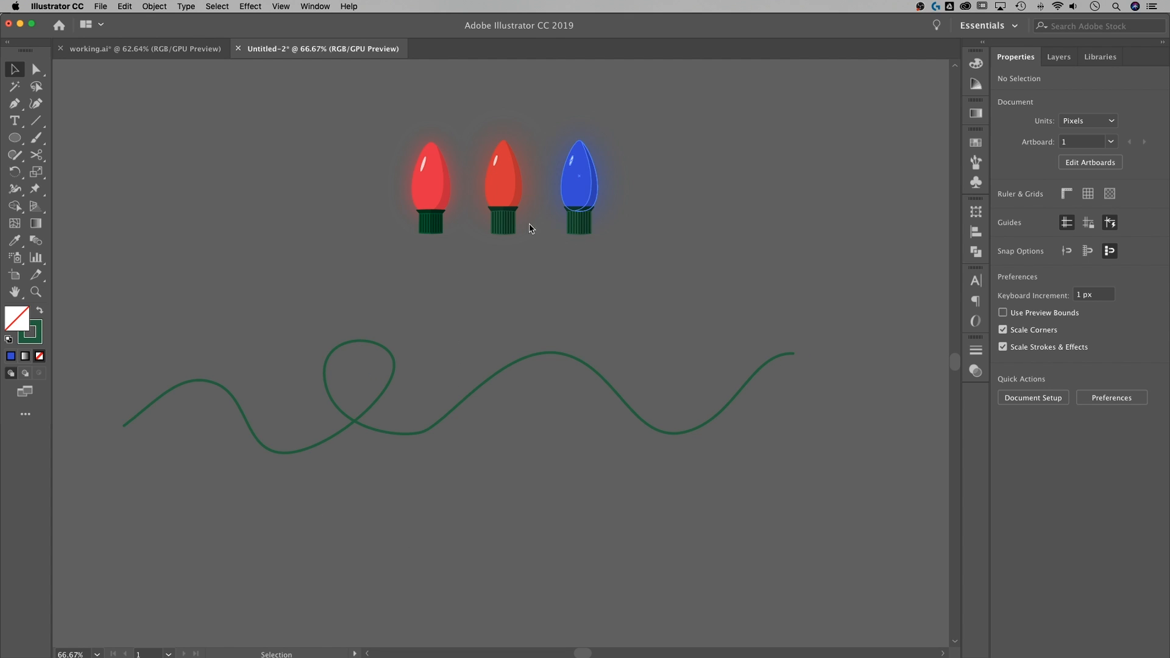
Step: Group the middle red bulb together with its green socket
left_click(503, 201)
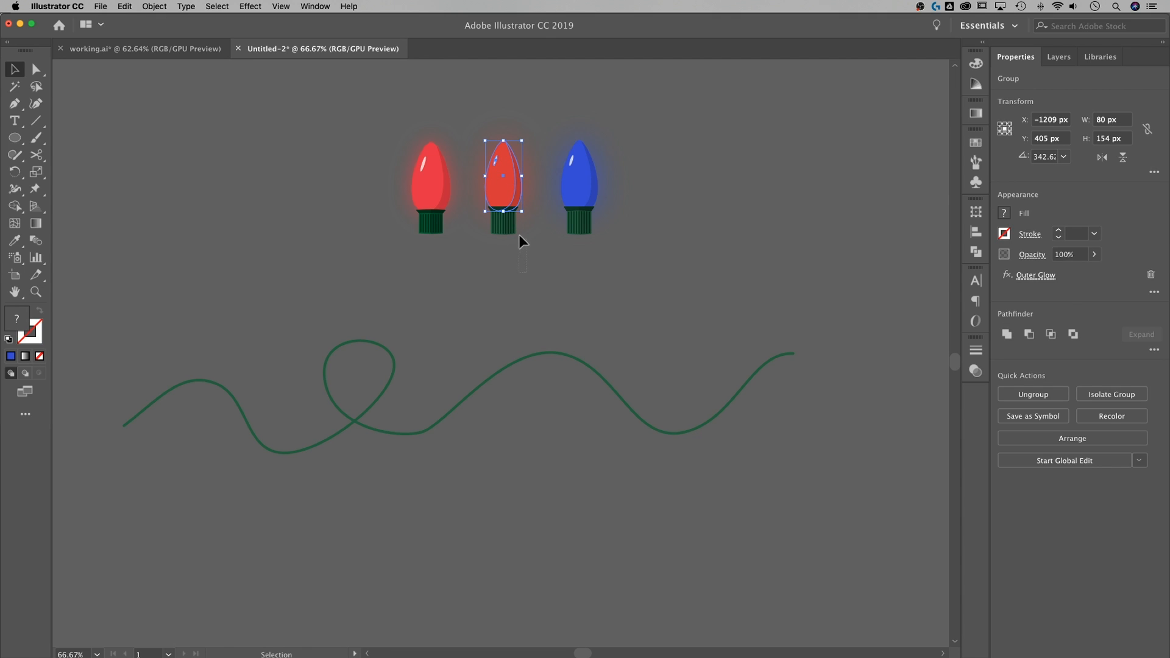
left_click_drag(489, 117, 485, 115)
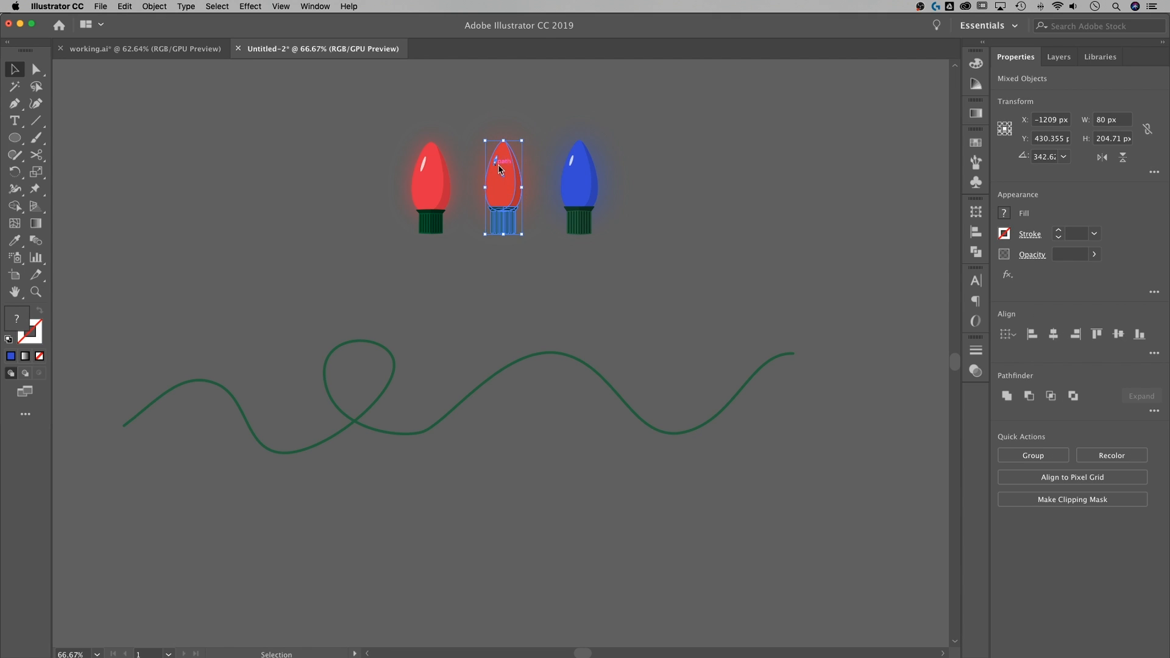
right_click(498, 170)
left_click(529, 241)
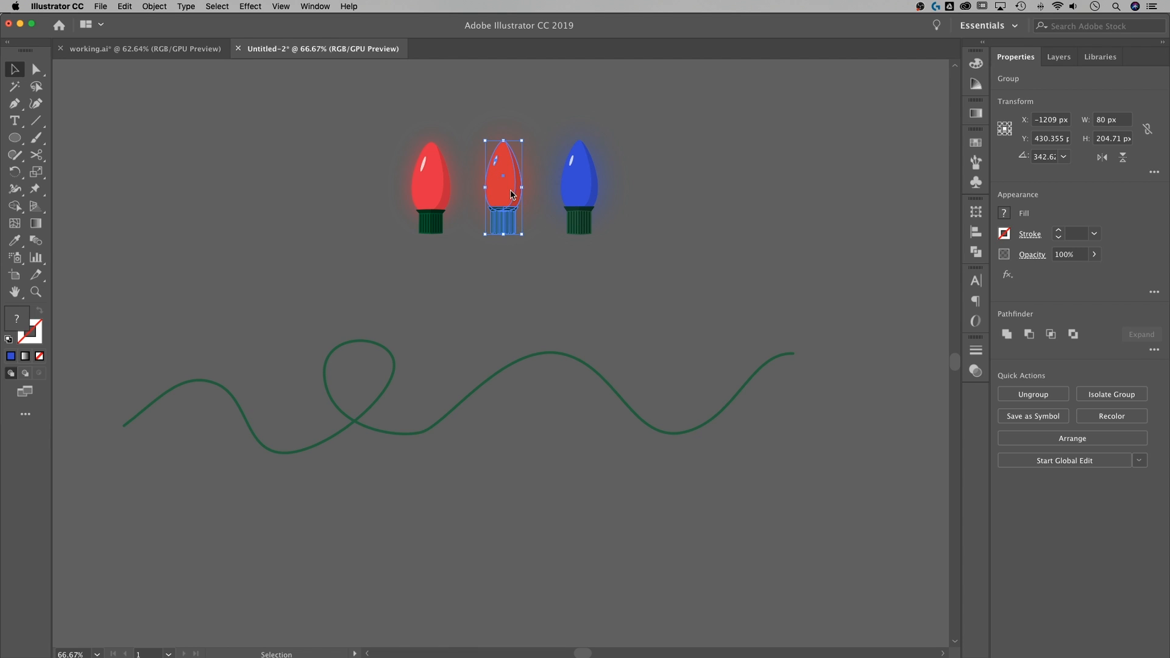
Step: Place the grouped red bulb on the wire's first crest and scale it down to about 56 by 143 px
left_click_drag(510, 203, 208, 349)
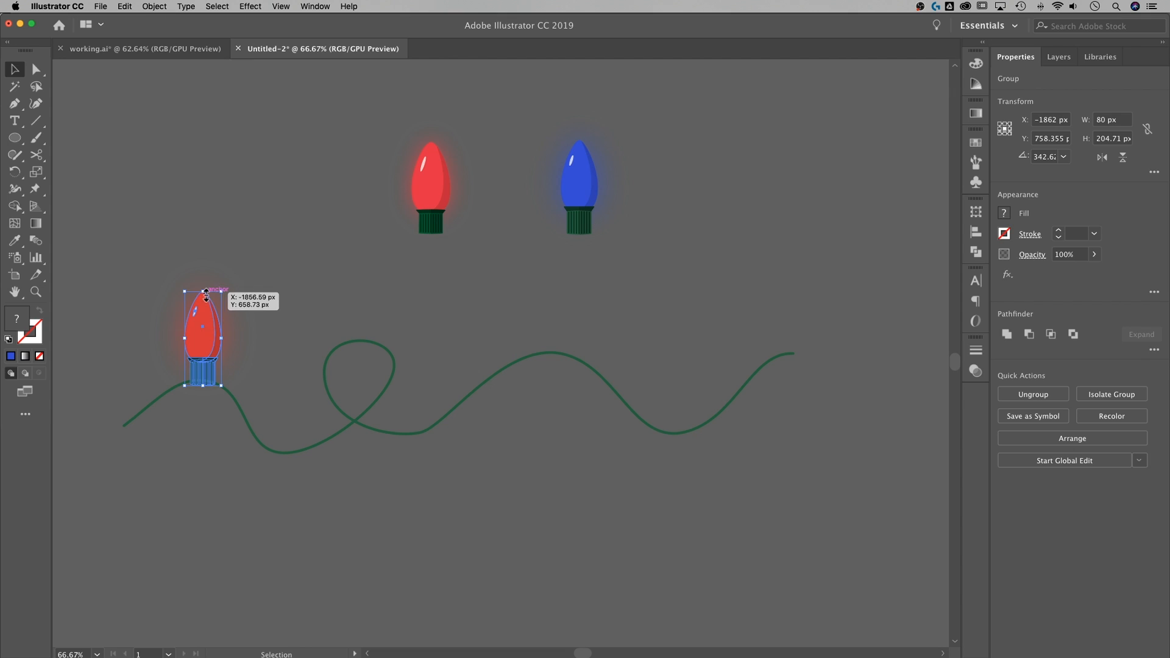
left_click_drag(203, 295, 206, 324)
left_click(255, 323)
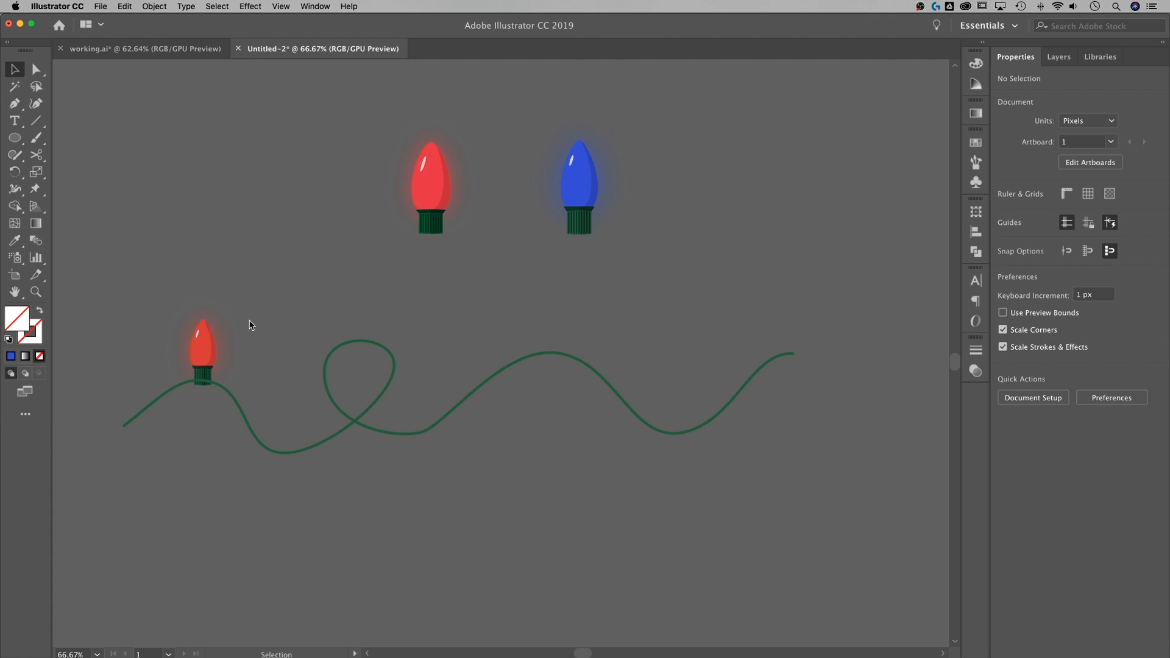
Step: Bring the small red bulb group to the front so its socket covers the wire
left_click(207, 344)
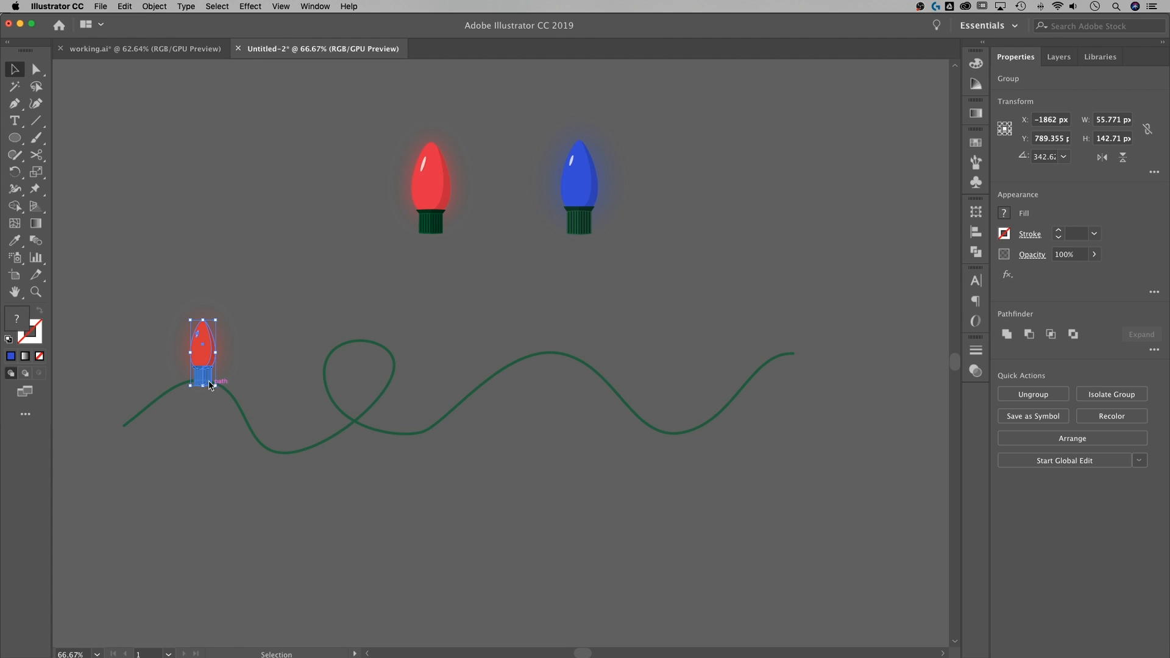
right_click(204, 340)
mouse_move(269, 462)
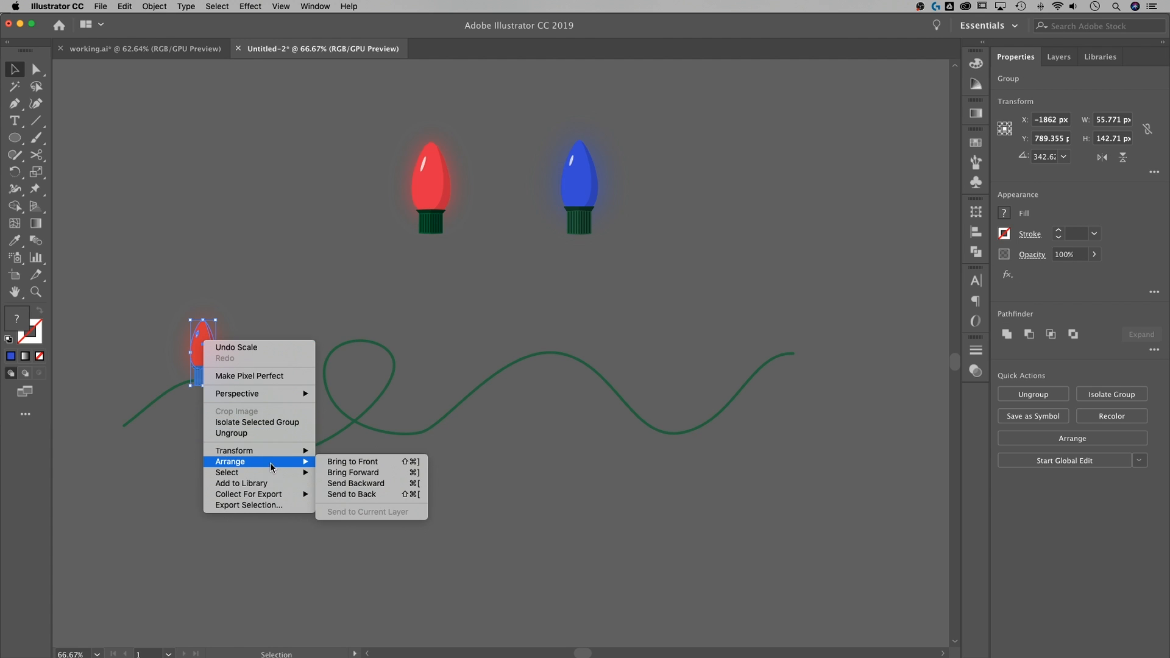
left_click(346, 463)
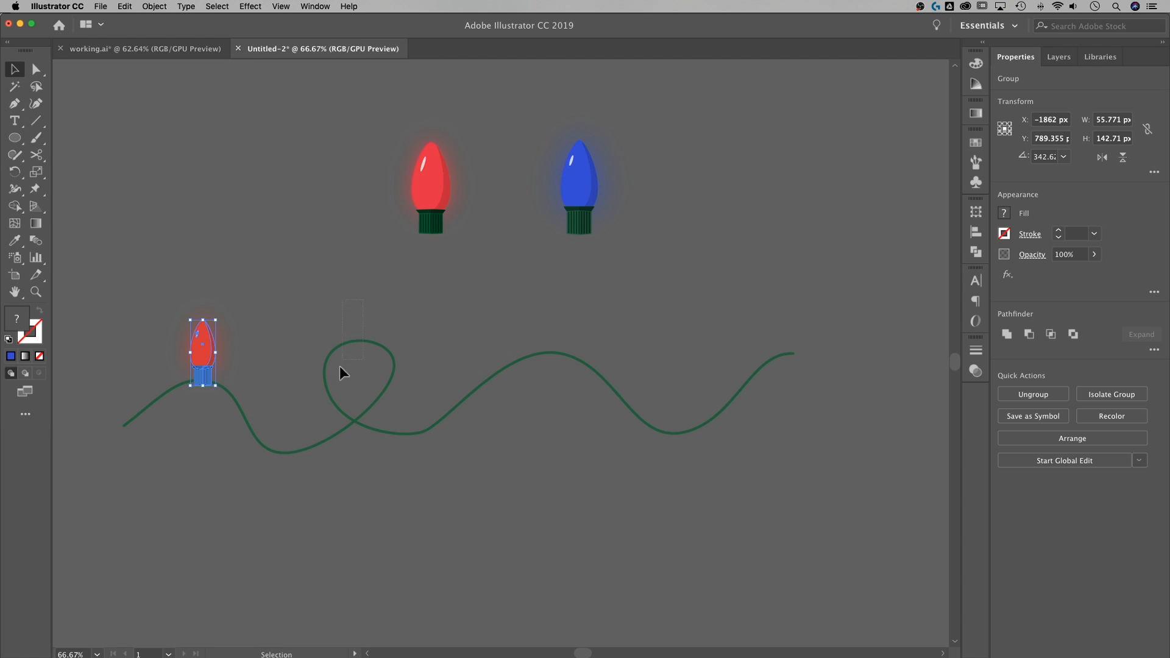
Step: Send the green wire to the back, behind the small red bulb, and clear the selection
left_click(342, 347)
right_click(350, 347)
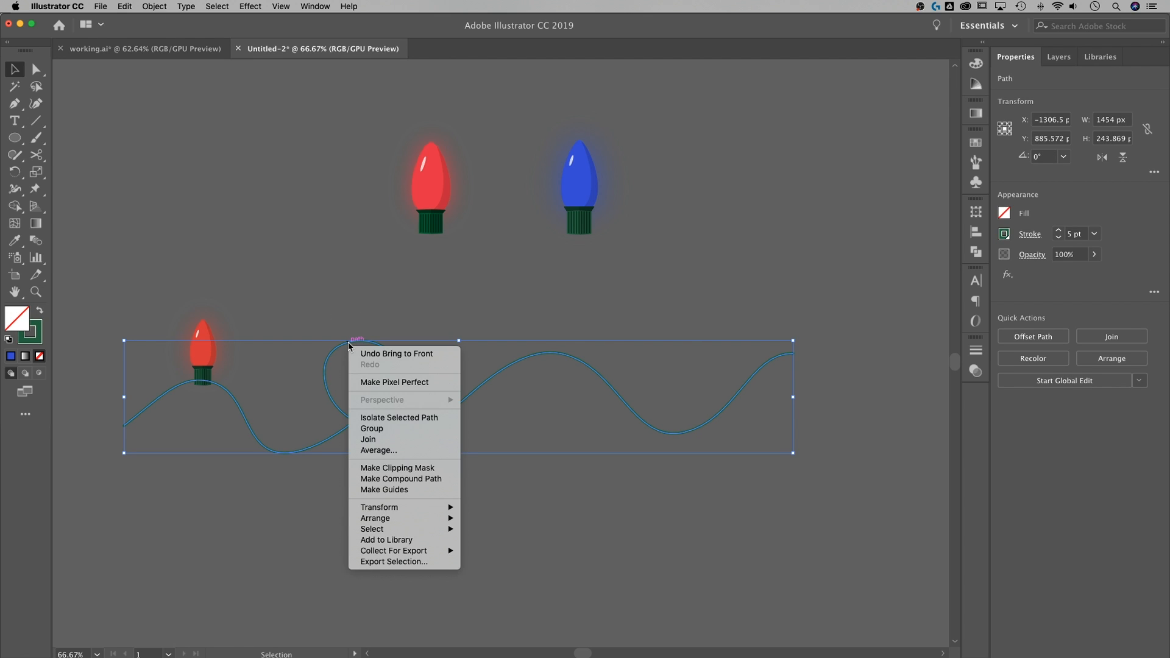
mouse_move(419, 519)
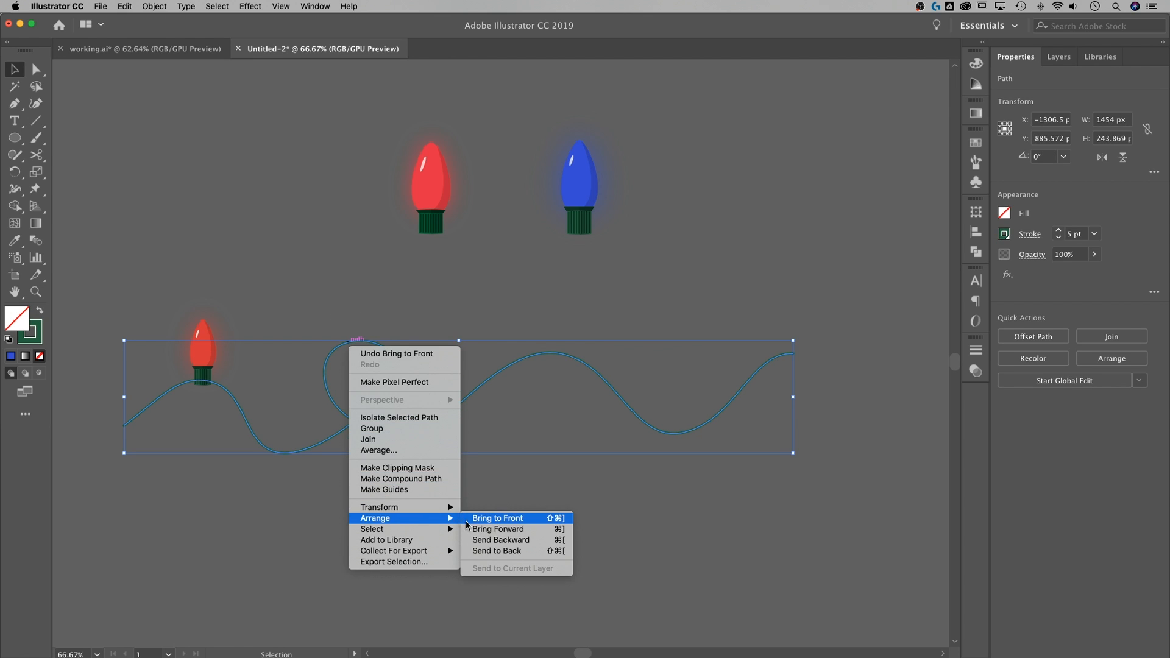
left_click(508, 551)
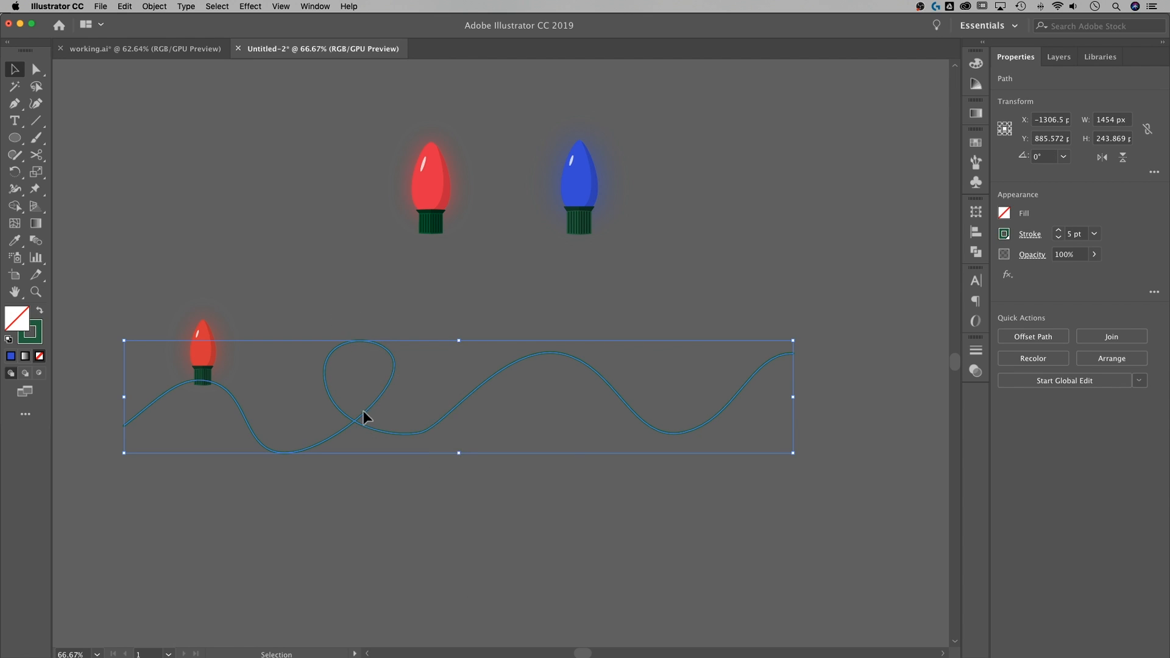
left_click(219, 315)
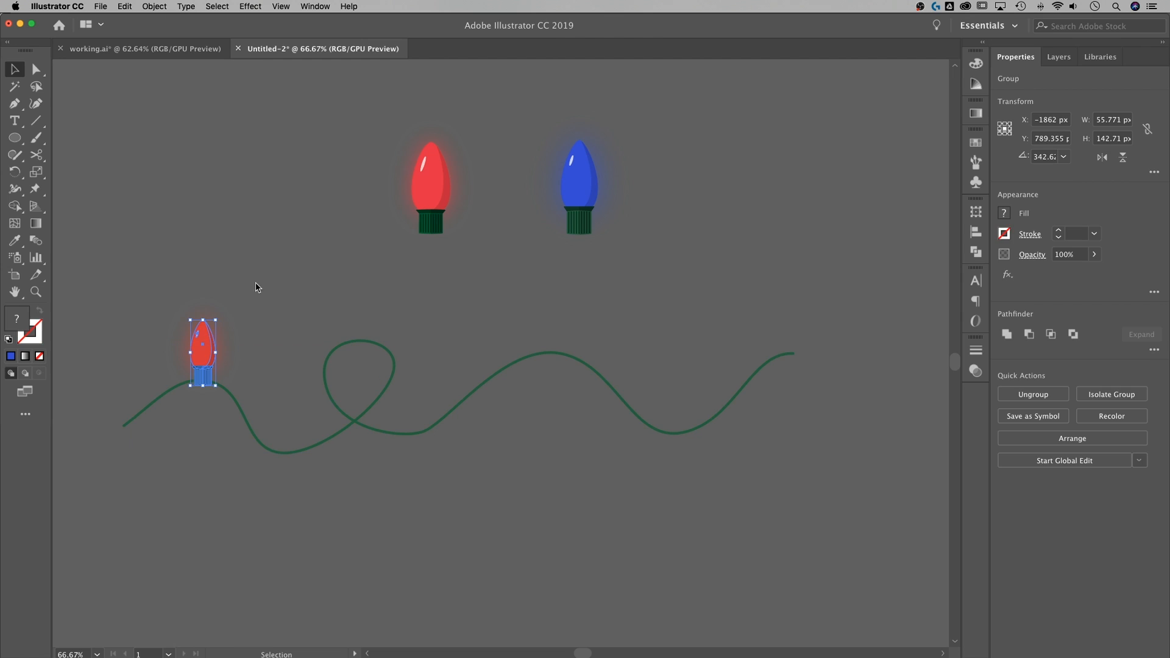
left_click(273, 318)
Step: Tilt the small red bulb slightly clockwise and reseat its socket on the wire's first crest
left_click(208, 357)
key("super+equal")
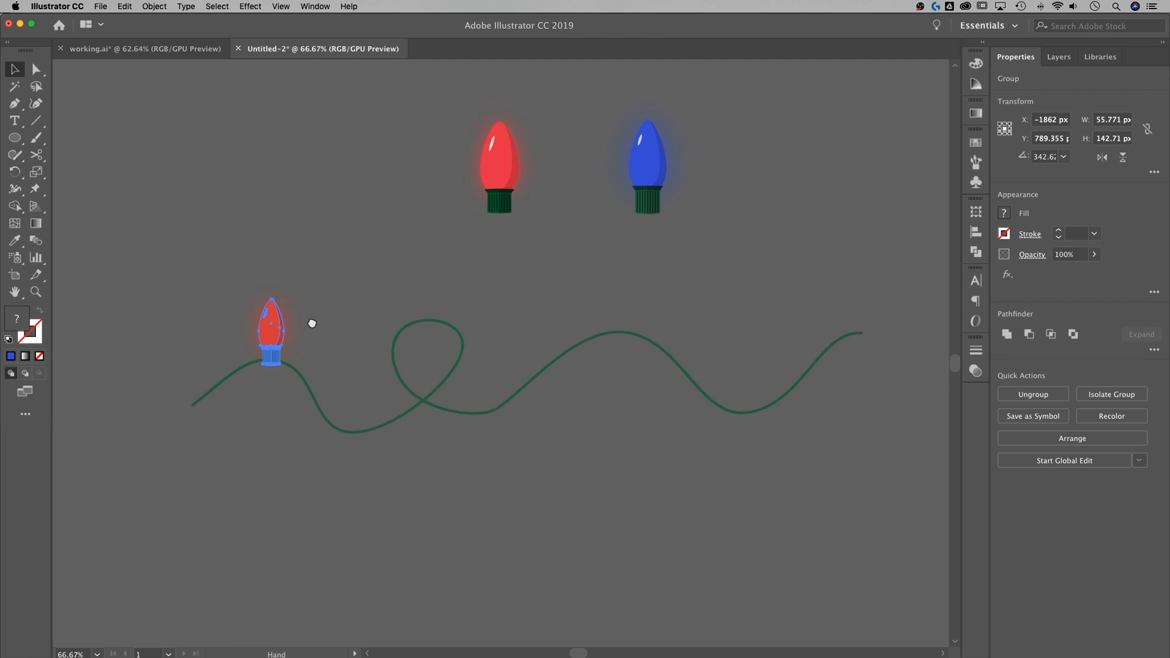
key("super+equal")
key("v")
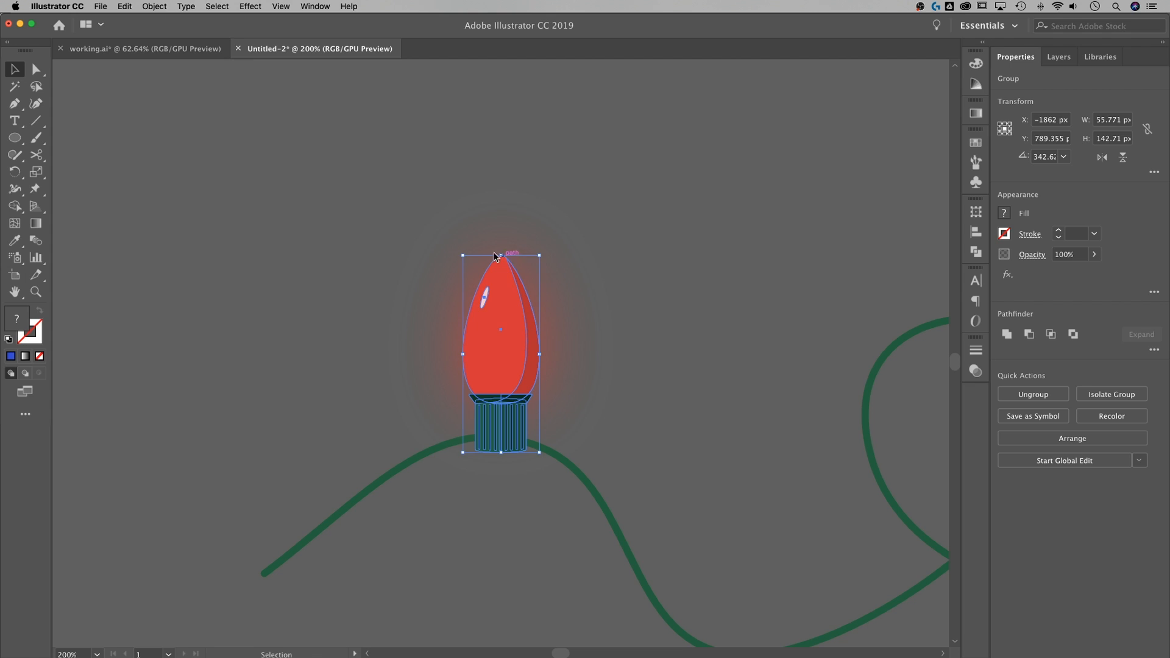
left_click_drag(500, 251, 501, 250)
left_click_drag(493, 434, 500, 426)
left_click(675, 415)
left_click(640, 390)
left_click_drag(754, 455, 543, 395)
Step: Group the large blue bulb together with its green socket and deselect it
key("super+minus")
key("super+minus")
key("super+minus")
left_click_drag(675, 260, 619, 288)
left_click(740, 227)
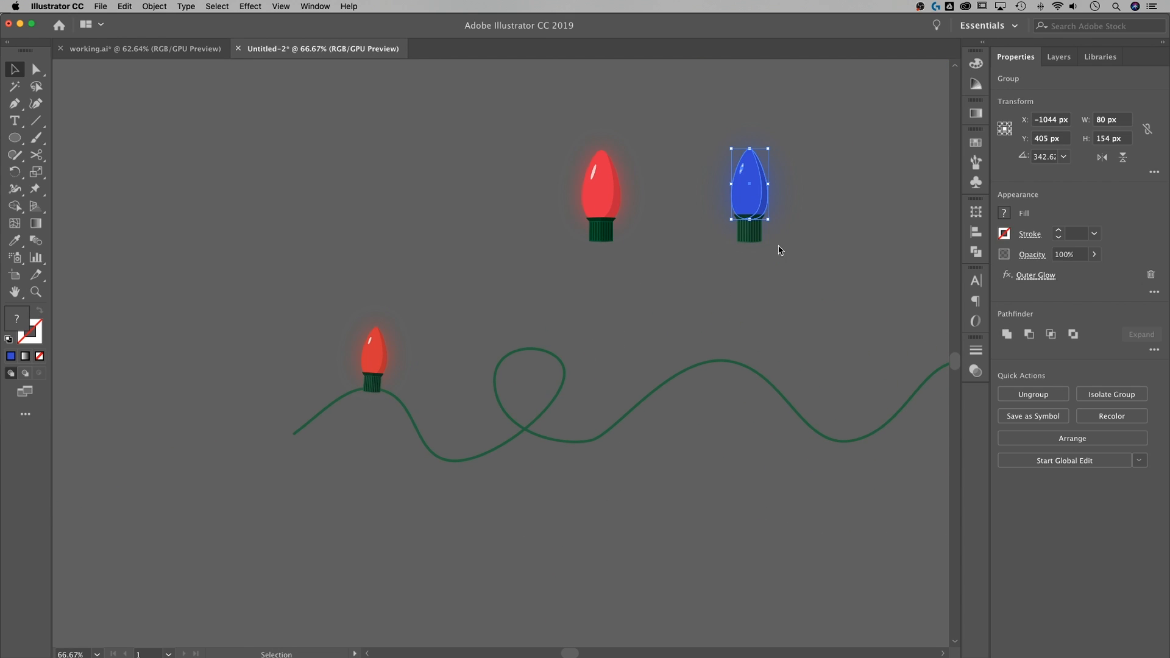
left_click_drag(719, 115, 719, 116)
right_click(758, 190)
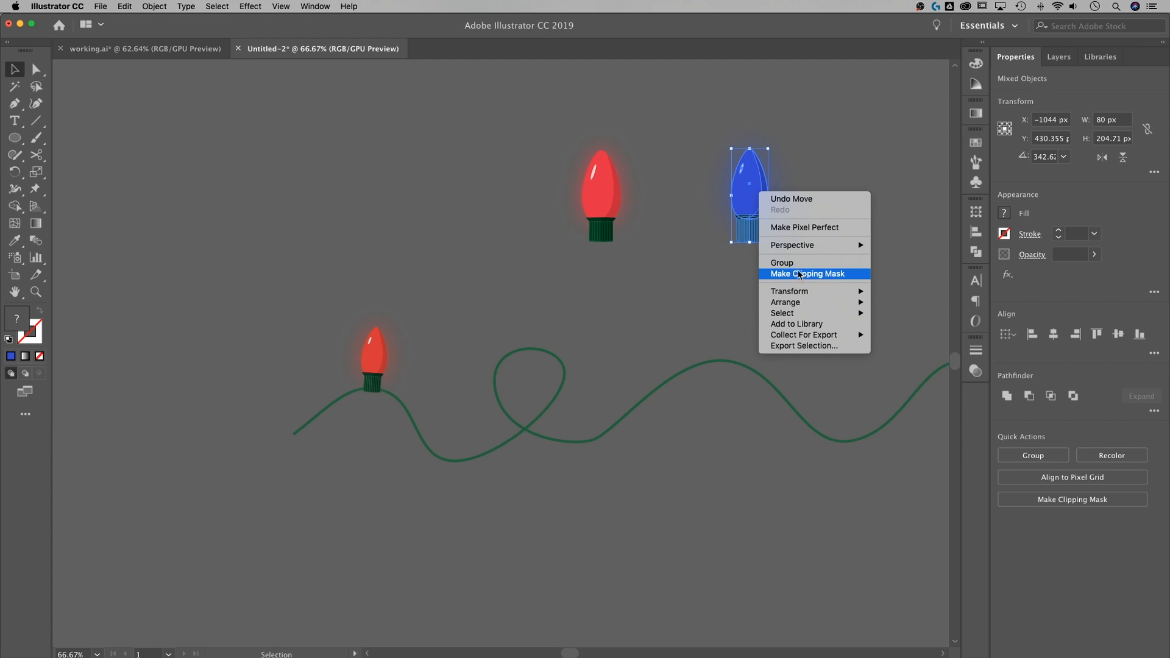
left_click(795, 263)
left_click(825, 188)
Step: Copy the grouped blue bulb down near the wire's first dip, rotate it upside down, and scale it to about 60 by 154 px
left_click(752, 188)
left_click_drag(752, 188, 491, 469)
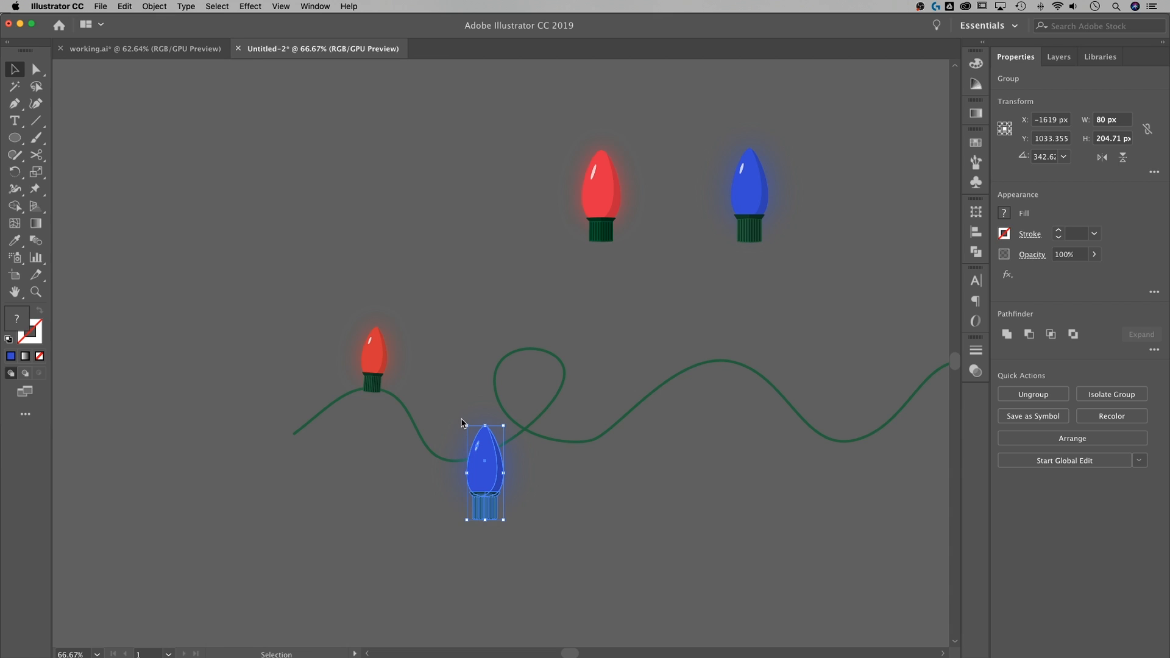
left_click_drag(470, 415, 495, 565)
left_click_drag(504, 520, 494, 497)
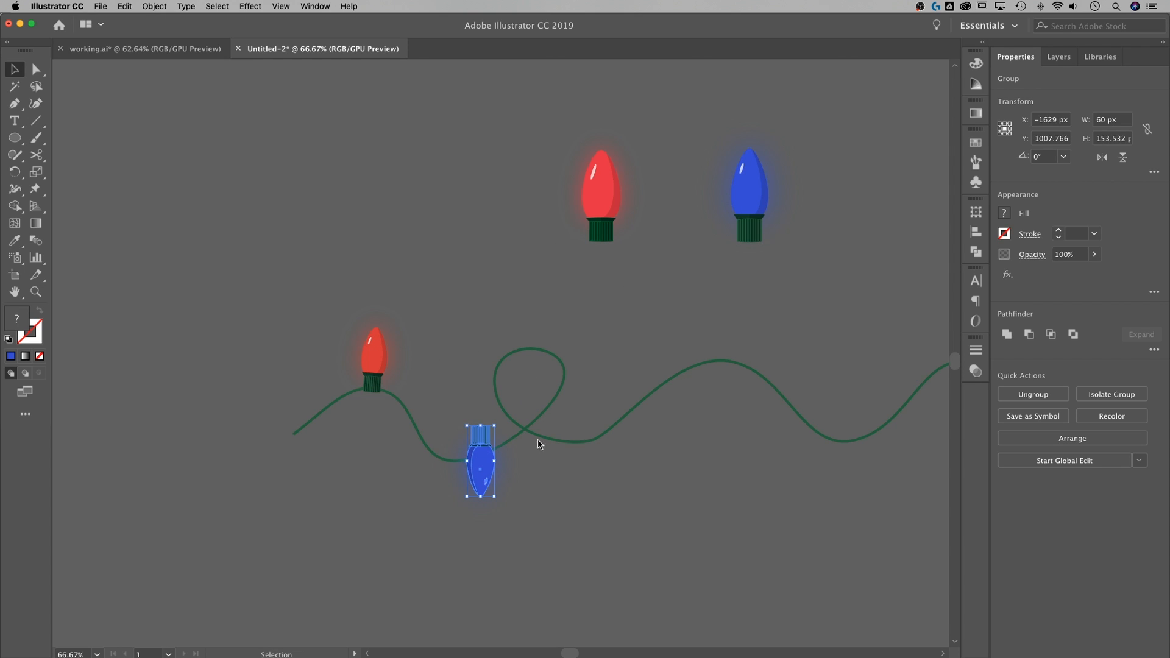
Step: Position the upside-down blue bulb so its socket overlaps the wire at the first dip
scroll(538, 444, "down", 3)
left_click_drag(484, 380, 461, 404)
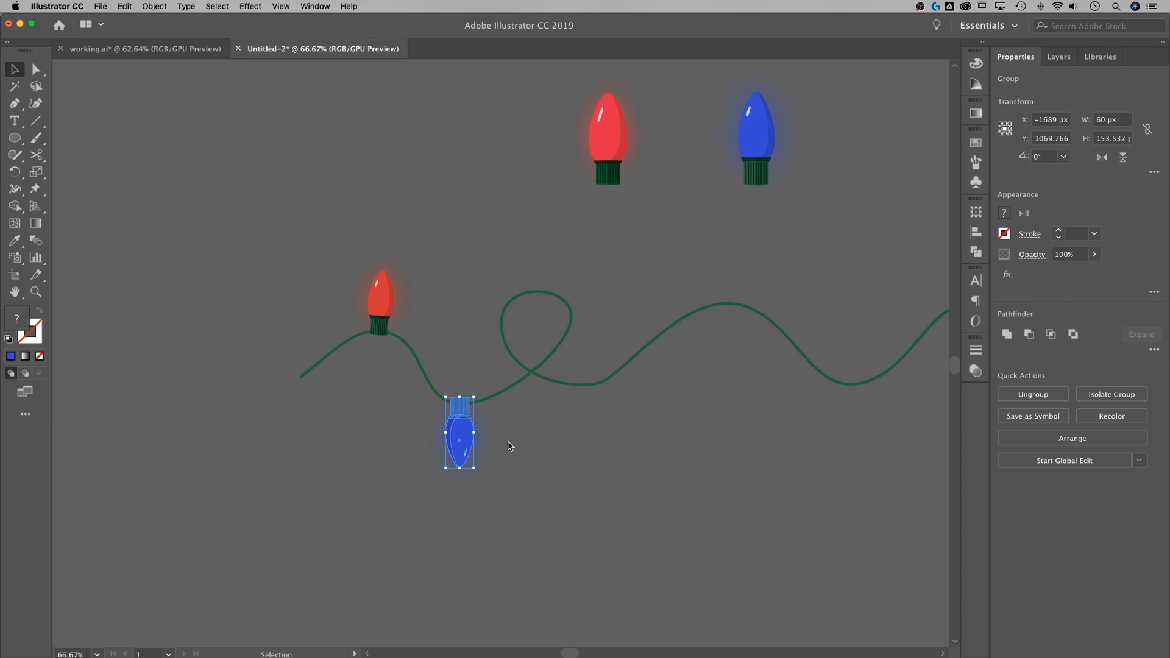
key("super+plus")
key("super+plus")
left_click_drag(570, 339, 597, 420)
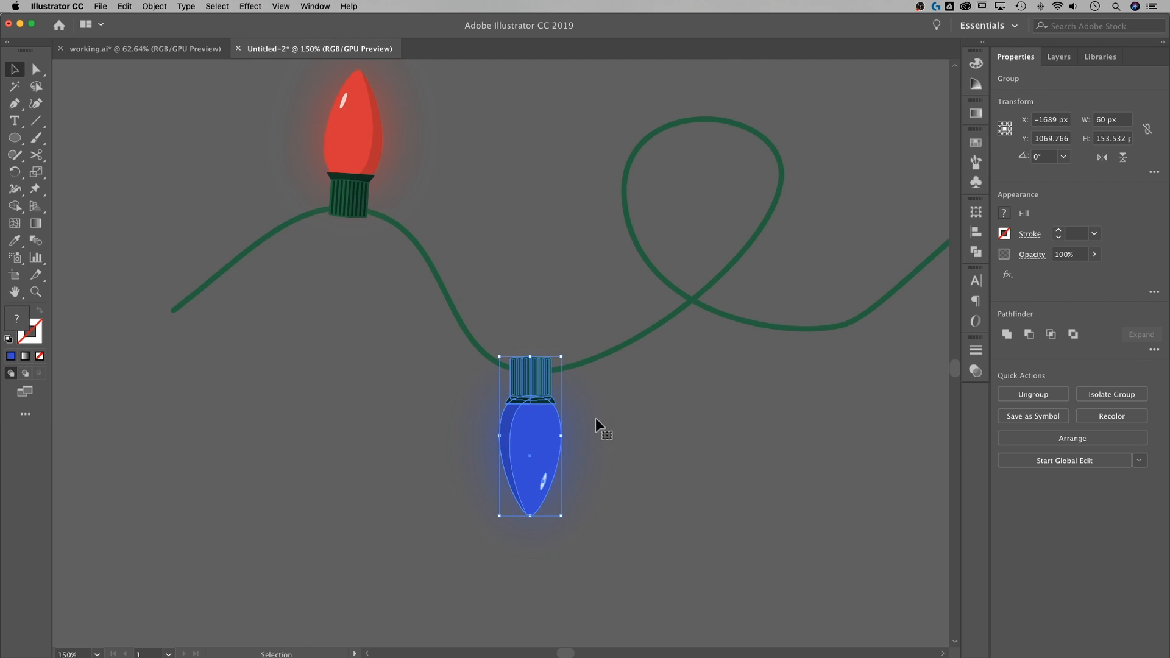
left_click_drag(527, 369, 527, 372)
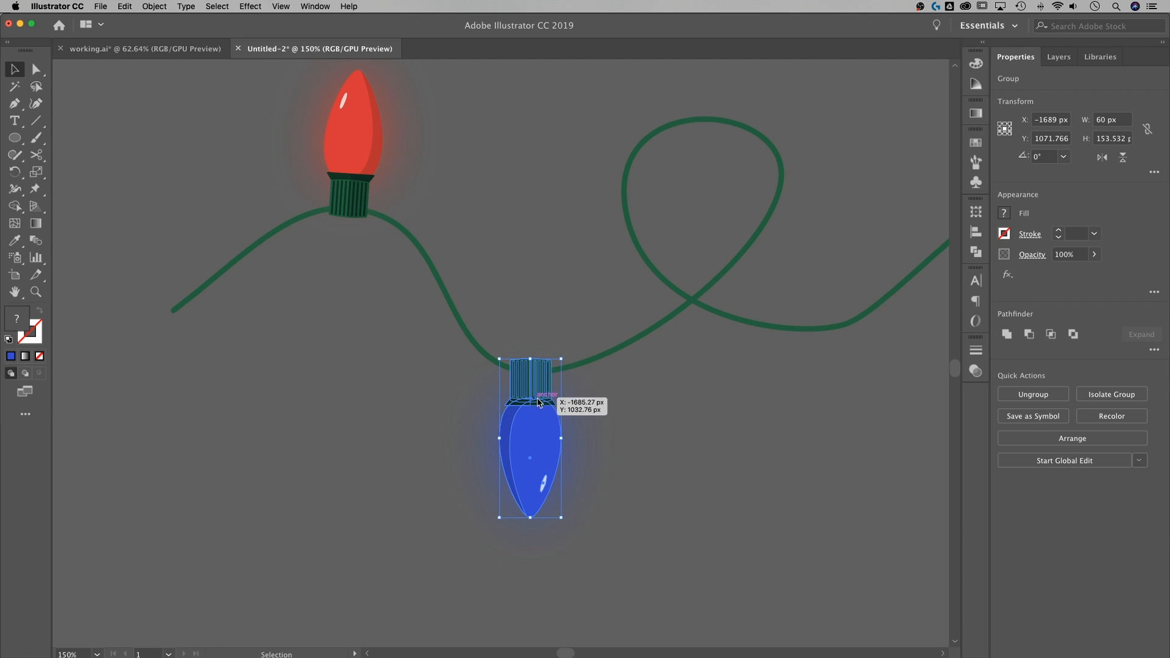
Step: Flip the hanging blue bulb horizontally and nudge it slightly down on the wire
left_click(1102, 157)
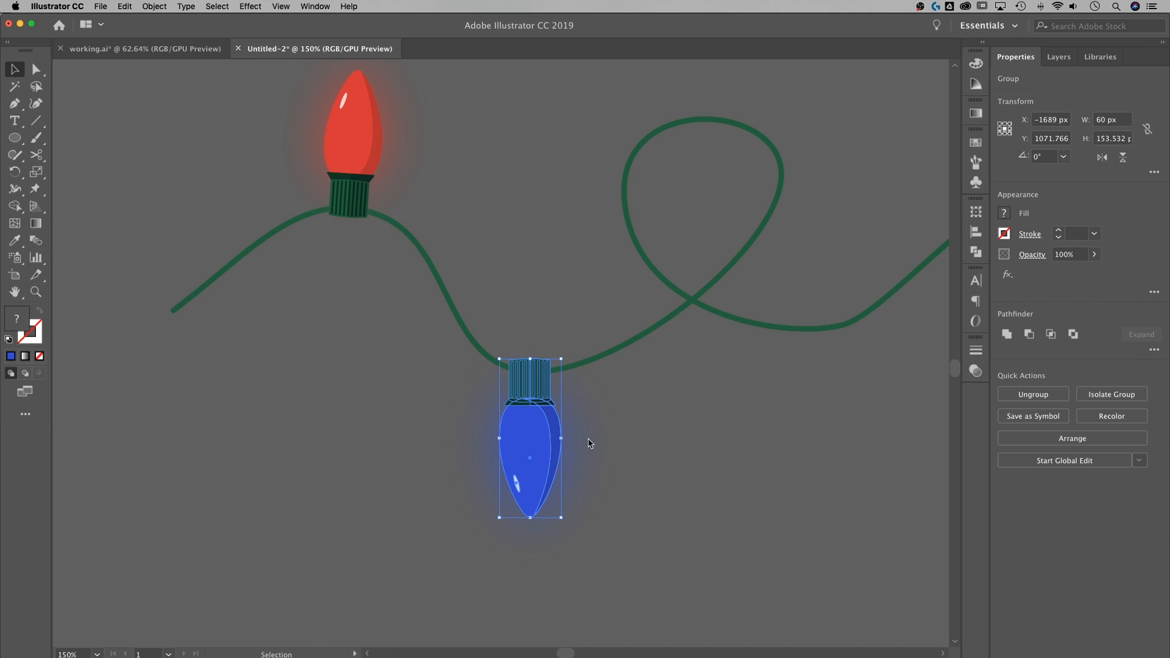
left_click(647, 440)
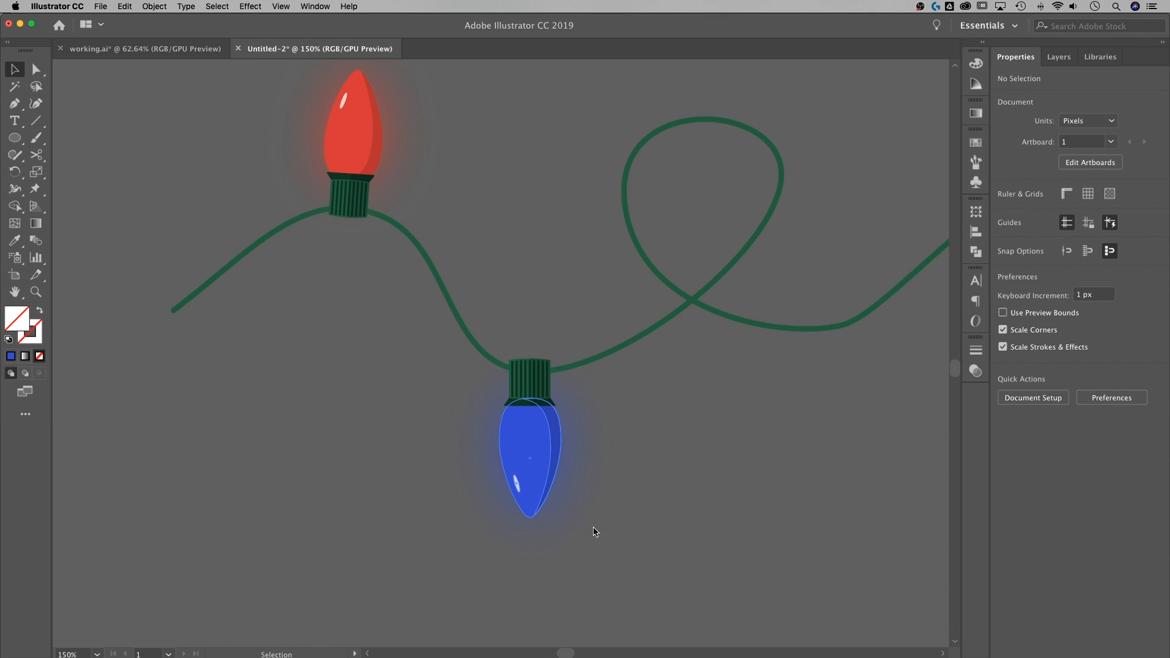
left_click(536, 464)
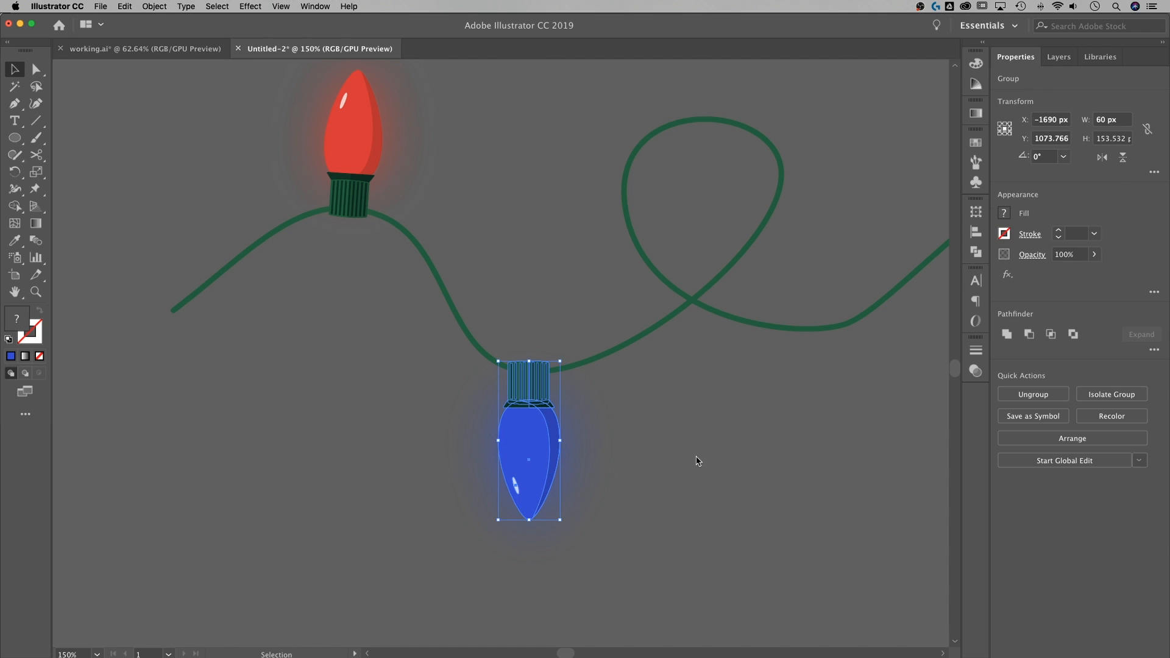
left_click(673, 434)
Step: Tilt the hanging blue bulb clockwise and shift it so its socket follows the wire just before the dip's lowest point
left_click(538, 440)
left_click_drag(560, 360, 595, 364)
mouse_move(514, 441)
left_mouse_down()
mouse_move(486, 437)
mouse_move(497, 431)
left_mouse_up()
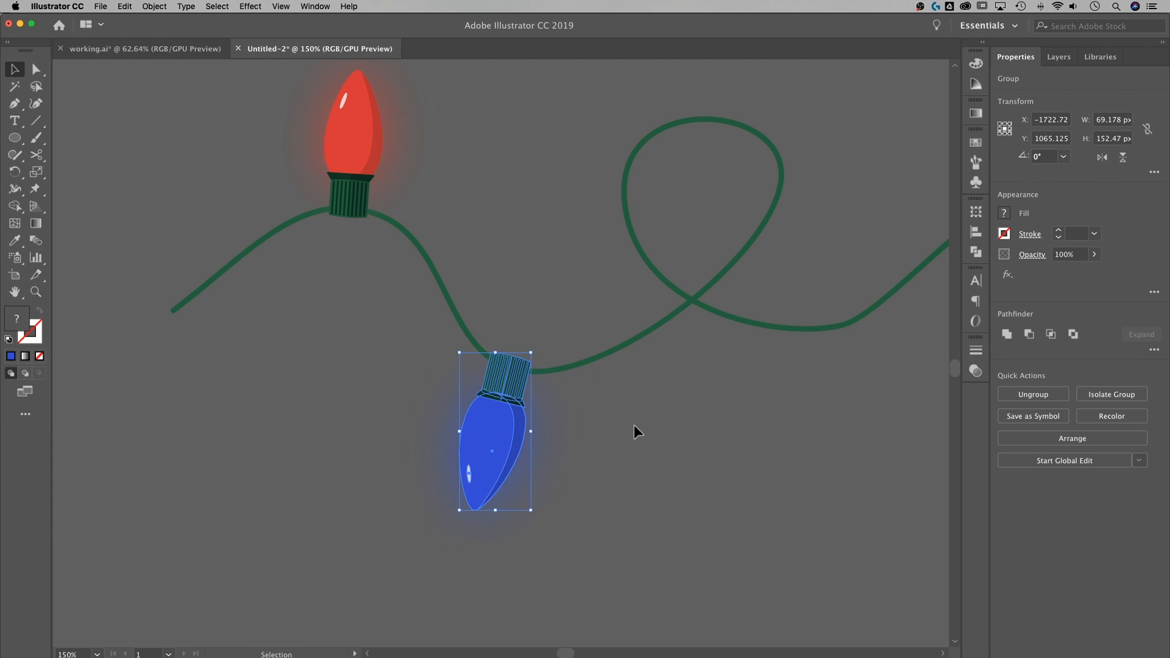
left_click(634, 430)
left_click(476, 420)
left_click(595, 410)
Step: Review the whole string of lights, and switch to working.ai to compare it with the finished multicoloured version
key("super+minus")
key("super+minus")
key("super+minus")
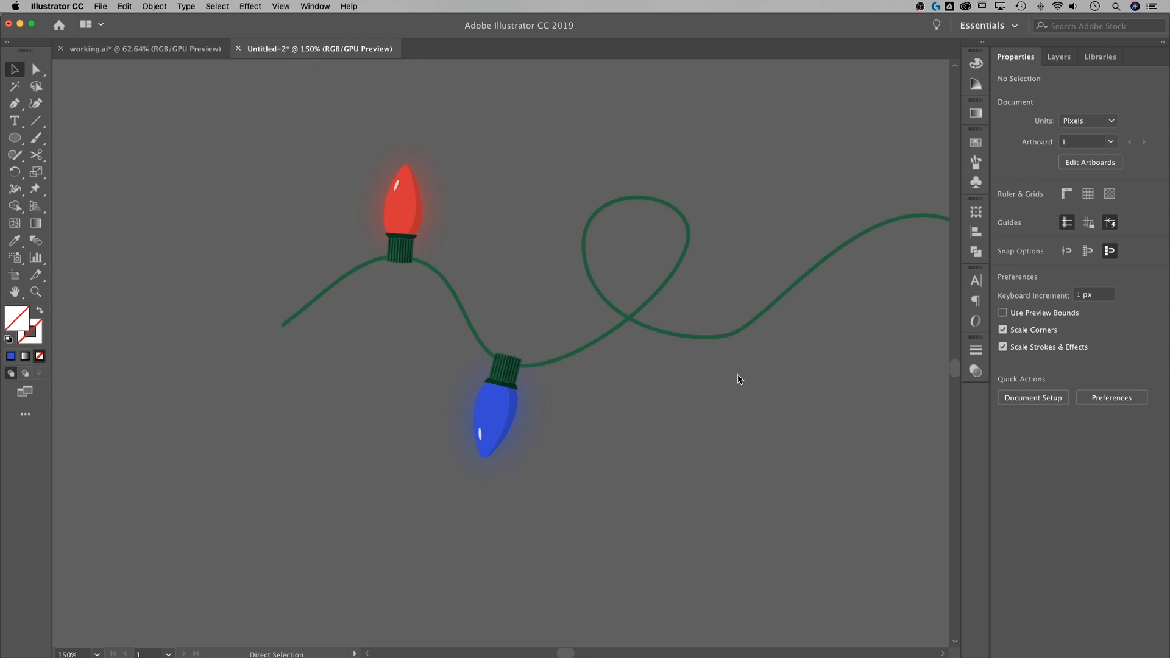
left_click_drag(716, 336, 642, 391)
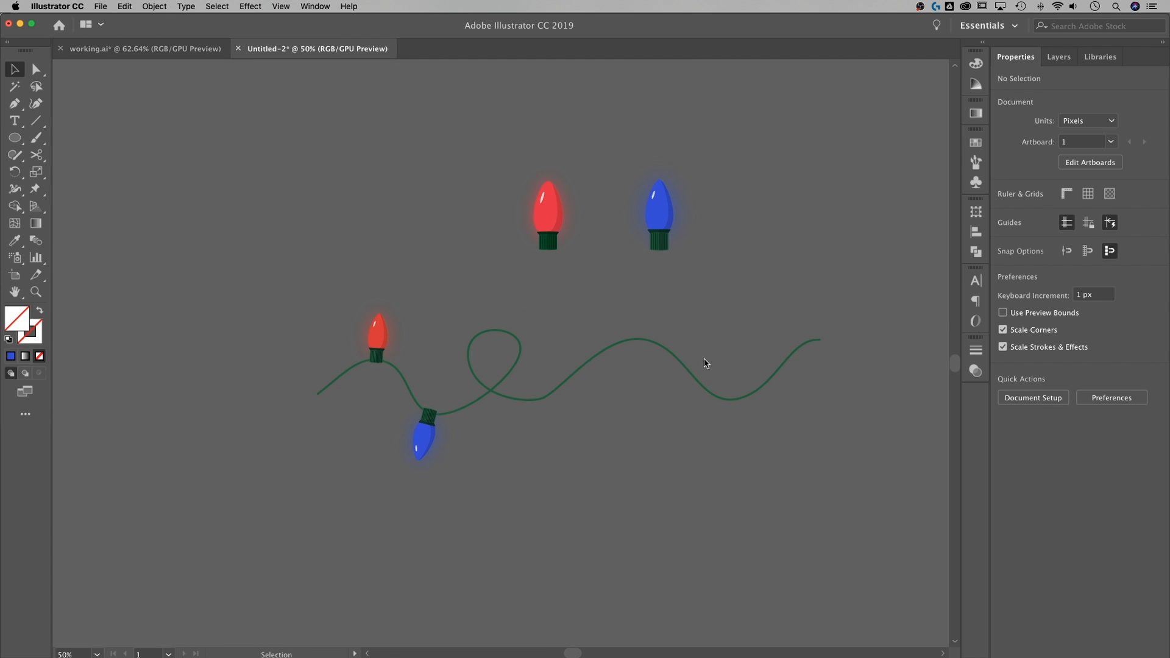
left_click(120, 48)
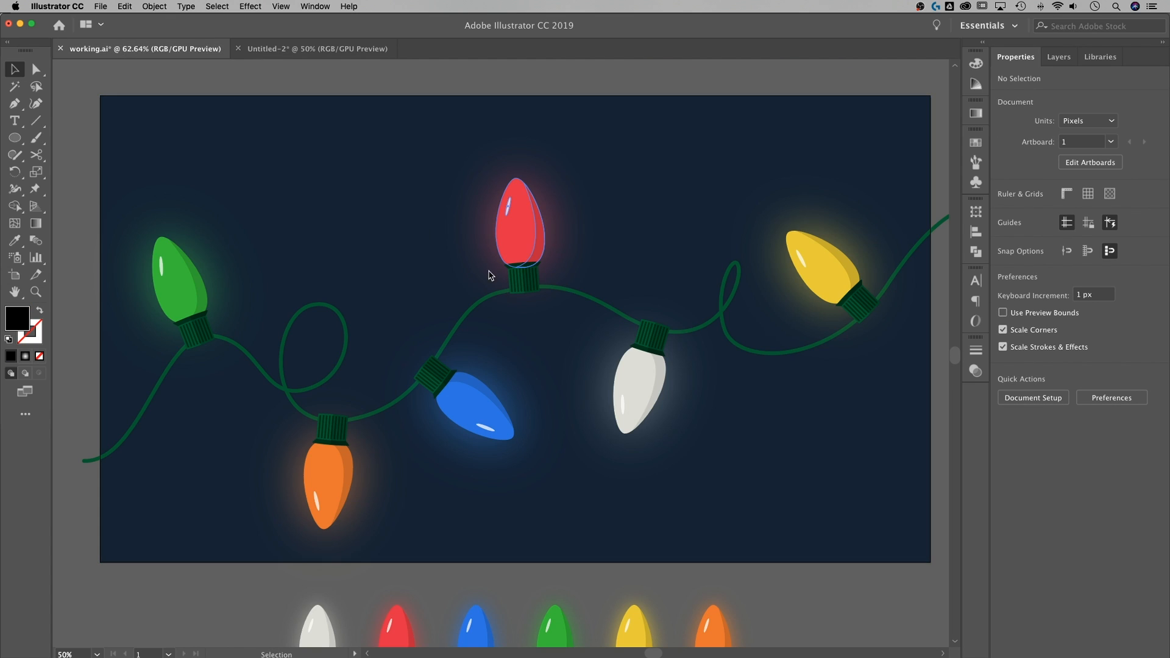
scroll(590, 305, "right", 2)
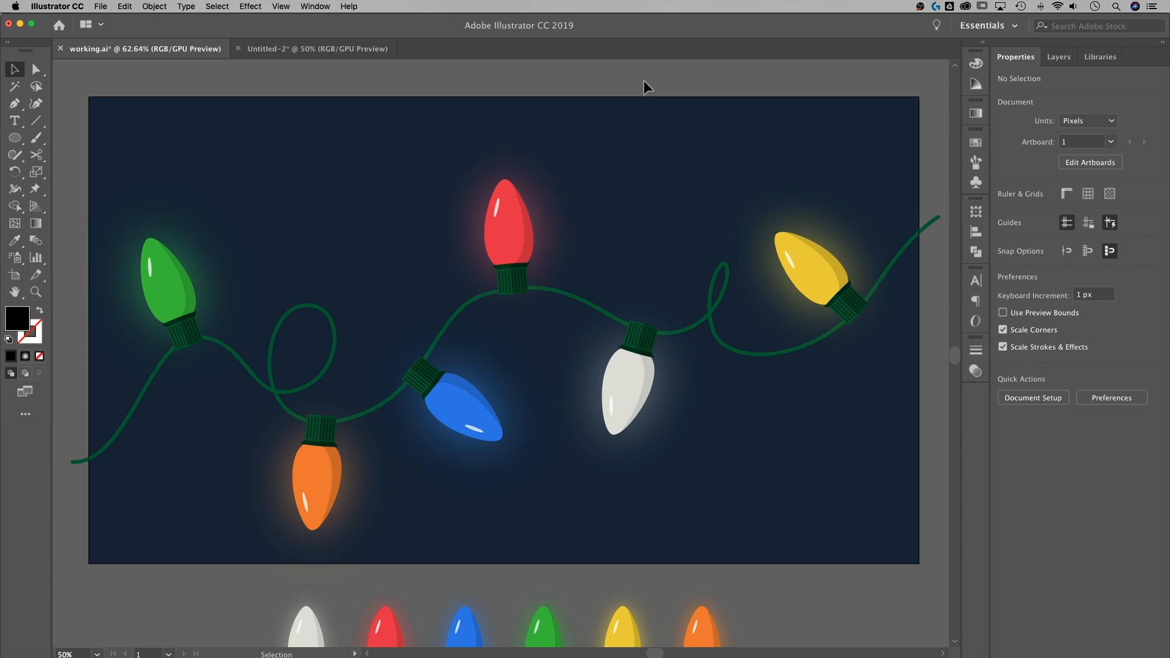